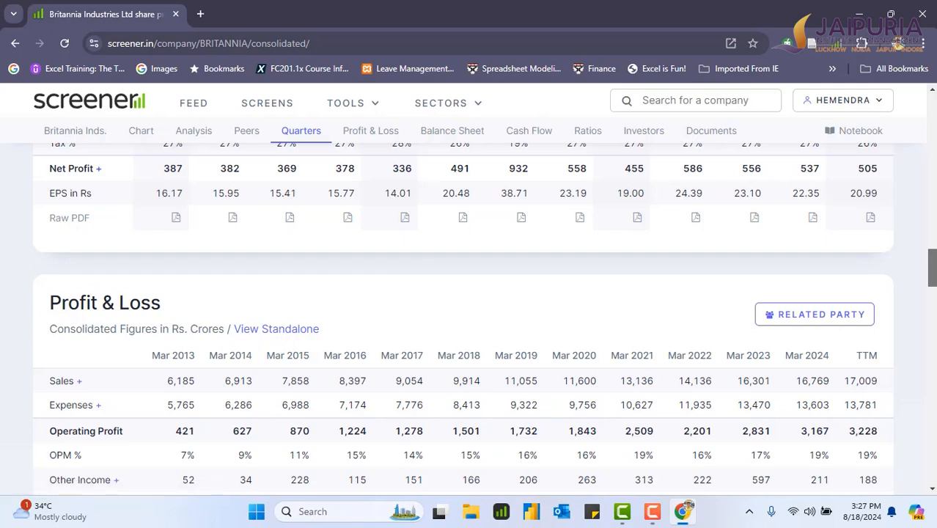
# Export the Britannia Industries data to Excel, save it on the Desktop as Britannia Inds (1), and open the workbook for editing
pyautogui.moveTo(933, 265); pyautogui.dragTo(930, 106)
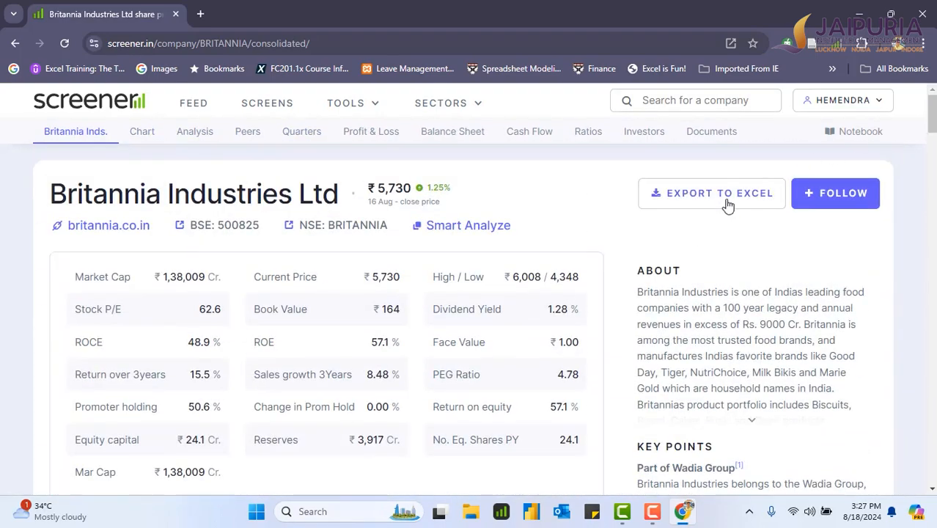
pyautogui.click(727, 205)
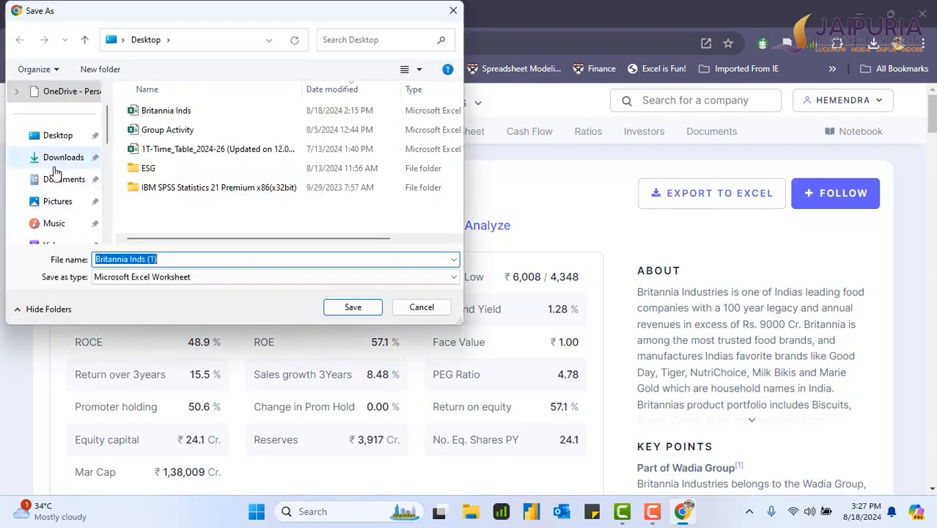
pyautogui.click(353, 307)
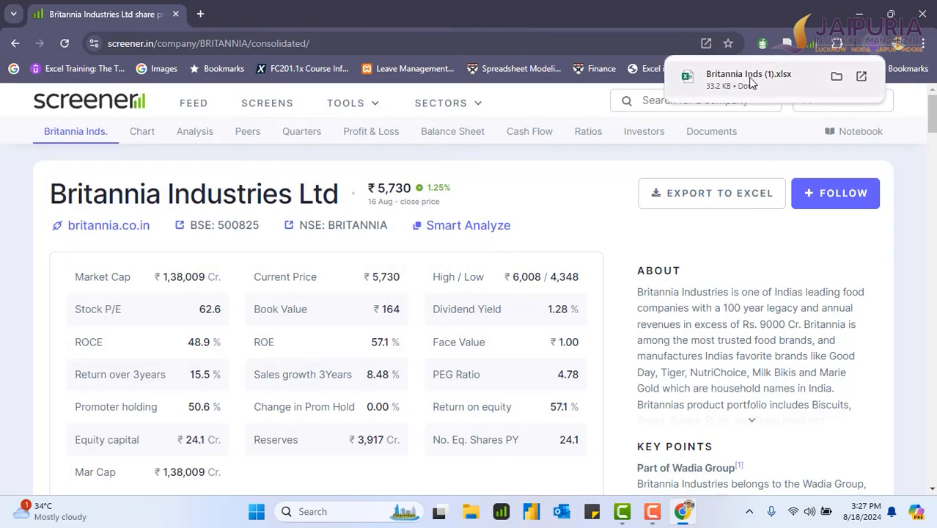
pyautogui.click(749, 83)
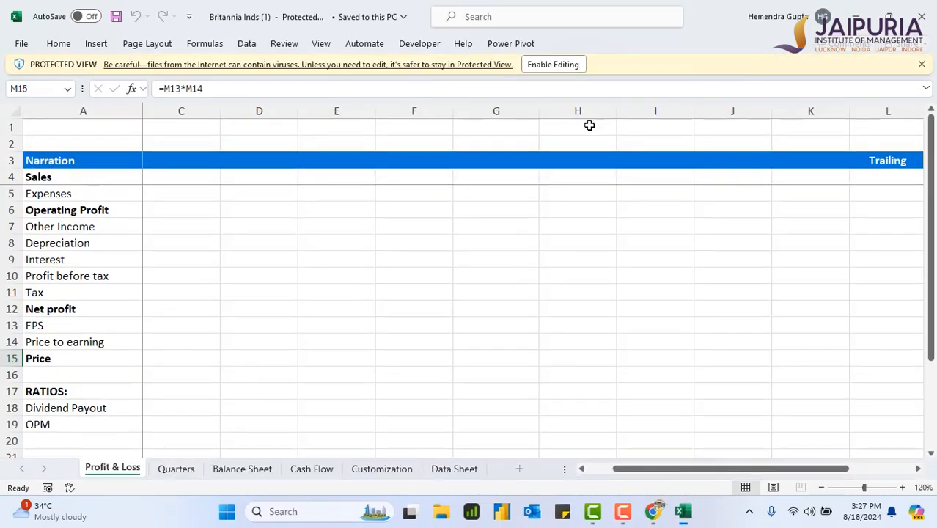
pyautogui.click(553, 64)
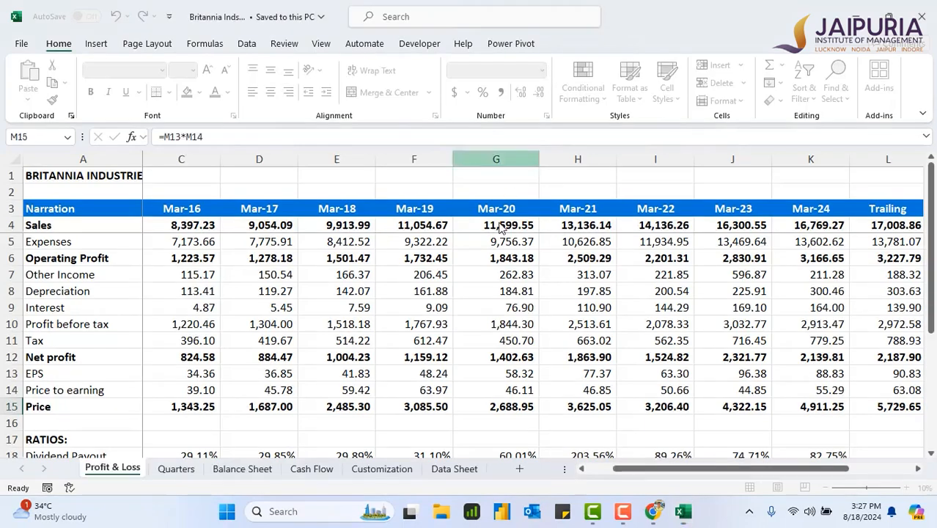
# Look through the Data Sheet from the company details down to the derived figures, and view the Customization sheet
pyautogui.click(451, 473)
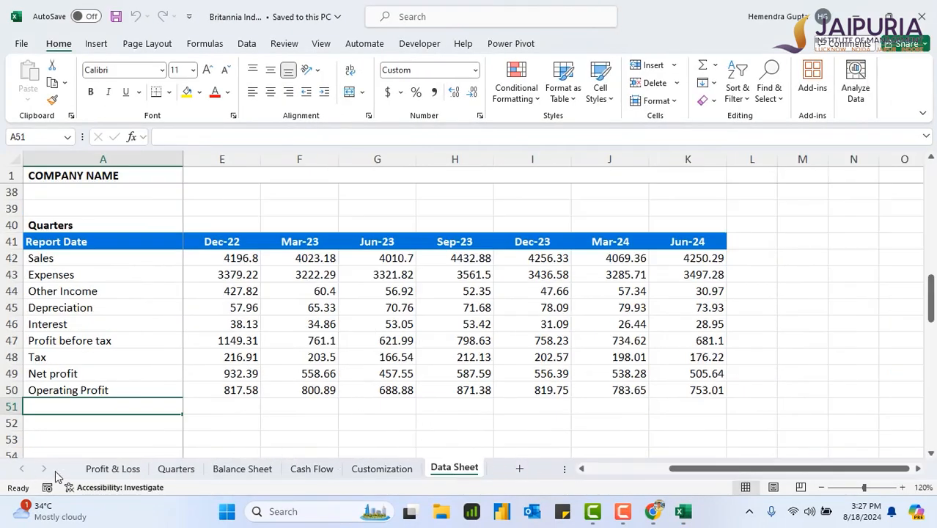
pyautogui.scroll(12, 492, 323)
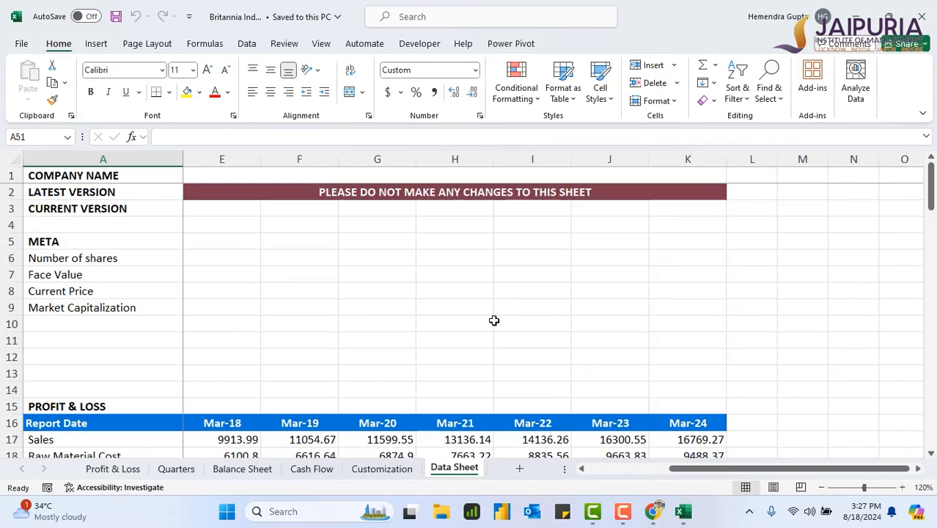
pyautogui.scroll(-9, 494, 318)
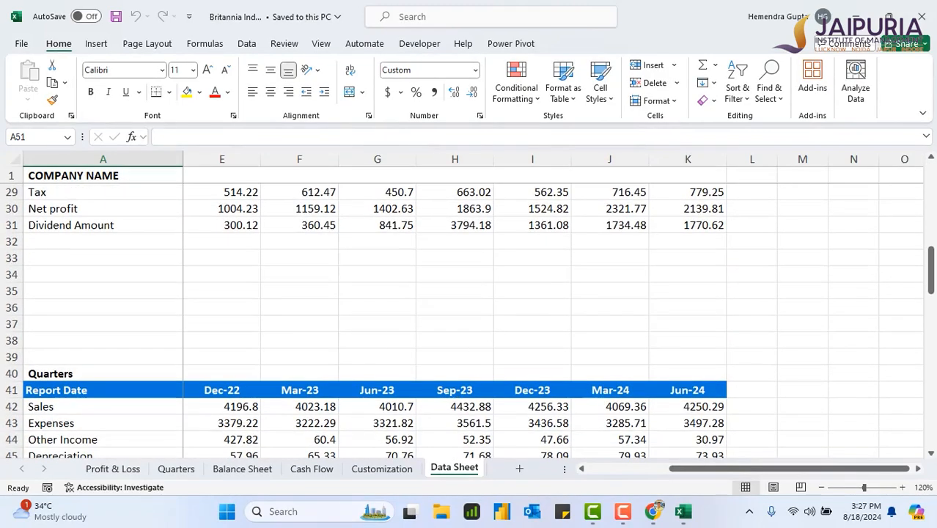
pyautogui.scroll(-17, 464, 389)
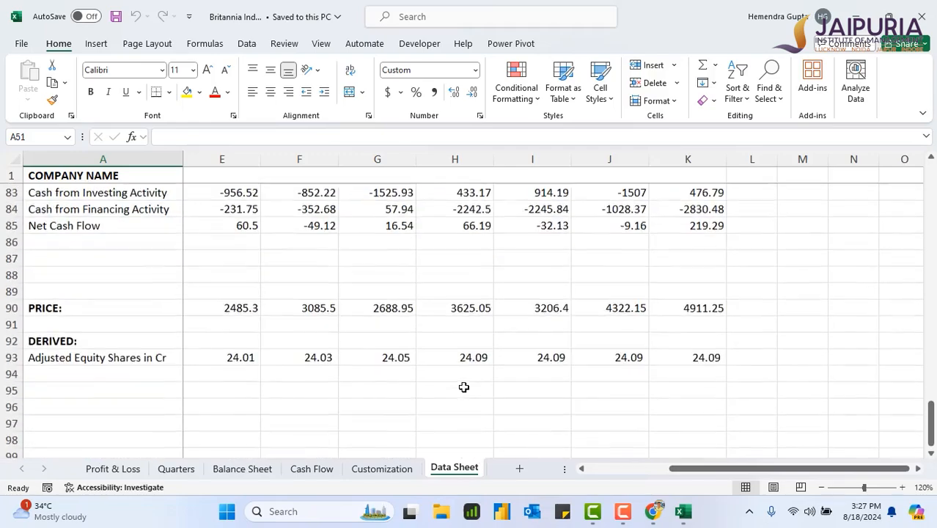
pyautogui.scroll(20, 464, 366)
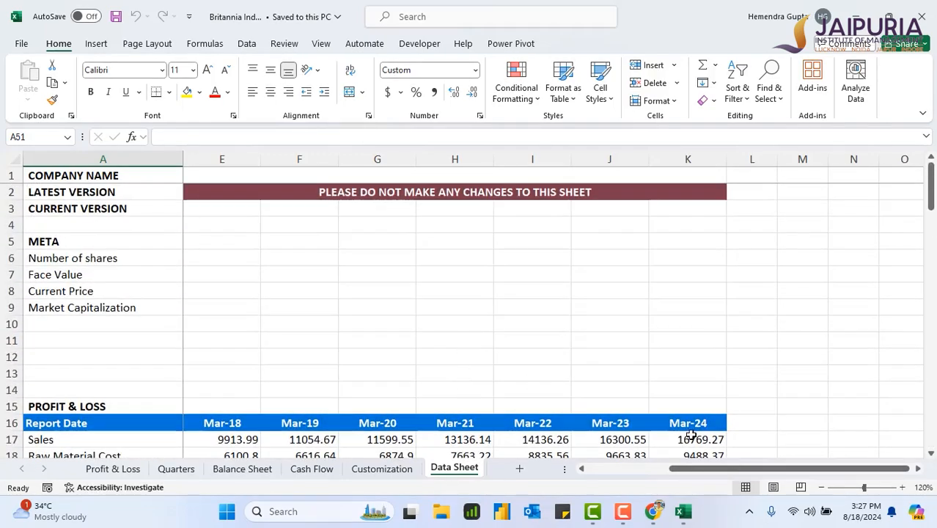
pyautogui.moveTo(705, 473); pyautogui.dragTo(645, 470)
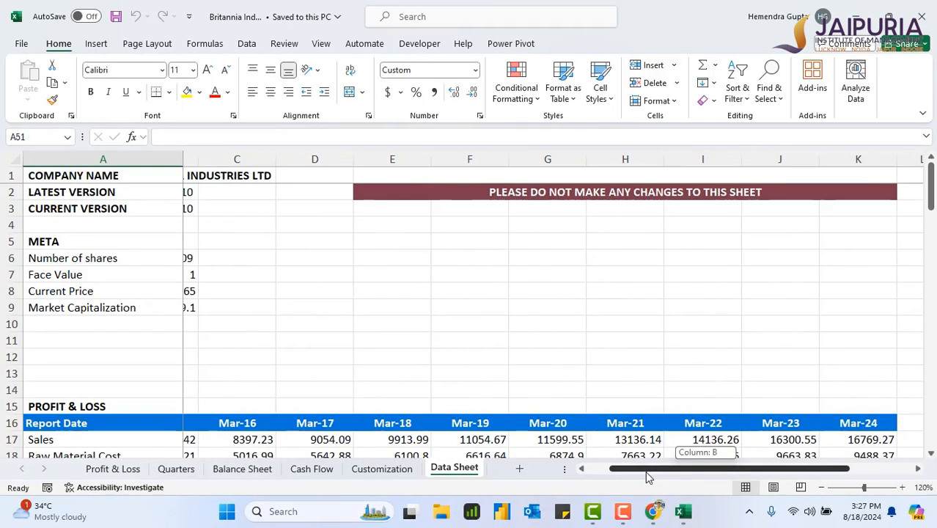
pyautogui.click(383, 469)
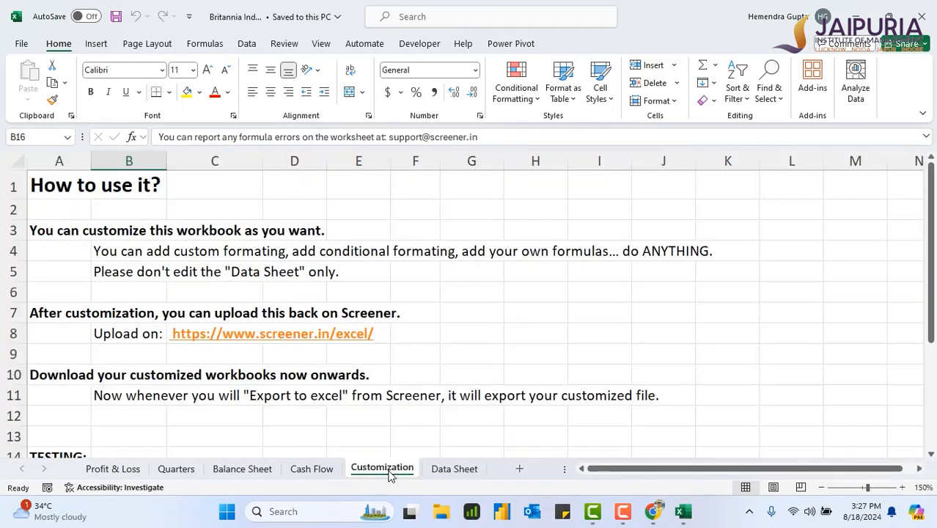
# Delete the Cash Flow and Balance Sheet worksheets from the workbook
pyautogui.click(311, 469)
pyautogui.rightClick(311, 469)
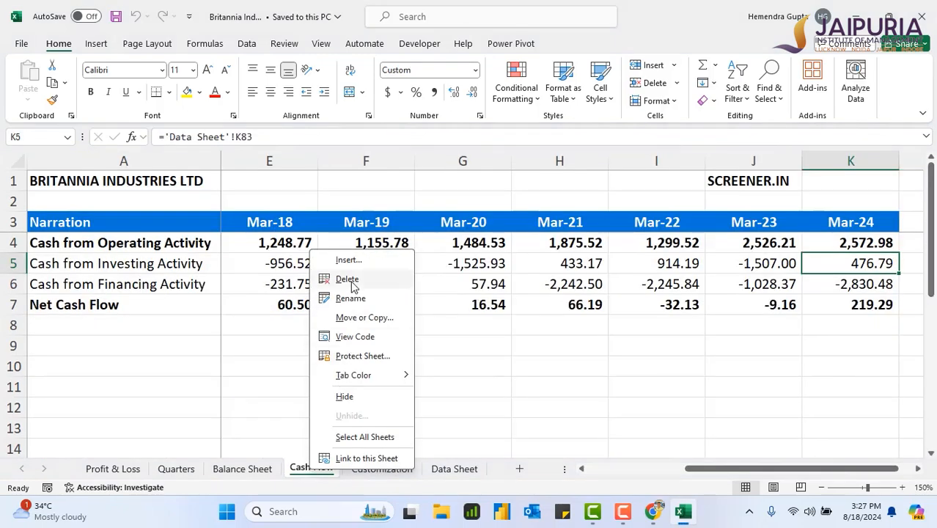
pyautogui.click(348, 279)
pyautogui.click(445, 291)
pyautogui.click(248, 469)
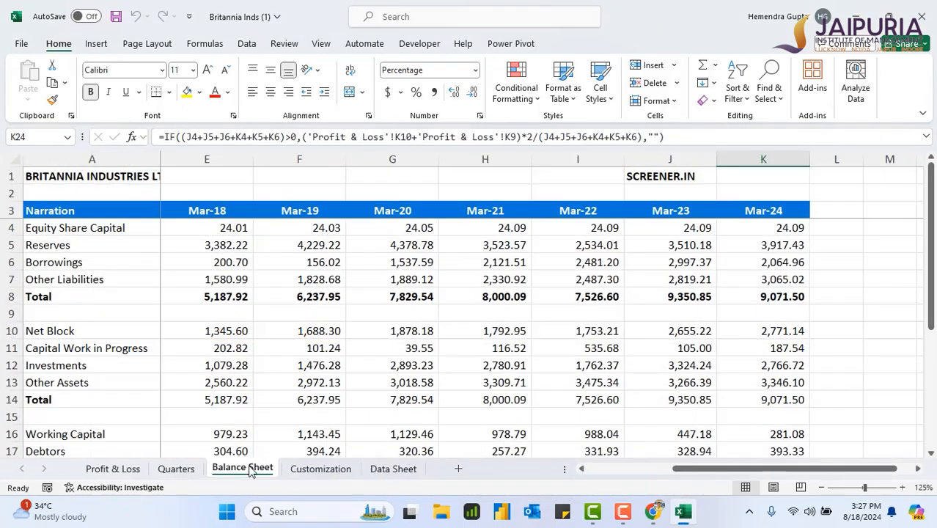
pyautogui.rightClick(241, 467)
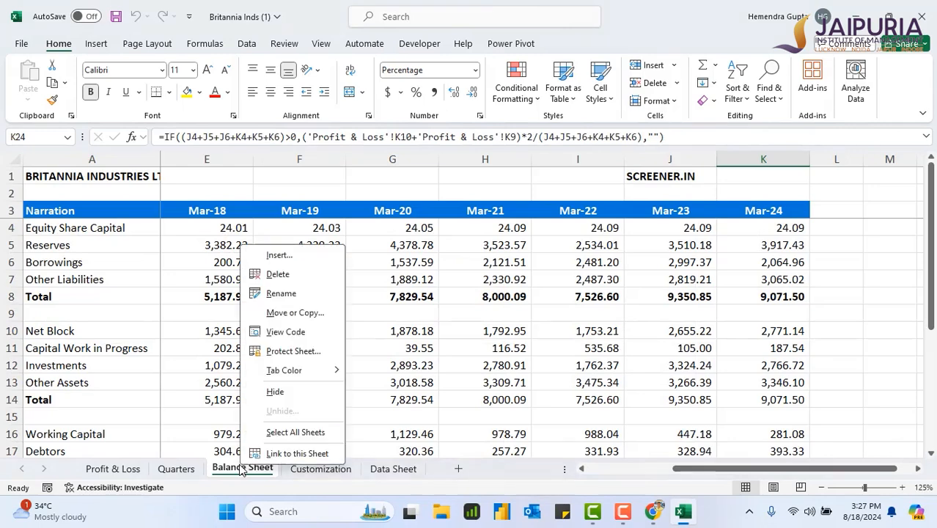
pyautogui.click(293, 276)
pyautogui.click(445, 292)
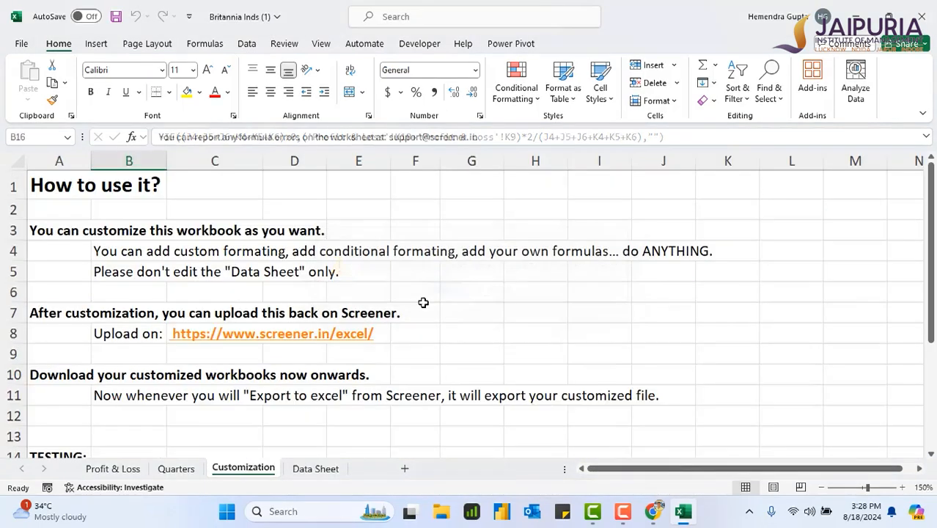
# Delete the Quarters and Profit & Loss worksheets from the workbook
pyautogui.click(179, 469)
pyautogui.rightClick(183, 469)
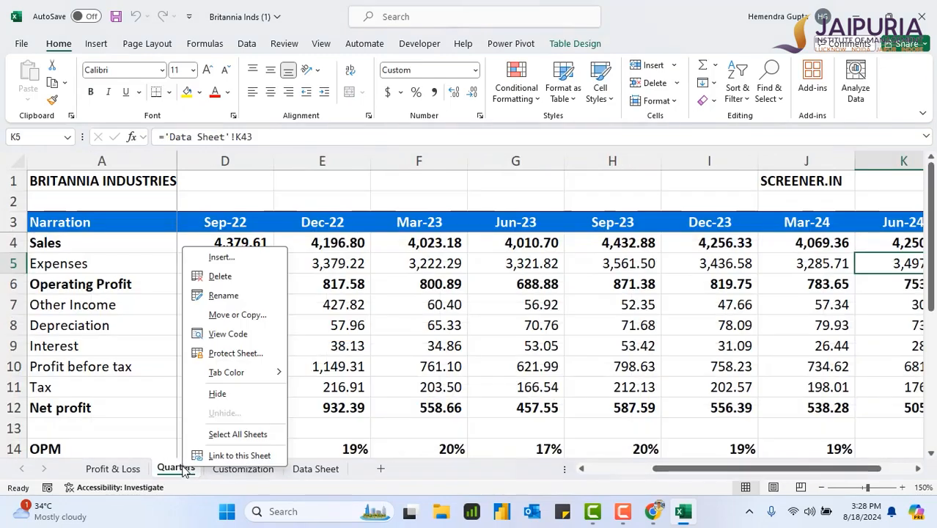
pyautogui.click(235, 276)
pyautogui.click(446, 292)
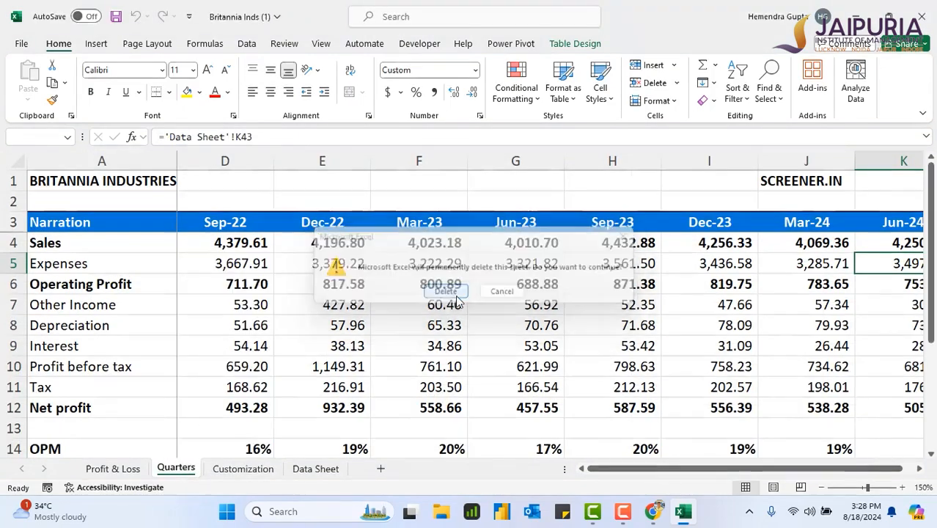
pyautogui.click(110, 470)
pyautogui.rightClick(113, 471)
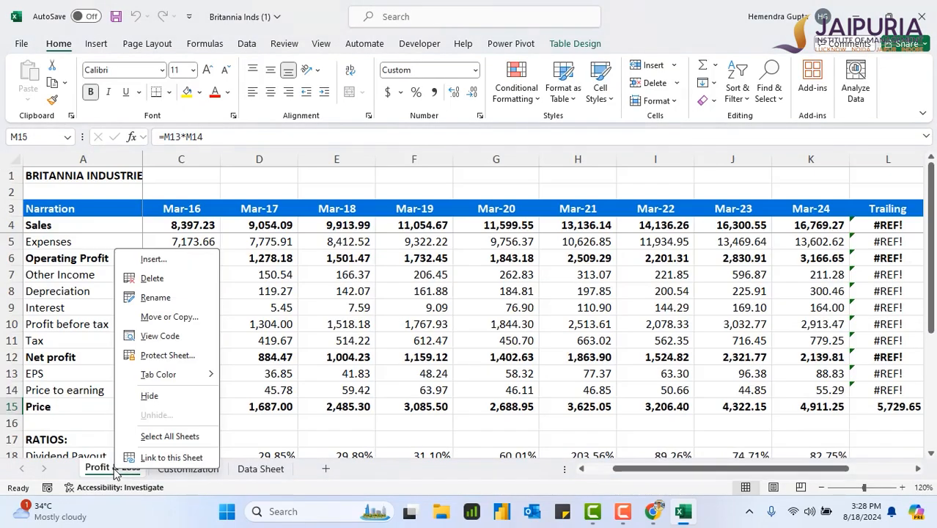
pyautogui.click(174, 282)
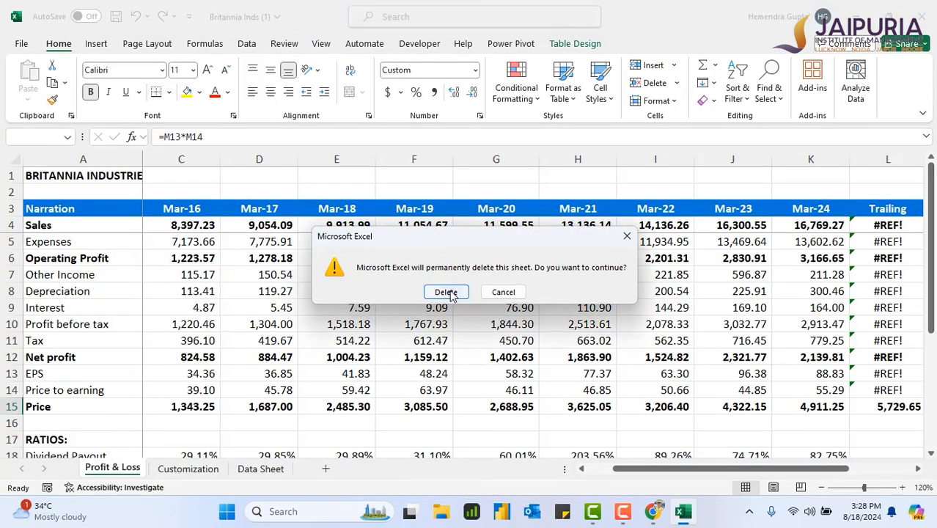
pyautogui.click(447, 292)
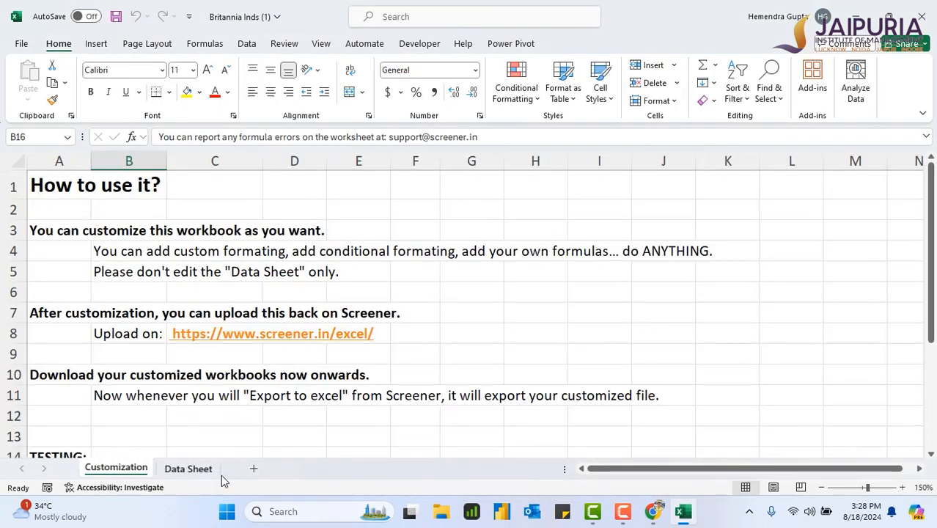
# Delete the Customization worksheet so that only the Data Sheet is kept
pyautogui.rightClick(127, 469)
pyautogui.click(168, 275)
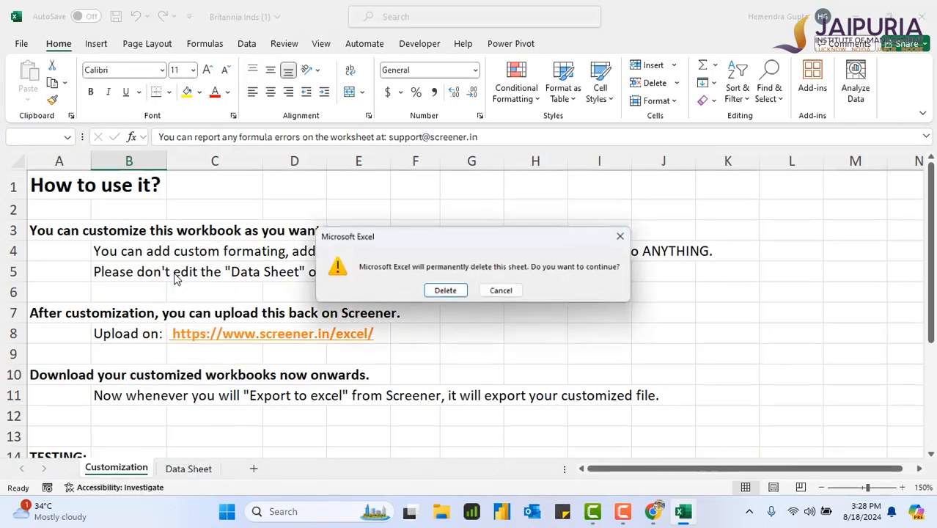
pyautogui.click(447, 292)
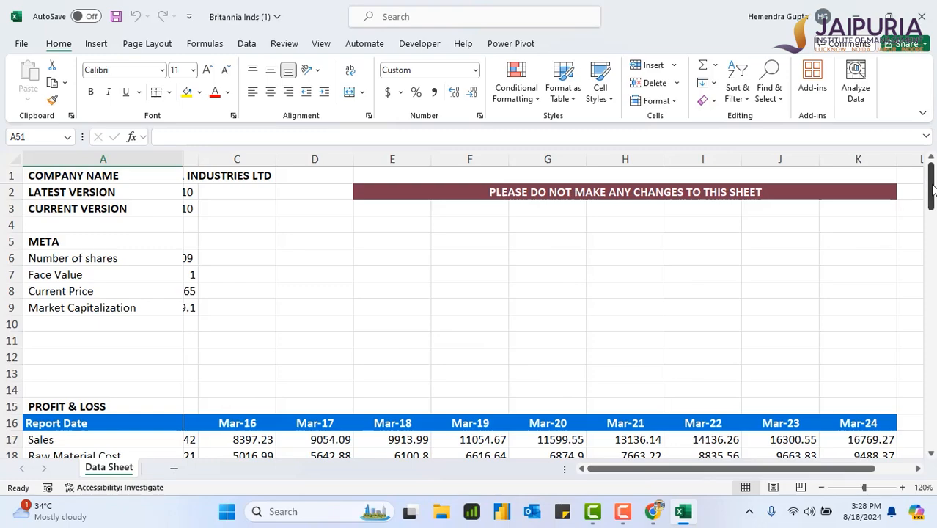
# Widen column B of the Data Sheet to fit the company name and its figures
pyautogui.moveTo(934, 189); pyautogui.dragTo(934, 190)
pyautogui.moveTo(197, 159); pyautogui.dragTo(249, 159)
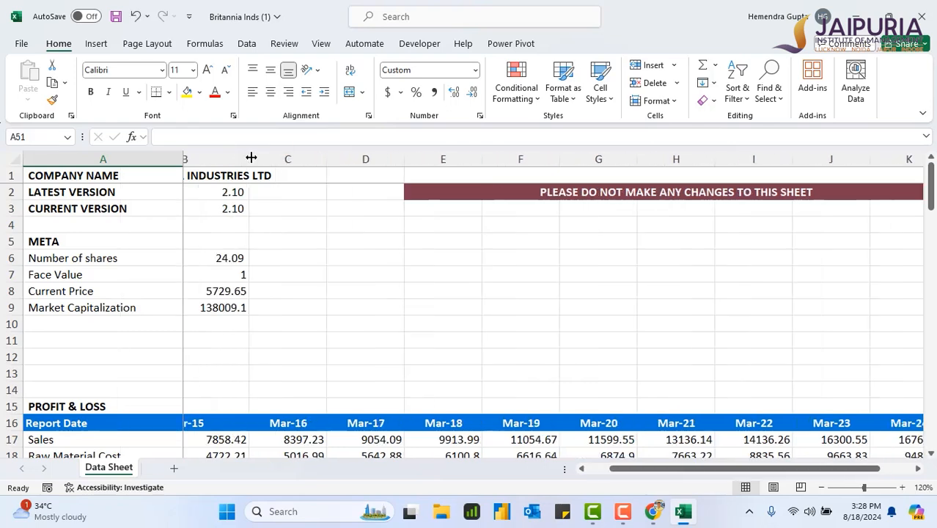
# Add a new worksheet after the Data Sheet and name it Financial Statements
pyautogui.click(174, 469)
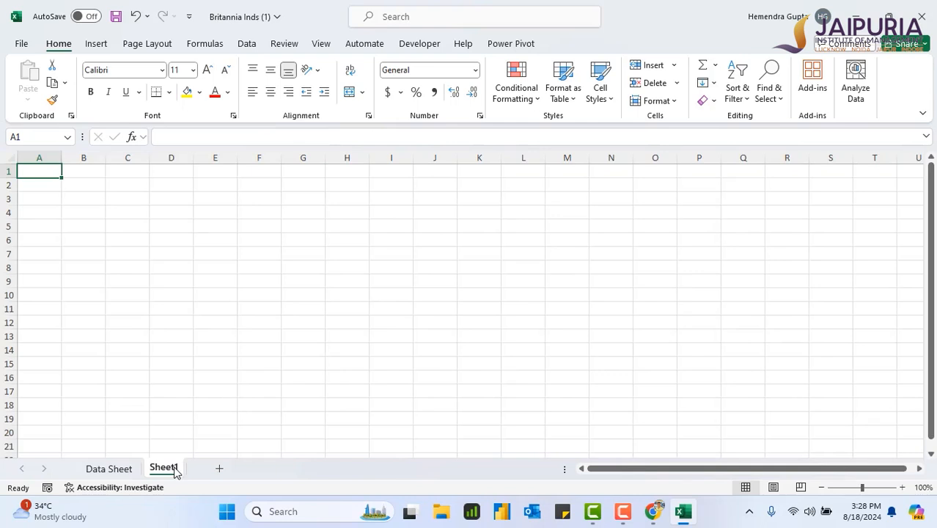
pyautogui.rightClick(175, 472)
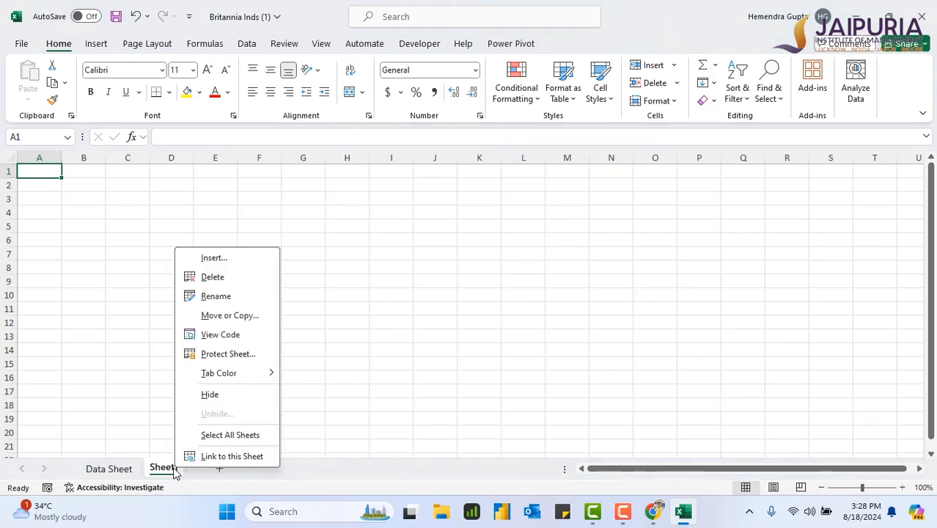
pyautogui.click(242, 300)
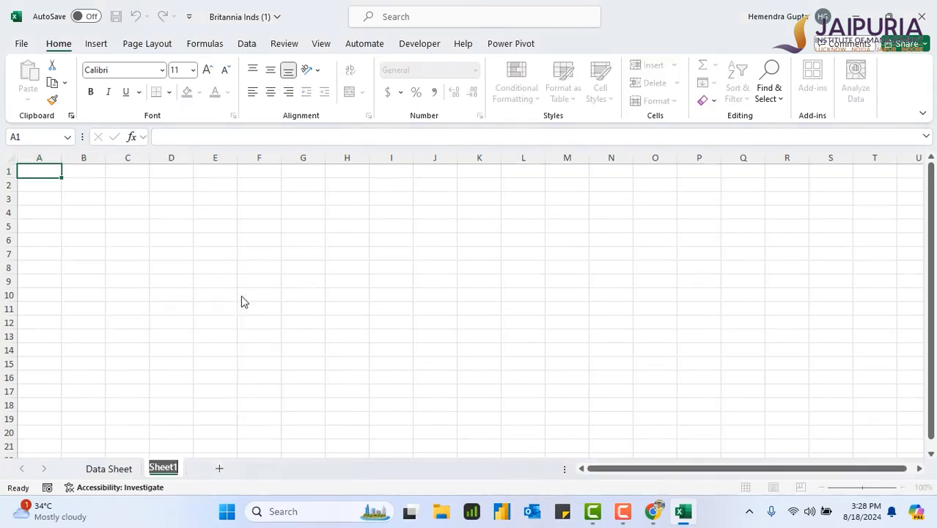
pyautogui.write('Fina')
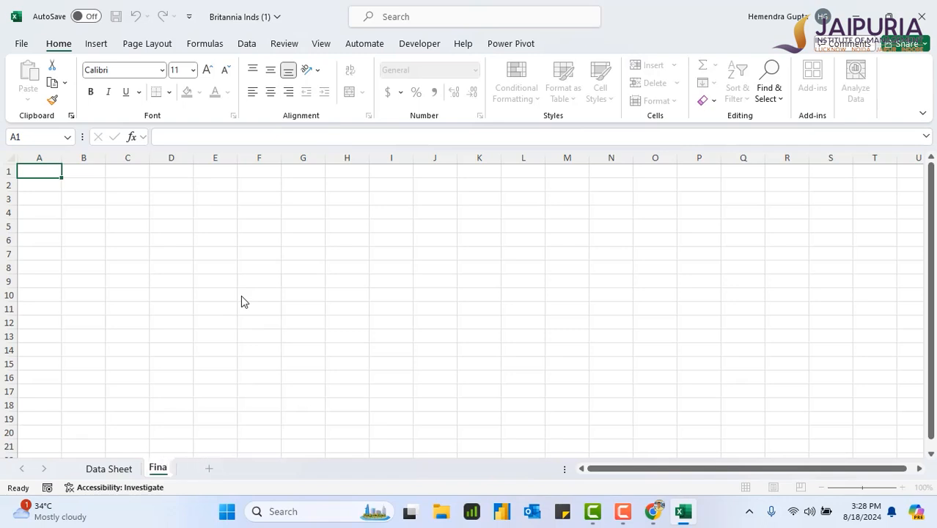
pyautogui.write('ncial S')
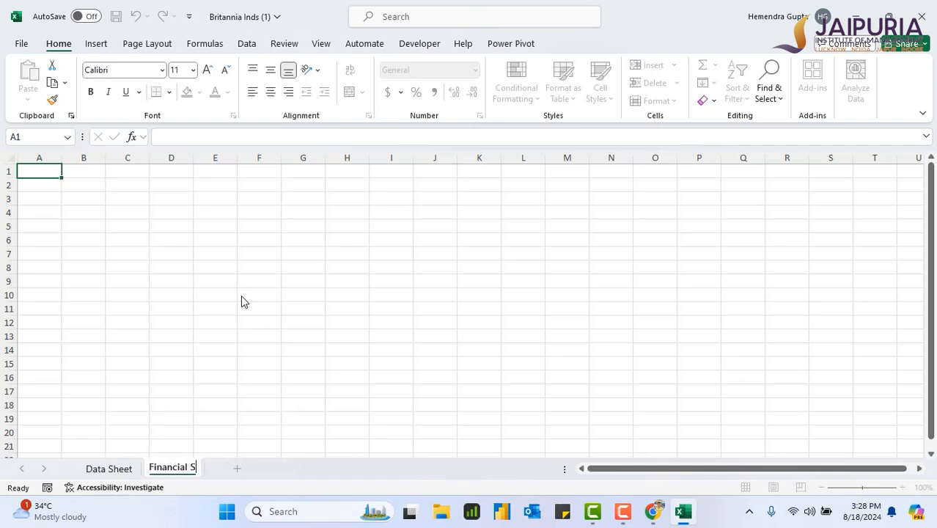
pyautogui.write('tatements')
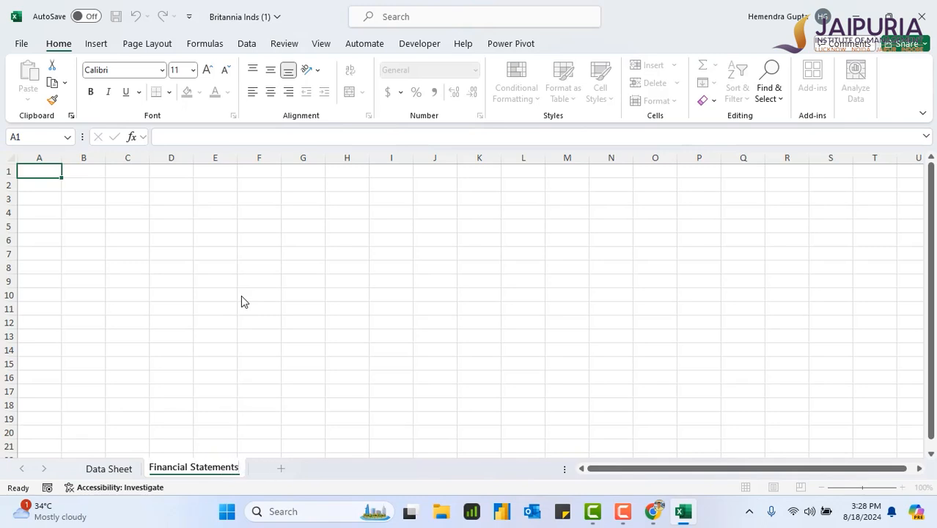
pyautogui.click(241, 294)
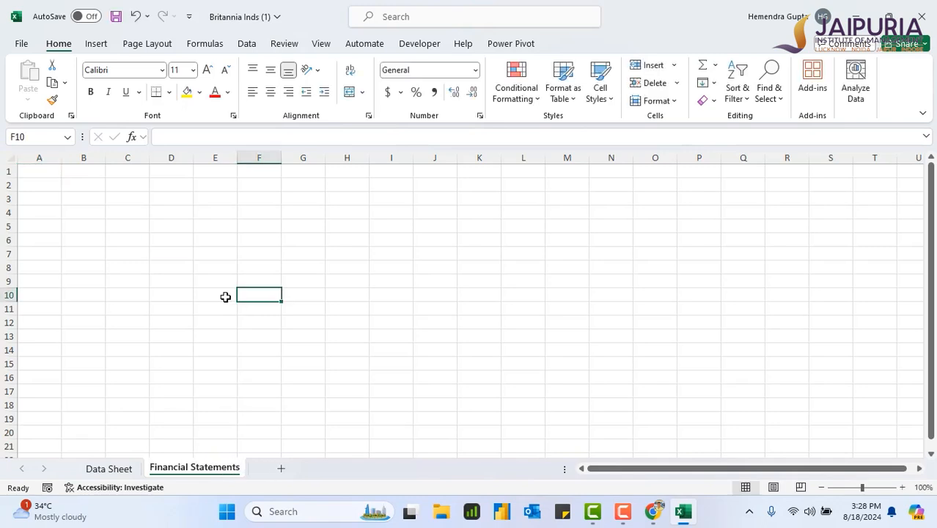
# Enter a title formula in B2 joining "Historical Data of " with the company name from Data Sheet cell B1
pyautogui.click(82, 184)
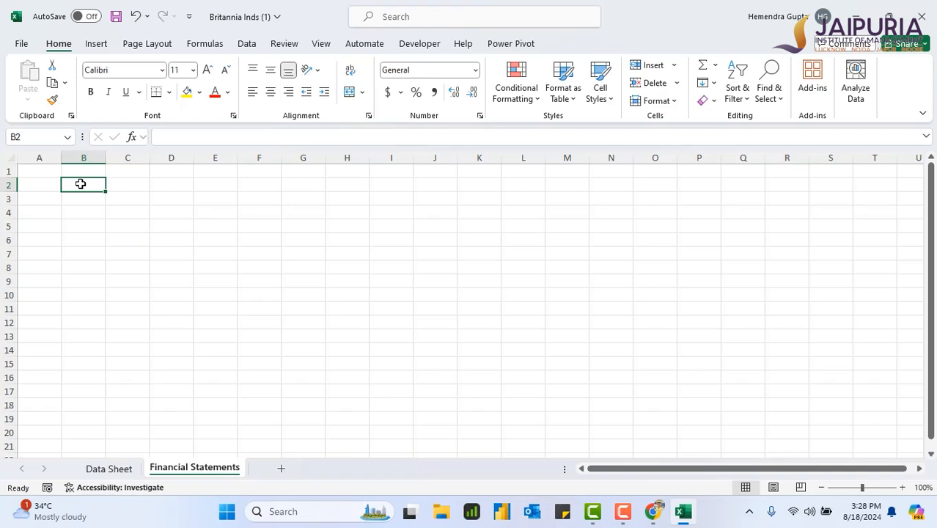
pyautogui.write('="')
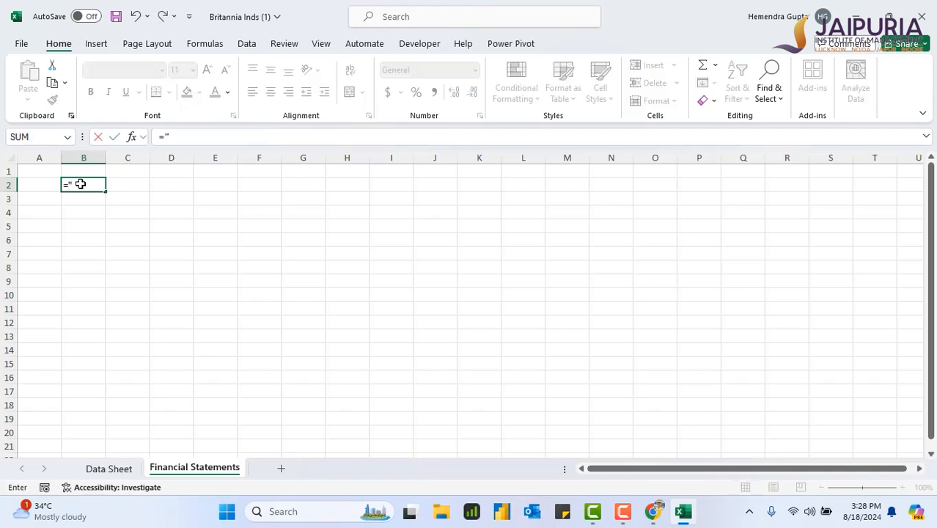
pyautogui.write('Historical Data of " &')
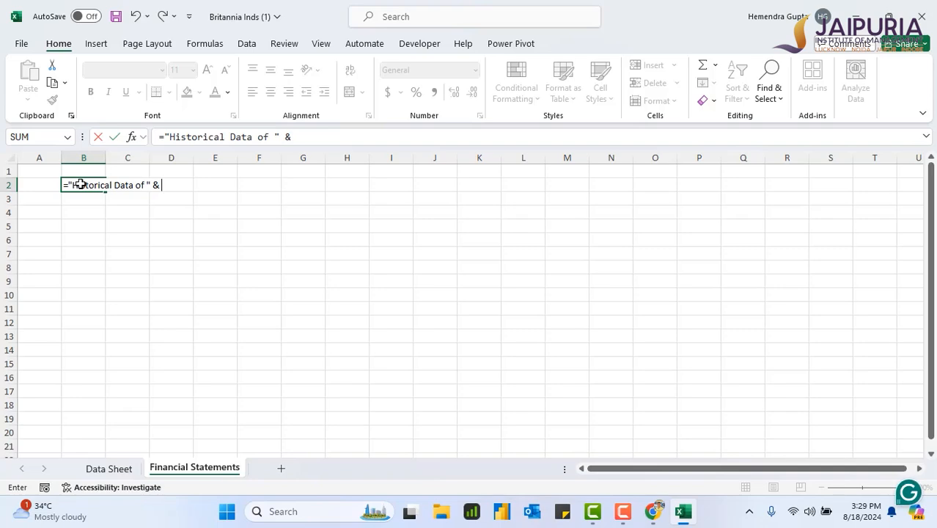
pyautogui.click(117, 469)
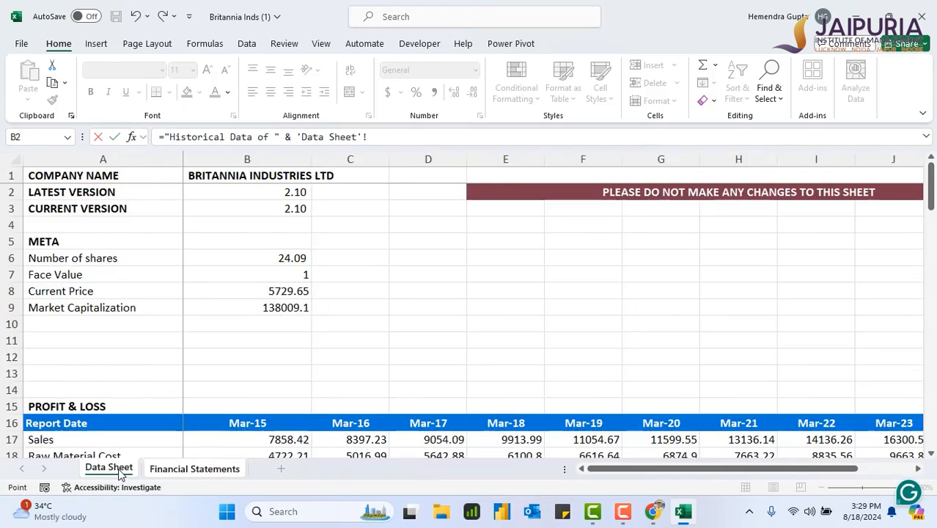
pyautogui.click(206, 181)
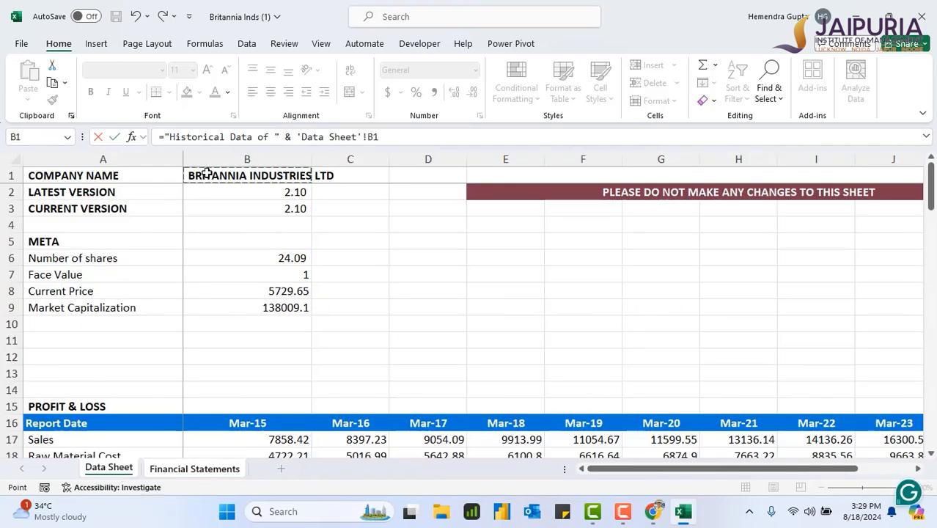
pyautogui.click(390, 137)
pyautogui.press('Return')
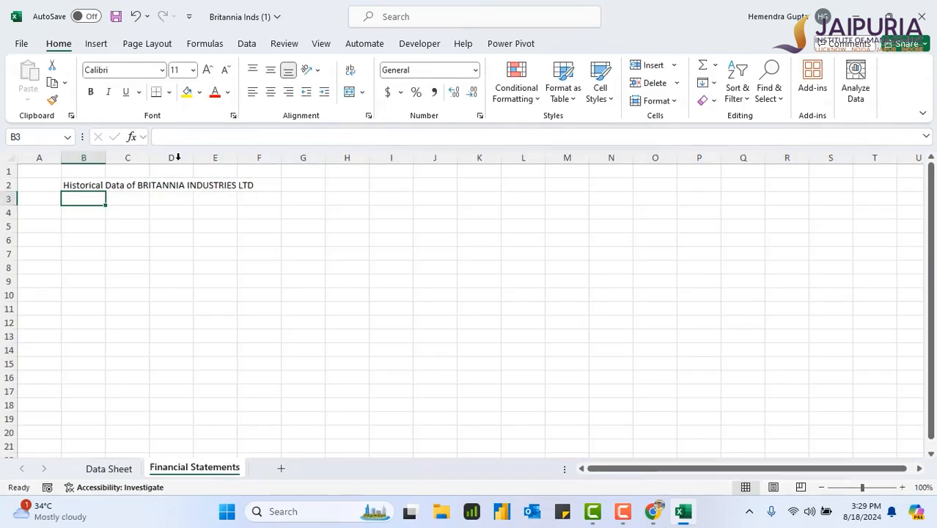
# Enter the heading Income Statement in cell B4
pyautogui.click(80, 211)
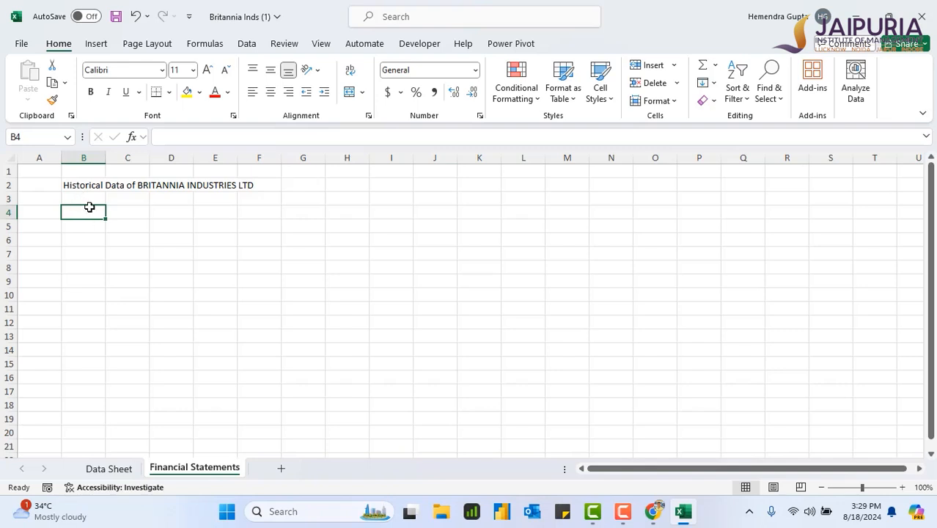
pyautogui.doubleClick(87, 211)
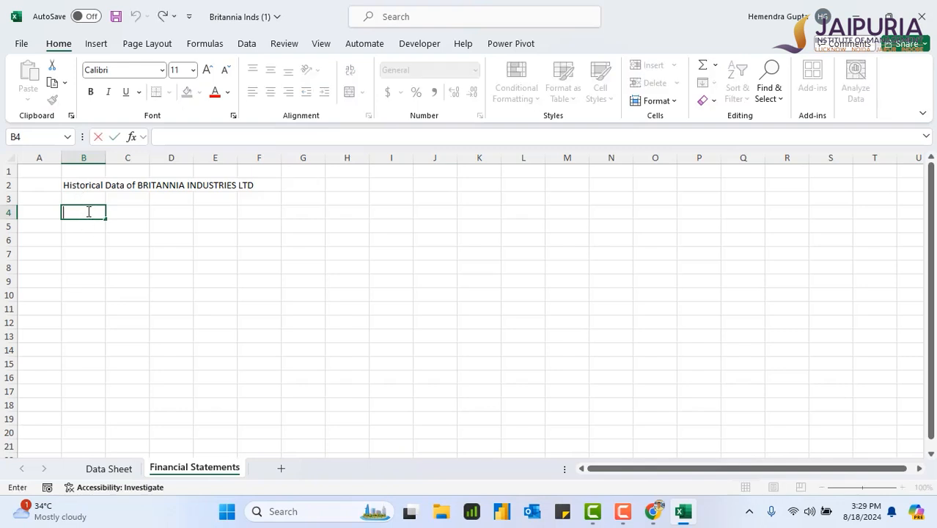
pyautogui.write('Income ')
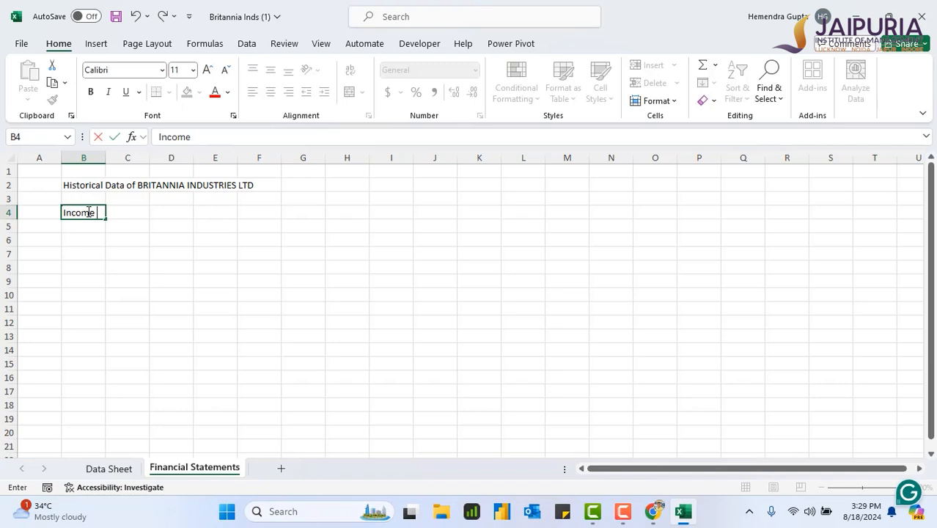
pyautogui.write('State')
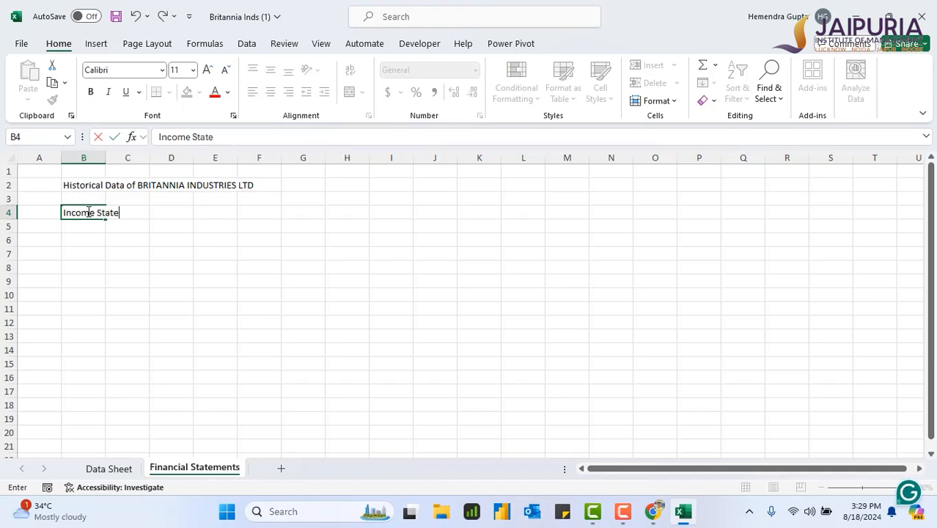
pyautogui.write('ment')
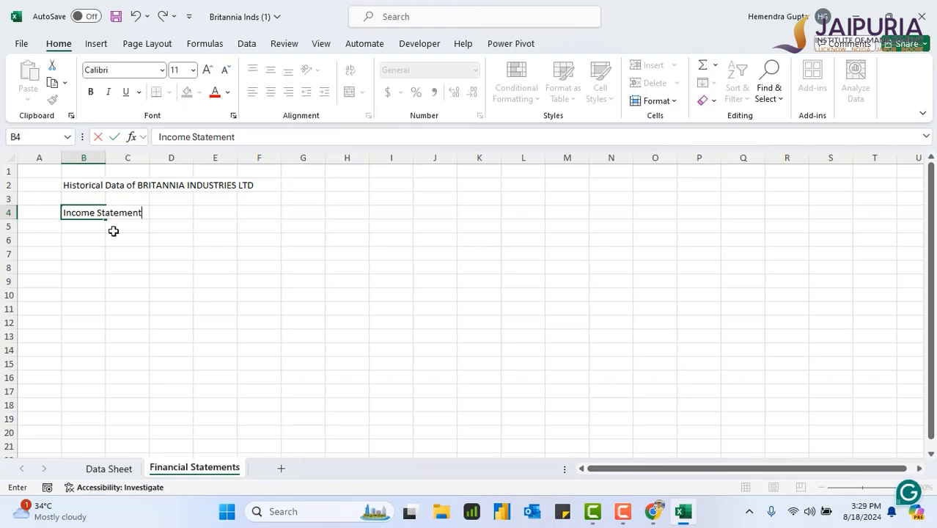
pyautogui.click(111, 229)
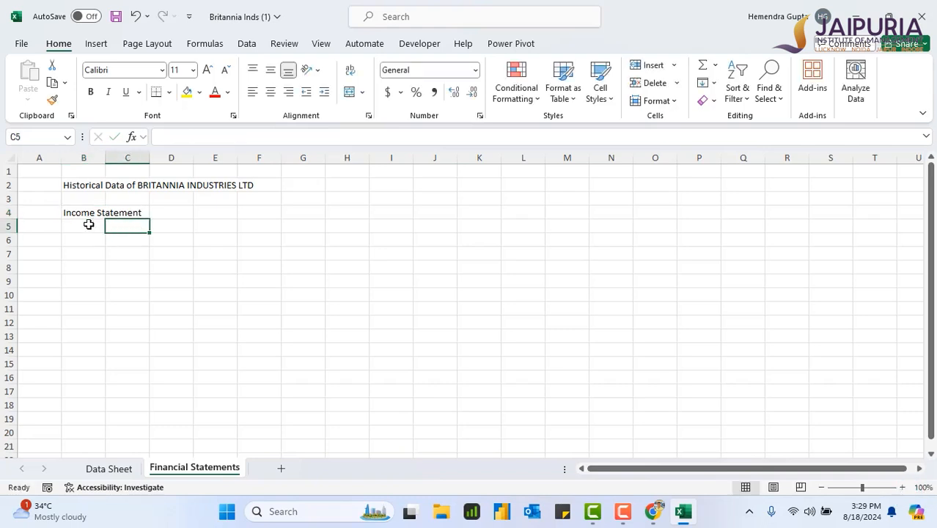
# Label B5 as Year and link C5 to the Mar-18 report date in Data Sheet cell E16
pyautogui.click(88, 224)
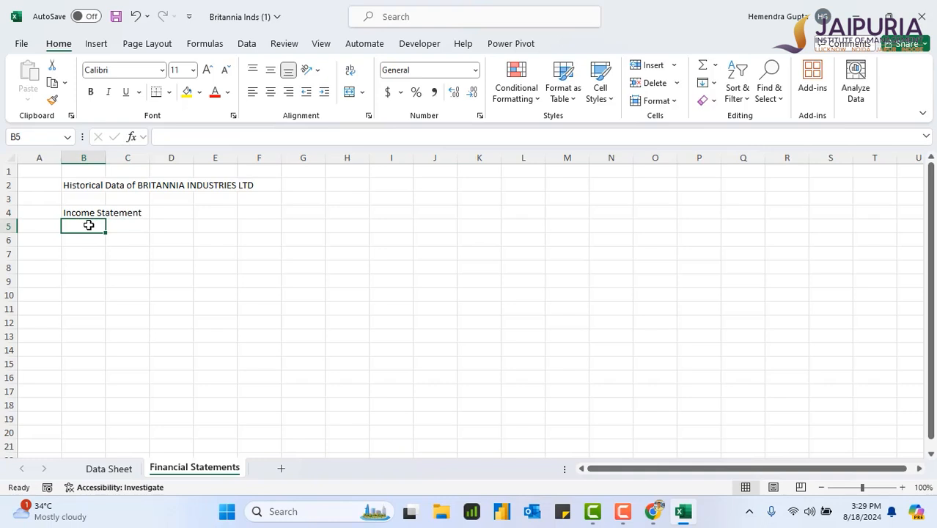
pyautogui.write('Year')
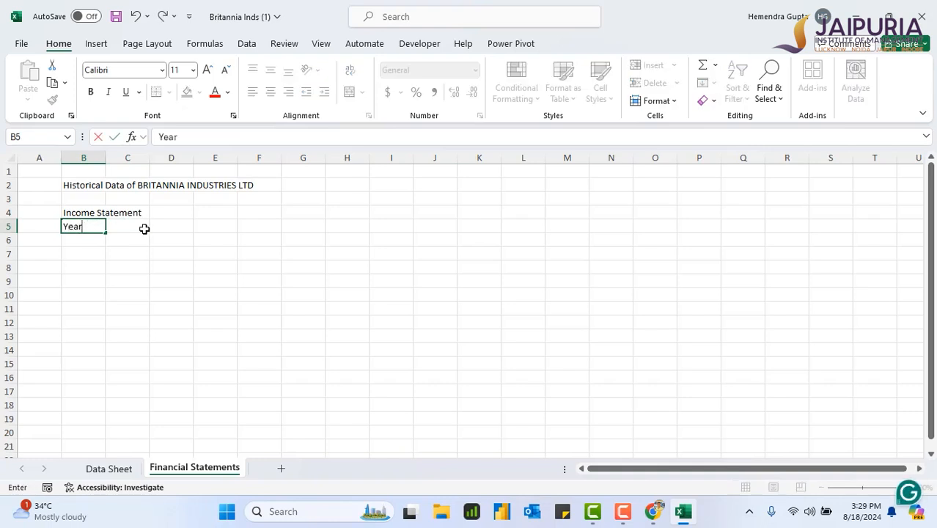
pyautogui.click(120, 226)
pyautogui.write('=')
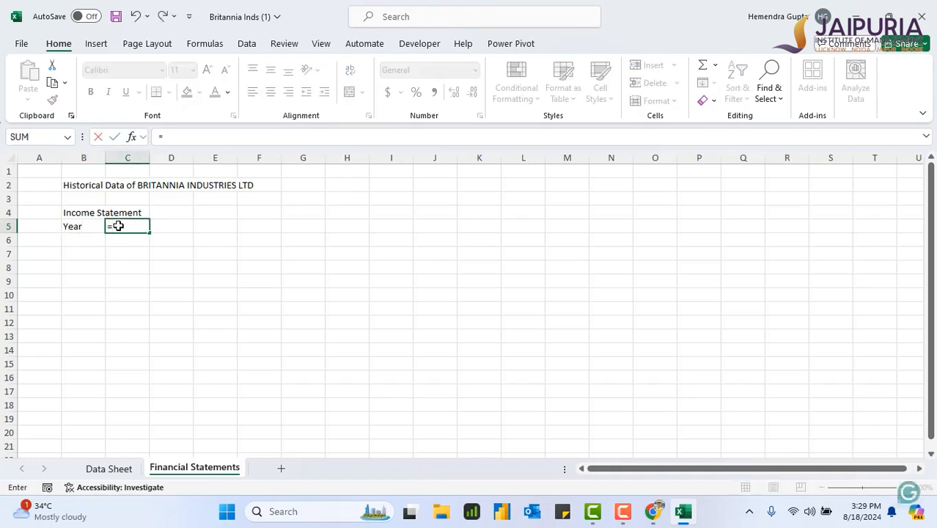
pyautogui.click(118, 467)
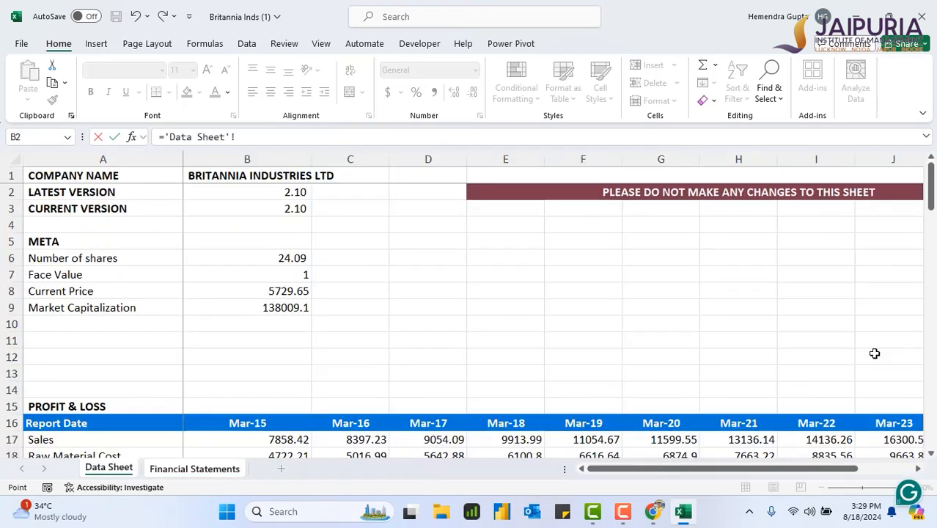
pyautogui.click(521, 423)
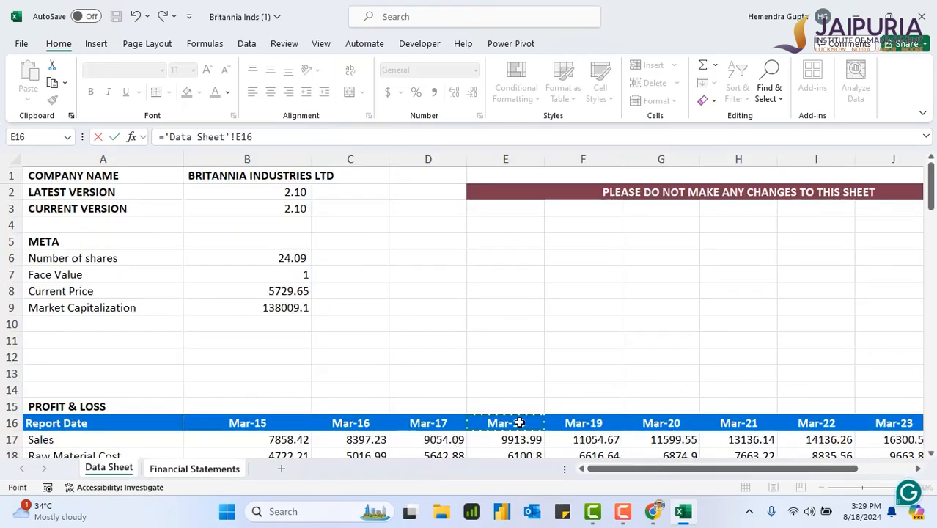
pyautogui.press('Return')
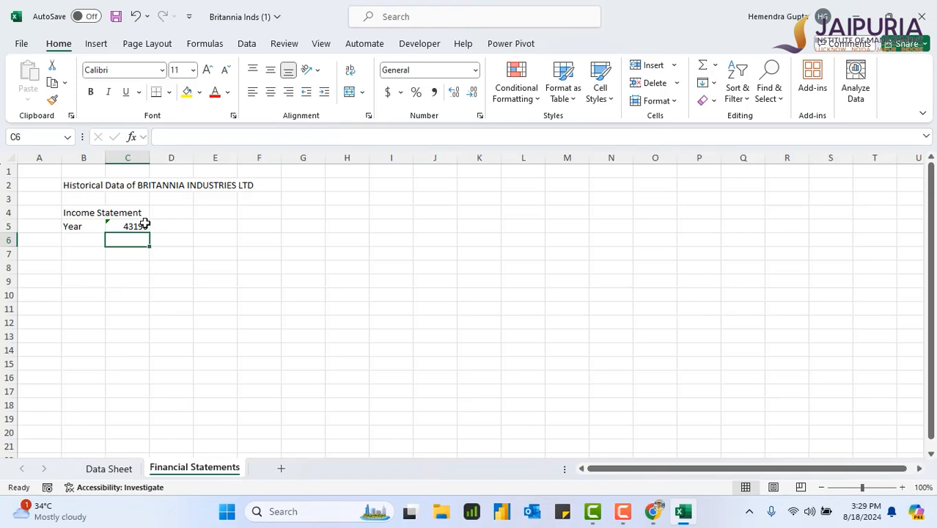
# Apply the custom date format mmm-yy to C5 and fill it across to I5 for the years through Mar-24
pyautogui.click(137, 227)
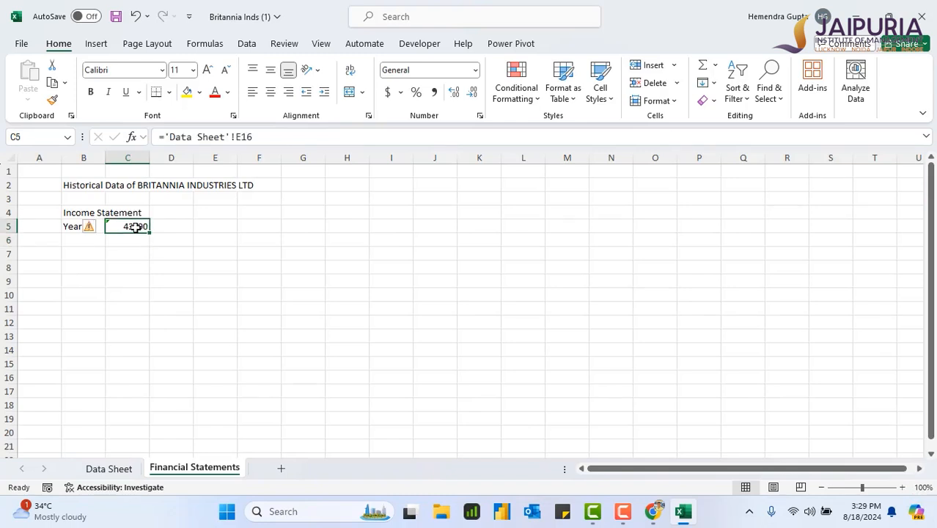
pyautogui.rightClick(136, 227)
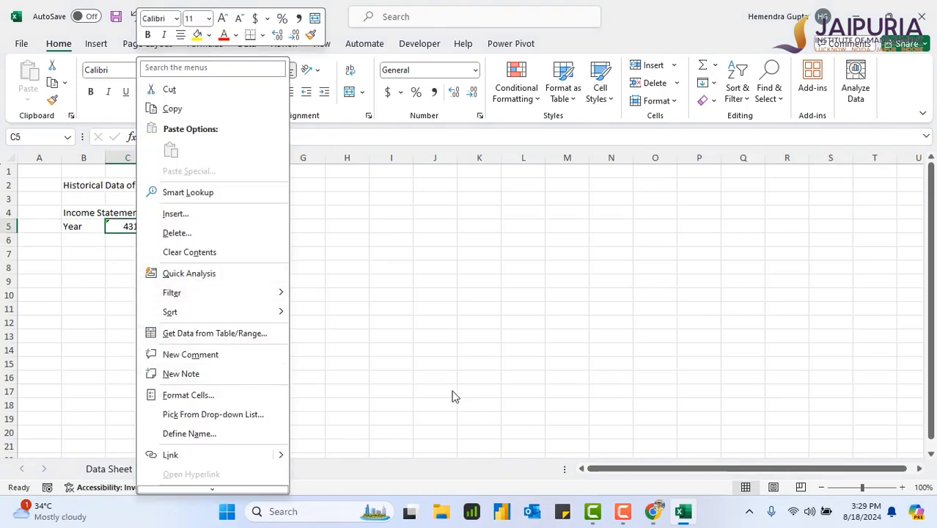
pyautogui.click(209, 396)
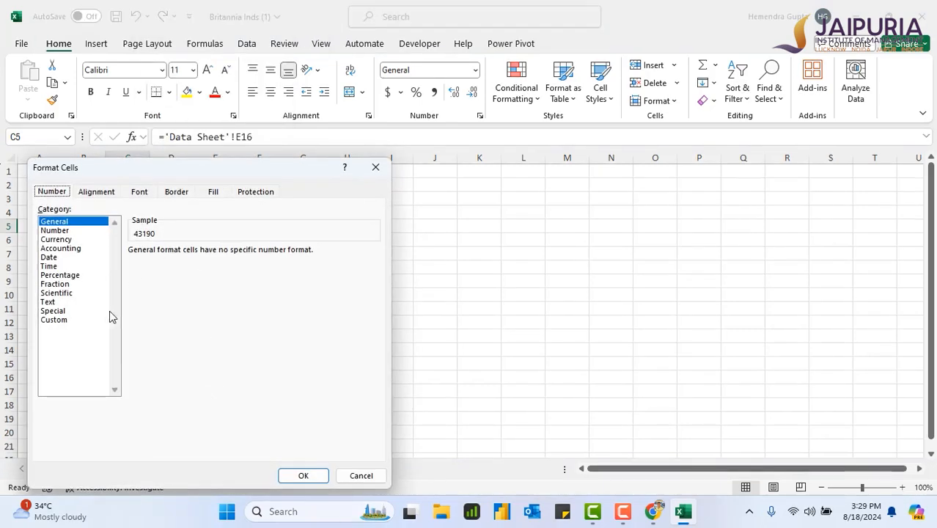
pyautogui.click(60, 322)
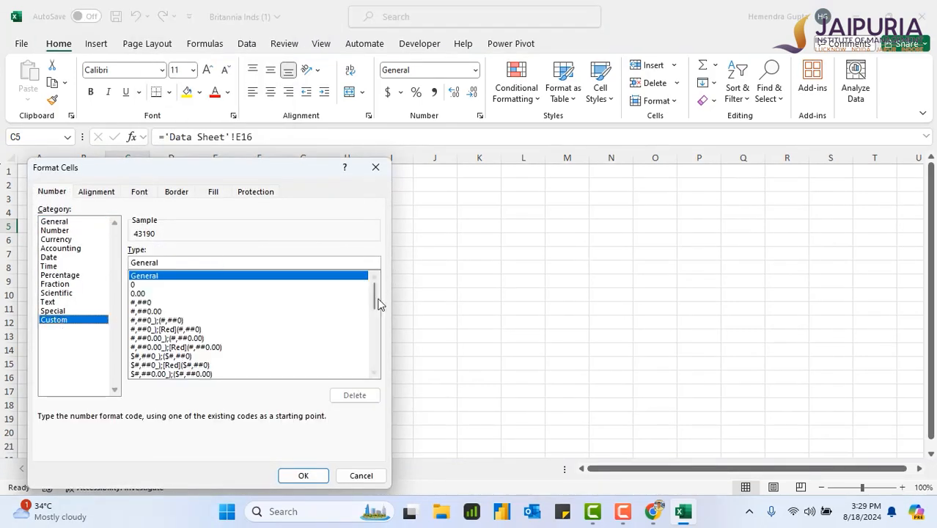
pyautogui.moveTo(376, 297); pyautogui.dragTo(381, 335)
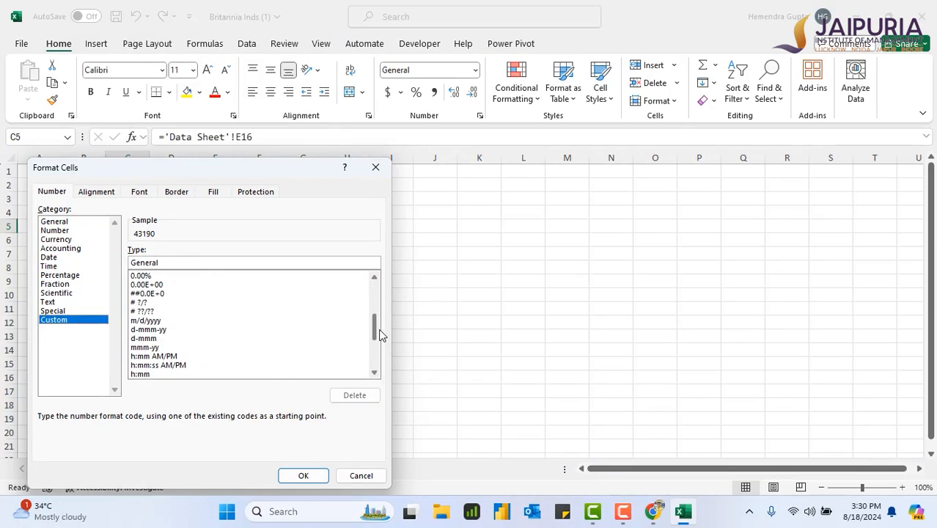
pyautogui.click(141, 347)
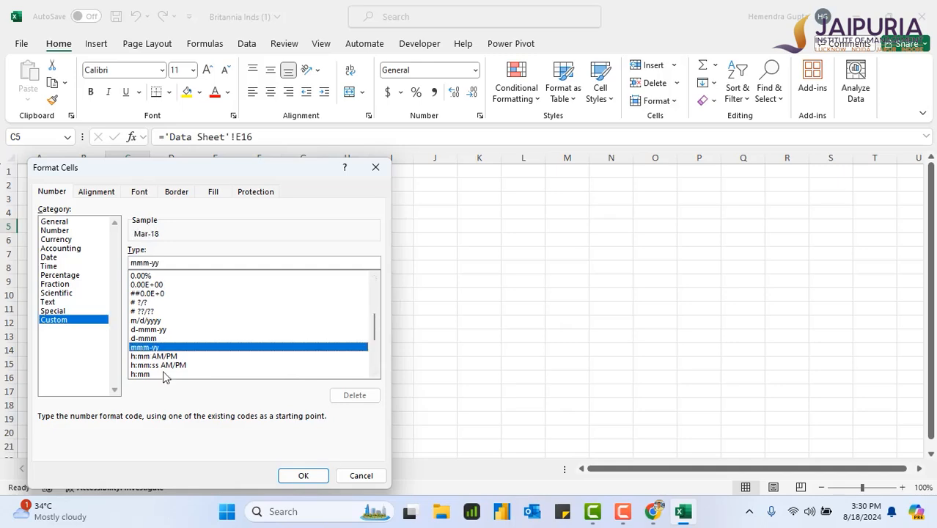
pyautogui.click(303, 475)
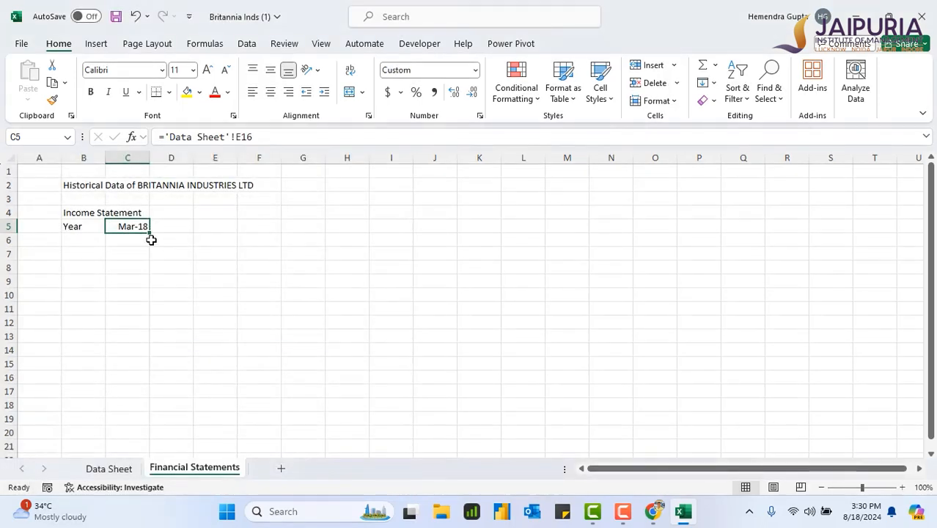
pyautogui.moveTo(151, 229); pyautogui.dragTo(398, 240)
pyautogui.click(279, 239)
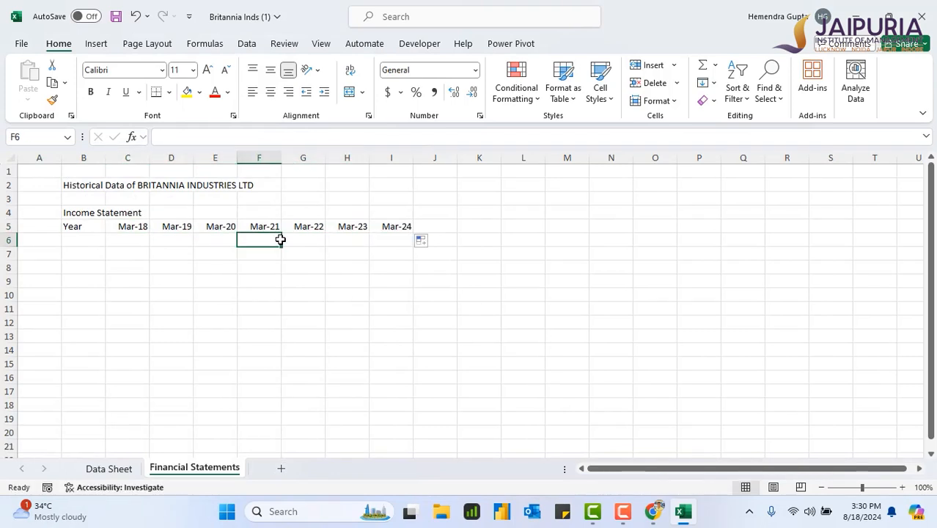
# Label B7 as Sales and link C7 to the Mar-18 sales figure in Data Sheet cell E17
pyautogui.click(89, 253)
pyautogui.write('Sales')
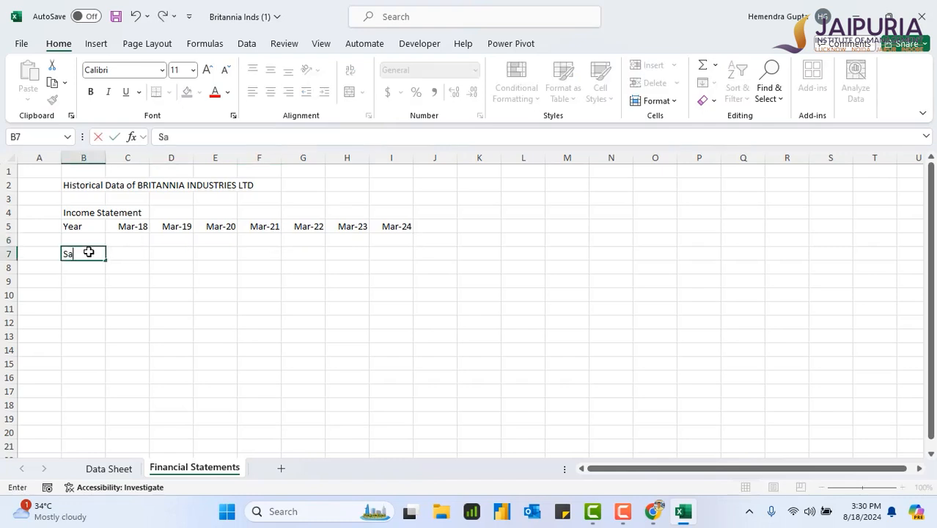
pyautogui.click(139, 242)
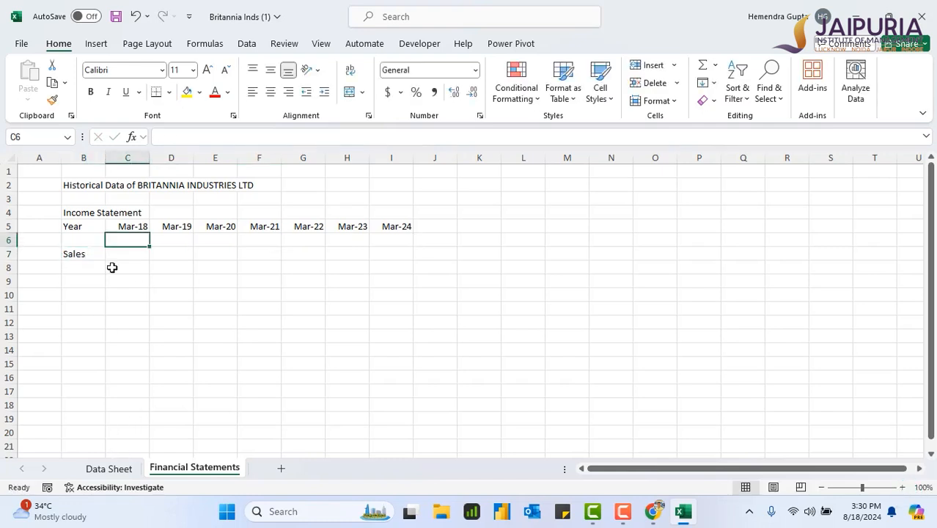
pyautogui.click(128, 254)
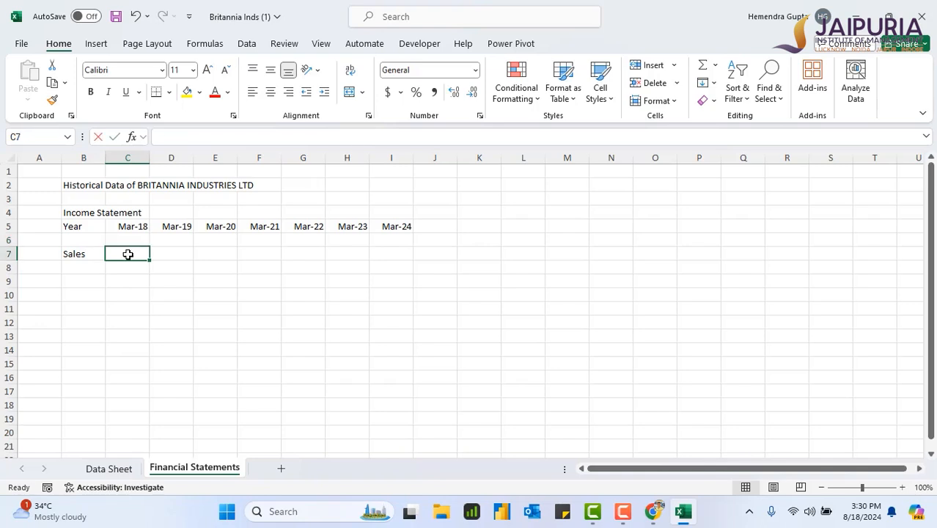
pyautogui.write('=')
pyautogui.click(125, 470)
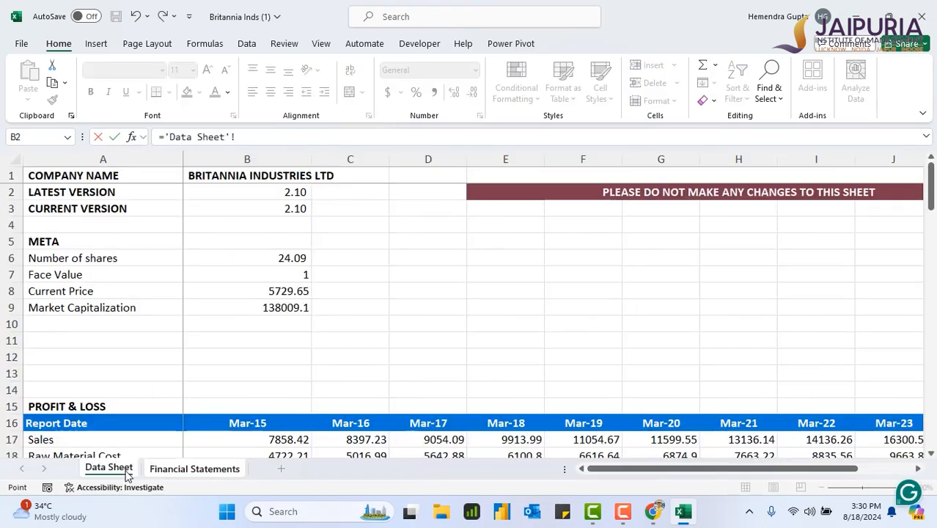
pyautogui.moveTo(931, 189); pyautogui.dragTo(933, 199)
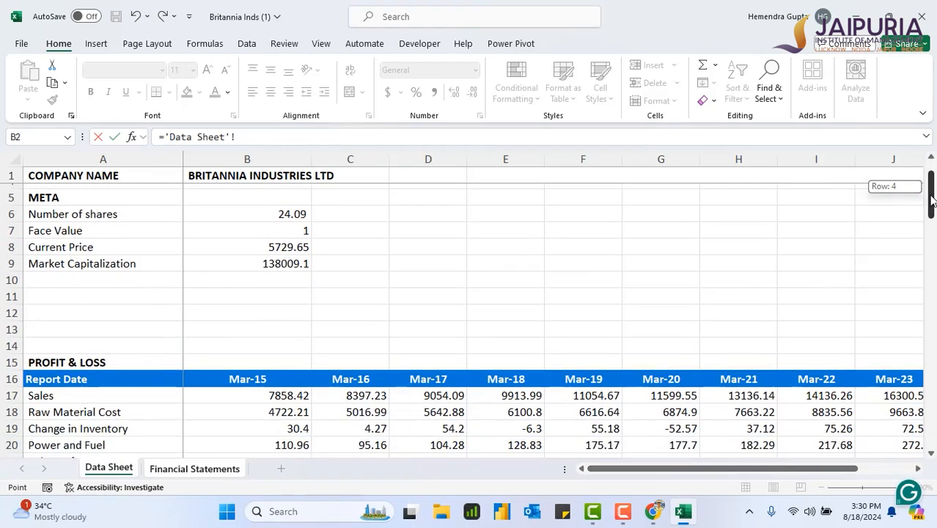
pyautogui.click(529, 394)
pyautogui.press('Return')
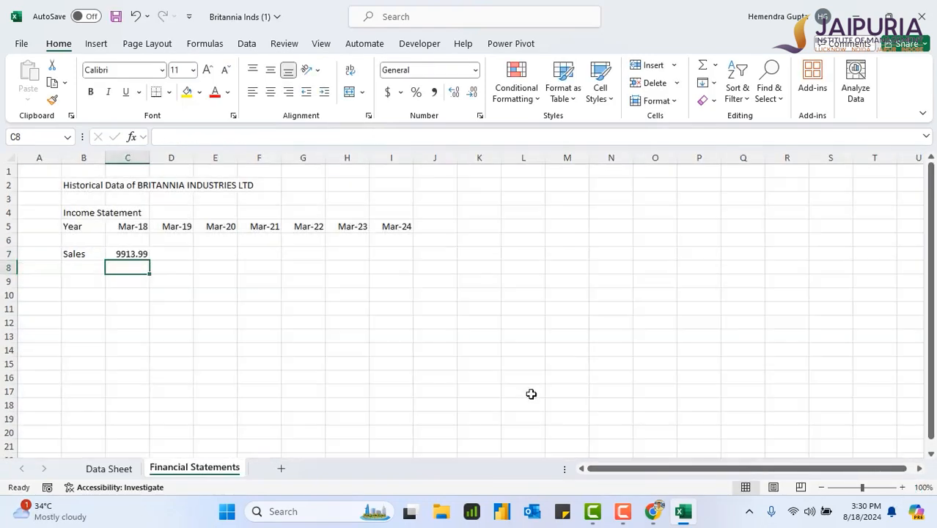
# Fill the Sales link from C7 across to I7 to cover all years through Mar-24
pyautogui.click(130, 254)
pyautogui.moveTo(148, 259); pyautogui.dragTo(404, 260)
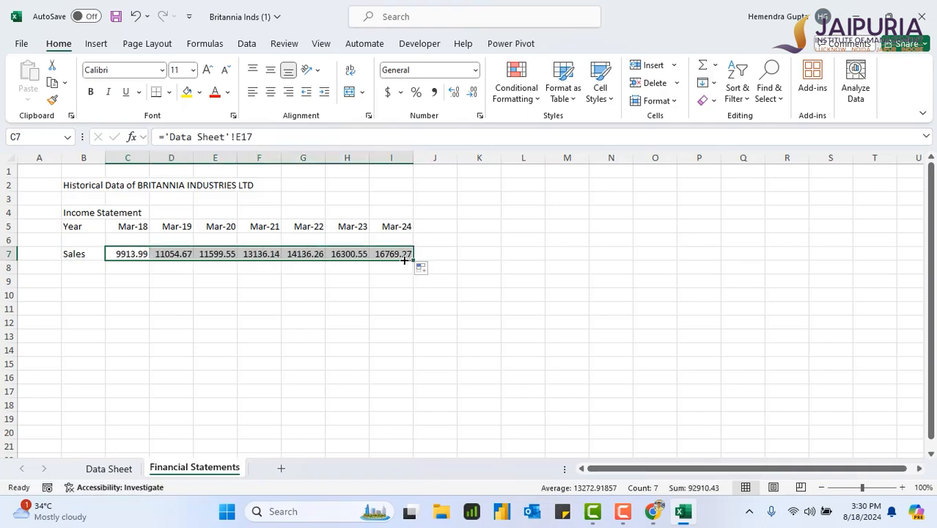
pyautogui.click(200, 275)
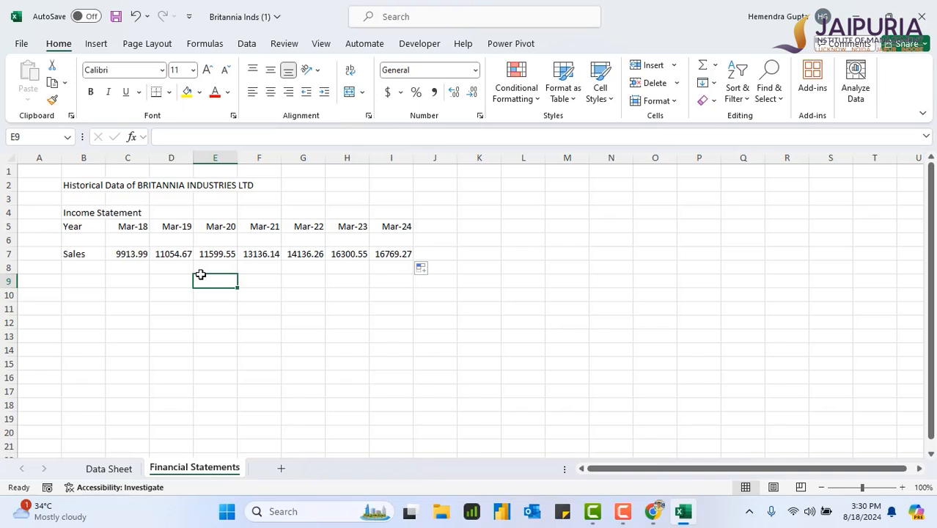
pyautogui.click(80, 268)
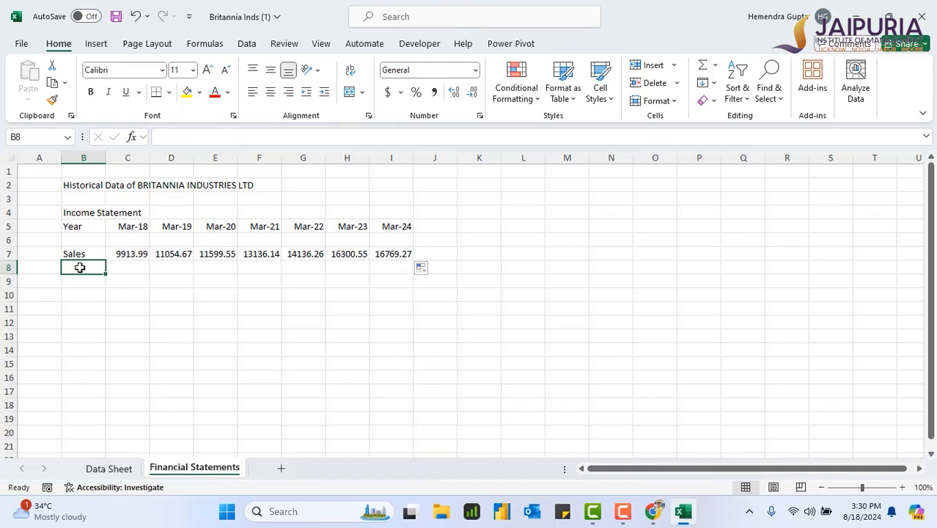
# Label B8 as % Growth in Sales and widen column B to fit the label
pyautogui.write('% Gr')
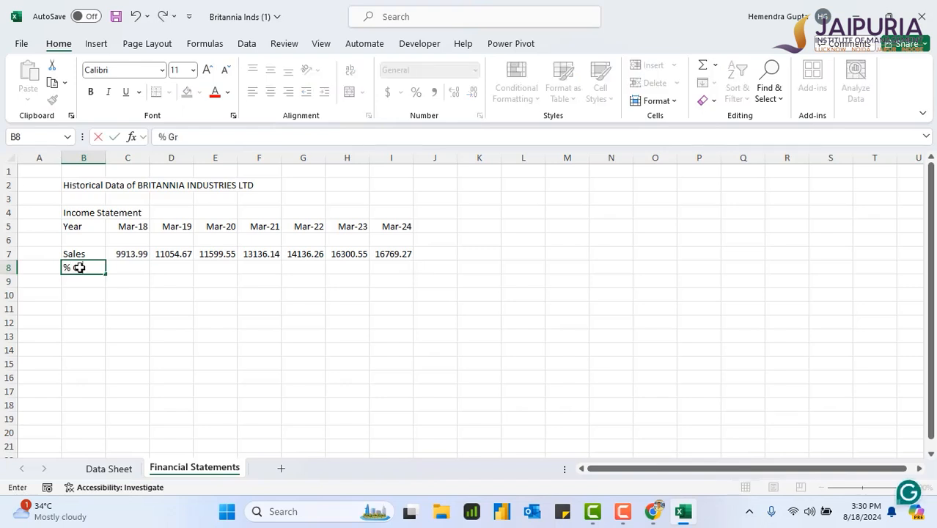
pyautogui.write('owth in Sales')
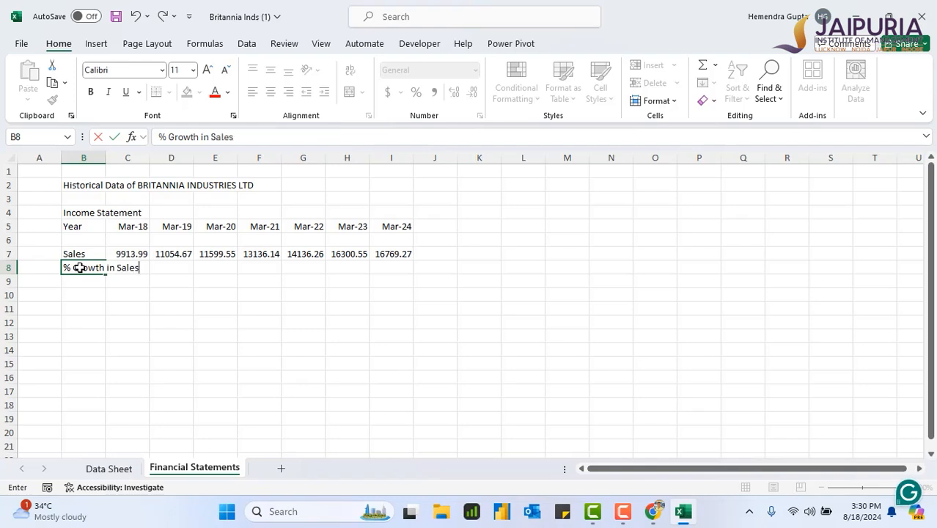
pyautogui.click(126, 309)
pyautogui.moveTo(106, 158); pyautogui.dragTo(148, 158)
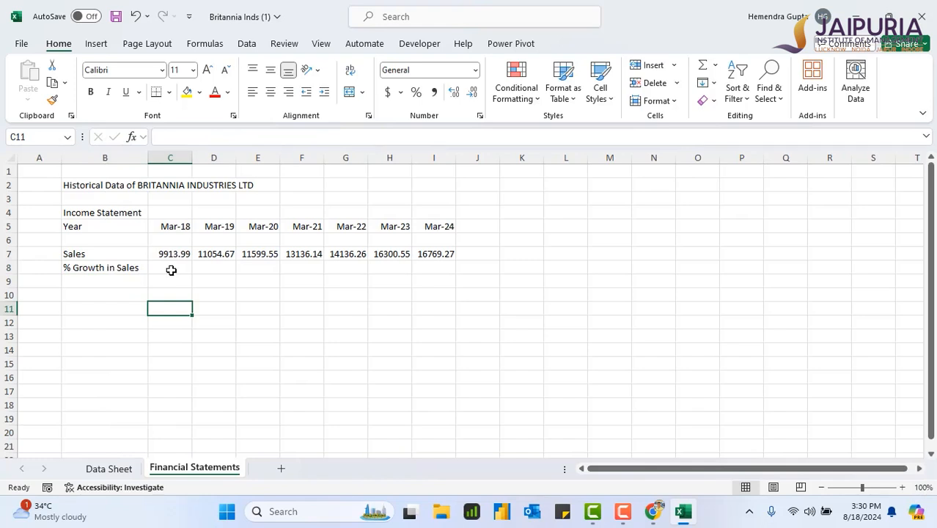
# Calculate the Mar-19 sales growth over Mar-18 in D8 with the formula =(D7-C7)/C7
pyautogui.click(215, 269)
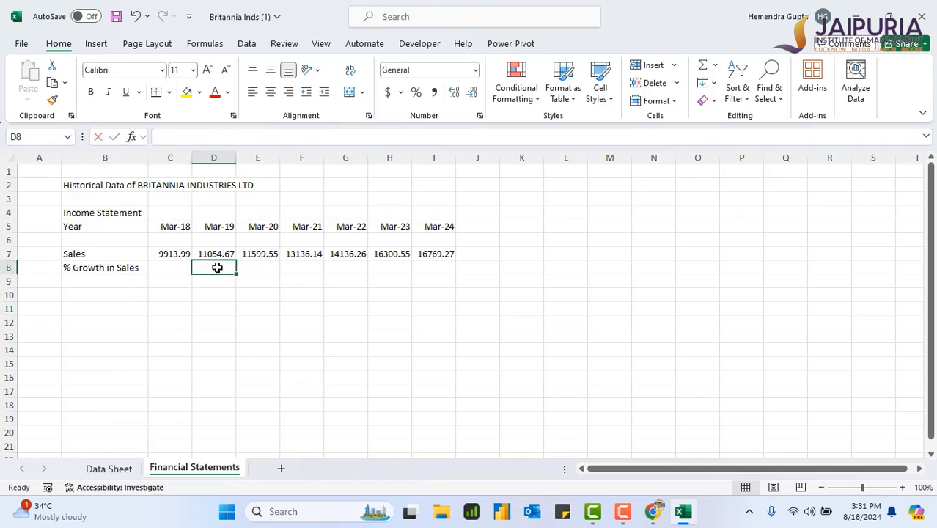
pyautogui.write('=(')
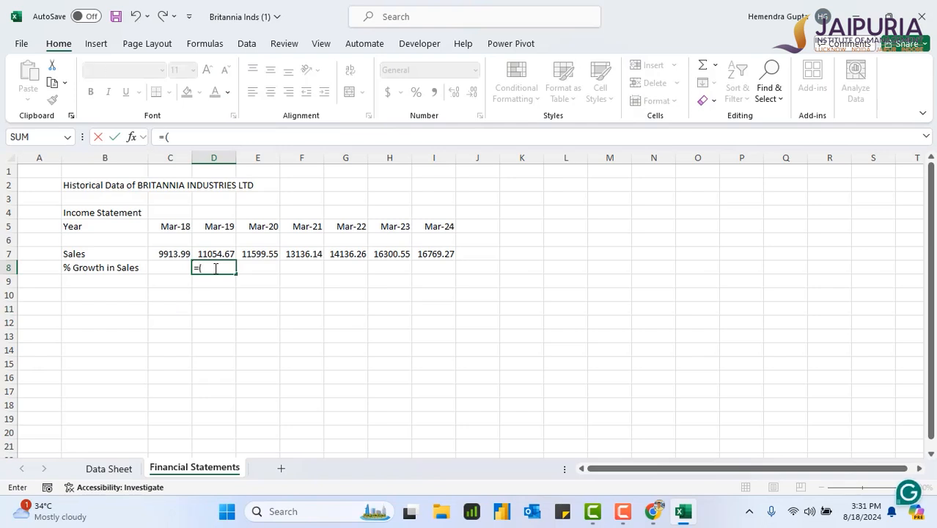
pyautogui.click(218, 254)
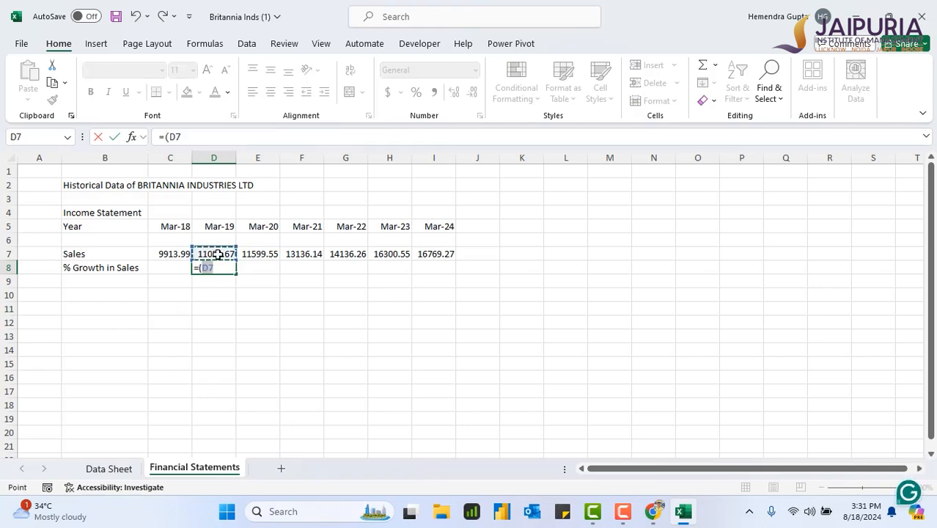
pyautogui.write('-')
pyautogui.click(180, 253)
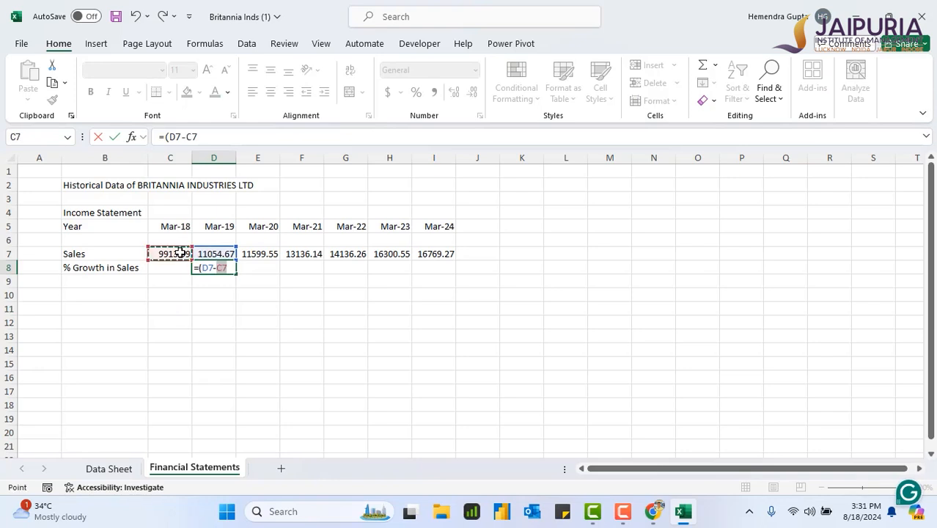
pyautogui.write(')/')
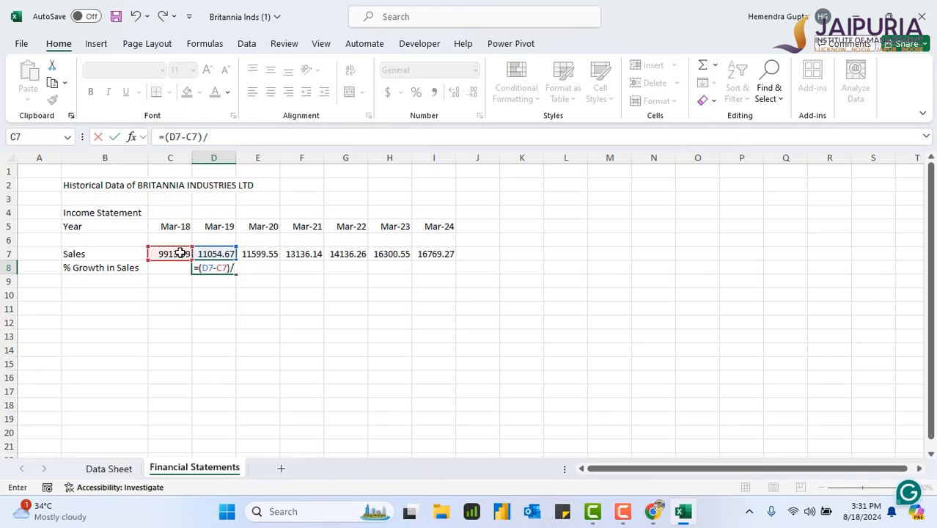
pyautogui.click(179, 253)
pyautogui.press('Return')
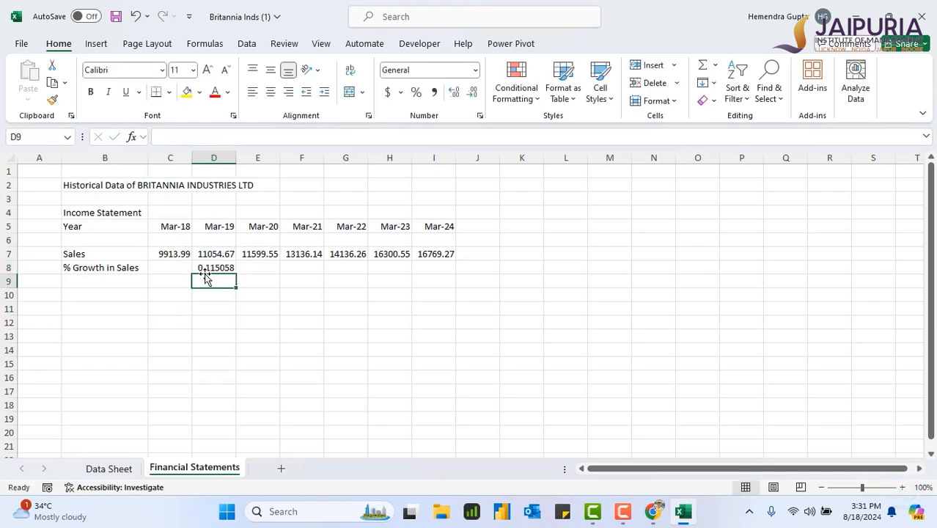
# Fill the growth formula from D8 across to I8 and format the results as percentages with one decimal place
pyautogui.click(209, 267)
pyautogui.moveTo(235, 275); pyautogui.dragTo(450, 272)
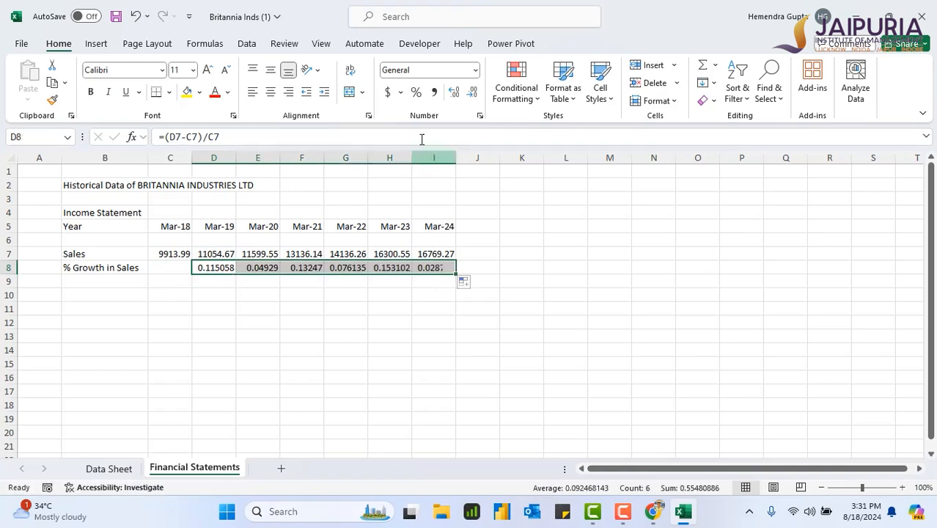
pyautogui.click(415, 91)
pyautogui.click(454, 92)
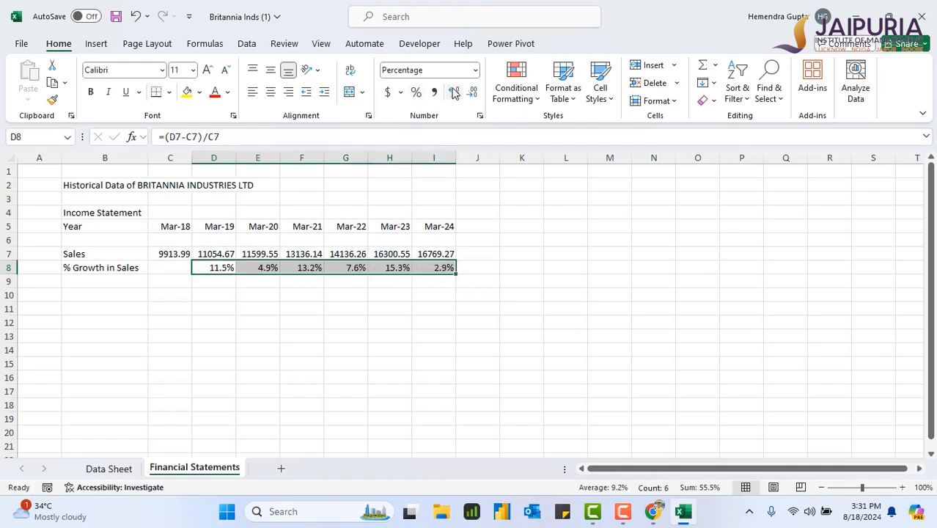
pyautogui.click(267, 333)
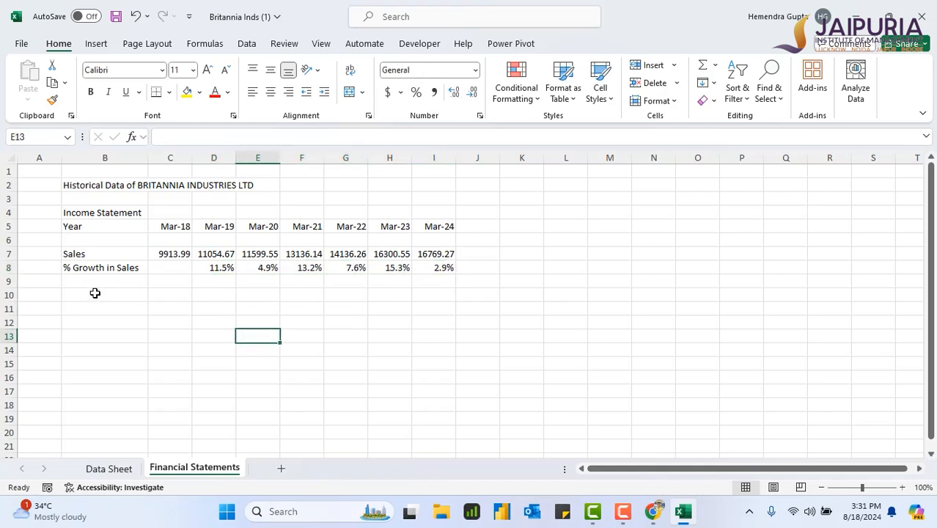
# Label B10 as CoGS, leaving row 9 blank below the sales growth row
pyautogui.click(95, 292)
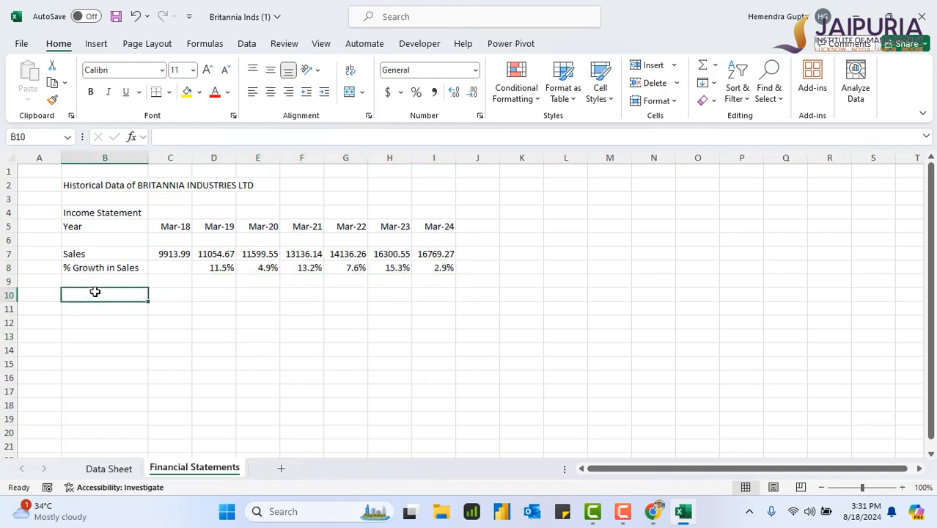
pyautogui.doubleClick(96, 293)
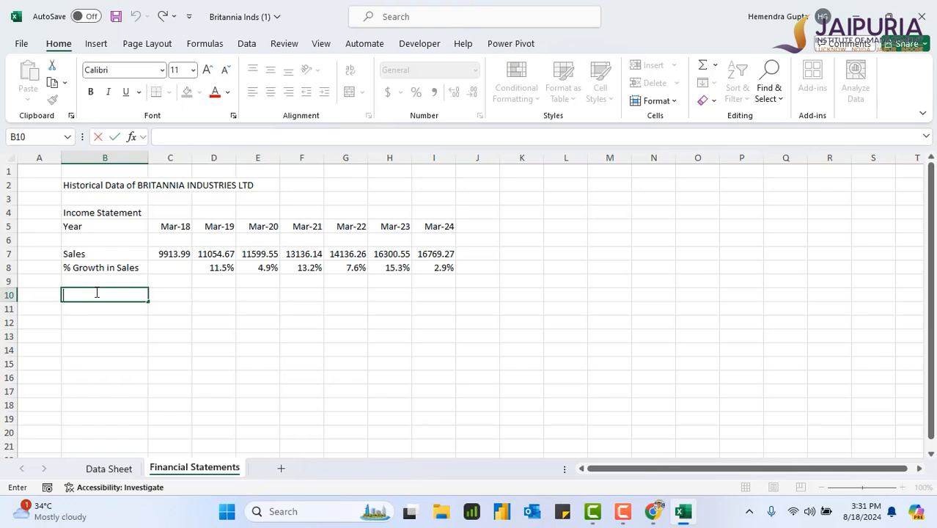
pyautogui.write('C')
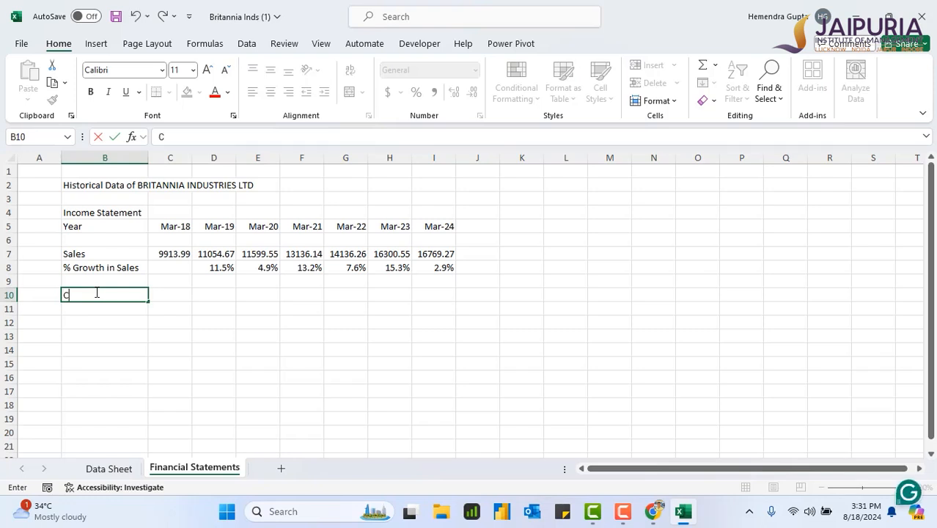
pyautogui.write('oGS')
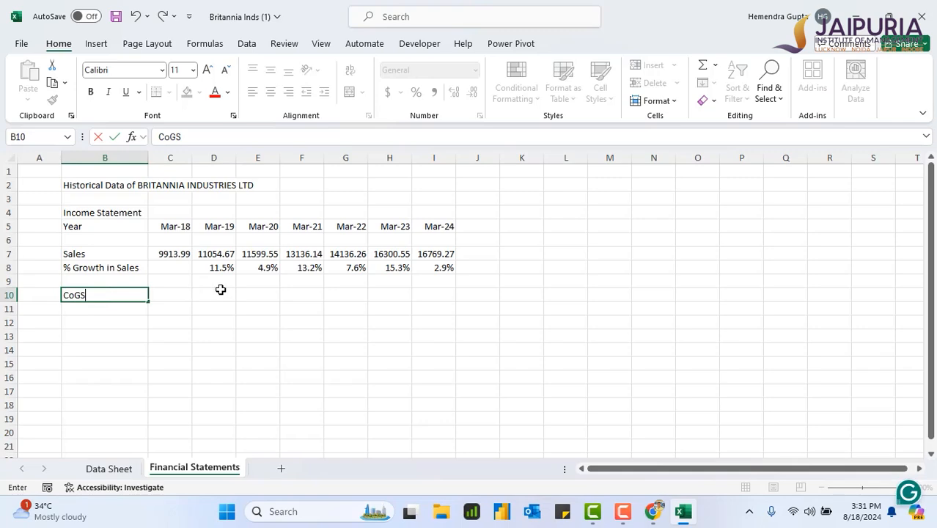
# Calculate Mar-18 CoGS in C10 as a SUM of Data Sheet cells E18, E20 and E21 and the negative of E19
pyautogui.click(181, 294)
pyautogui.write('=')
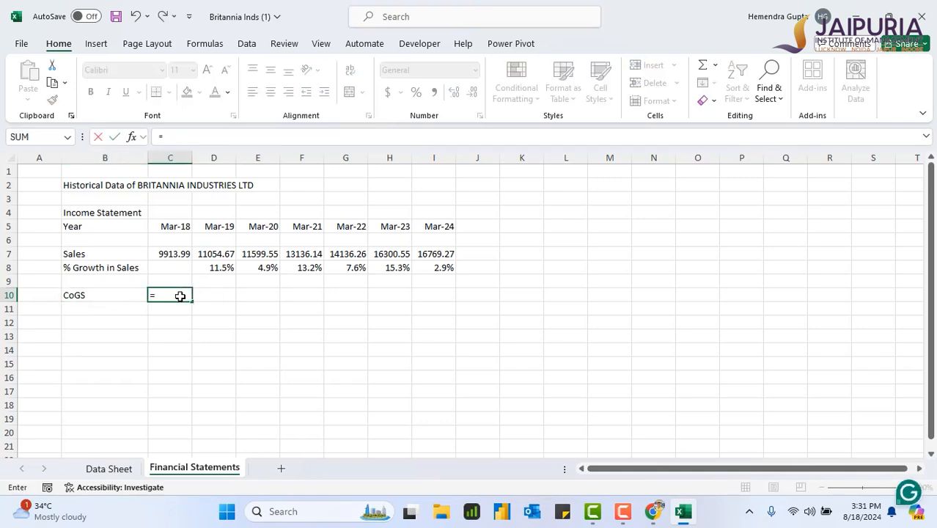
pyautogui.click(123, 468)
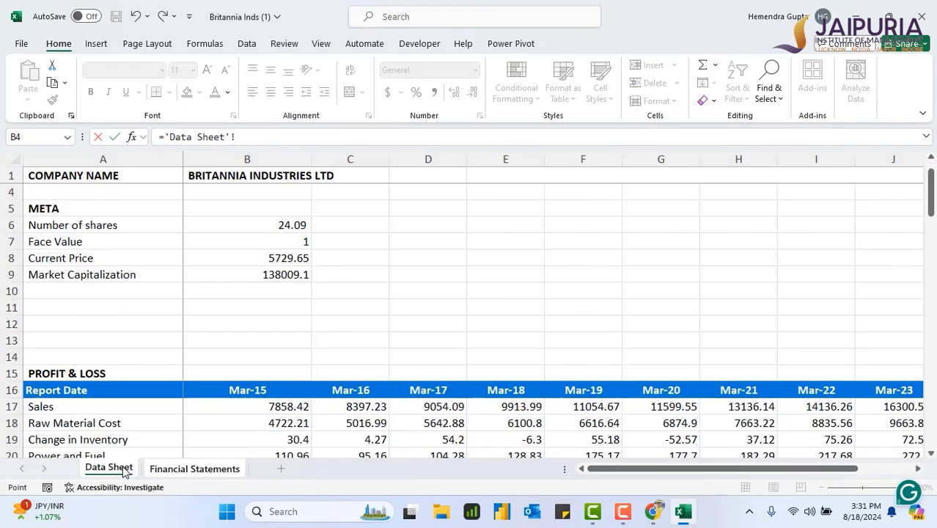
pyautogui.moveTo(931, 207); pyautogui.dragTo(930, 224)
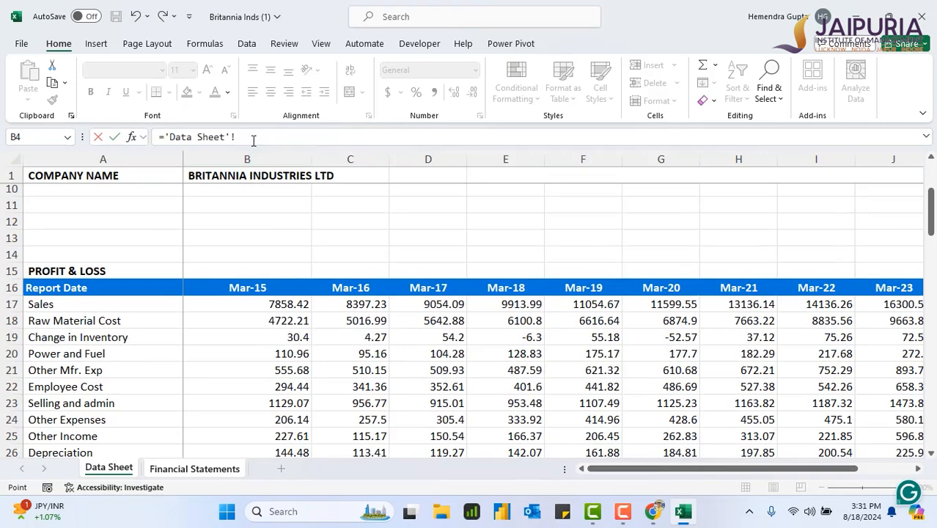
pyautogui.press('BackSpace')
pyautogui.press('BackSpace')
pyautogui.press('BackSpace')
pyautogui.press('BackSpace')
pyautogui.press('BackSpace')
pyautogui.press('BackSpace')
pyautogui.press('BackSpace')
pyautogui.press('BackSpace')
pyautogui.press('BackSpace')
pyautogui.press('BackSpace')
pyautogui.press('BackSpace')
pyautogui.press('BackSpace')
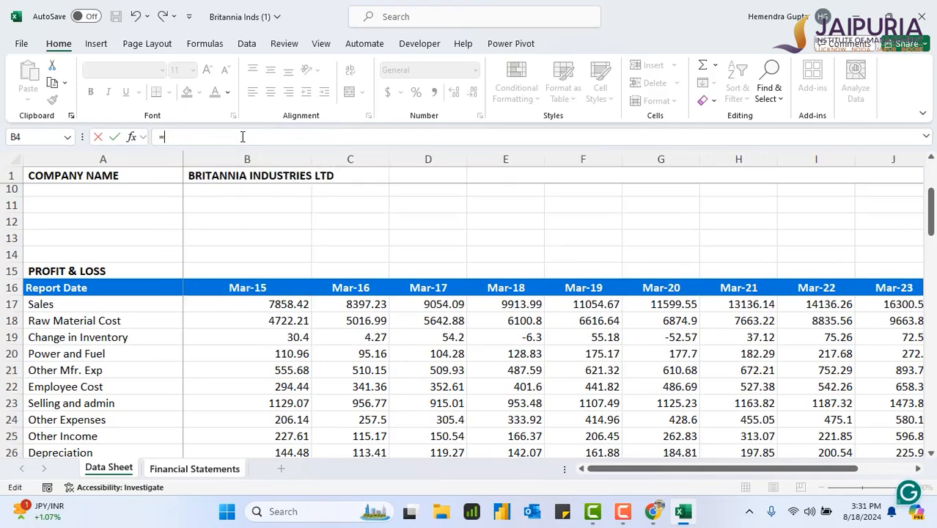
pyautogui.write('sum(')
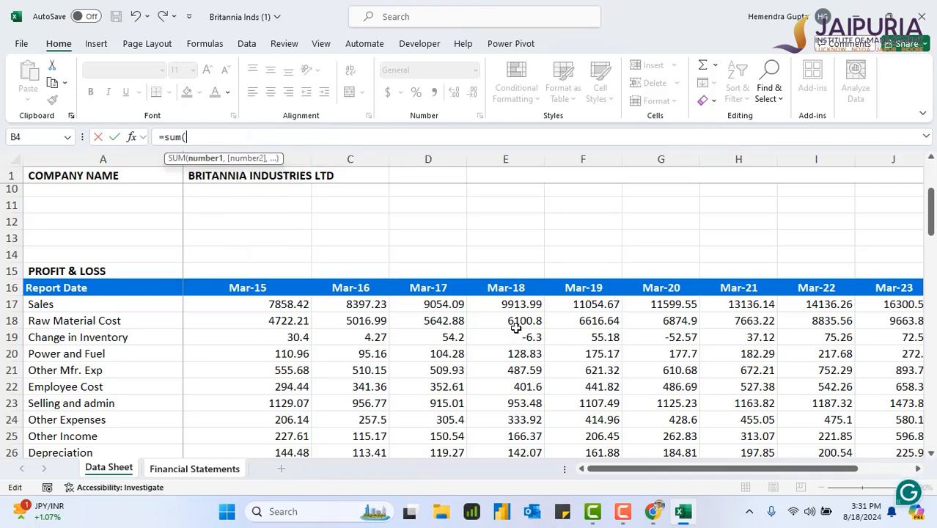
pyautogui.click(516, 320)
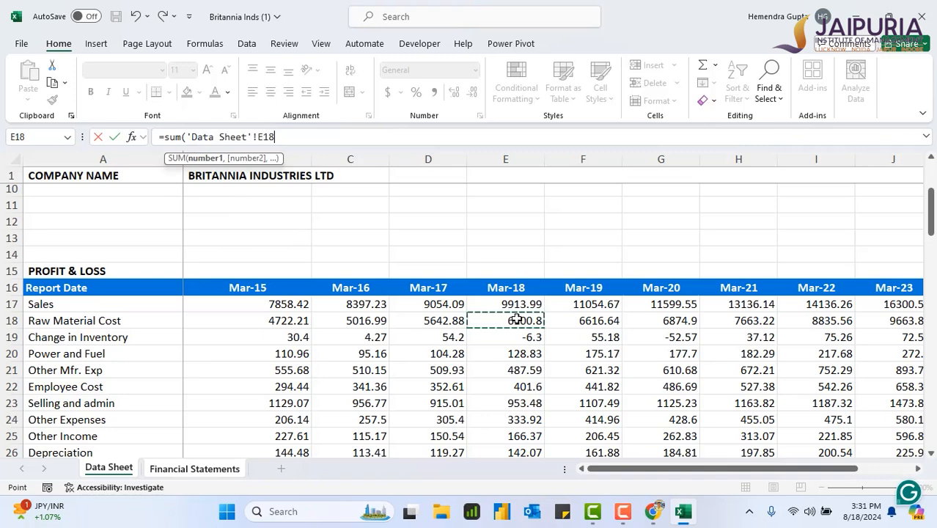
pyautogui.write(',')
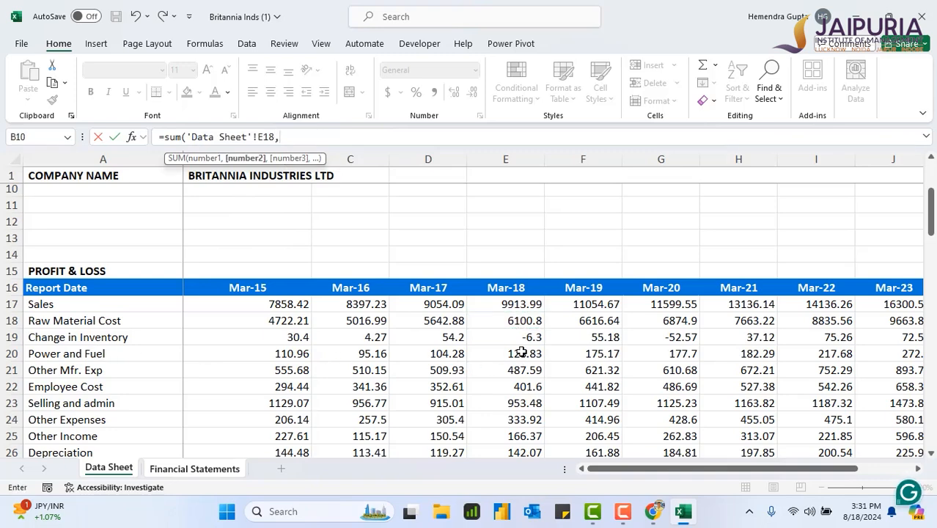
pyautogui.click(521, 352)
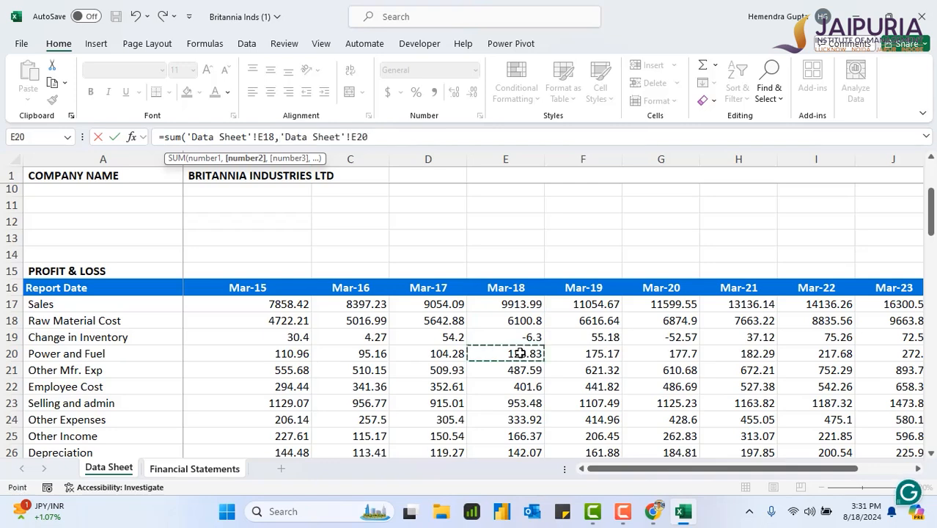
pyautogui.write(',')
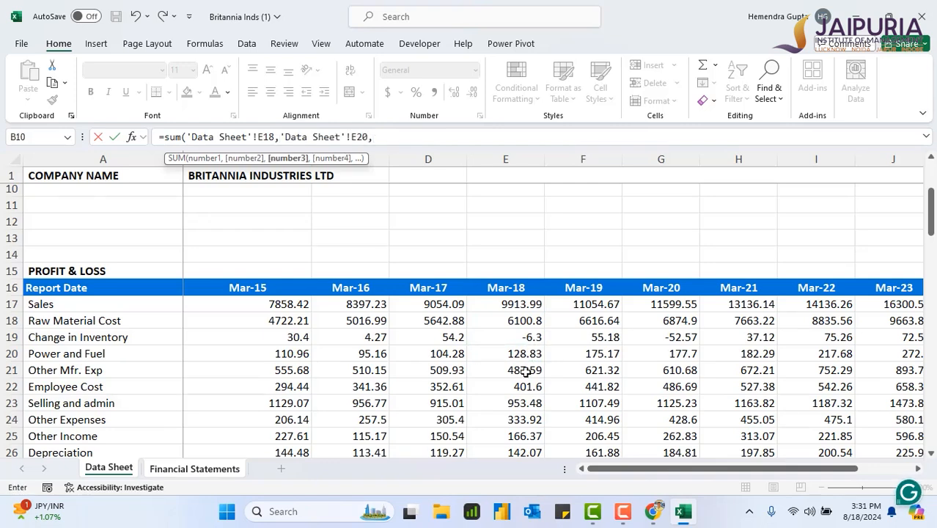
pyautogui.click(527, 371)
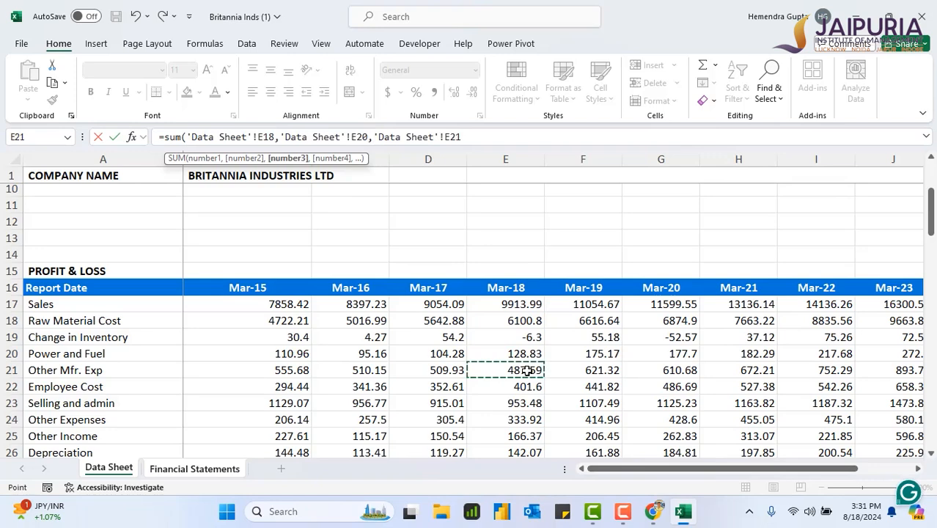
pyautogui.write(',-')
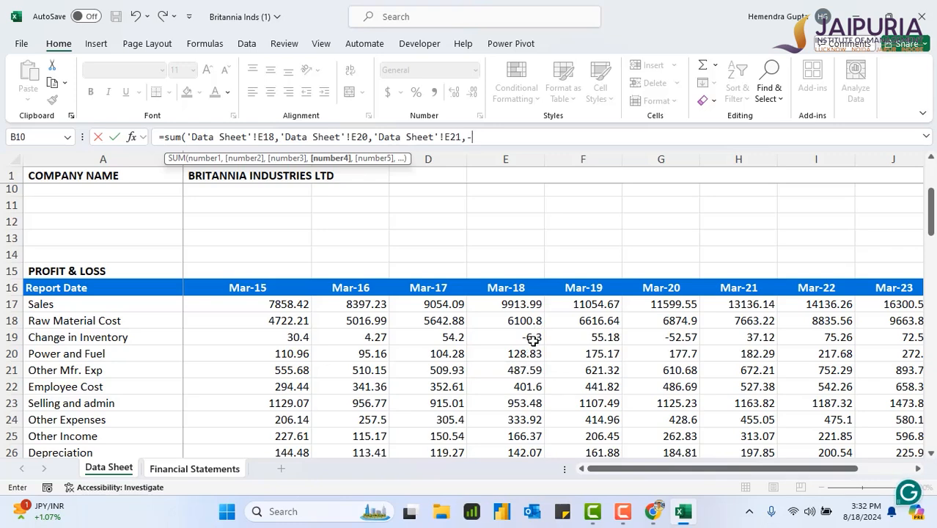
pyautogui.click(530, 338)
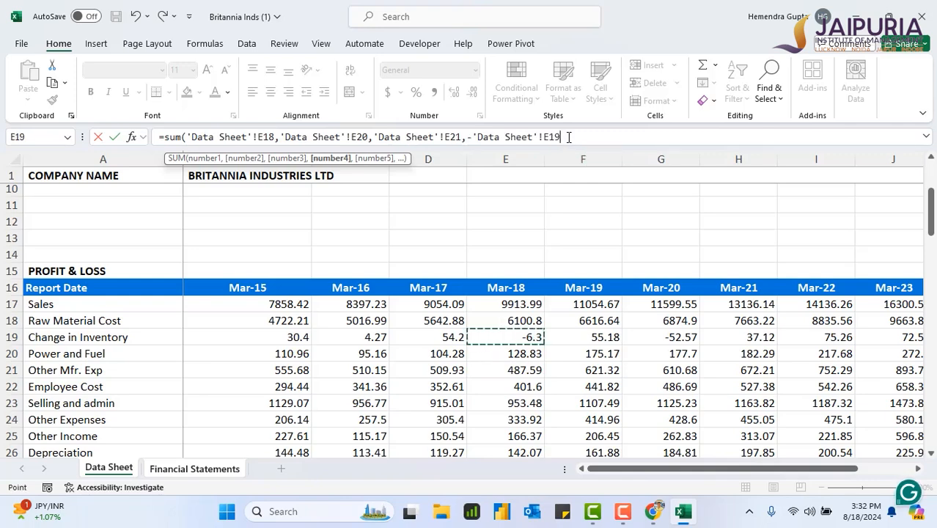
pyautogui.write(')')
pyautogui.press('Return')
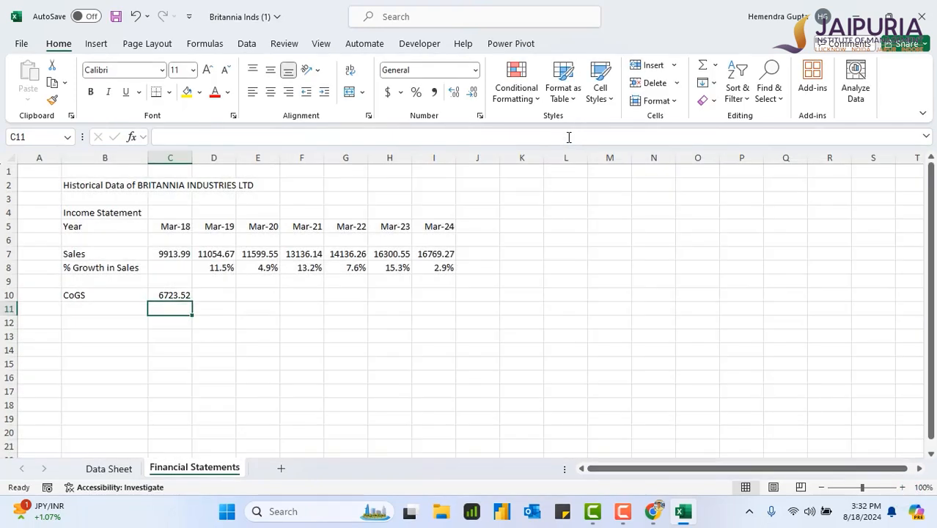
# Fill the CoGS formula from C10 across to I10 and label B11 as % Sales
pyautogui.click(173, 297)
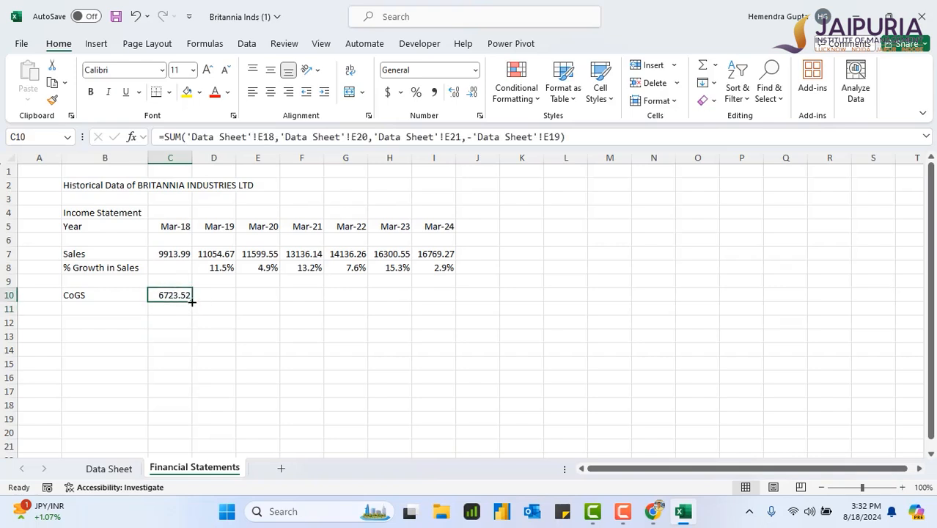
pyautogui.moveTo(192, 301); pyautogui.dragTo(455, 302)
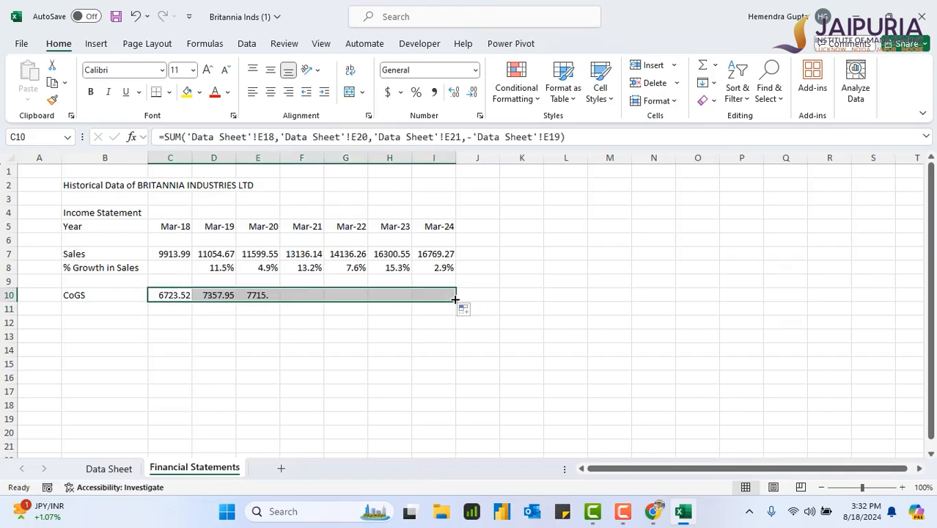
pyautogui.click(86, 306)
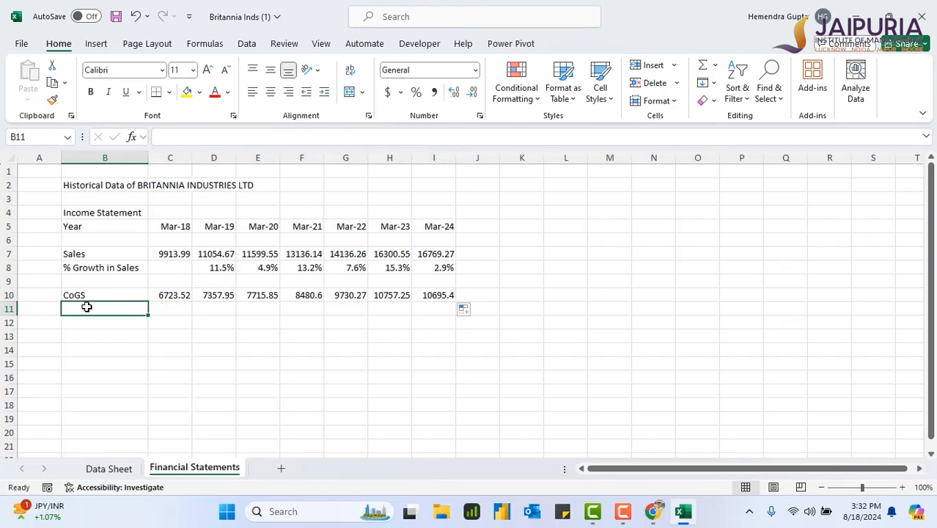
pyautogui.doubleClick(87, 307)
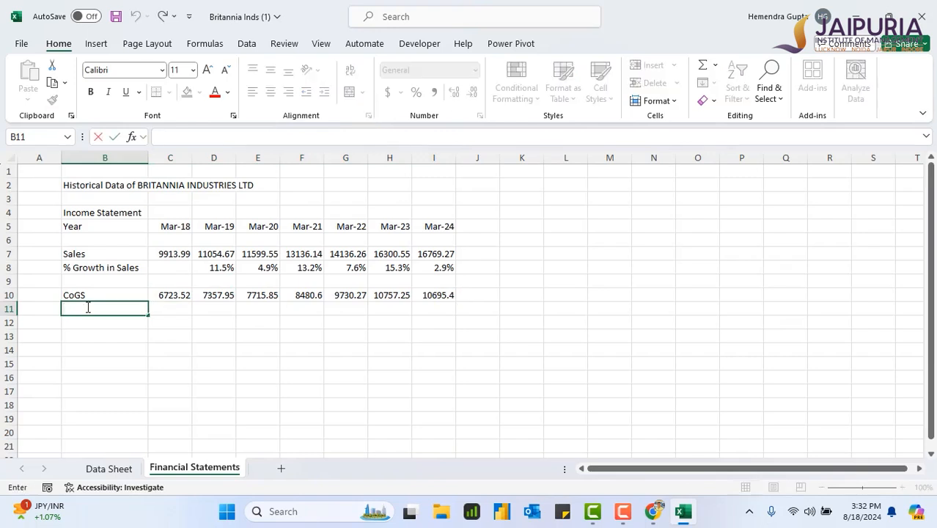
pyautogui.write('% Sales')
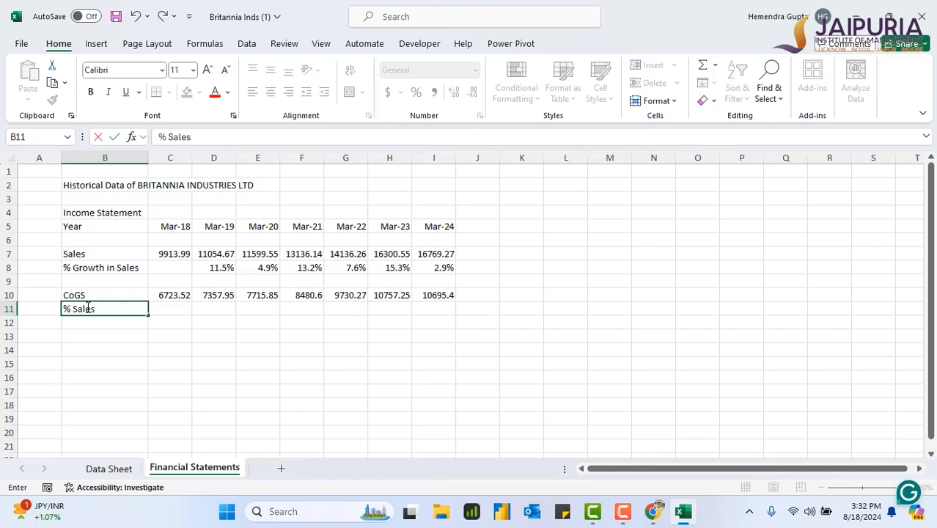
pyautogui.click(171, 309)
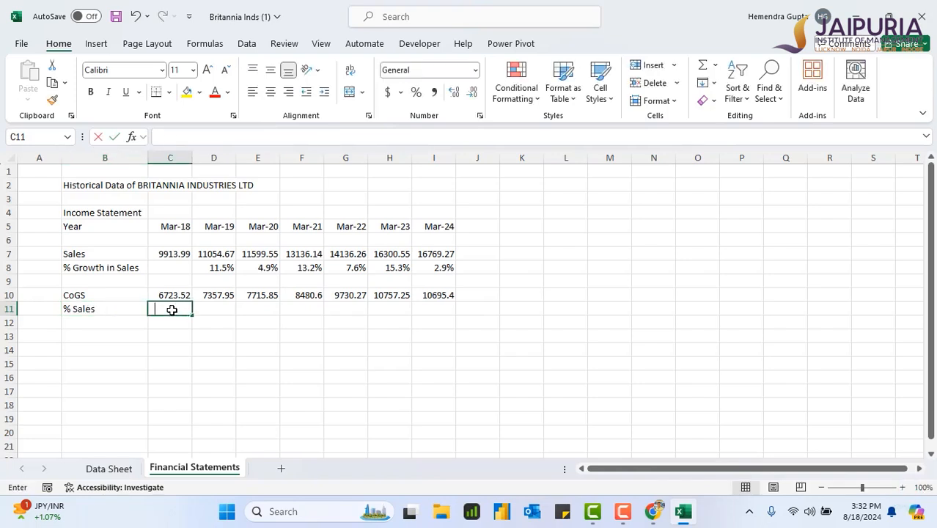
# Calculate Mar-18 CoGS as a share of sales in C11 with the formula =C10/C7
pyautogui.write('=')
pyautogui.click(170, 296)
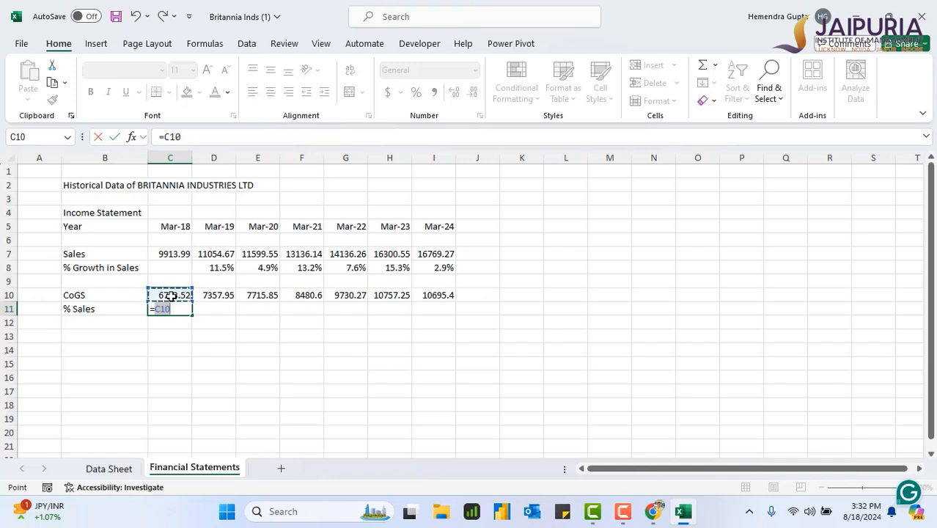
pyautogui.write('/')
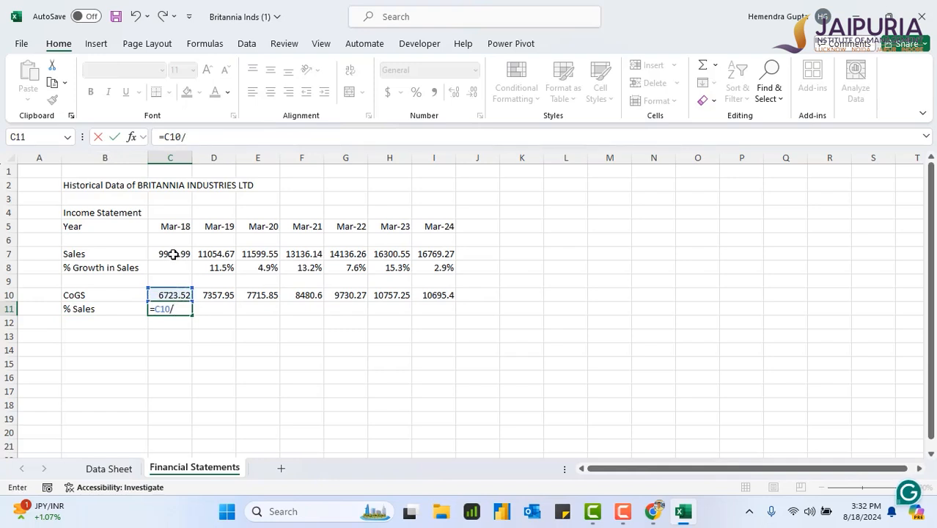
pyautogui.click(172, 253)
pyautogui.press('Return')
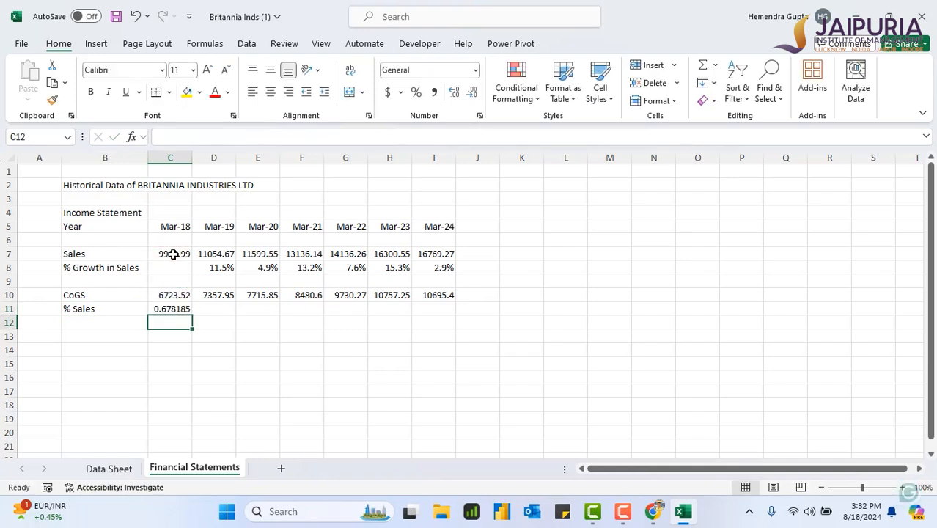
# Fill the CoGS % Sales formula from C11 across to I11 and format the results as percentages with one decimal place
pyautogui.click(173, 311)
pyautogui.moveTo(192, 315); pyautogui.dragTo(454, 312)
pyautogui.click(416, 91)
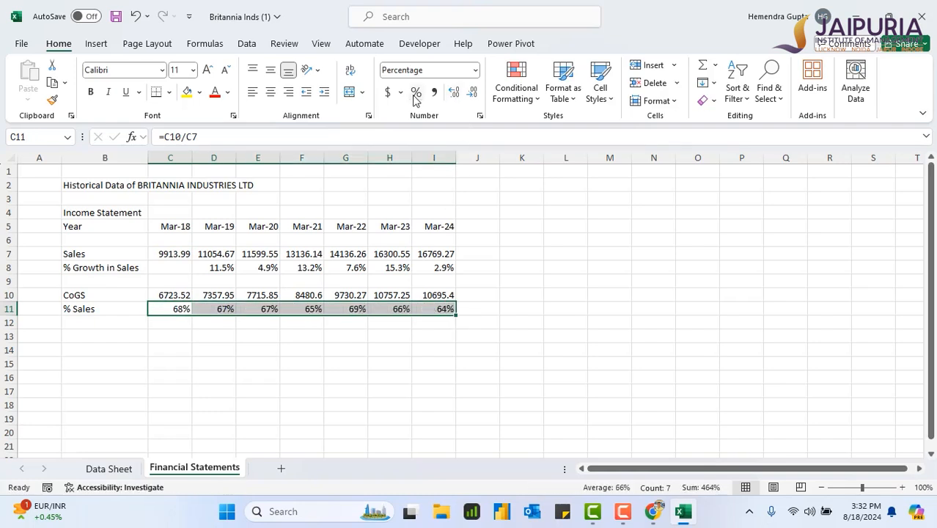
pyautogui.click(452, 93)
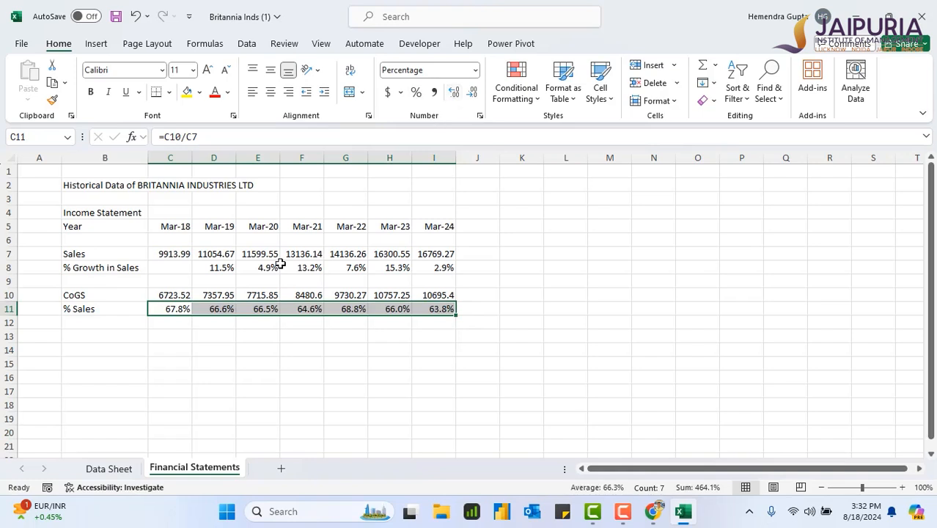
# Label B13 as Gross margin and calculate its Mar-18 value in C13 as sales minus CoGS, =C7-C10
pyautogui.click(85, 334)
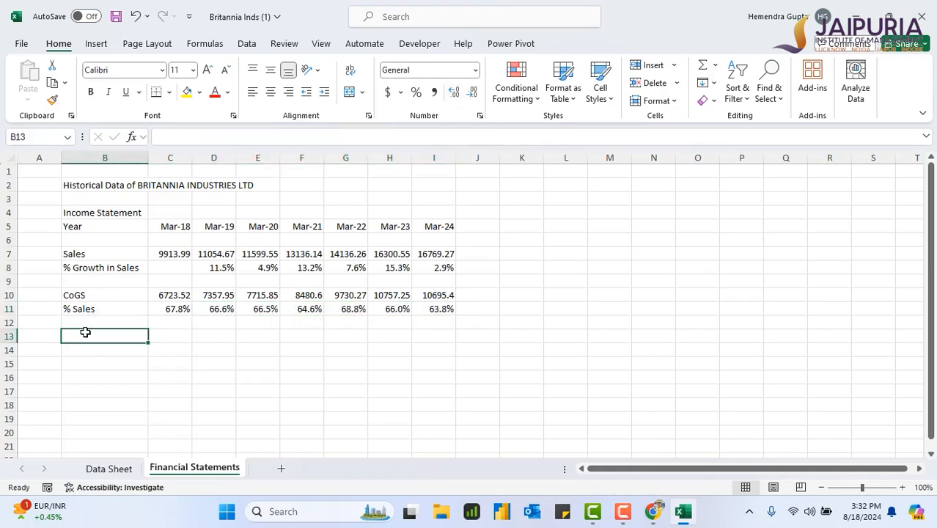
pyautogui.write('Gross')
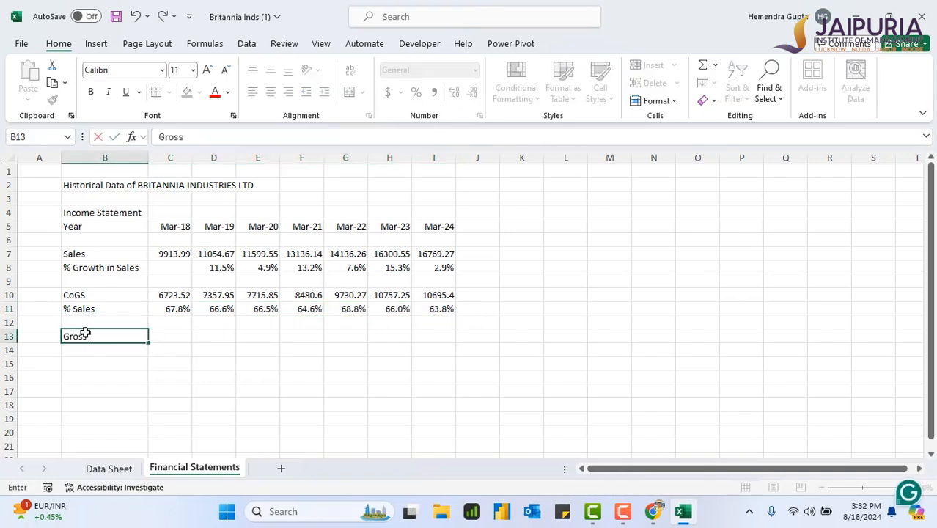
pyautogui.write(' ma')
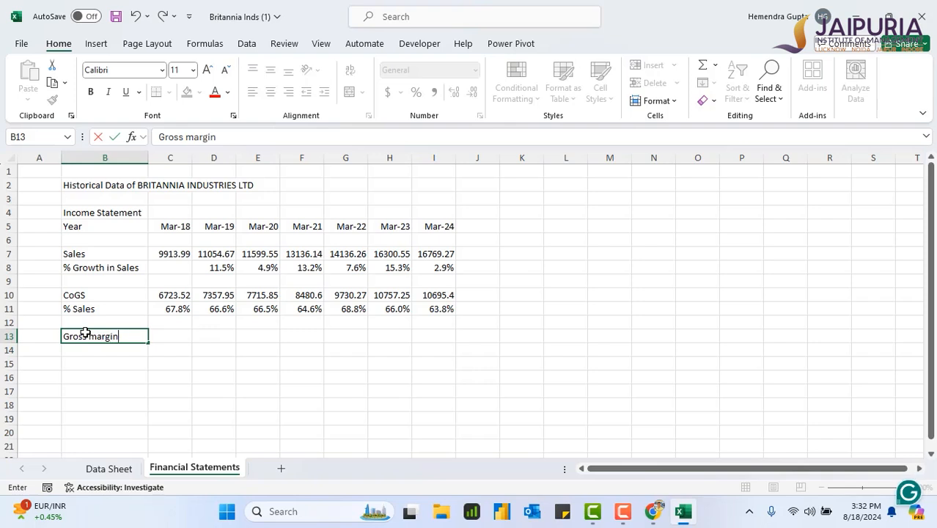
pyautogui.write('rgin')
pyautogui.click(160, 336)
pyautogui.write('=')
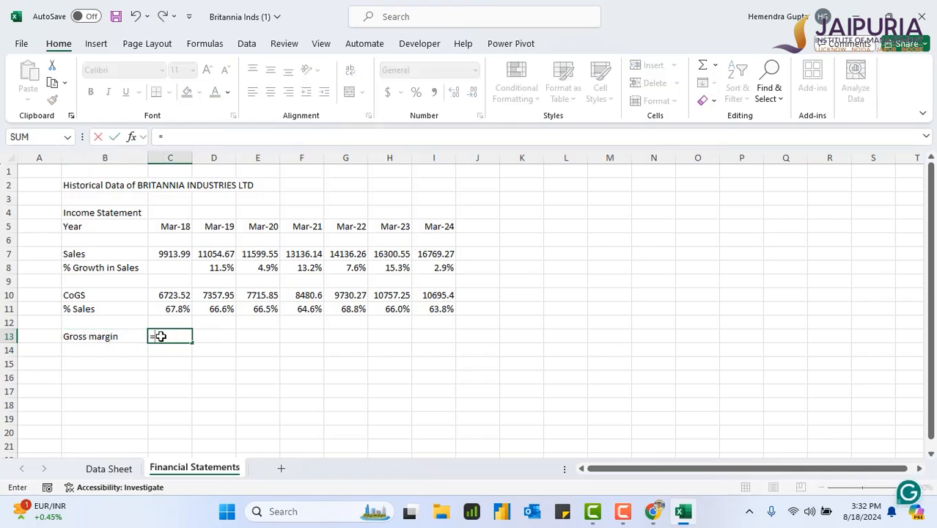
pyautogui.click(169, 252)
pyautogui.write('-')
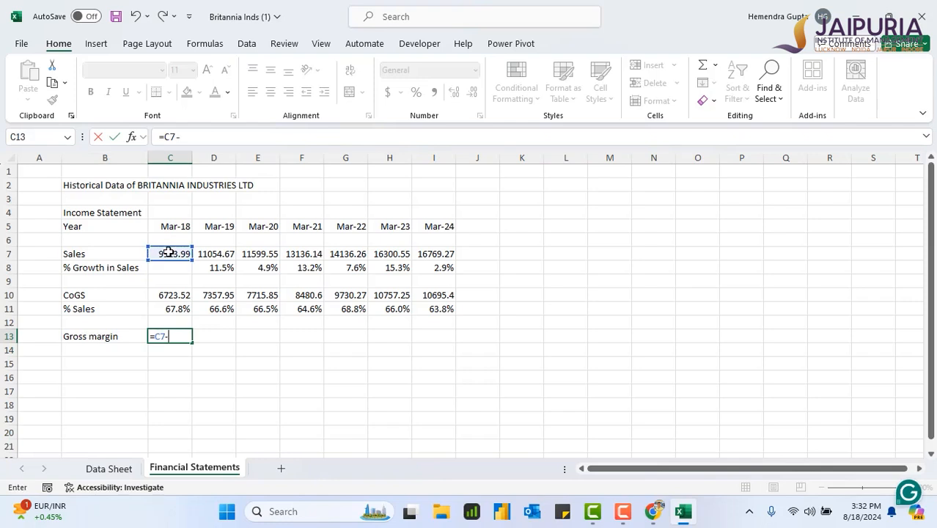
pyautogui.click(171, 293)
pyautogui.press('Return')
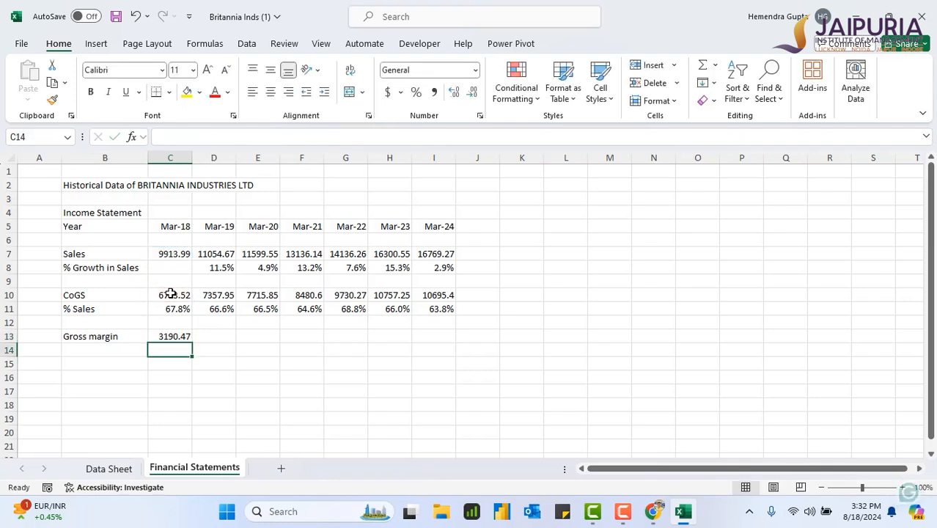
# Change the B13 label to Gross Profit and fill the C13 formula across to I13
pyautogui.doubleClick(129, 337)
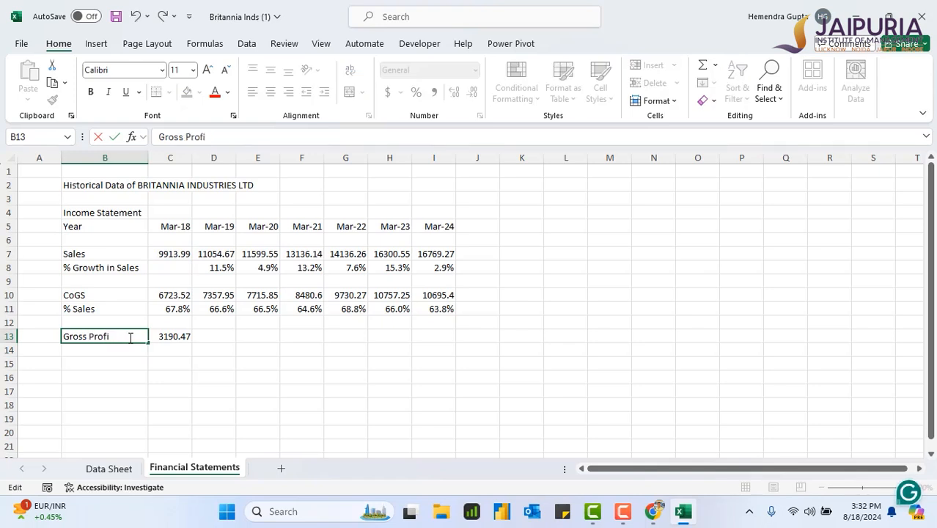
pyautogui.click(182, 367)
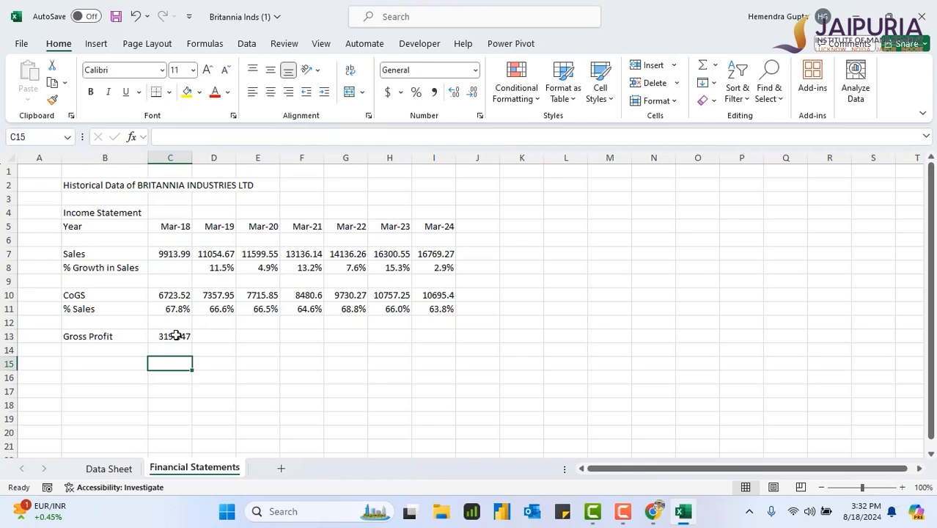
pyautogui.click(177, 336)
pyautogui.moveTo(190, 343); pyautogui.dragTo(452, 350)
# Label B14 as Gross margin and calculate the Mar-18 margin in C14 as gross profit over sales, =C13/C7
pyautogui.click(92, 350)
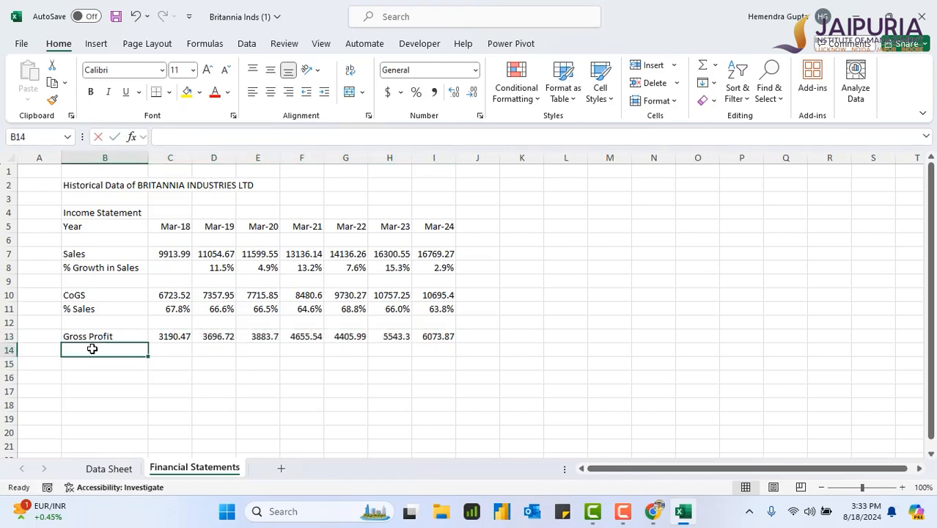
pyautogui.write('Gross mar')
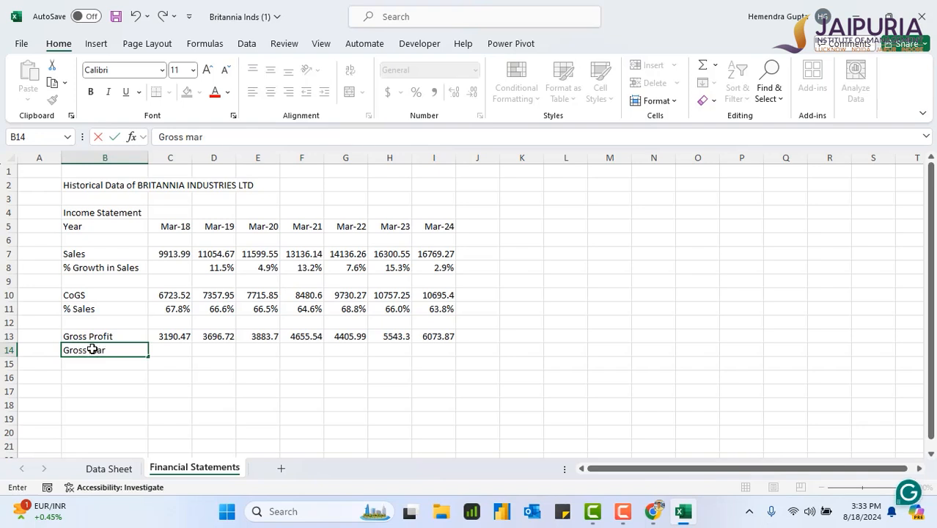
pyautogui.write('gin')
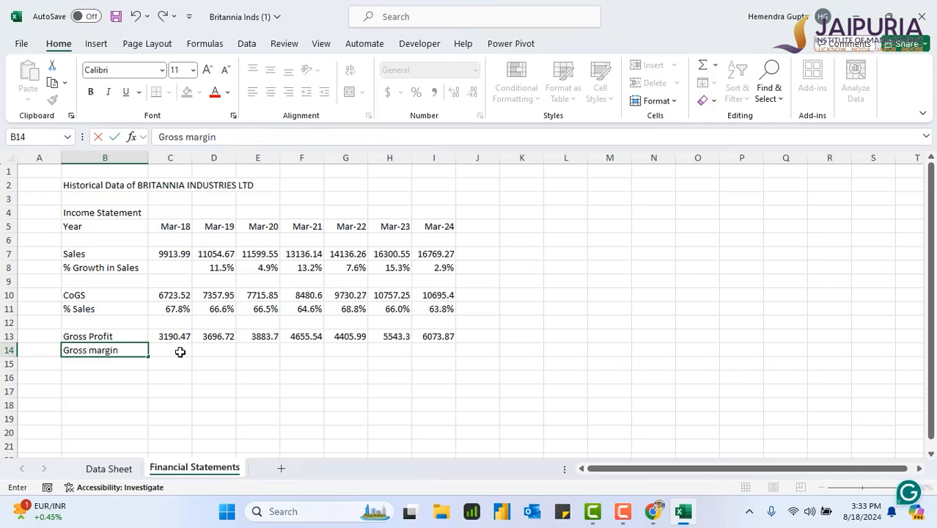
pyautogui.click(174, 349)
pyautogui.write('=')
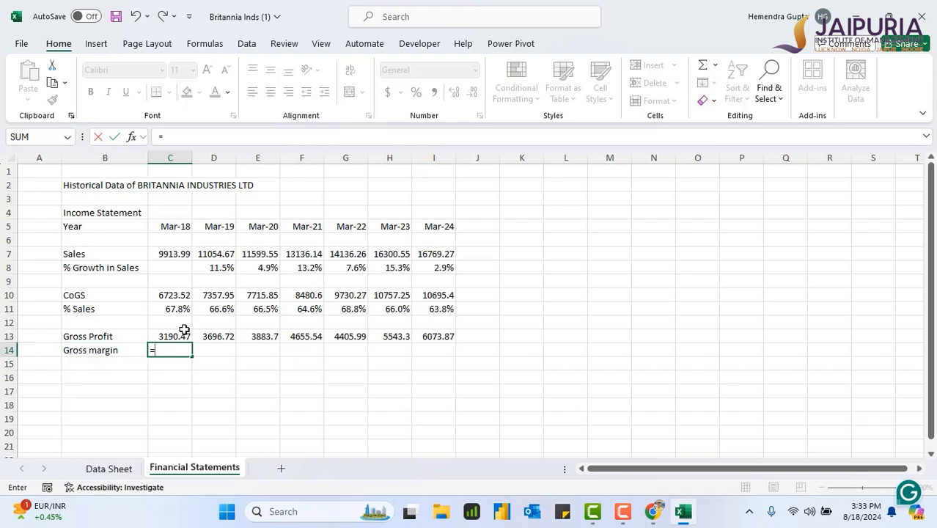
pyautogui.click(176, 335)
pyautogui.write('/')
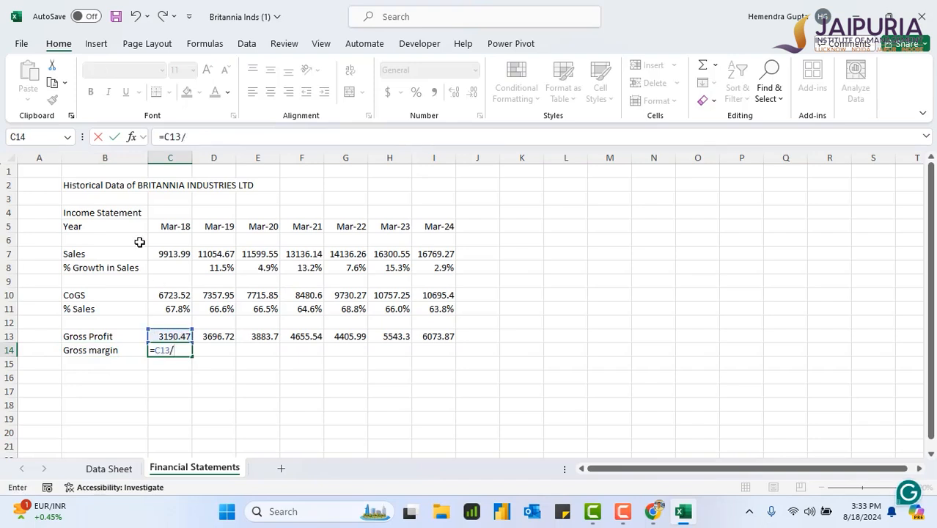
pyautogui.click(175, 253)
pyautogui.press('Return')
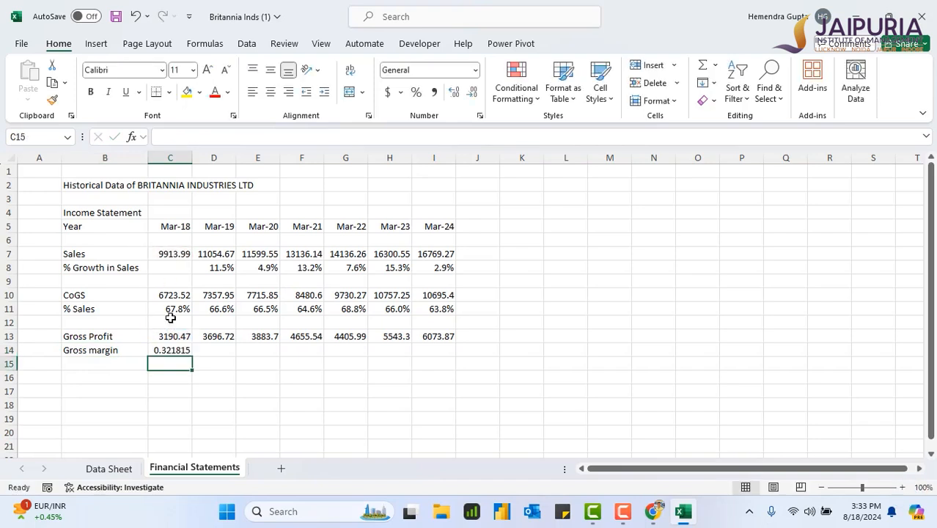
# Fill the gross margin formula from C14 across to I14 and format the results as percentages with two decimal places
pyautogui.click(179, 350)
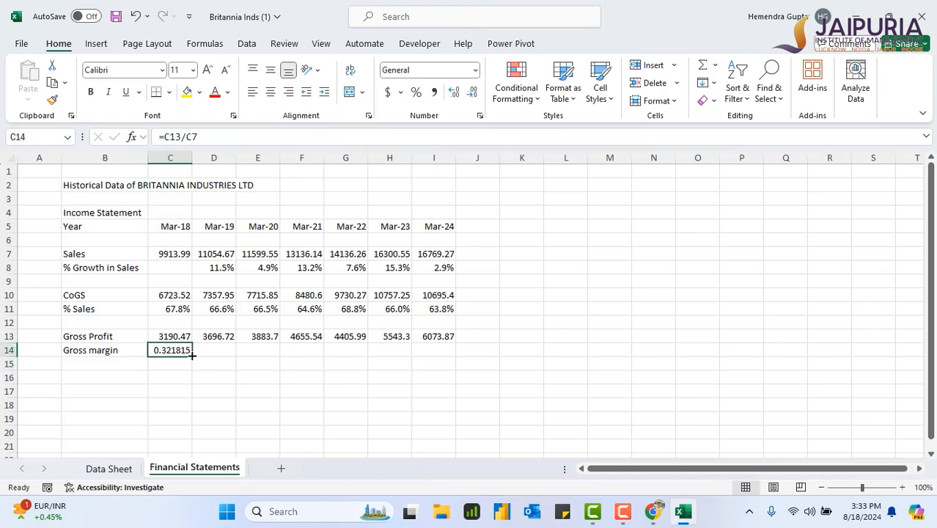
pyautogui.moveTo(192, 354); pyautogui.dragTo(447, 357)
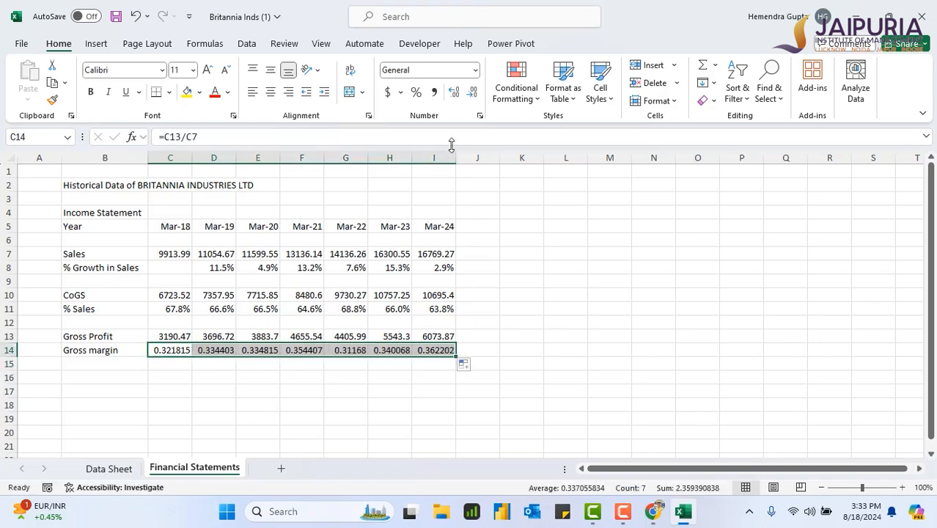
pyautogui.click(417, 94)
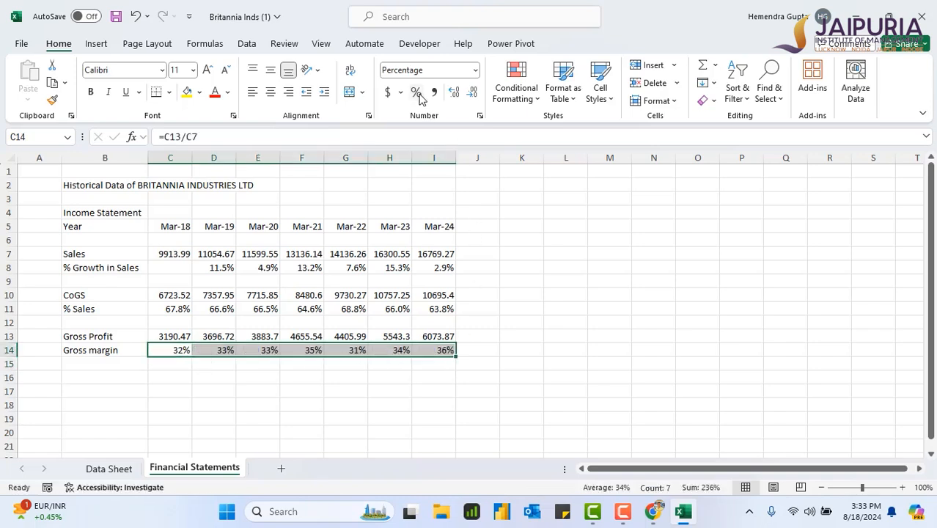
pyautogui.click(454, 94)
pyautogui.click(454, 94)
pyautogui.click(557, 296)
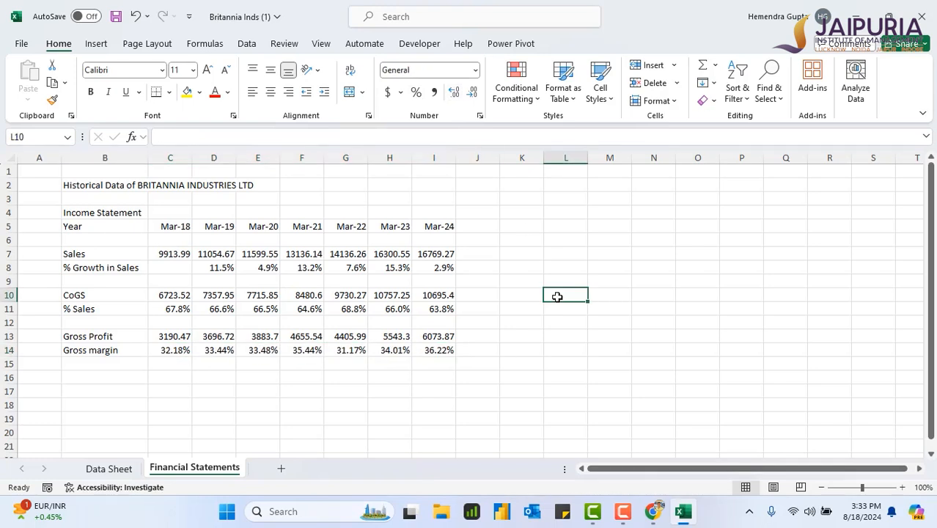
# Lock the sales row in the C14 gross margin formula as =C13/C$7 and refill it across to I14
pyautogui.click(181, 350)
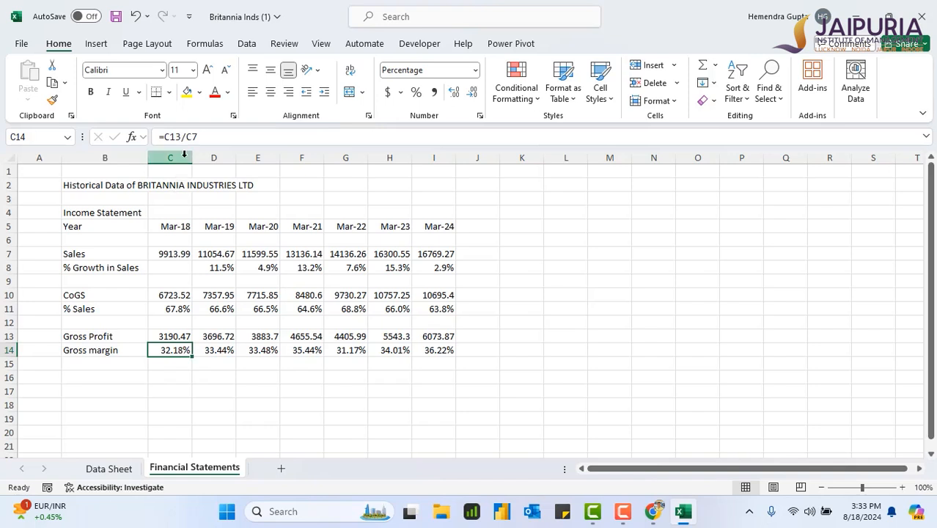
pyautogui.click(189, 138)
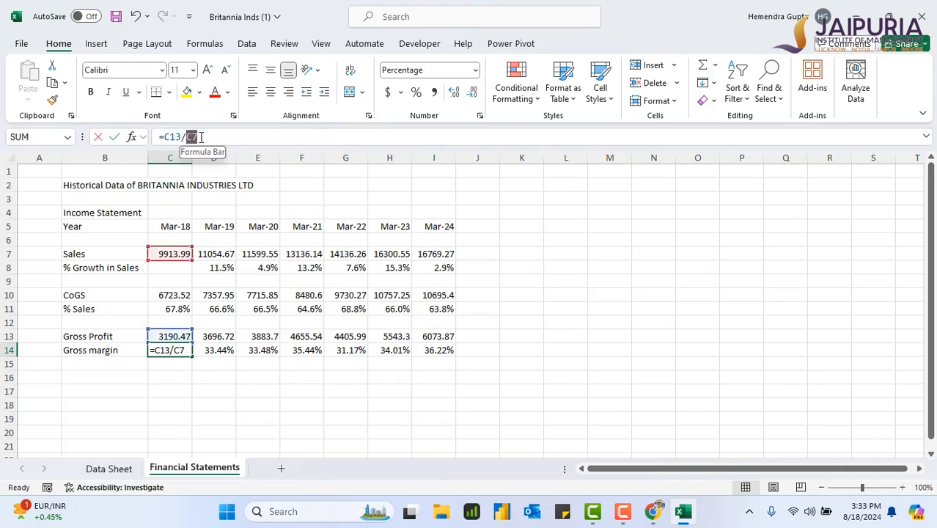
pyautogui.click(199, 137)
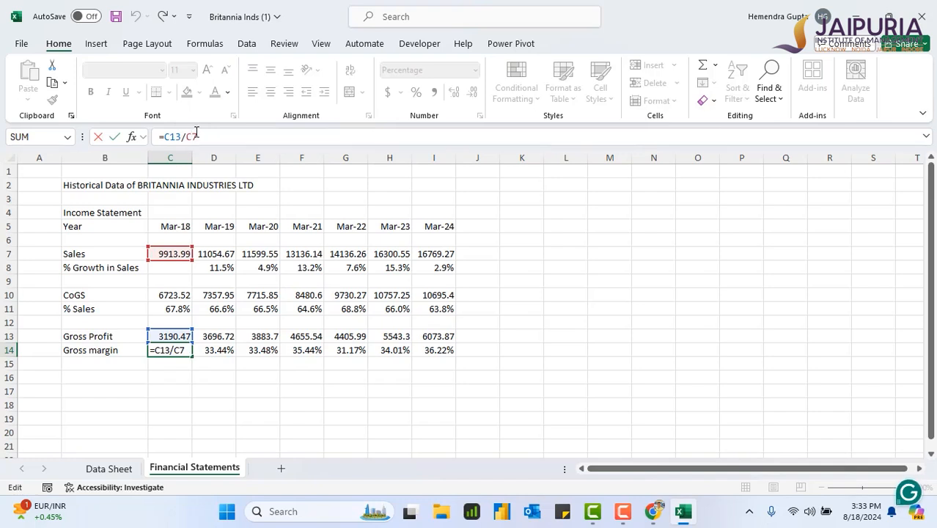
pyautogui.write('$')
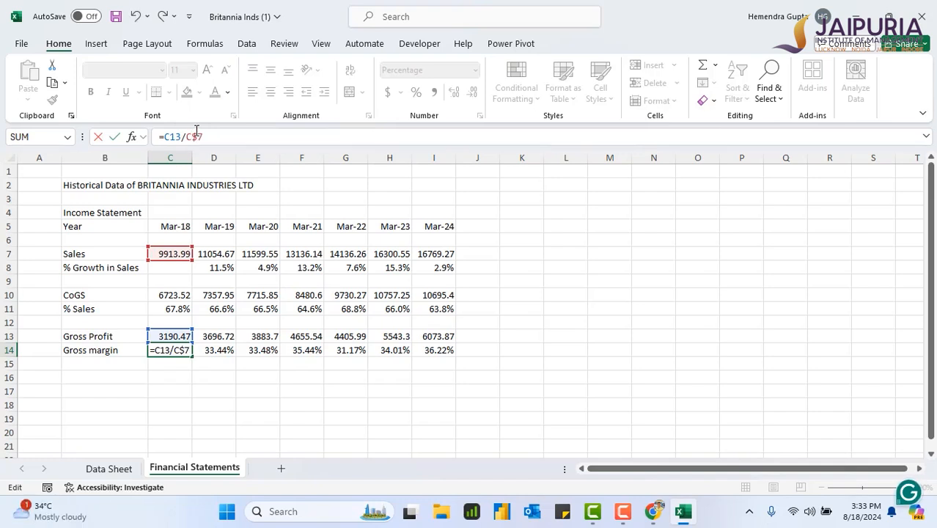
pyautogui.press('Return')
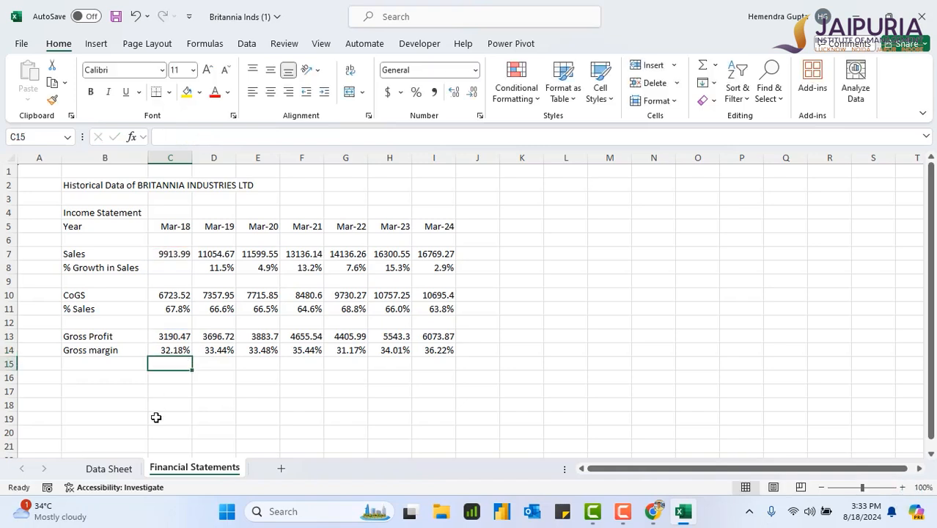
pyautogui.click(183, 353)
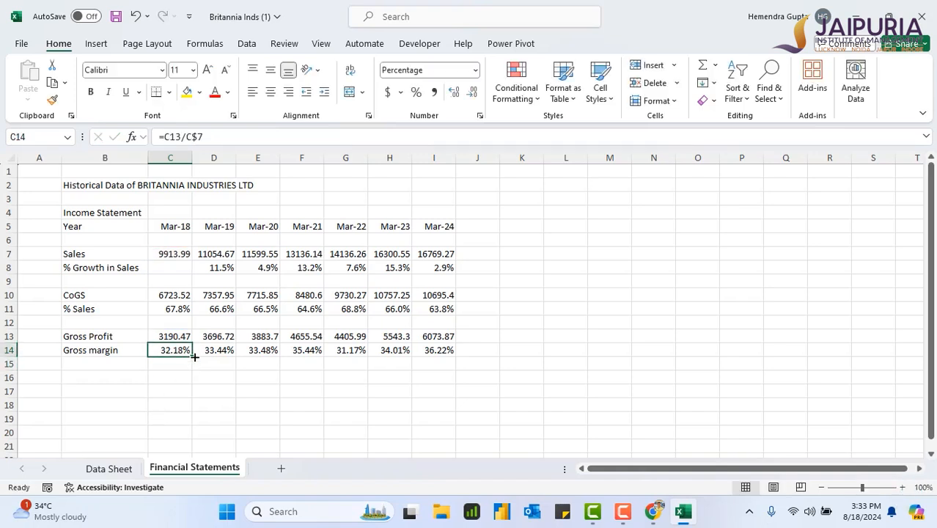
pyautogui.moveTo(195, 356); pyautogui.dragTo(457, 361)
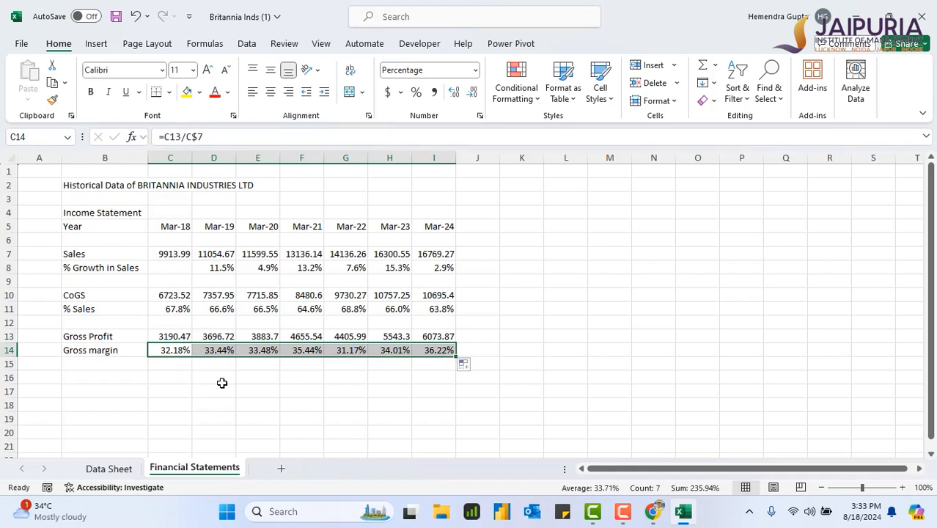
# Select B16 for the next line item and check the Data Sheet's Profit & Loss expense rows below Other Mfr. Exp
pyautogui.click(95, 375)
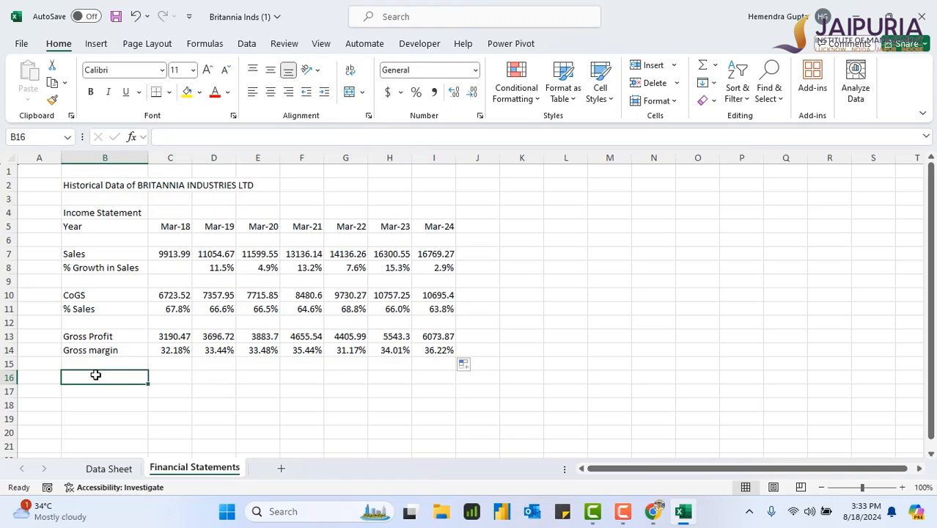
pyautogui.click(110, 469)
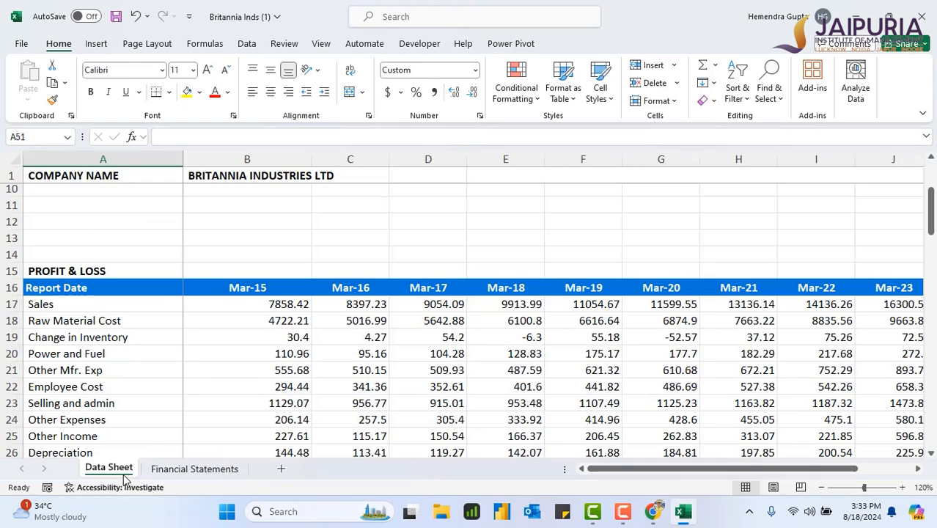
pyautogui.click(165, 472)
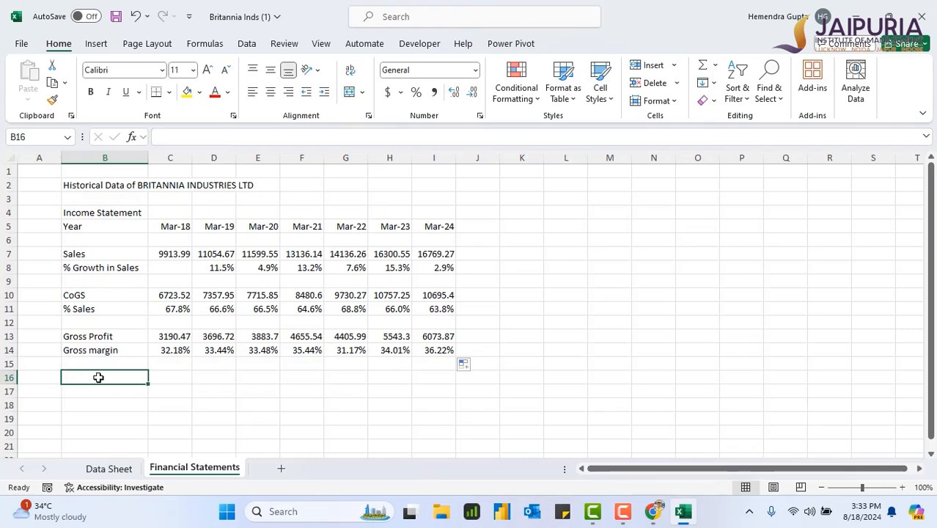
pyautogui.click(125, 469)
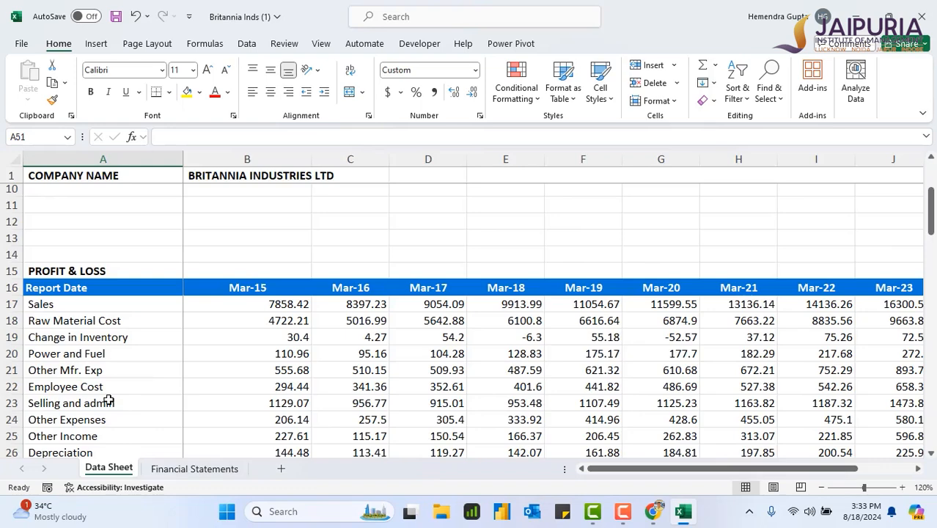
pyautogui.click(189, 469)
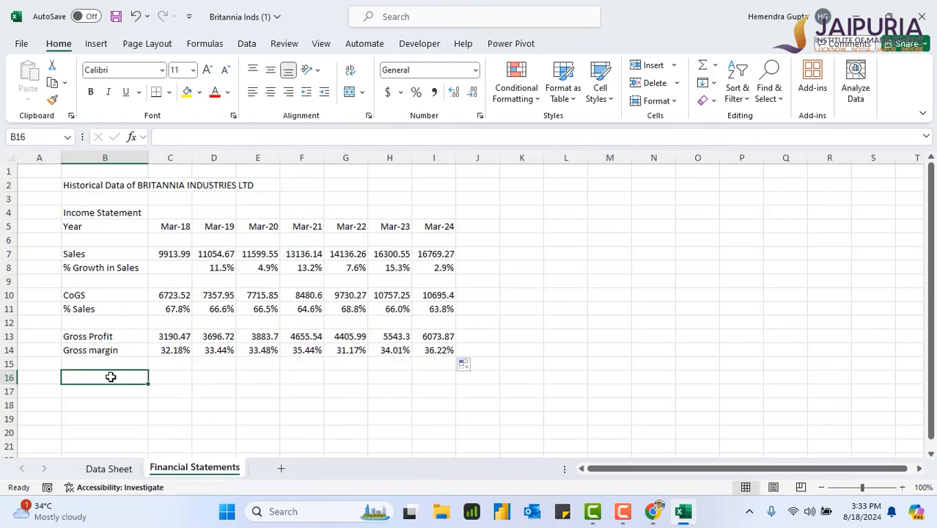
# Label B16 of the income statement as Employee Cost
pyautogui.doubleClick(110, 377)
pyautogui.write('Emplo')
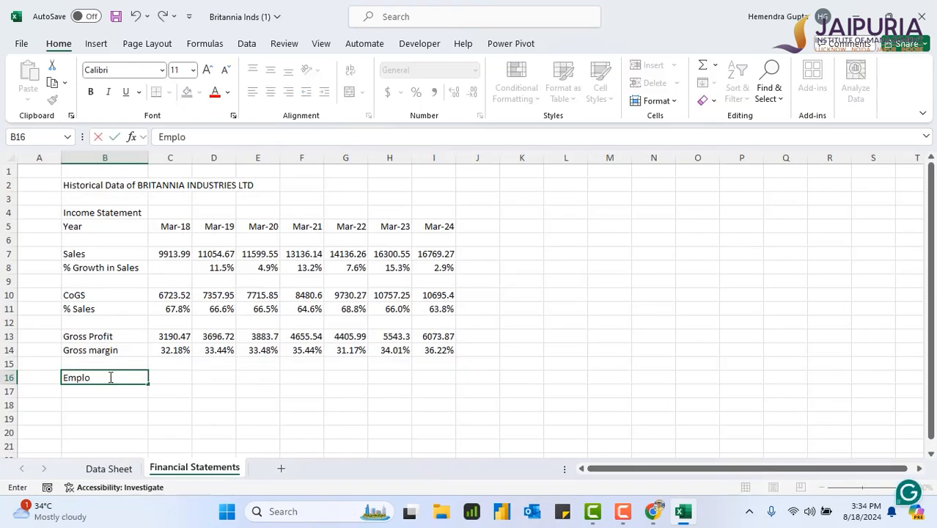
pyautogui.write('yee Cost')
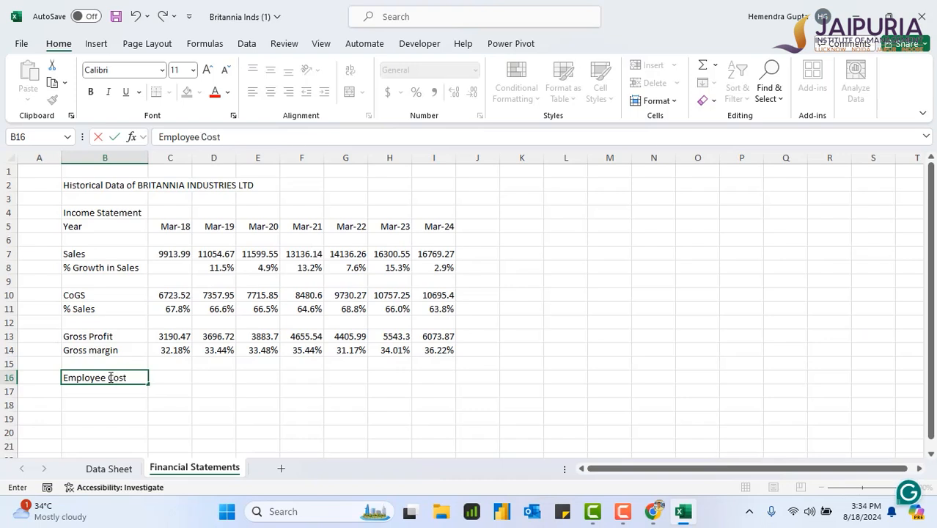
pyautogui.press('Return')
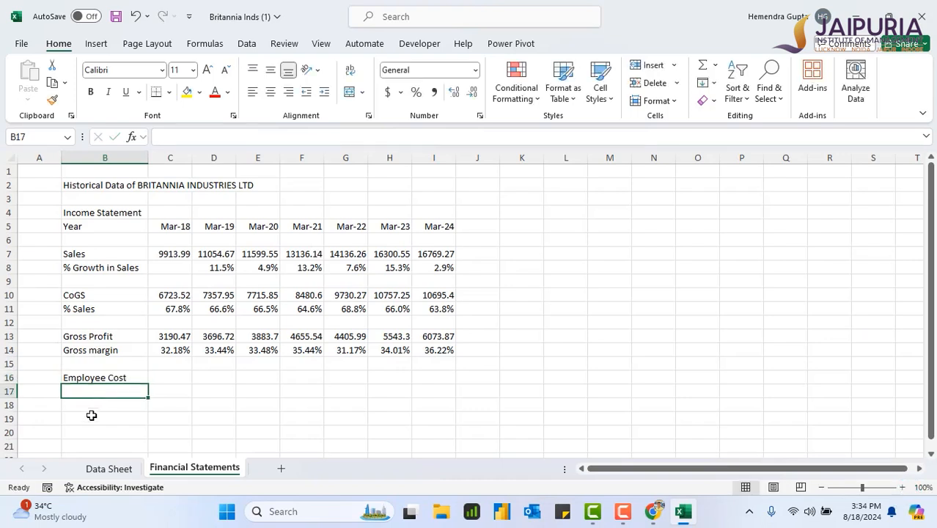
# Label B19 as S&A and B22 as Other Exp, leaving blank rows between the expense items
pyautogui.click(86, 403)
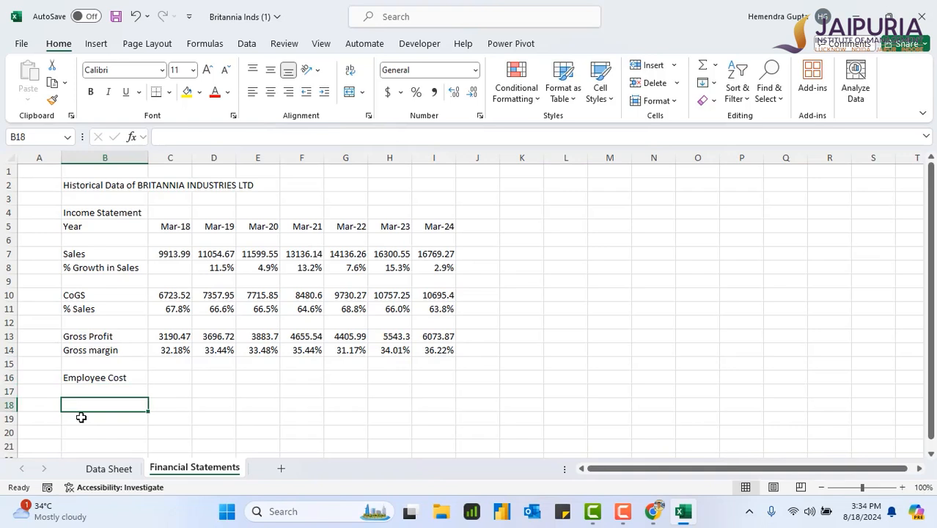
pyautogui.click(80, 416)
pyautogui.write('S')
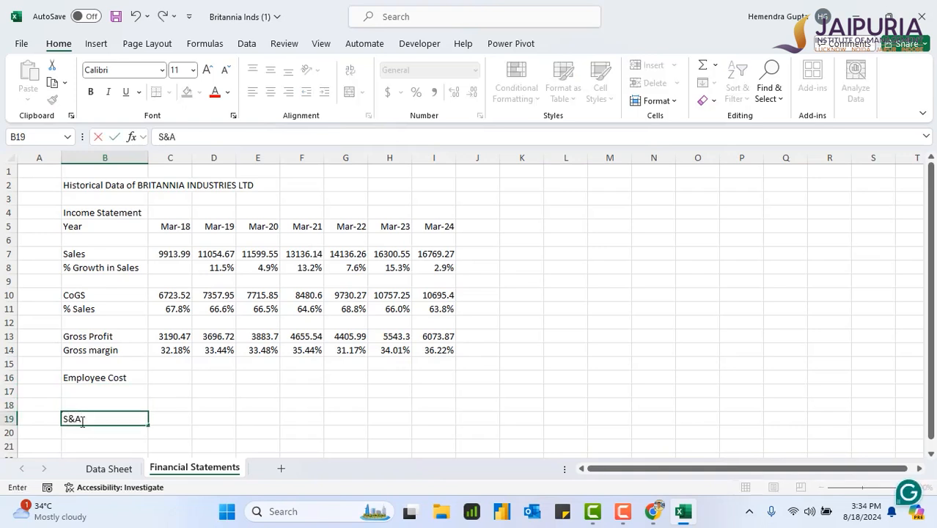
pyautogui.write('&A')
pyautogui.click(88, 445)
pyautogui.press('Down')
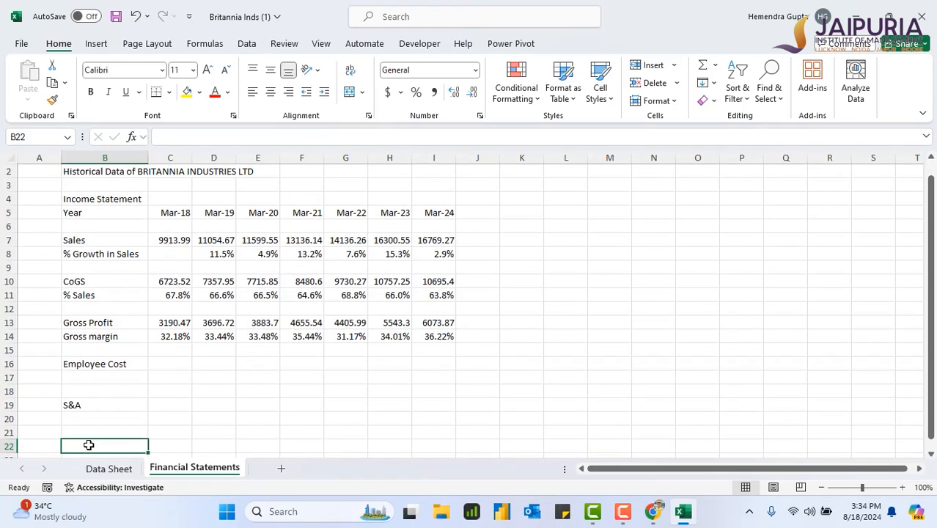
pyautogui.write('Other E')
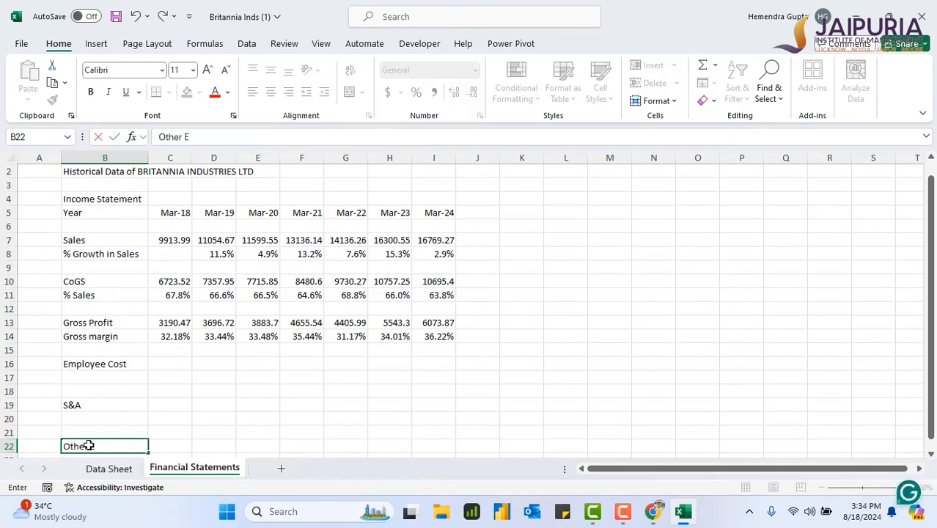
pyautogui.write('xp')
# Link the Mar-18 Employee Cost in C16 to the Data Sheet with ='Data Sheet'!E22
pyautogui.click(178, 362)
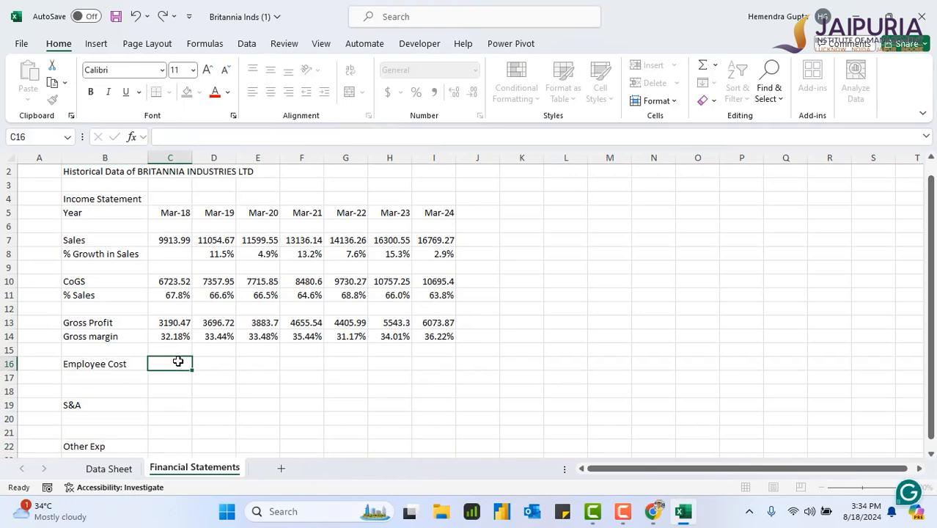
pyautogui.write('=')
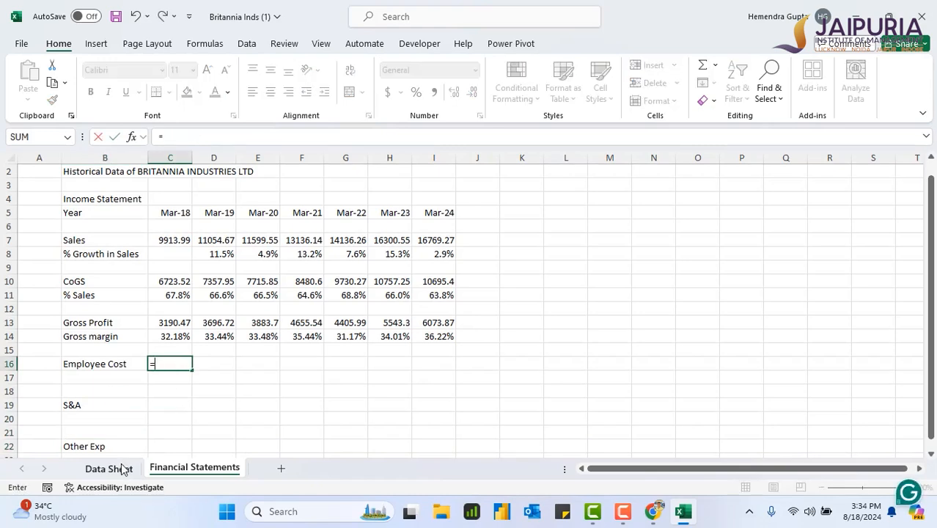
pyautogui.click(125, 469)
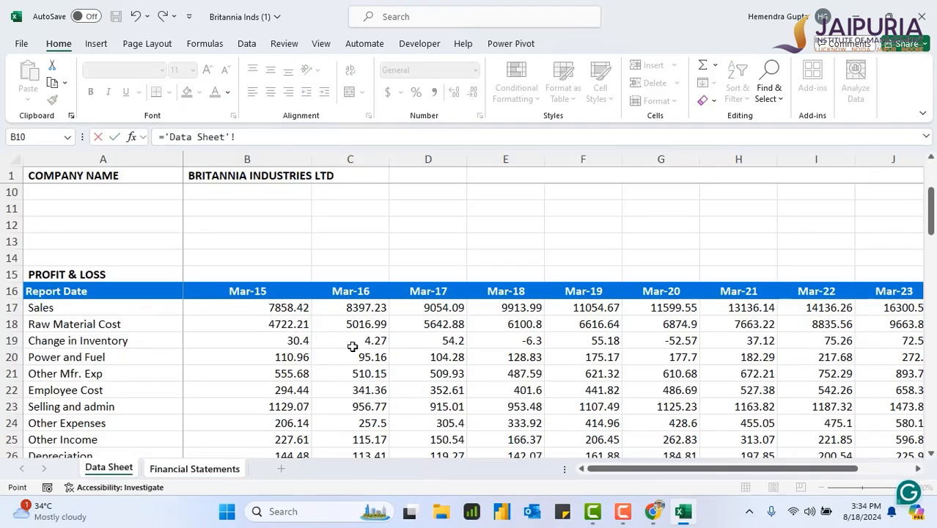
pyautogui.click(509, 389)
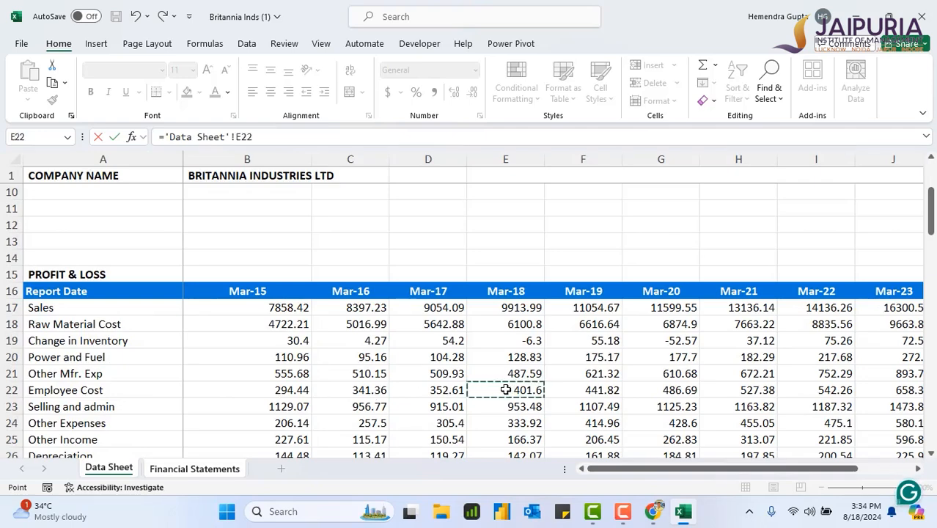
pyautogui.press('Return')
# Link the Mar-18 S&A figure in C19 to the Data Sheet's Selling and admin row with ='Data Sheet'!E23
pyautogui.click(179, 403)
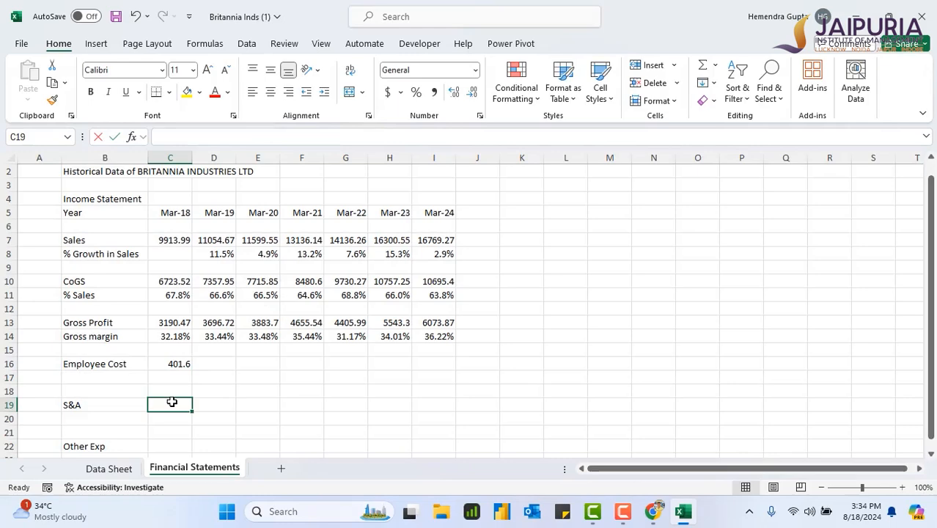
pyautogui.write('=')
pyautogui.click(119, 468)
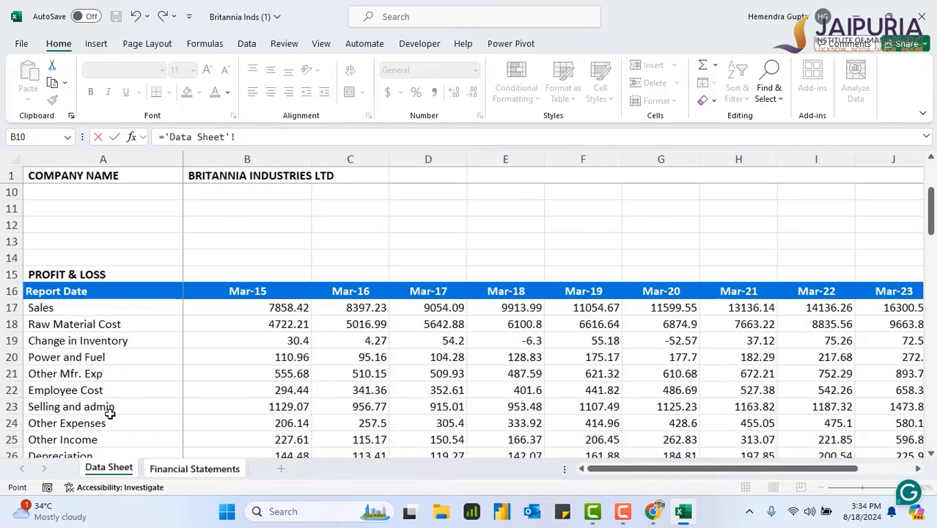
pyautogui.click(533, 406)
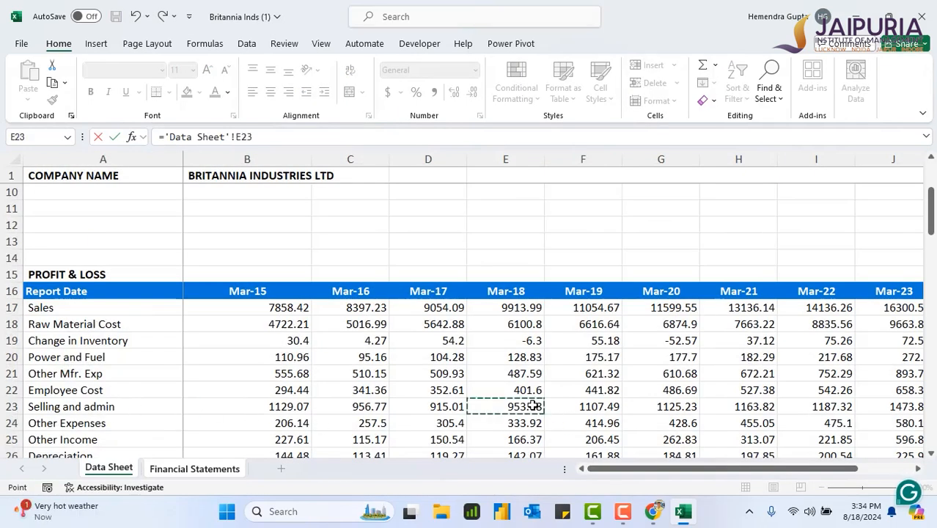
pyautogui.press('Return')
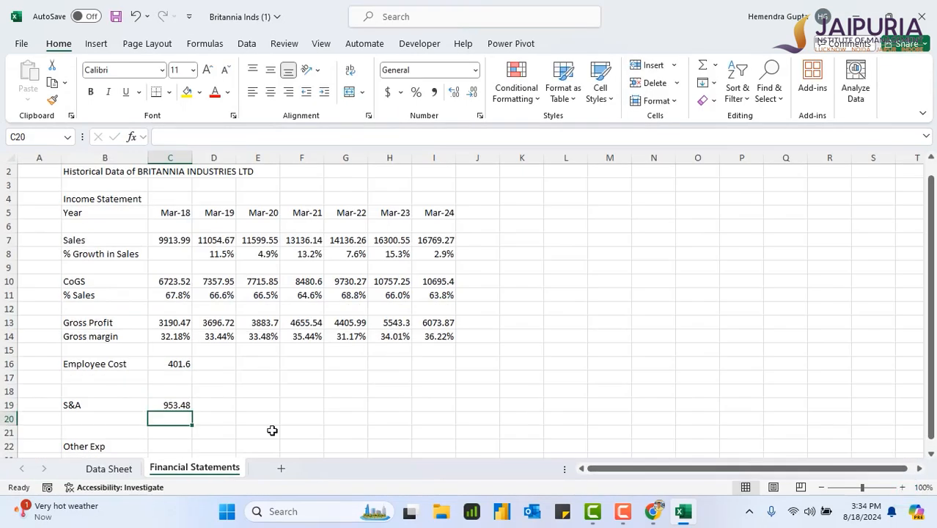
# Link the Mar-18 Other Exp figure in C22 to the Data Sheet's Other Expenses row with ='Data Sheet'!E24
pyautogui.click(175, 446)
pyautogui.write('=')
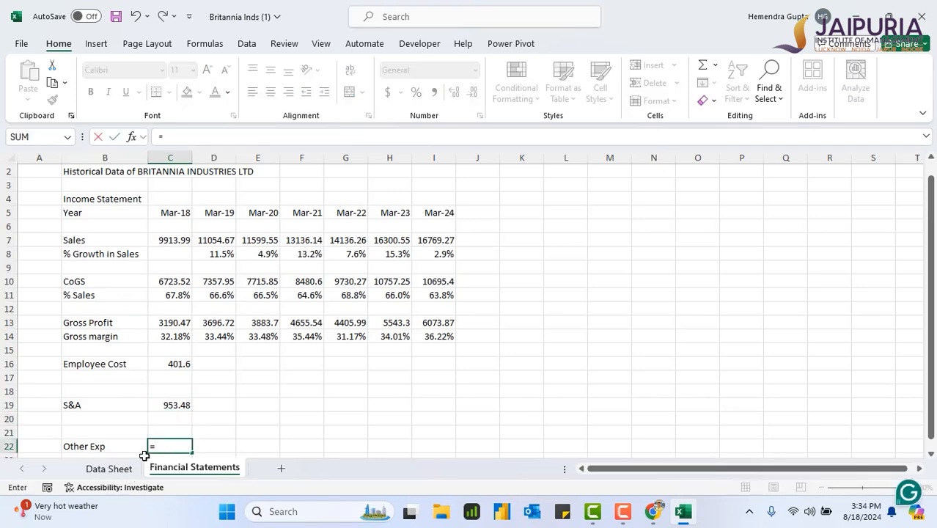
pyautogui.click(126, 470)
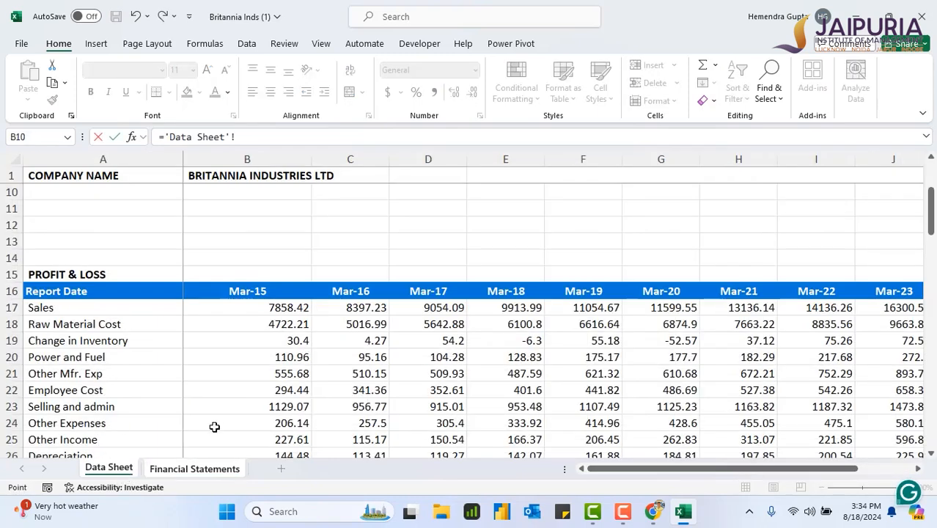
pyautogui.click(525, 424)
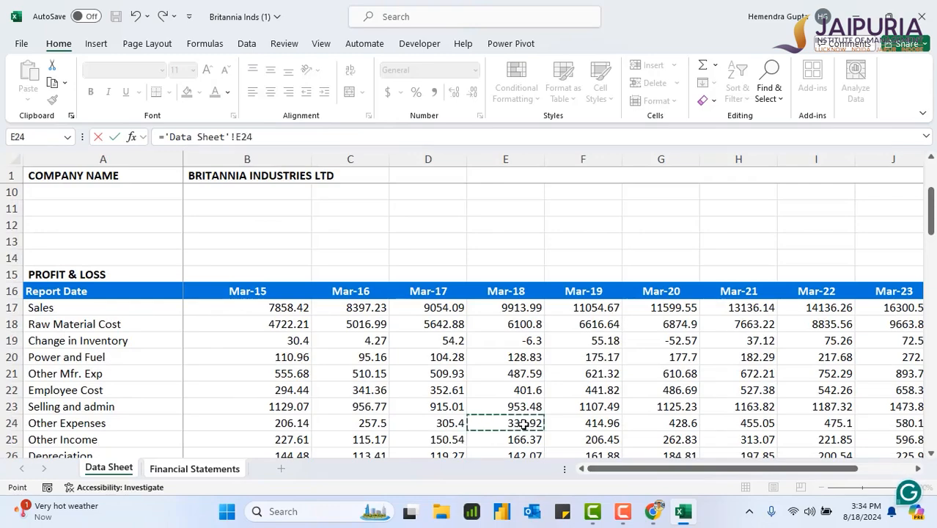
pyautogui.press('Return')
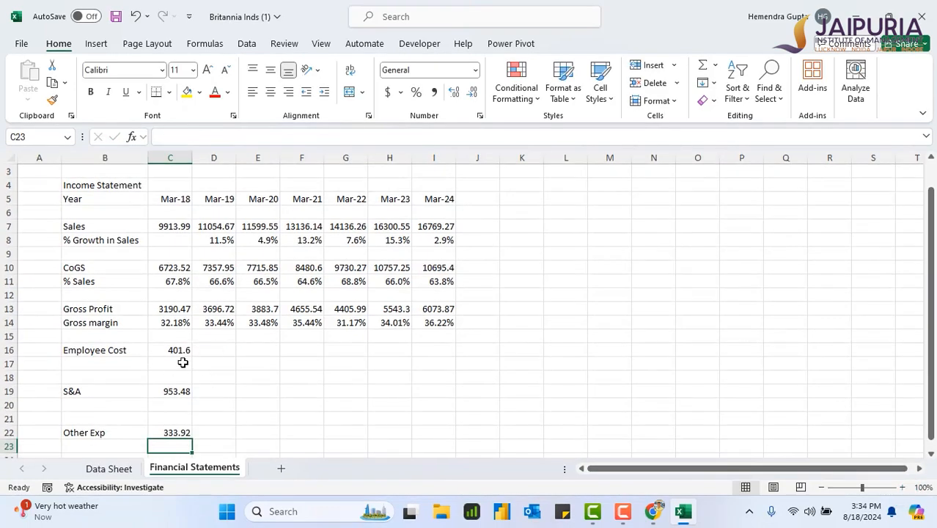
# Label B17 as Employee Cost% Sales and widen column B to fit the text
pyautogui.click(84, 362)
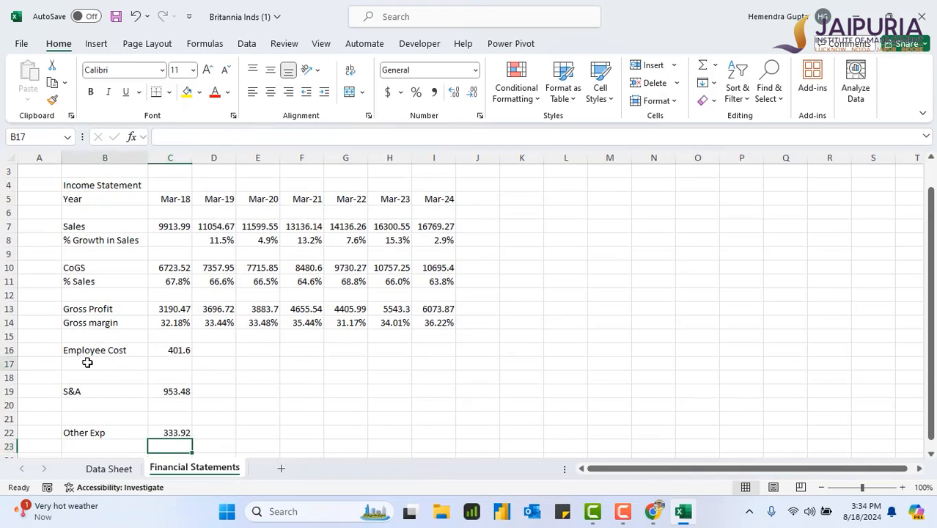
pyautogui.write('Employee Cost')
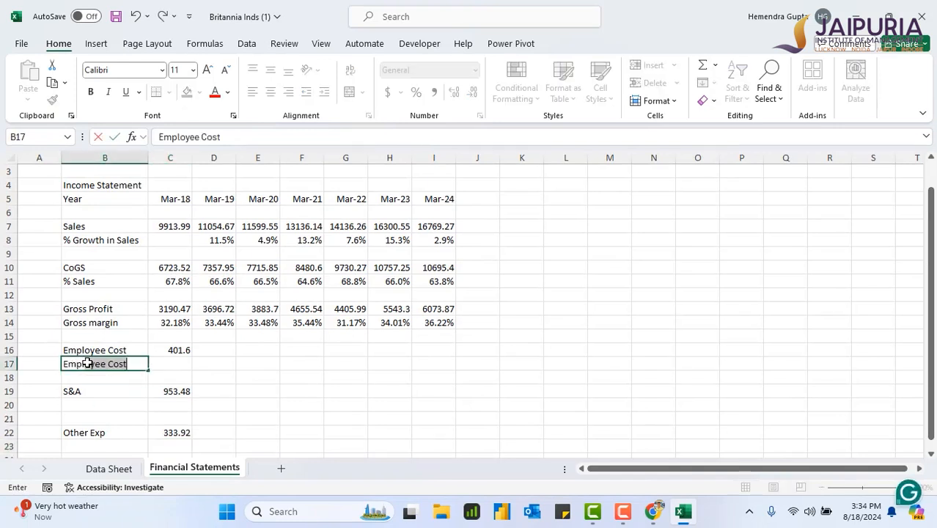
pyautogui.click(137, 363)
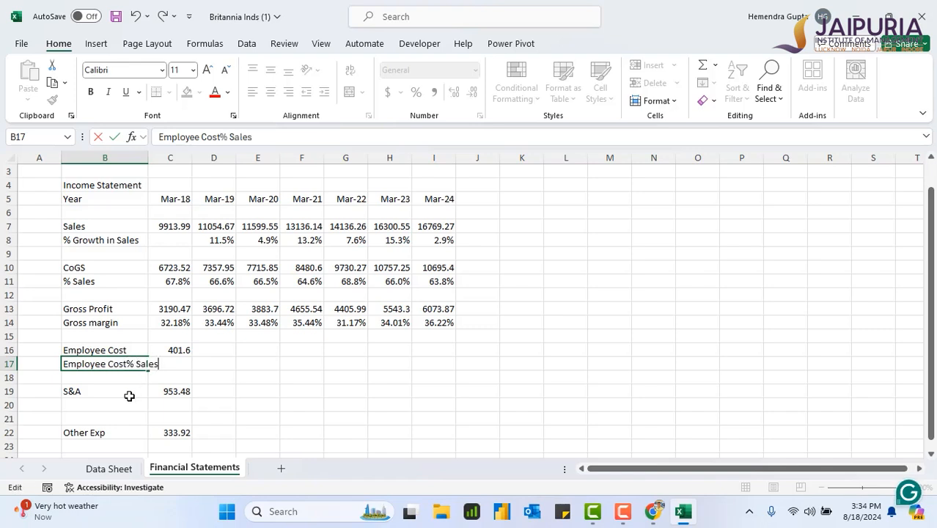
pyautogui.click(129, 396)
pyautogui.moveTo(149, 158); pyautogui.dragTo(175, 157)
pyautogui.click(198, 363)
pyautogui.write('=')
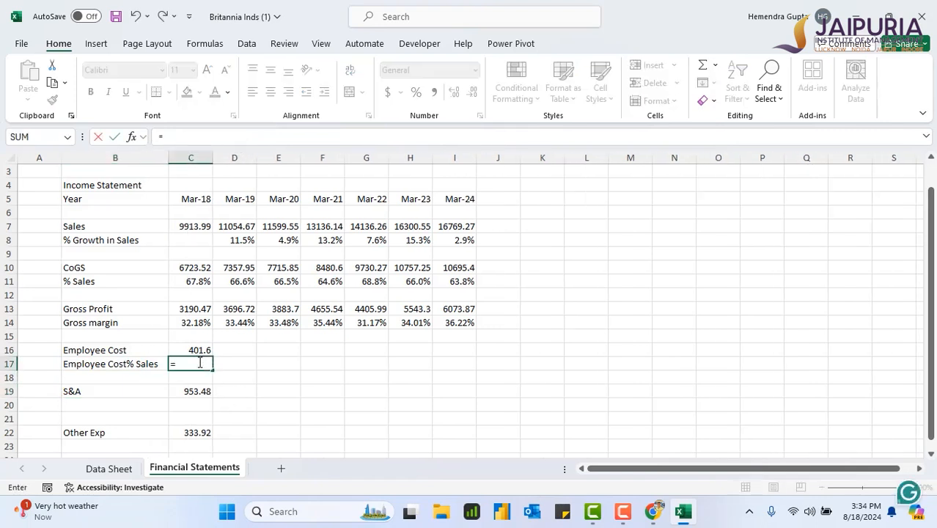
pyautogui.click(198, 349)
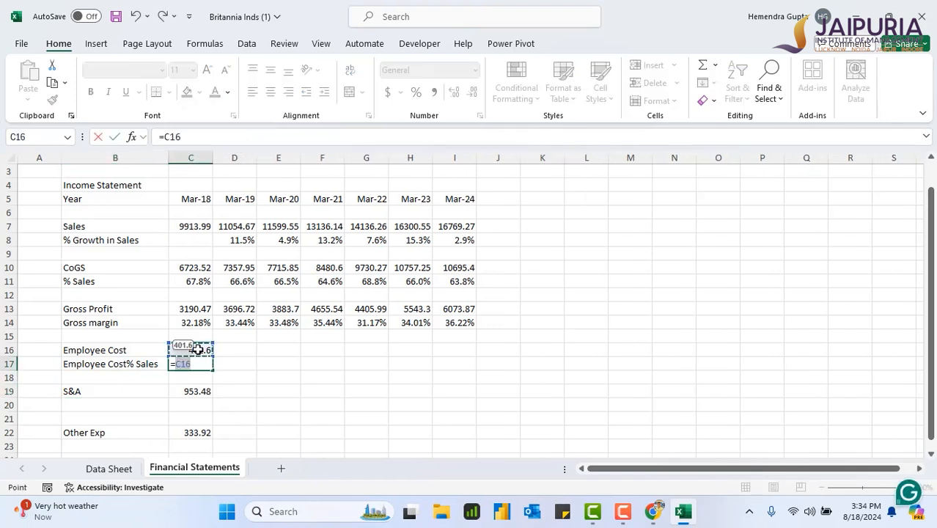
pyautogui.press('BackSpace')
pyautogui.press('BackSpace')
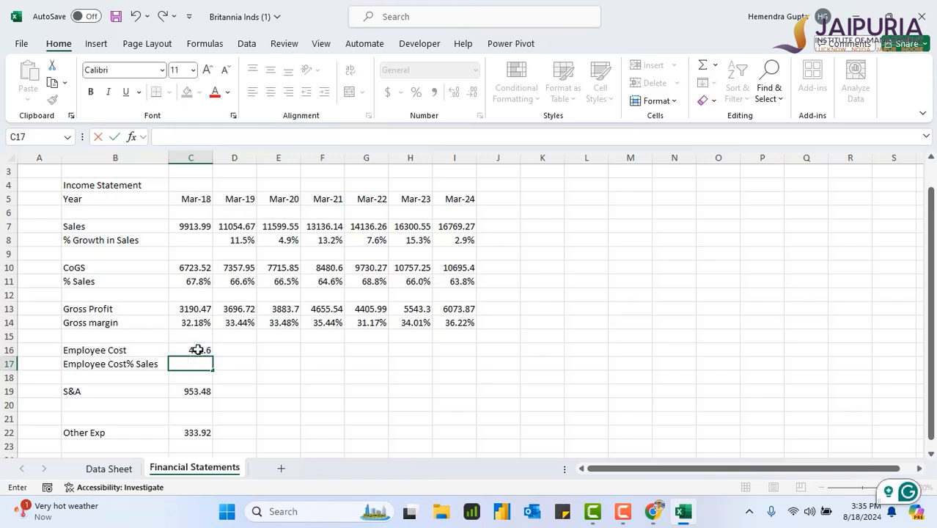
pyautogui.click(267, 352)
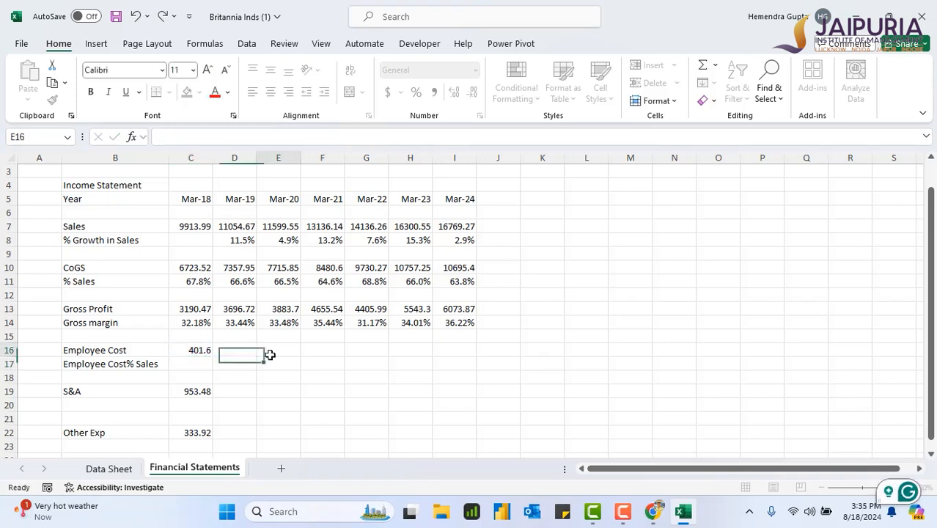
# Copy the gross margin formula from C14 into C17 to calculate employee cost over sales as =C16/C$7
pyautogui.click(202, 323)
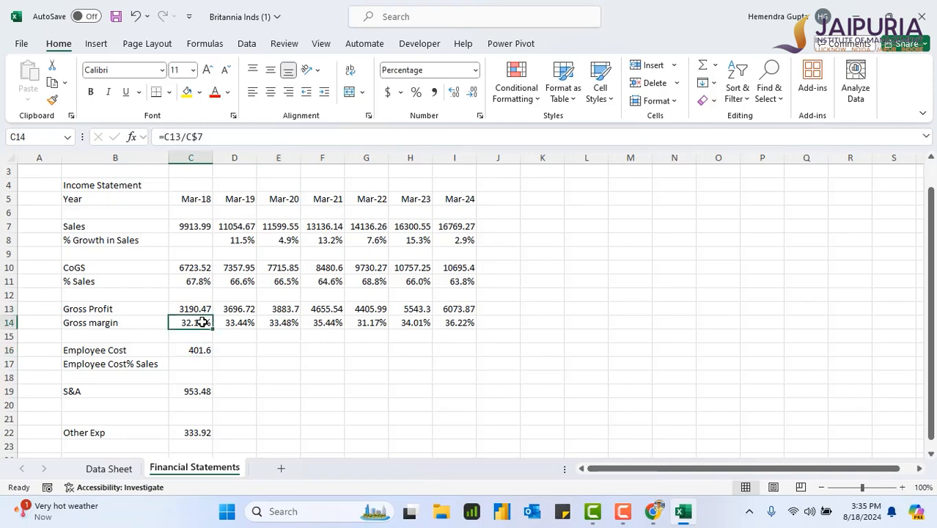
pyautogui.hotkey('ctrl', 'c')
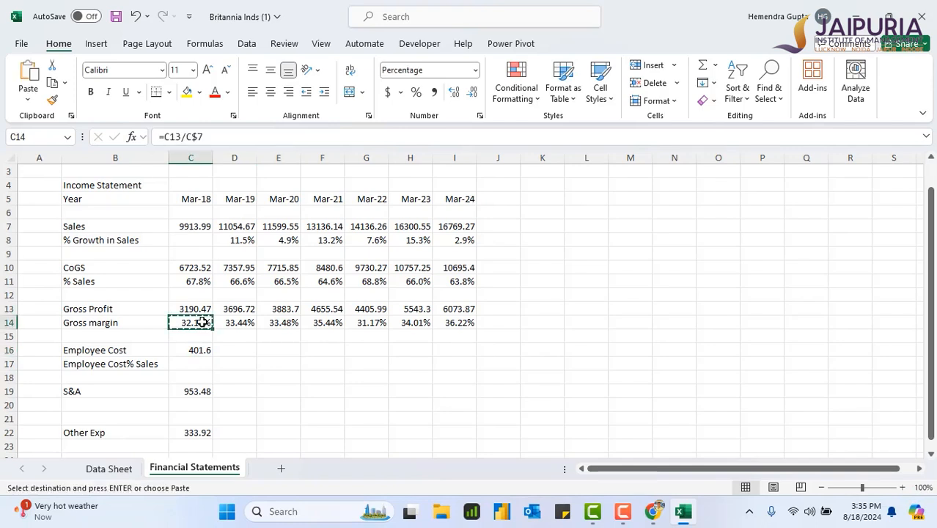
pyautogui.click(197, 364)
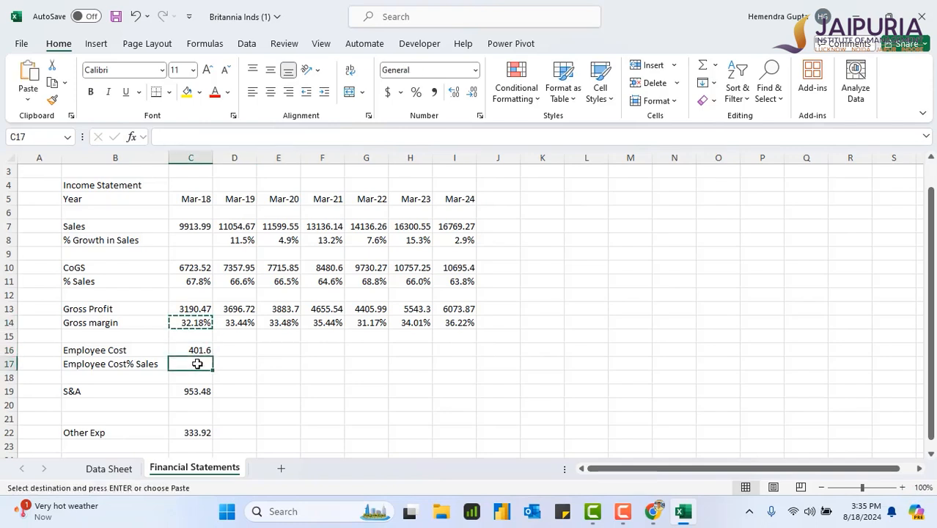
pyautogui.hotkey('ctrl', 'v')
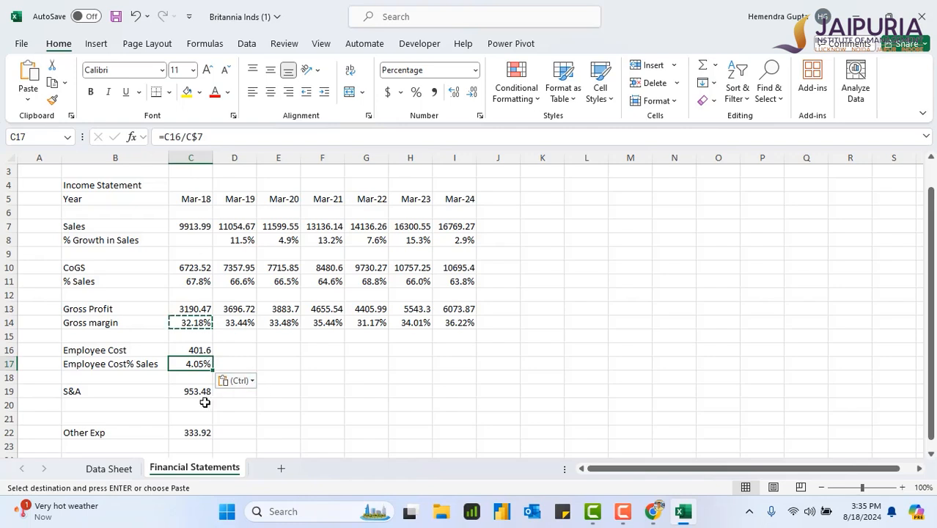
# Label B20 as S&A% Sales and B23 as Other Exp%Sales
pyautogui.click(76, 404)
pyautogui.write('S&A')
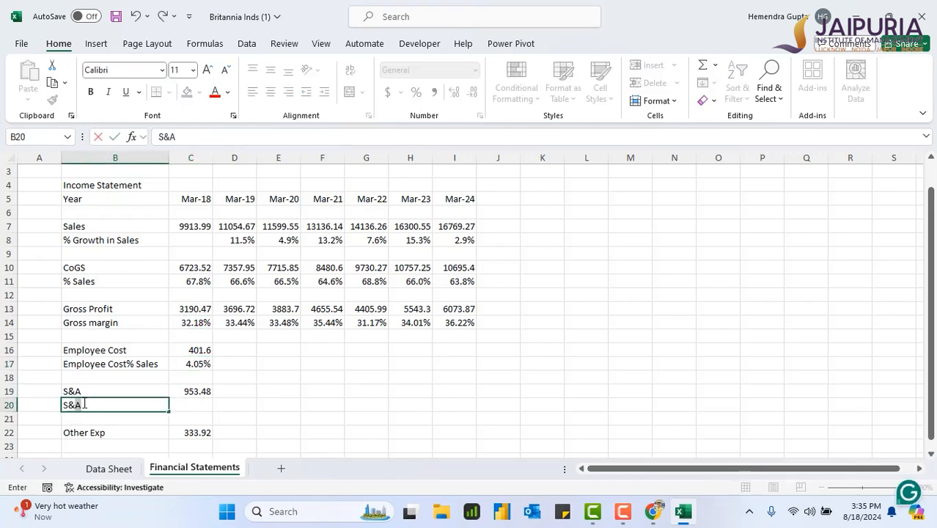
pyautogui.write('% Sales')
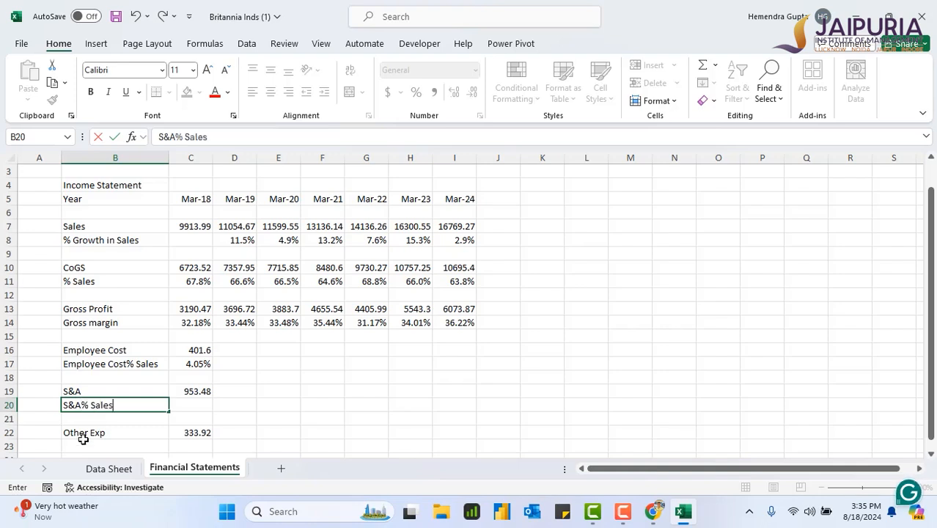
pyautogui.click(83, 445)
pyautogui.write('Other Exp')
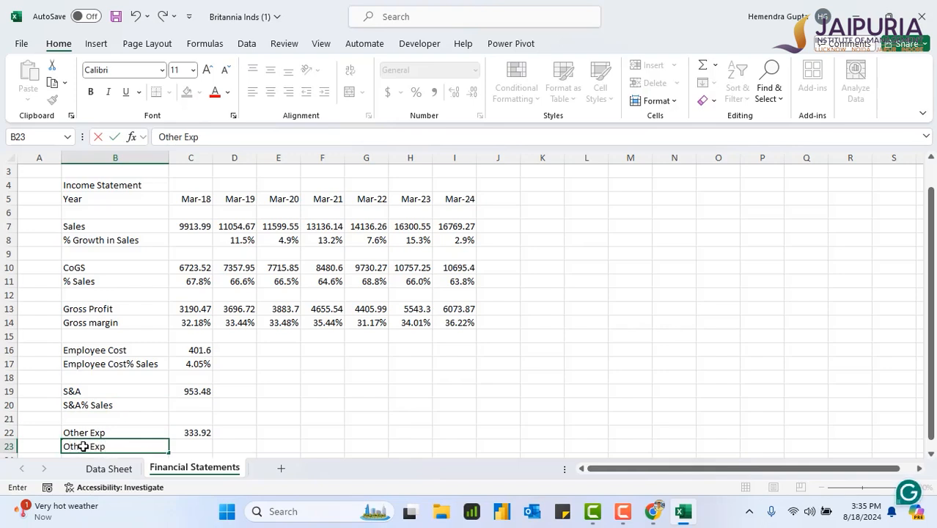
pyautogui.write('%Sales')
pyautogui.click(248, 413)
# Copy the employee cost percentage formula from C17 into C20 and C23 to calculate S&A and other expenses over Mar-18 sales
pyautogui.click(198, 363)
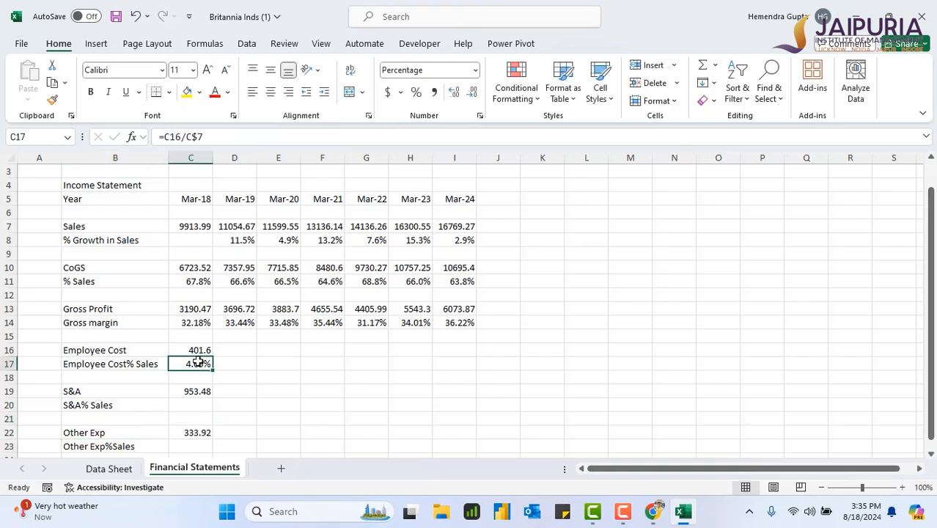
pyautogui.hotkey('ctrl', 'c')
pyautogui.click(186, 392)
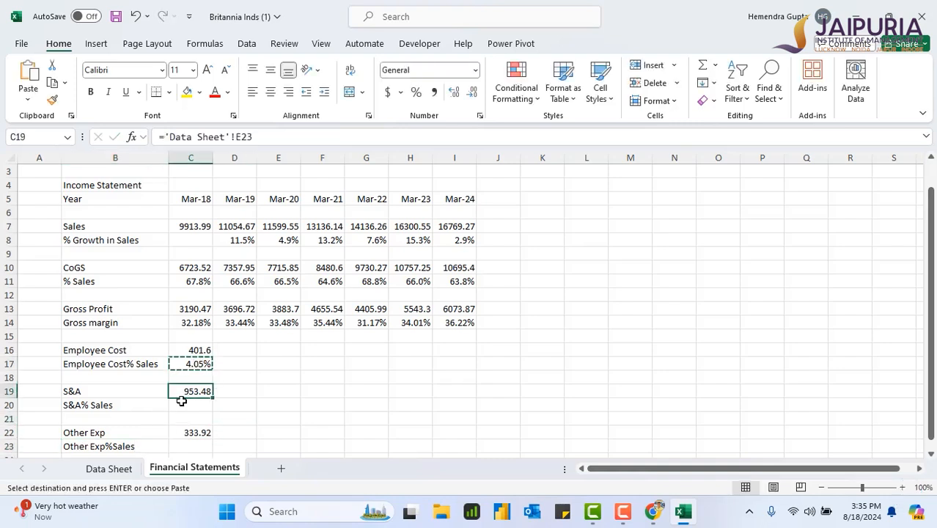
pyautogui.click(189, 405)
pyautogui.hotkey('ctrl', 'v')
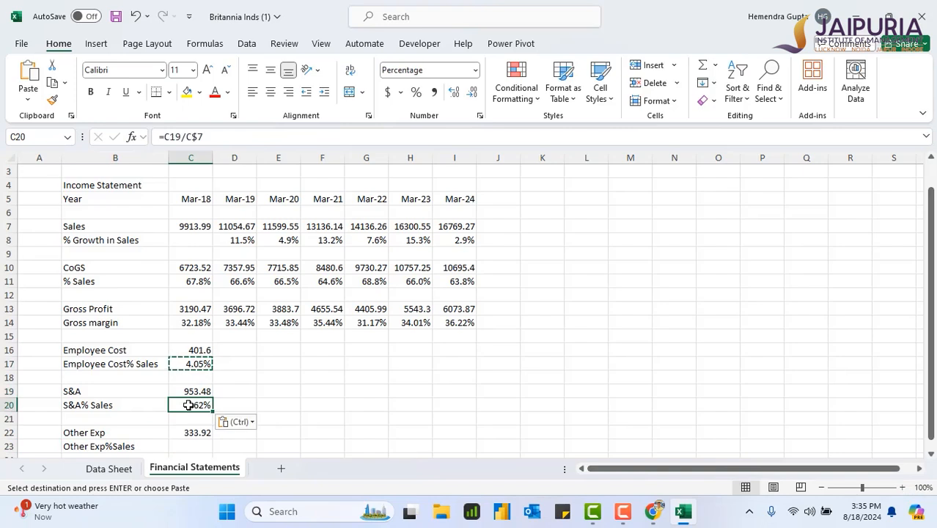
pyautogui.click(201, 447)
pyautogui.hotkey('ctrl', 'v')
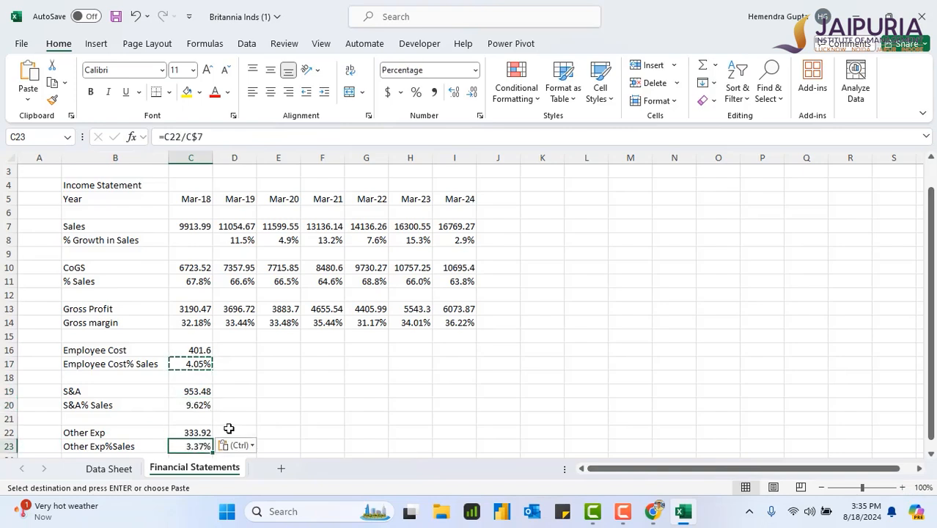
pyautogui.click(233, 381)
pyautogui.press('Escape')
pyautogui.click(239, 404)
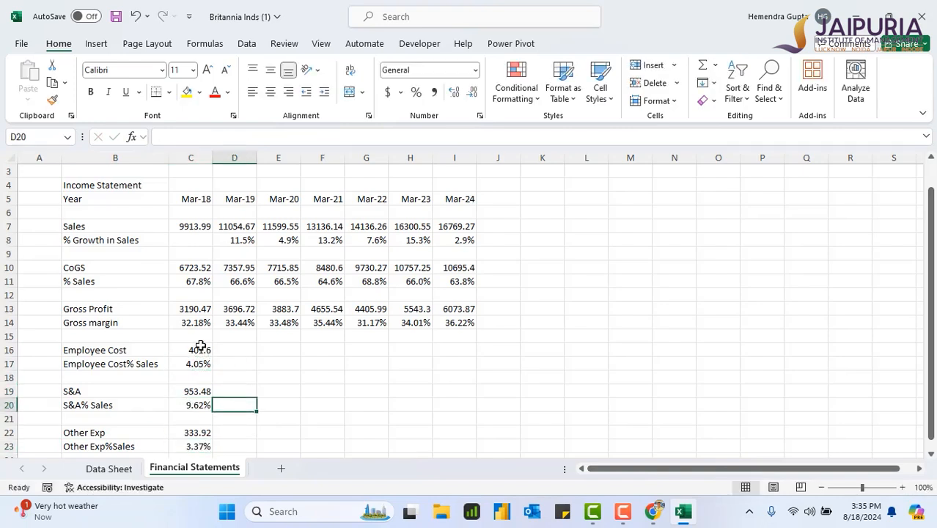
# Fill the Mar-18 employee cost, S&A and other expense formulas in C16:C23 across to Mar-24 in column I
pyautogui.click(200, 346)
pyautogui.moveTo(200, 346); pyautogui.dragTo(462, 448)
pyautogui.click(506, 389)
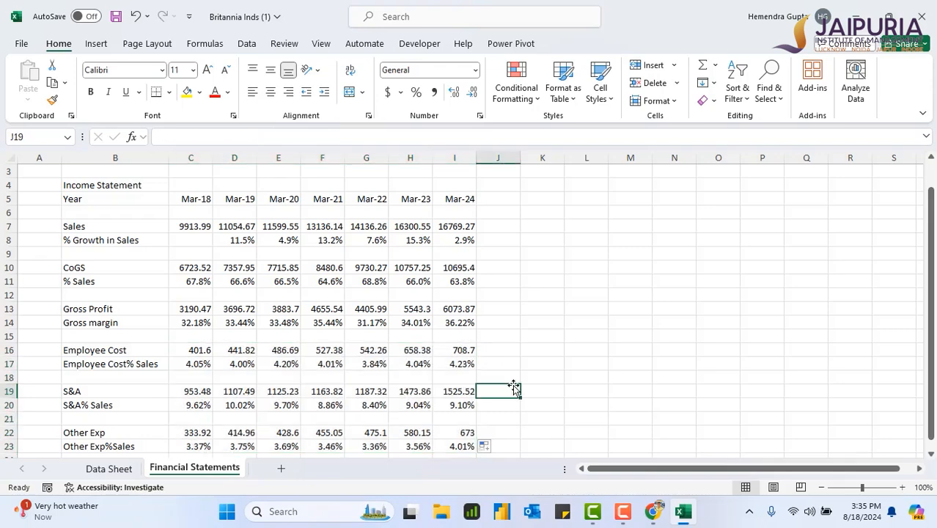
# Label B25 as EBIDTA below the other expense rows
pyautogui.moveTo(926, 352); pyautogui.dragTo(927, 359)
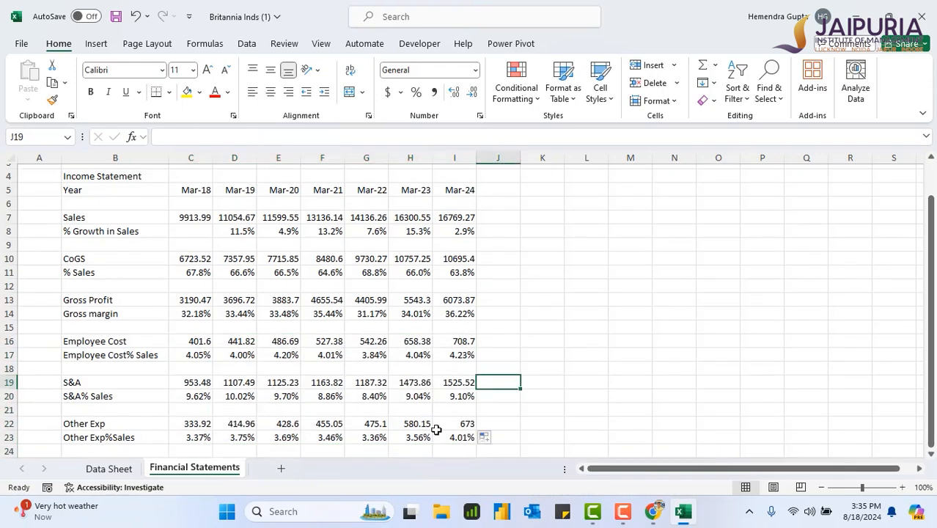
pyautogui.click(932, 456)
pyautogui.click(92, 445)
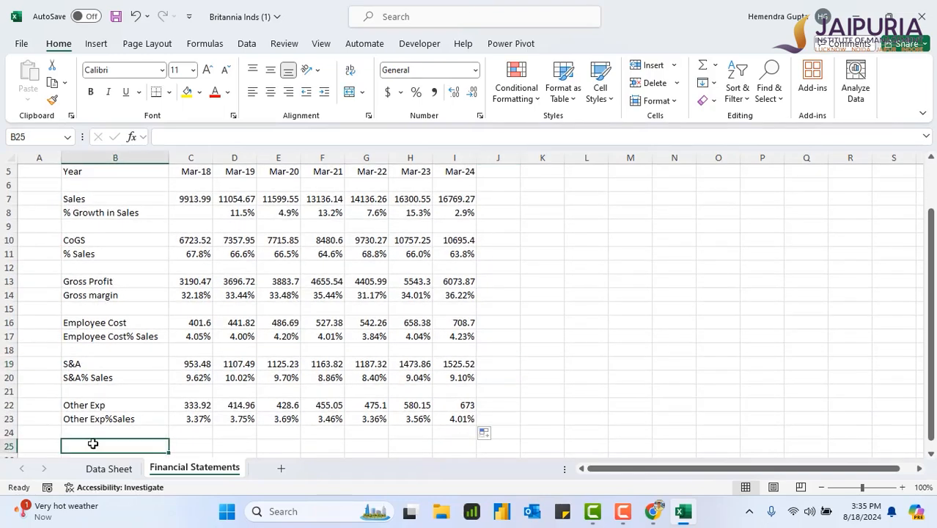
pyautogui.write('EBI')
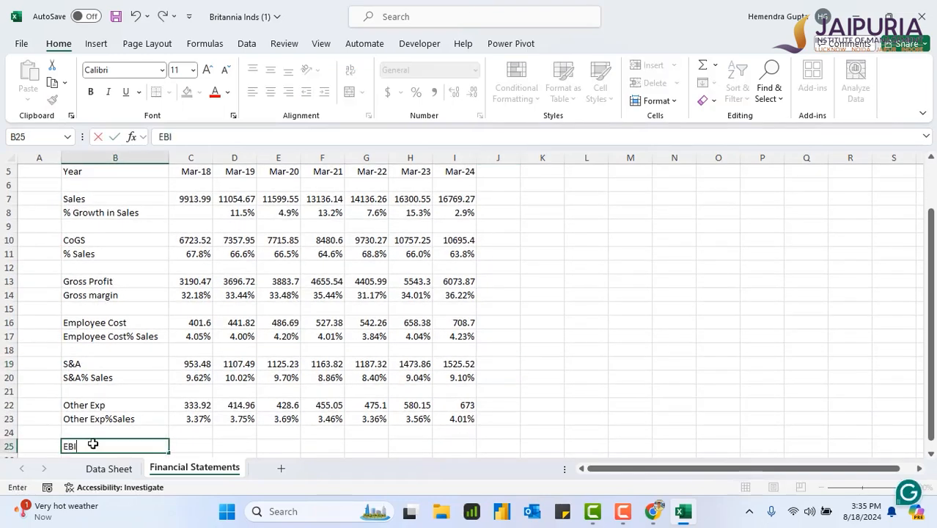
pyautogui.write('DTA')
# Calculate Mar-18 EBIDTA in C25 as =C13-C16-C19-C22 and fill the formula across to Mar-24 in I25
pyautogui.click(193, 442)
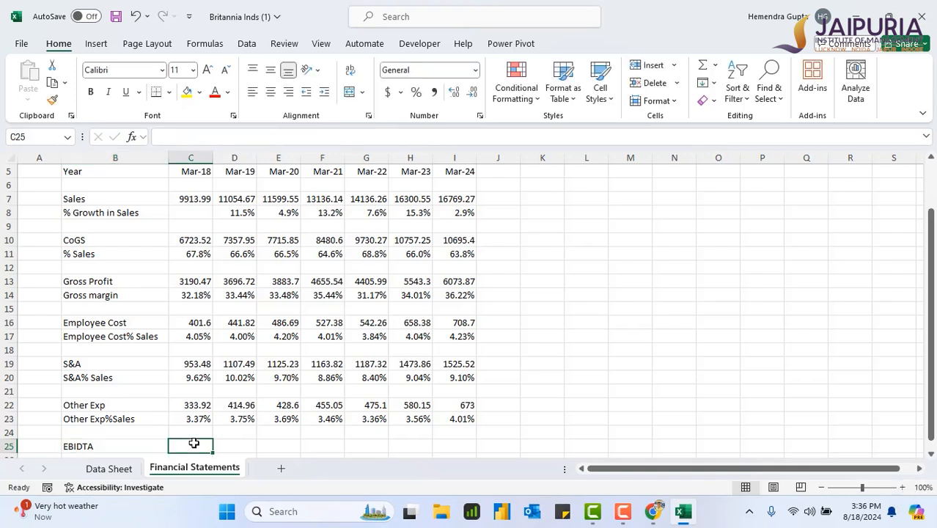
pyautogui.write('=')
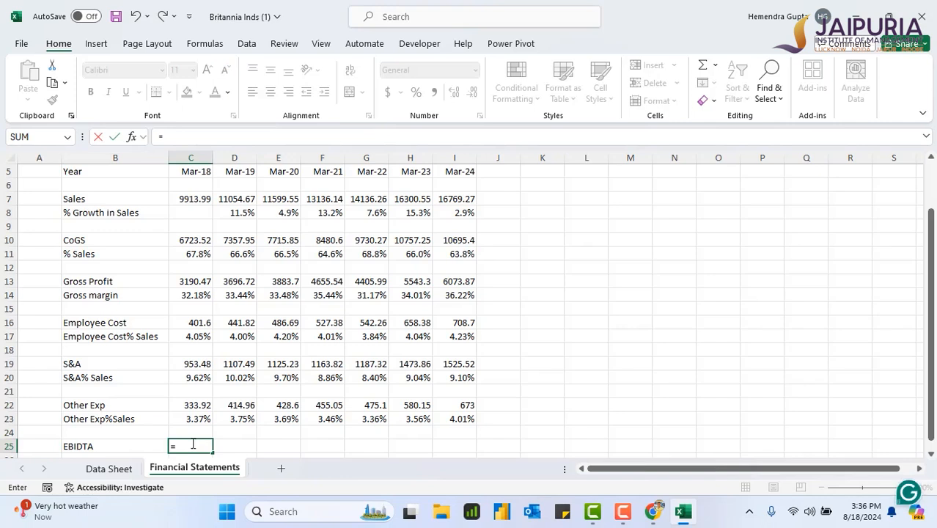
pyautogui.click(191, 282)
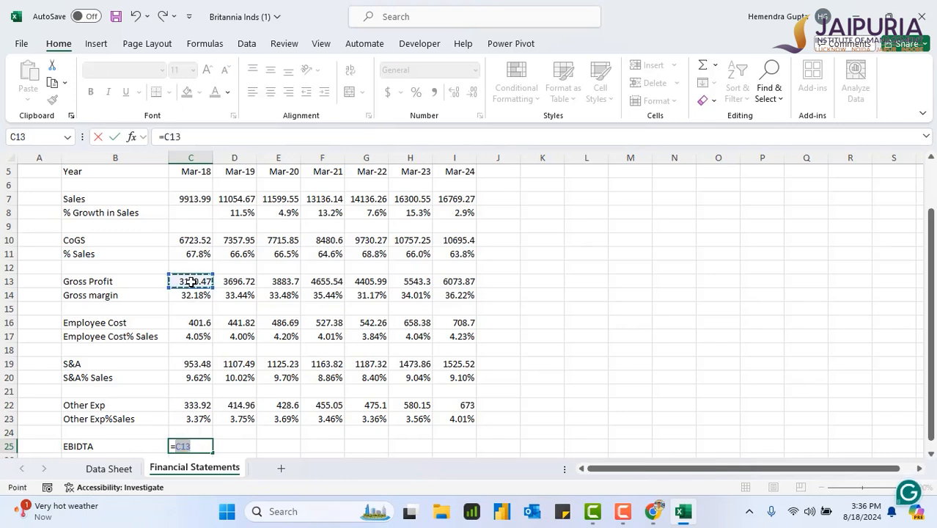
pyautogui.write('-')
pyautogui.click(197, 323)
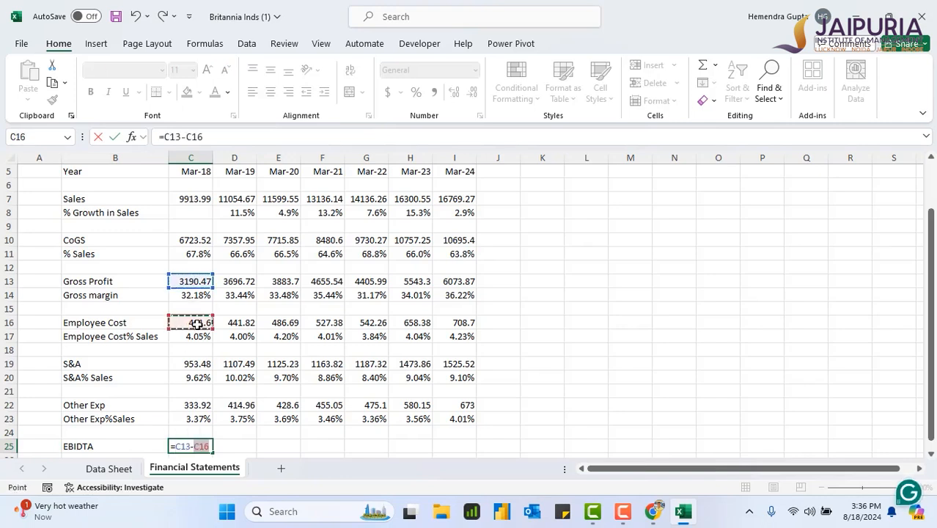
pyautogui.write('-')
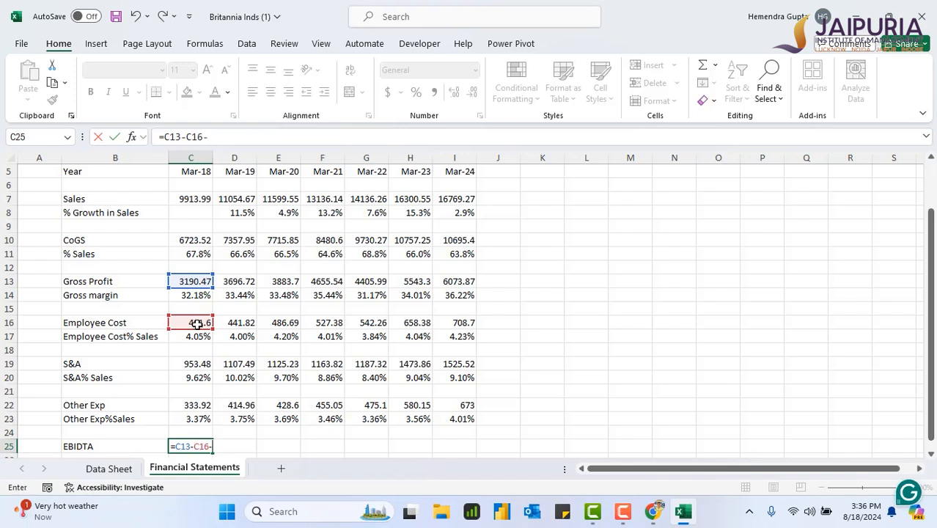
pyautogui.click(197, 364)
pyautogui.write('-')
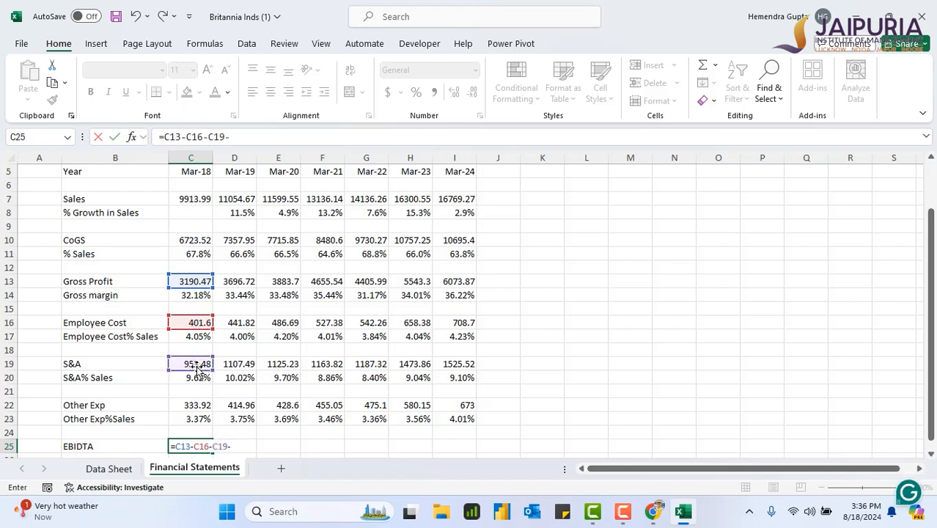
pyautogui.click(197, 404)
pyautogui.press('Return')
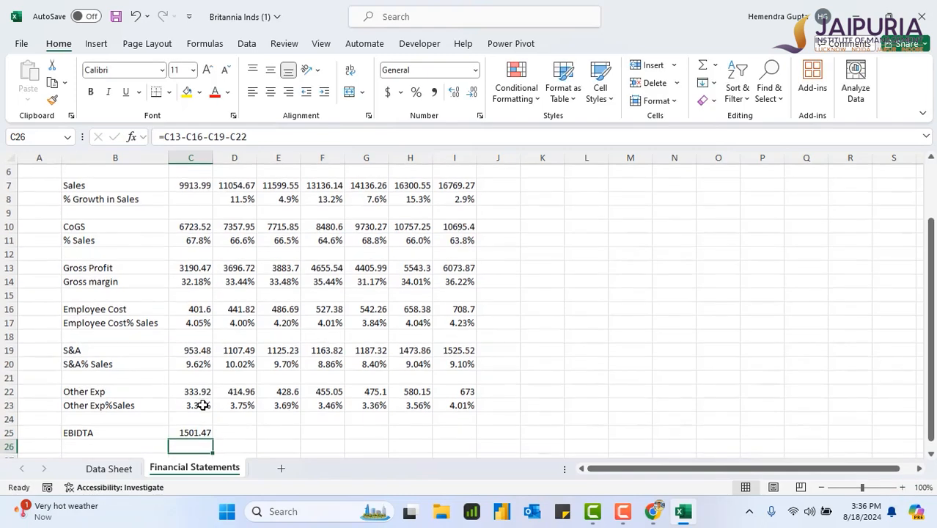
pyautogui.click(204, 432)
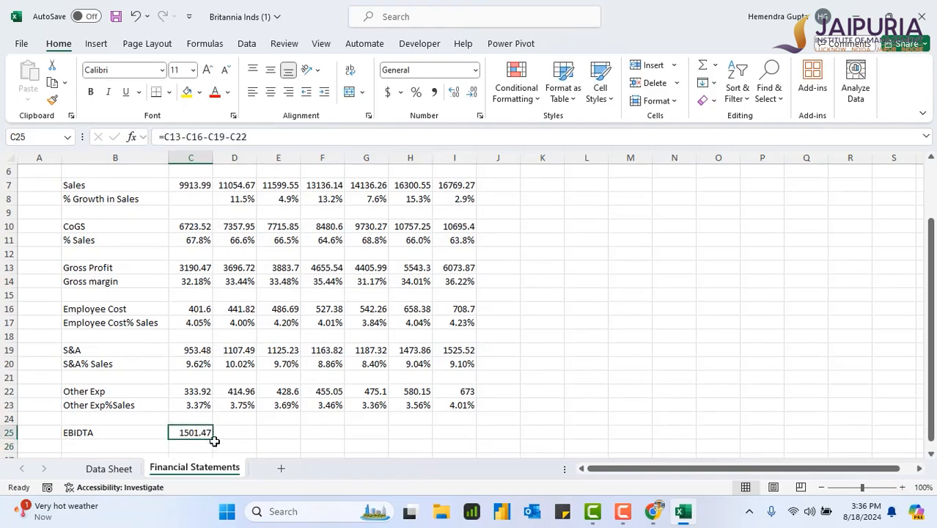
pyautogui.moveTo(214, 440); pyautogui.dragTo(473, 438)
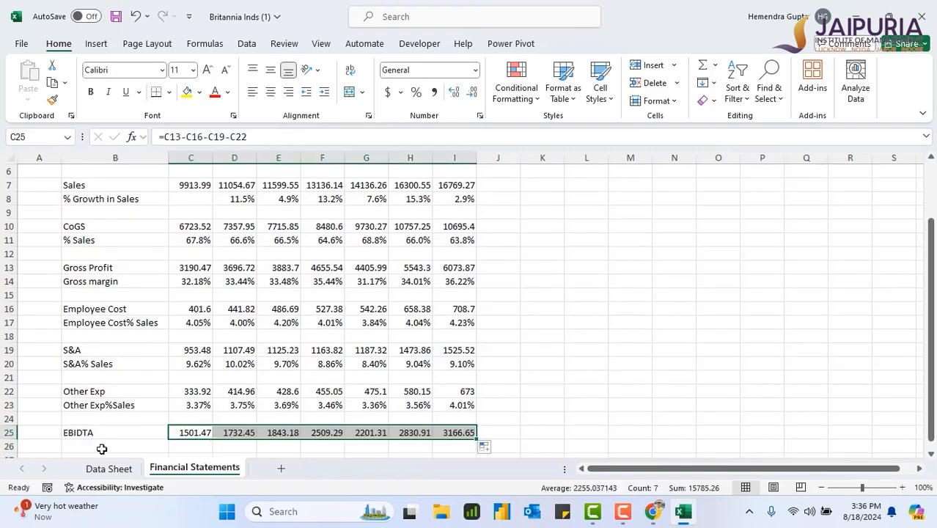
# Label B26 as EBIDTA margin
pyautogui.click(91, 444)
pyautogui.write('E')
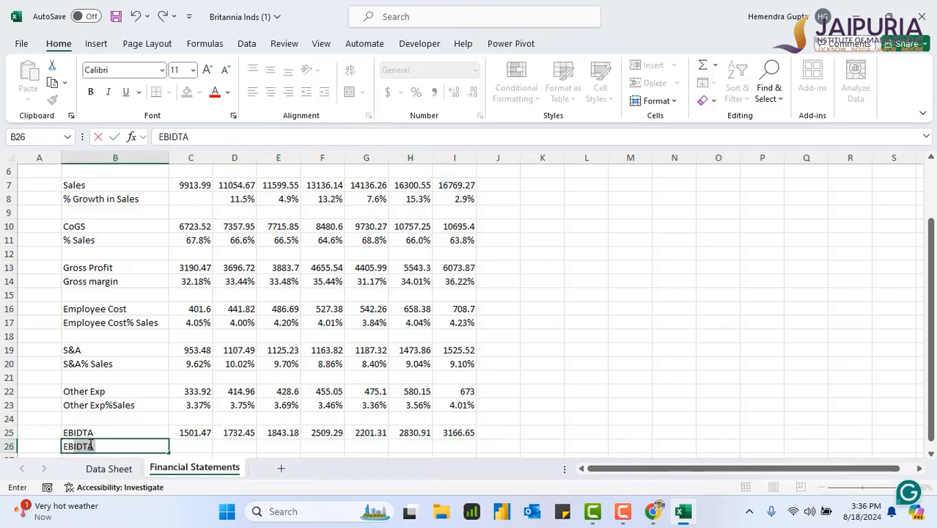
pyautogui.write('BIDTA ma')
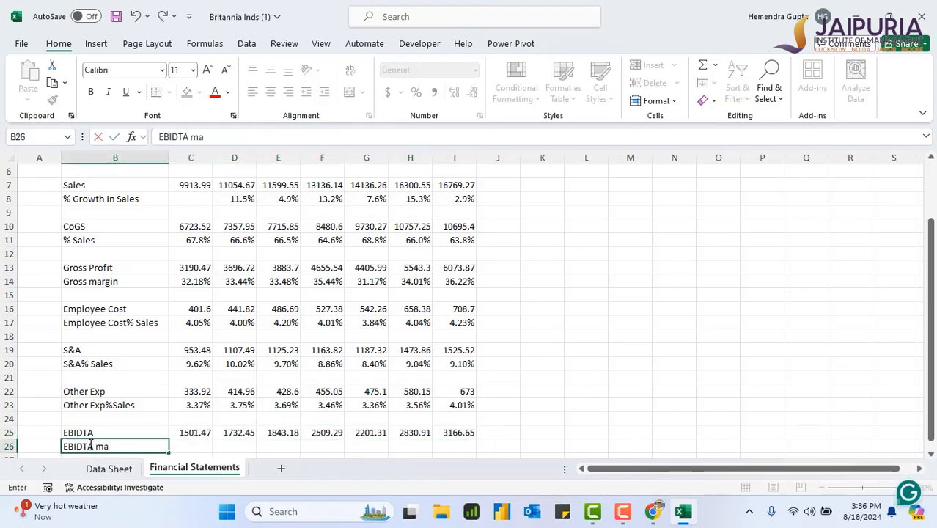
pyautogui.write('rgin')
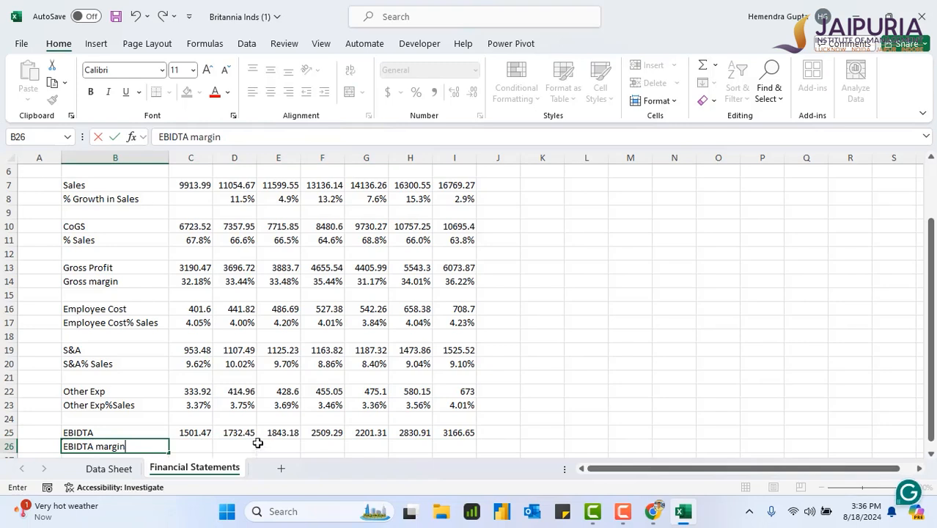
# Copy the percentage formula from C23 into C26 to get =C25/C$7, and fill it across to Mar-24 in I26
pyautogui.click(199, 405)
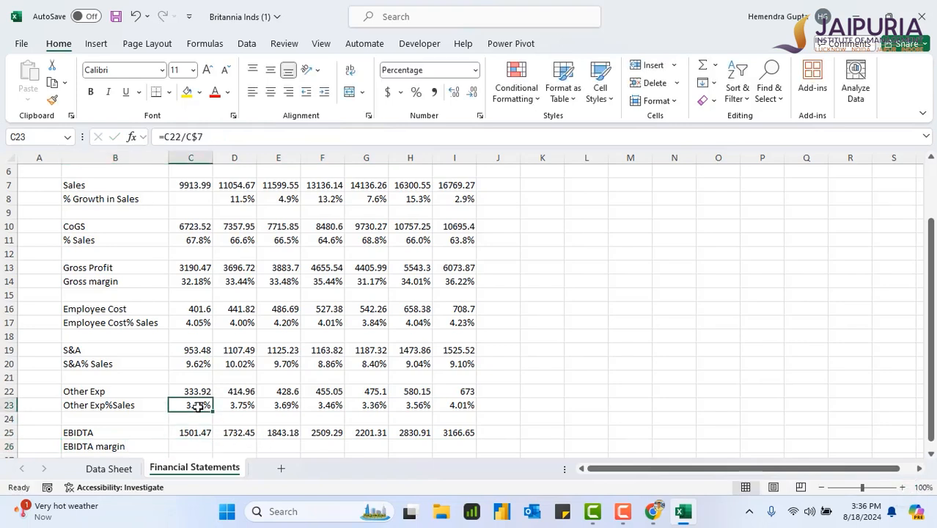
pyautogui.hotkey('ctrl', 'c')
pyautogui.click(201, 445)
pyautogui.hotkey('ctrl', 'v')
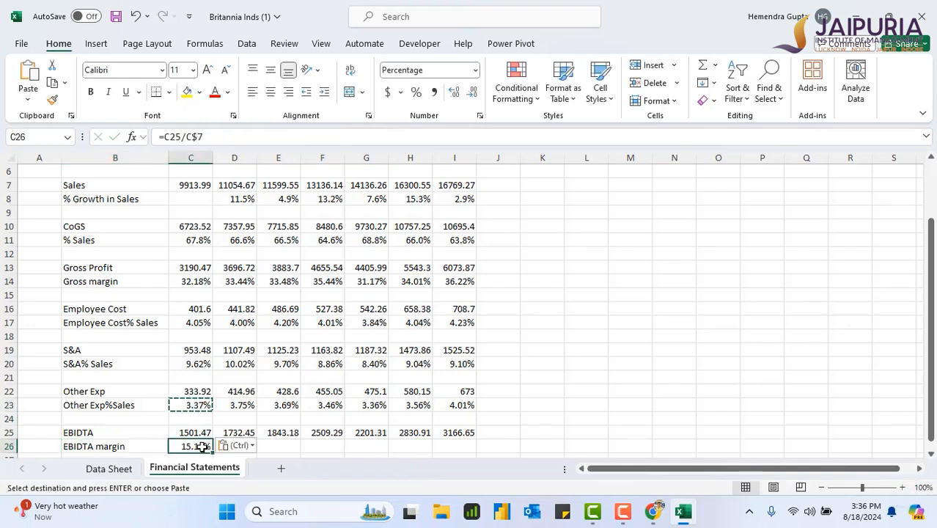
pyautogui.moveTo(213, 453); pyautogui.dragTo(464, 461)
pyautogui.scroll(-1, 465, 462)
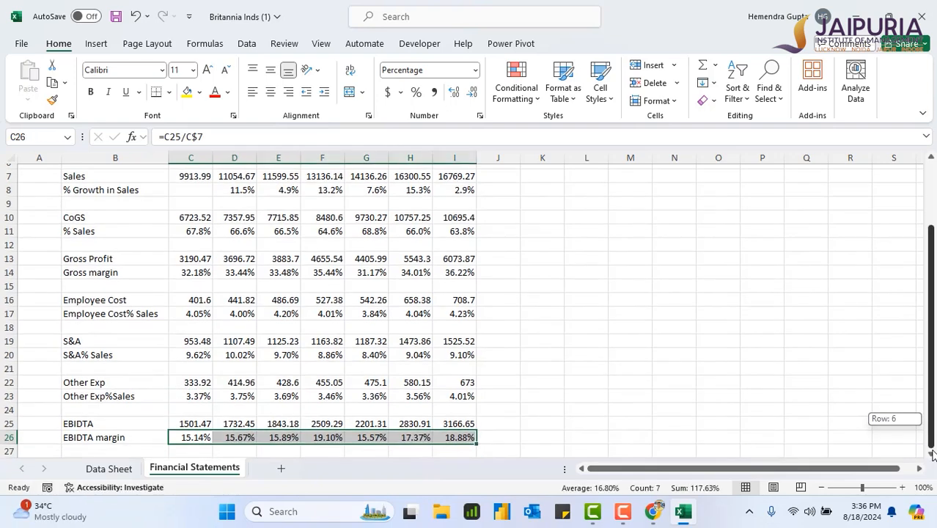
pyautogui.click(457, 451)
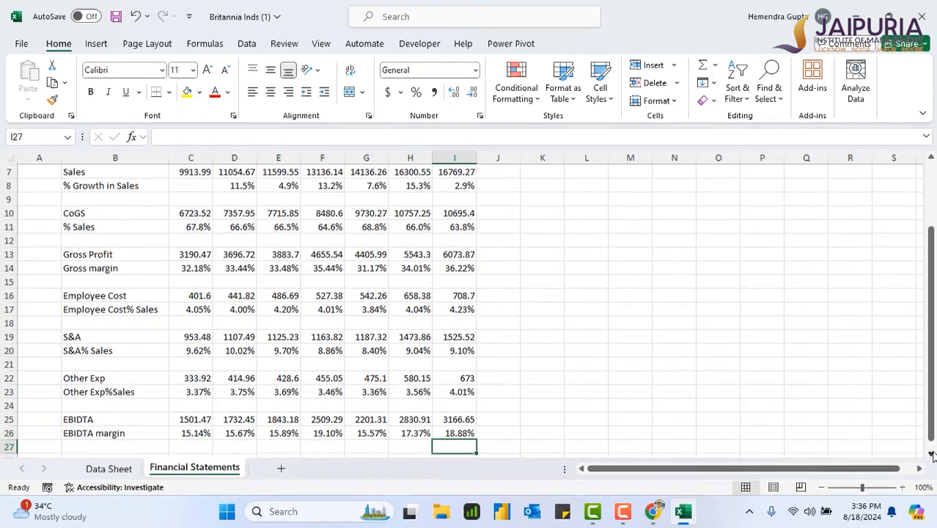
# Label B28 as Depreciation and B29 as Dep % Sales
pyautogui.click(932, 455)
pyautogui.click(87, 445)
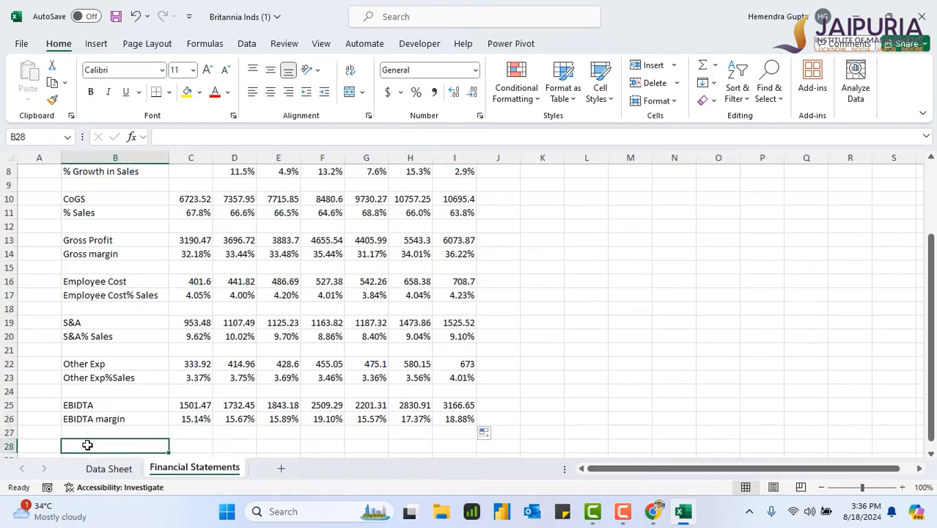
pyautogui.write('Depreciation')
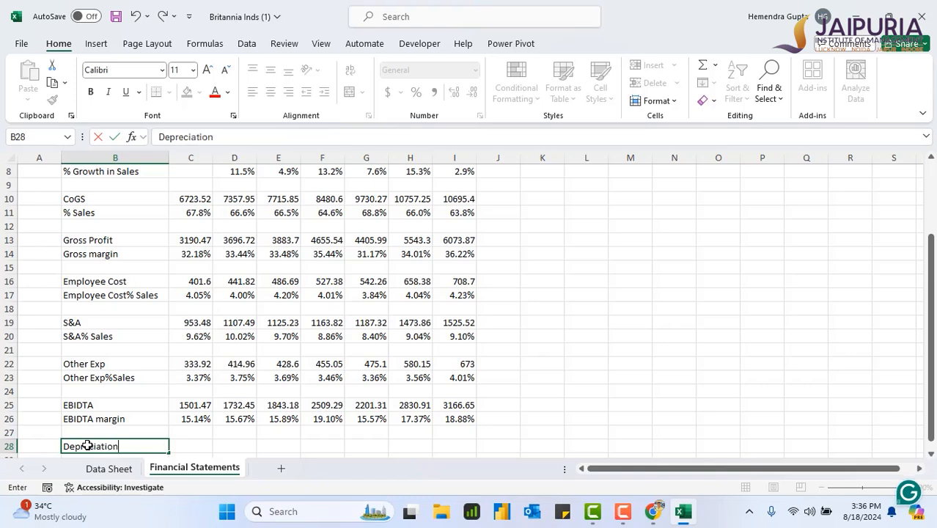
pyautogui.click(931, 456)
pyautogui.click(931, 456)
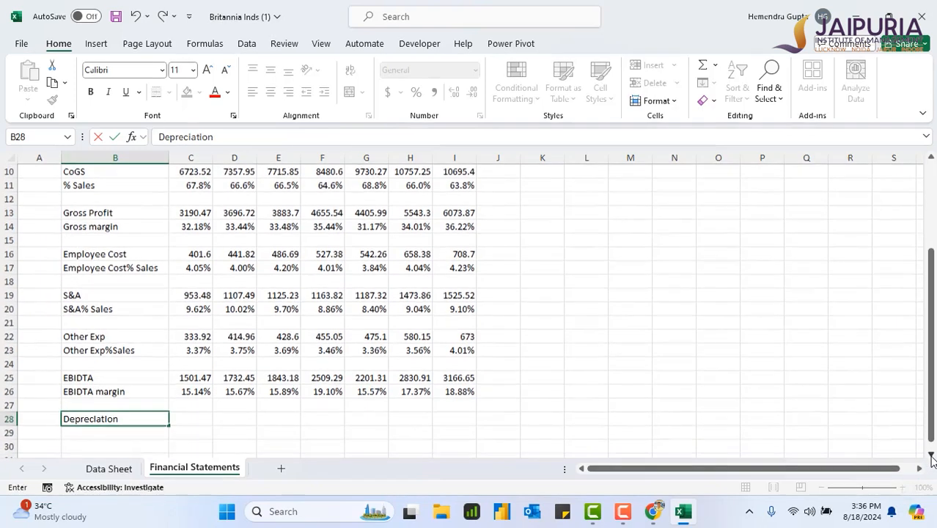
pyautogui.click(94, 435)
pyautogui.click(94, 434)
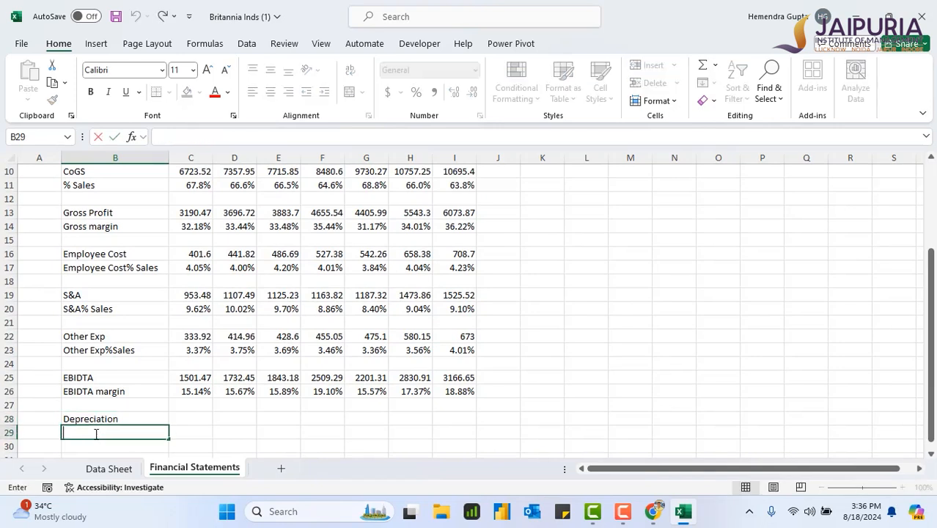
pyautogui.write('Dep ')
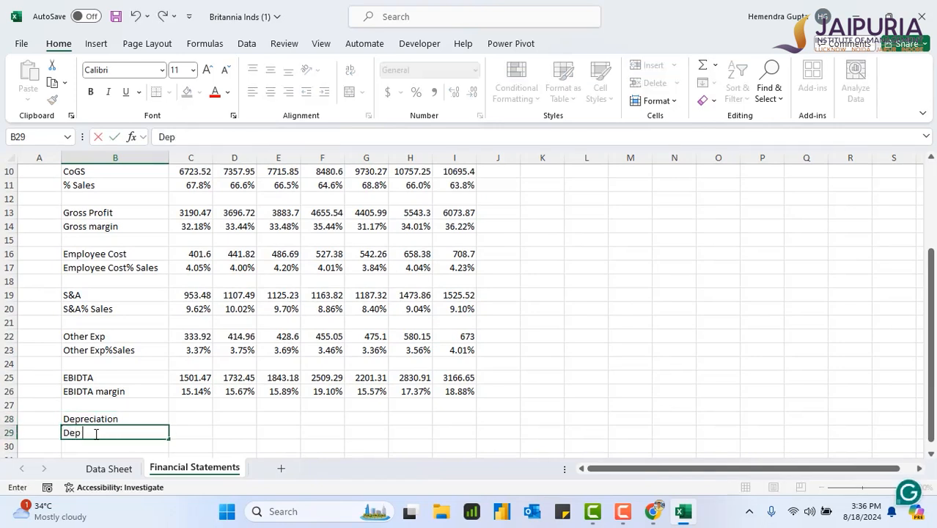
pyautogui.write('% Sales')
# Link the Mar-18 depreciation figure in C28 to the Data Sheet's Depreciation row with ='Data Sheet'!E26
pyautogui.click(187, 418)
pyautogui.write('=')
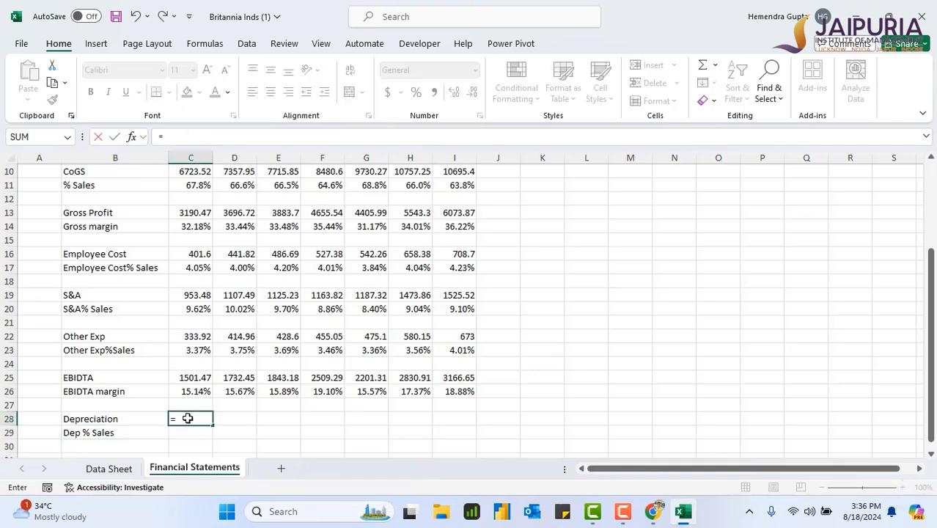
pyautogui.click(108, 469)
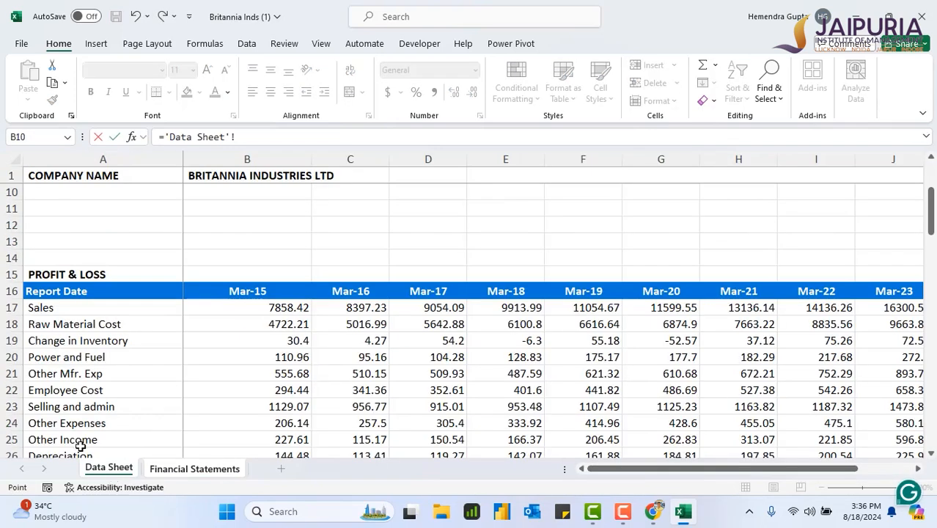
pyautogui.moveTo(929, 220); pyautogui.dragTo(931, 244)
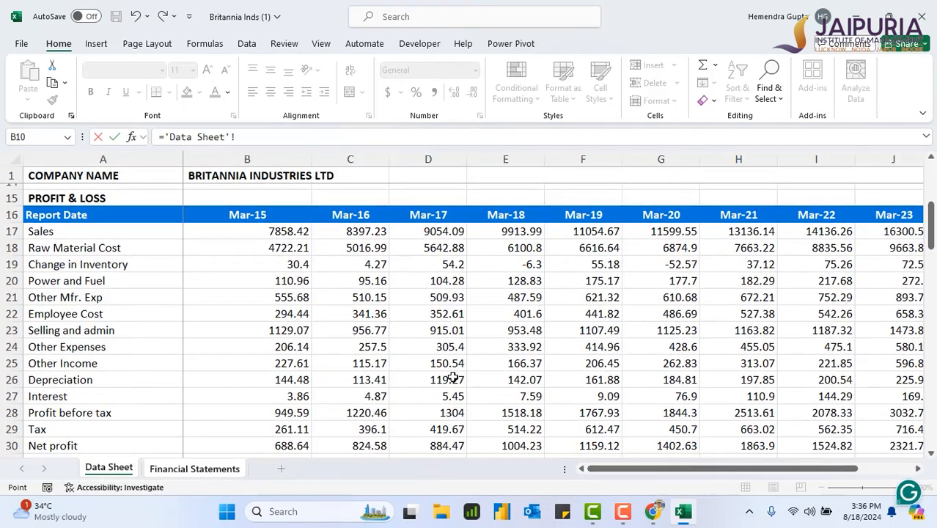
pyautogui.click(519, 378)
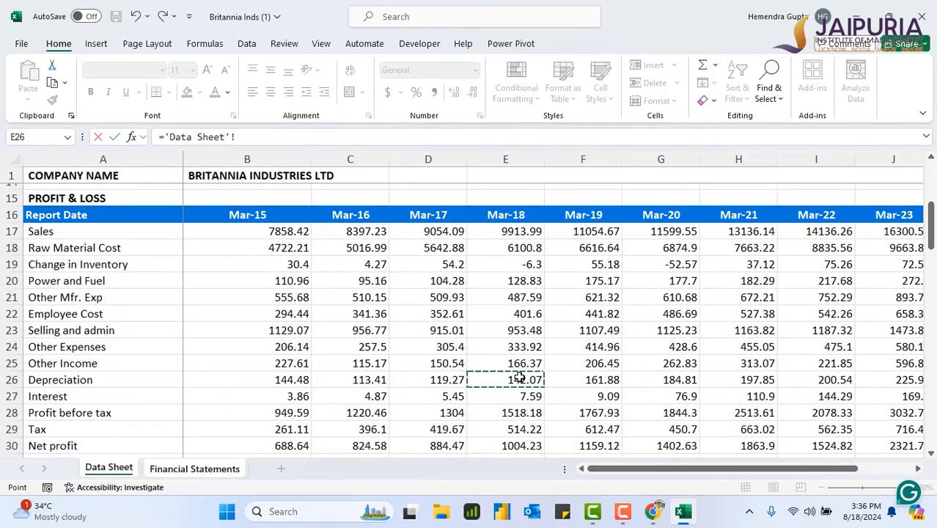
pyautogui.press('Return')
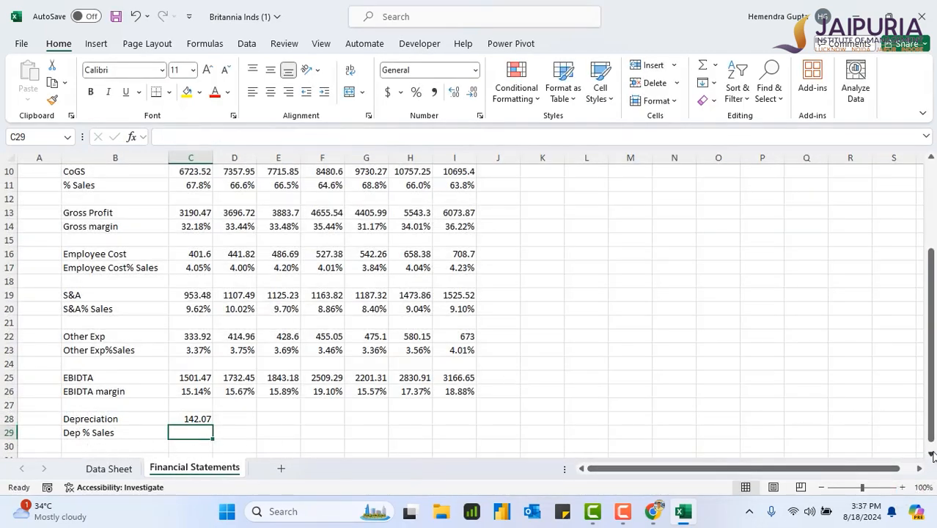
# Label B31 as PBIT and calculate the Mar-18 value in C31 as EBIDTA minus depreciation with =C25-C28
pyautogui.scroll(-1, 932, 455)
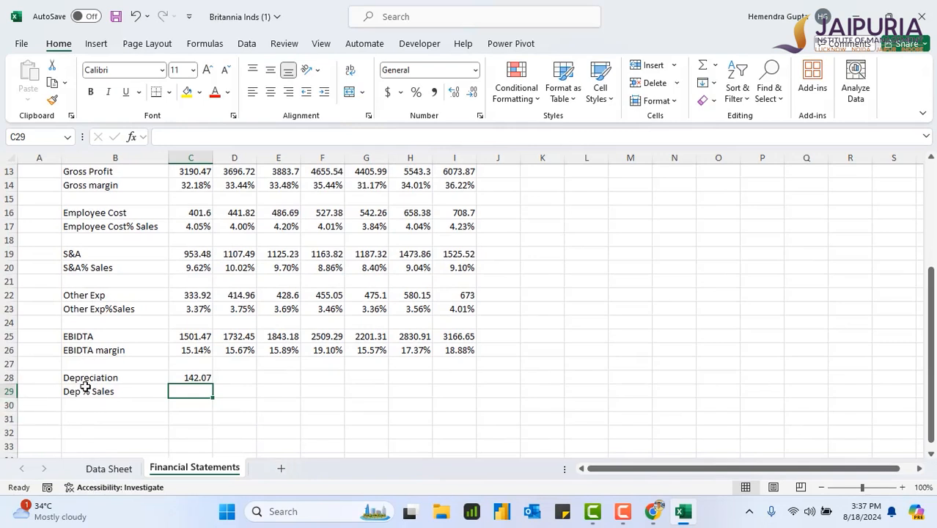
pyautogui.click(85, 416)
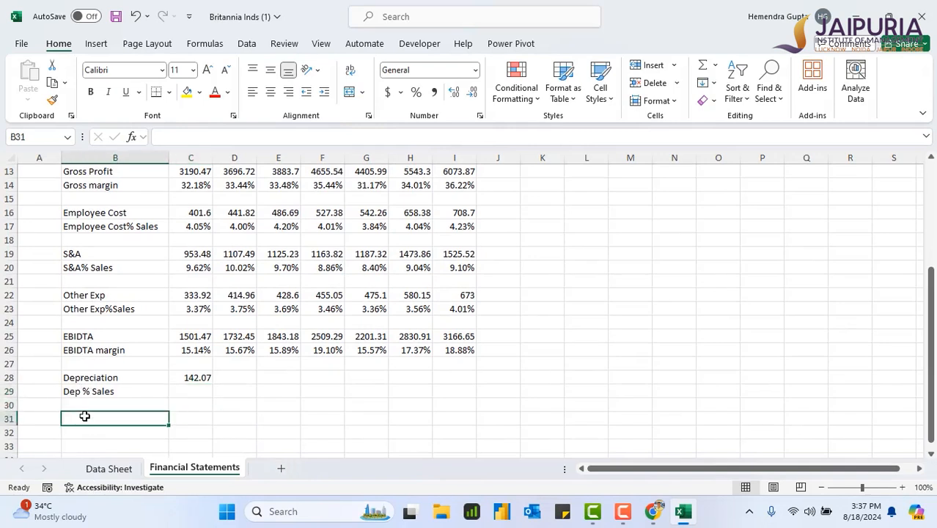
pyautogui.write('PBIT')
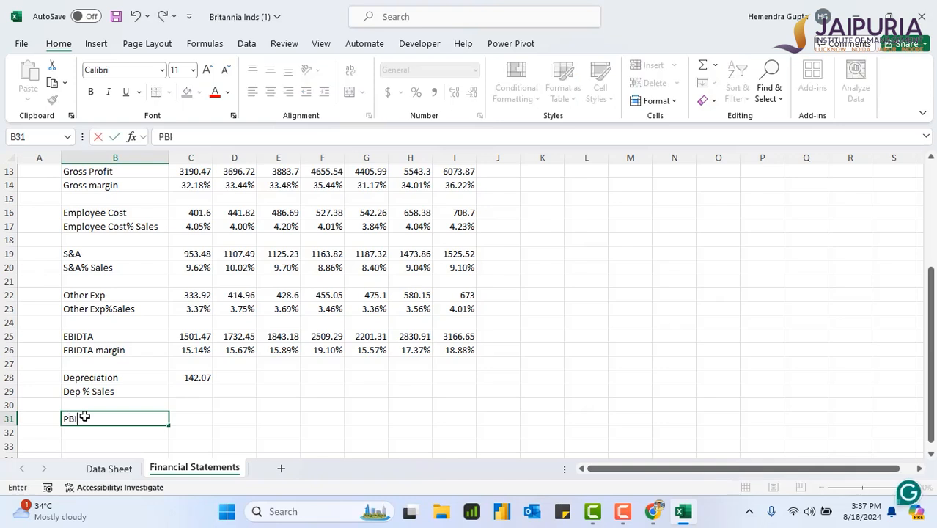
pyautogui.click(187, 420)
pyautogui.write('=')
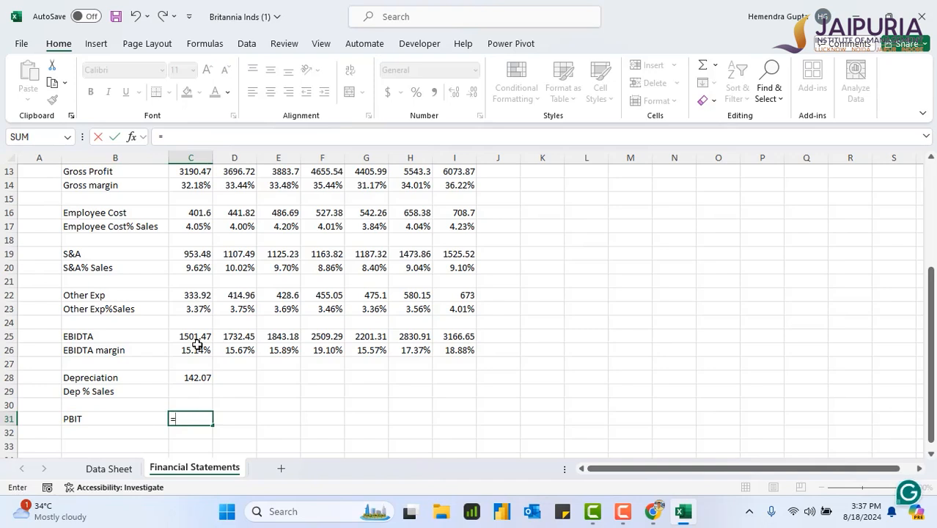
pyautogui.click(192, 335)
pyautogui.write('-')
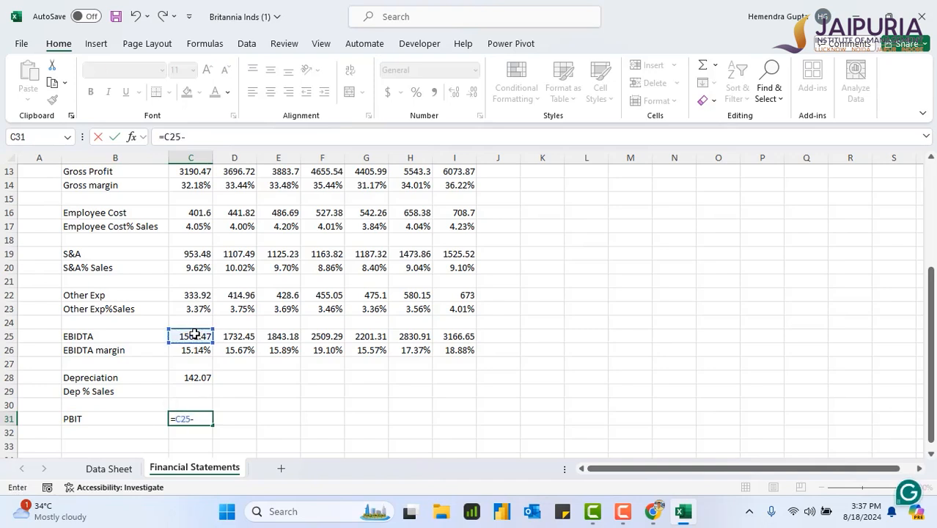
pyautogui.click(191, 377)
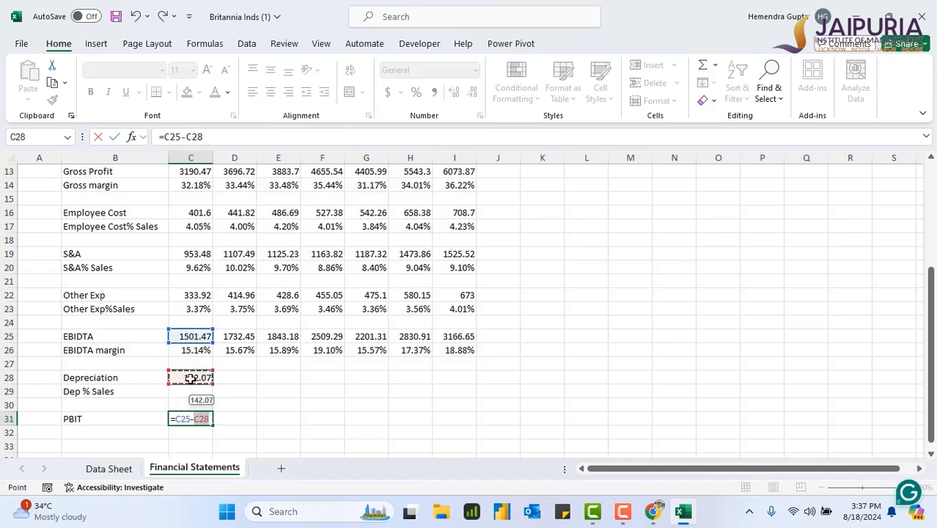
pyautogui.press('Return')
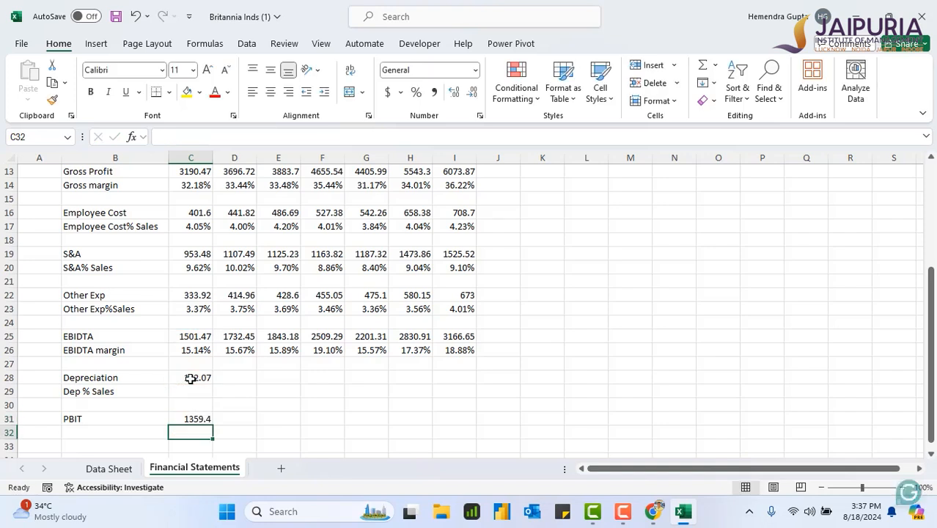
# Label B32, directly below PBIT, as Operating Profit Margin
pyautogui.doubleClick(82, 432)
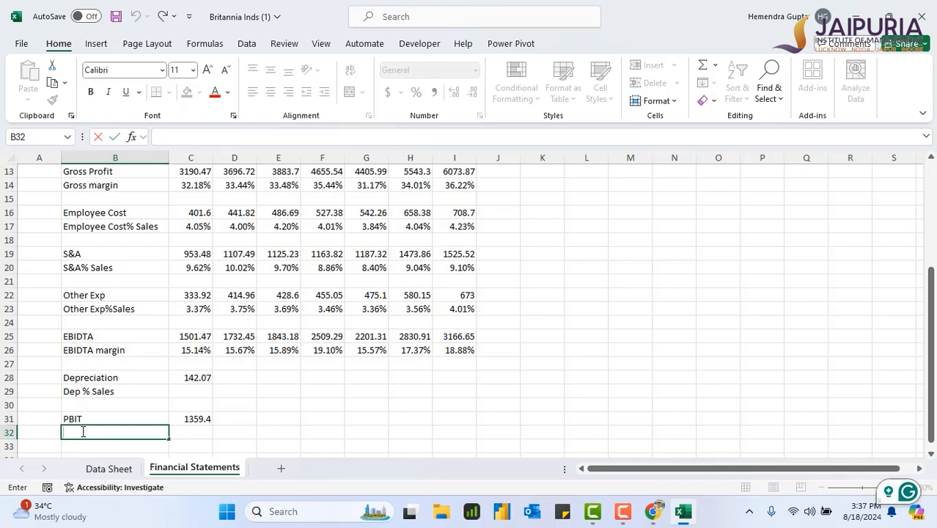
pyautogui.write('Operat')
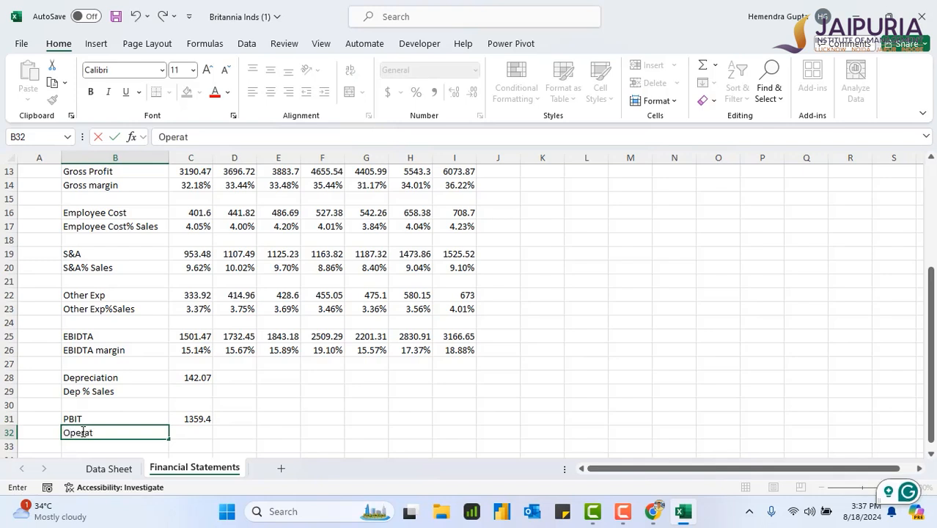
pyautogui.write('ing Prof')
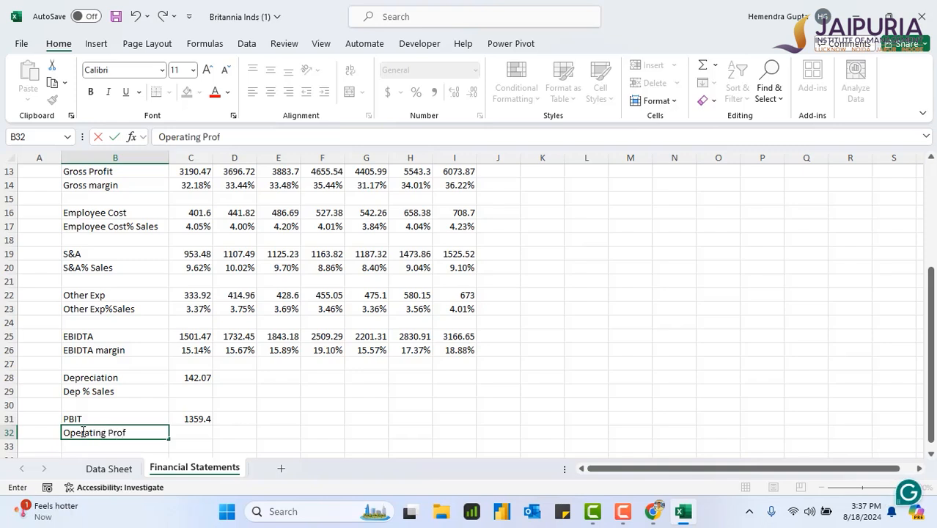
pyautogui.write('it Margin')
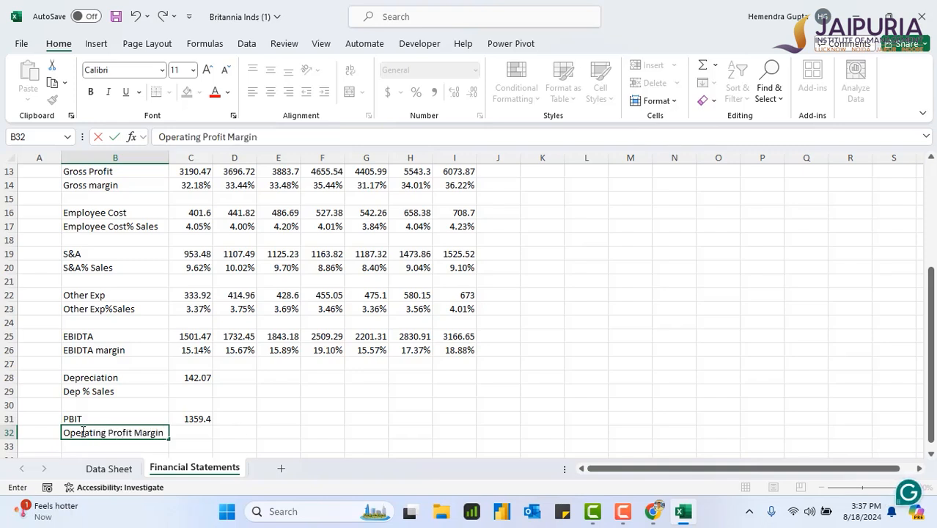
pyautogui.click(261, 425)
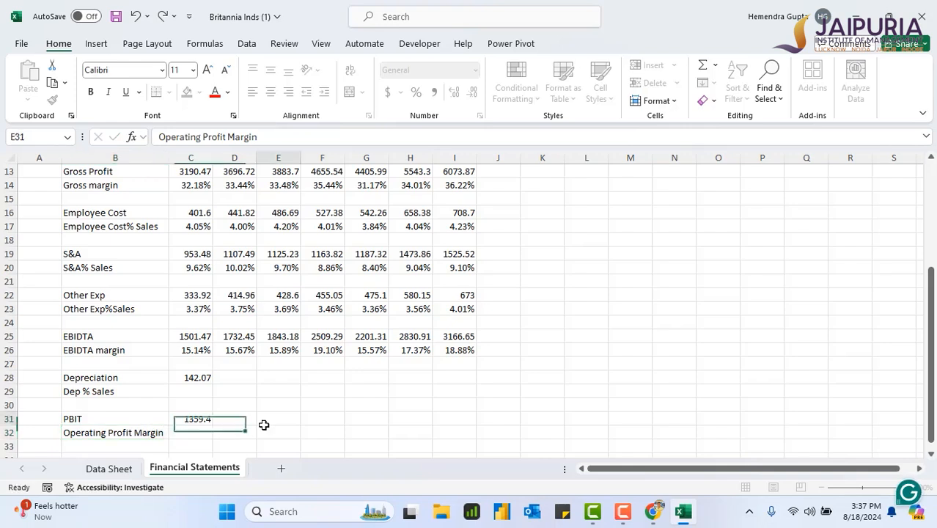
# Copy the EBIDTA margin formula from C26 into C29 and C32 to get =C28/C$7 and =C31/C$7
pyautogui.click(194, 351)
pyautogui.hotkey('ctrl', 'c')
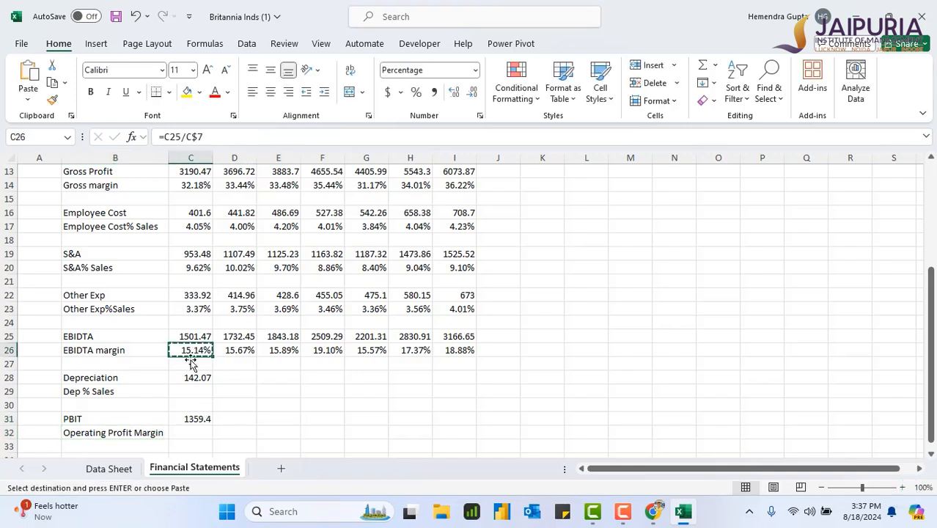
pyautogui.click(201, 392)
pyautogui.hotkey('ctrl', 'v')
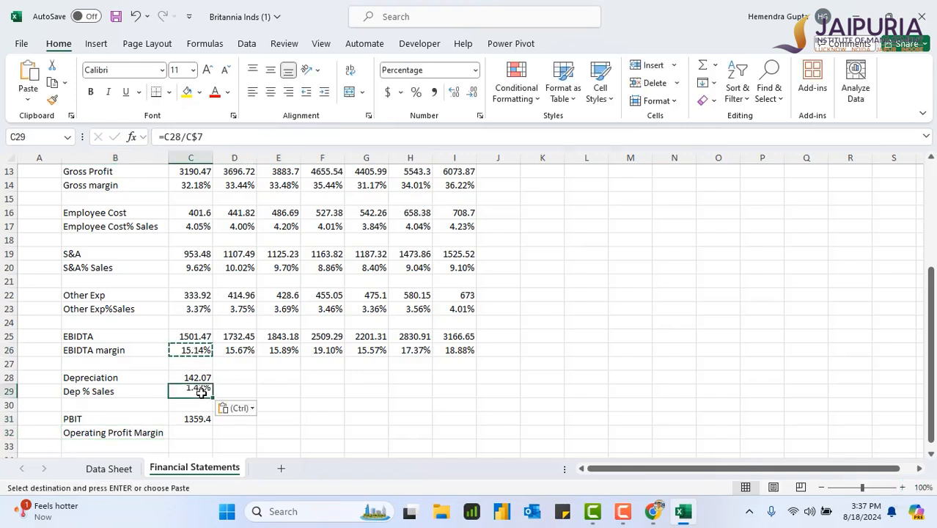
pyautogui.click(192, 431)
pyautogui.hotkey('ctrl', 'v')
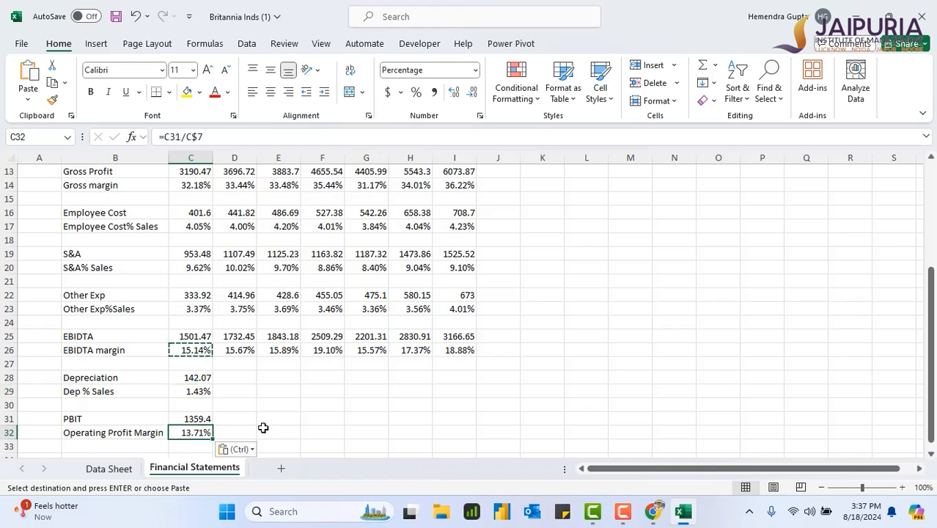
pyautogui.click(241, 429)
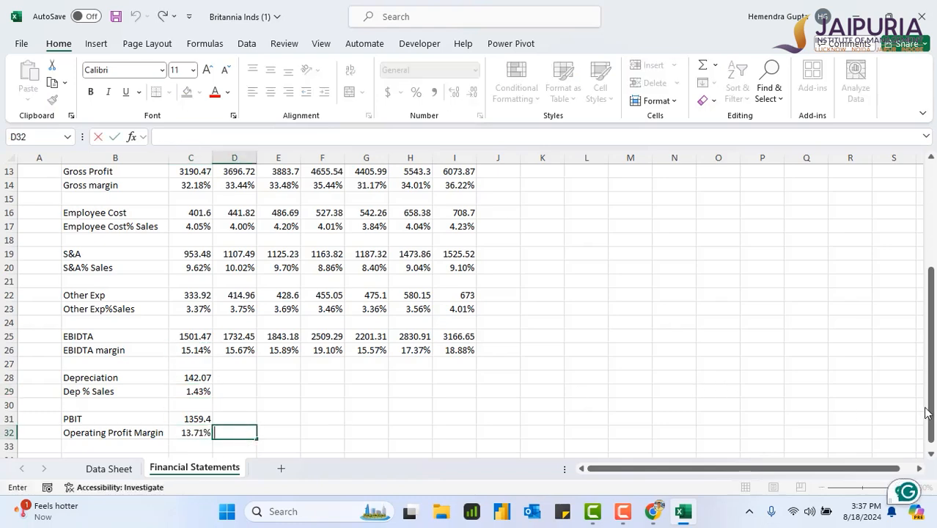
# Label B34 as Intres and link C34 to the Data Sheet's Mar-18 Interest figure with ='Data Sheet'!E27
pyautogui.moveTo(931, 412); pyautogui.dragTo(915, 445)
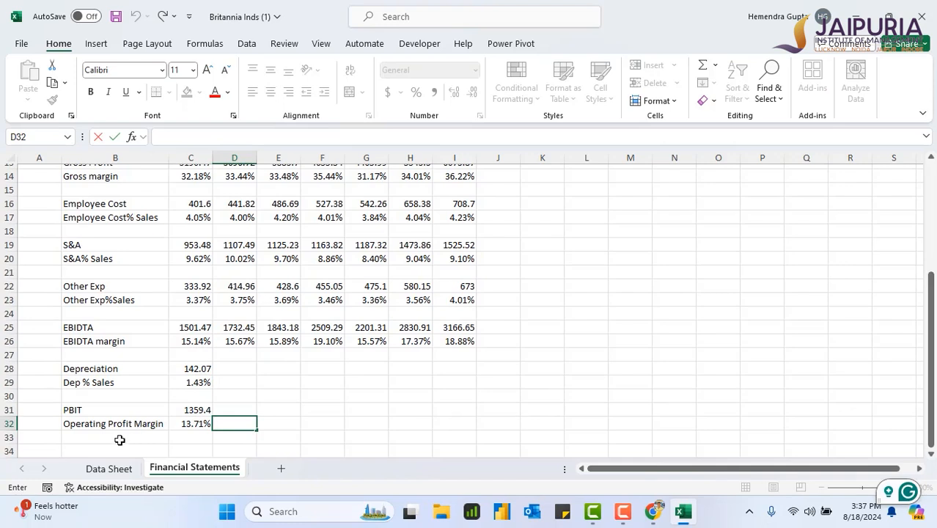
pyautogui.click(83, 449)
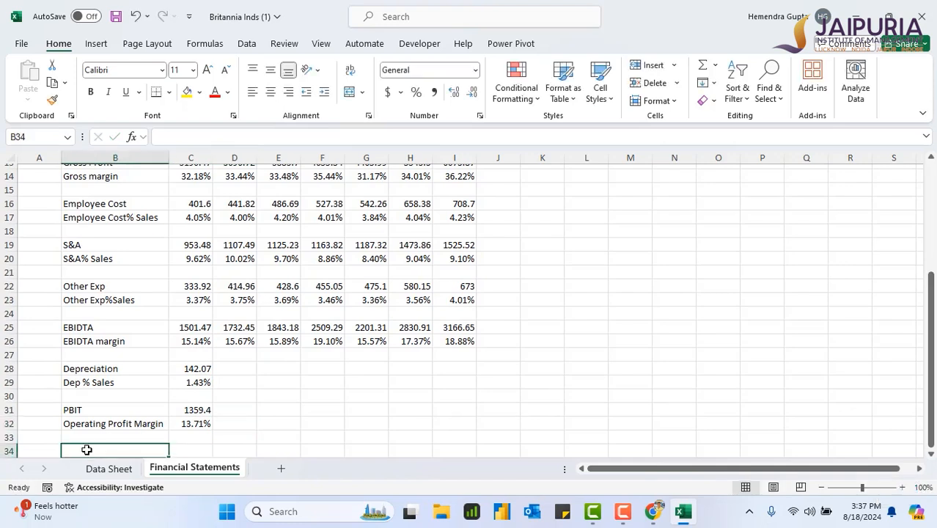
pyautogui.write('Intres')
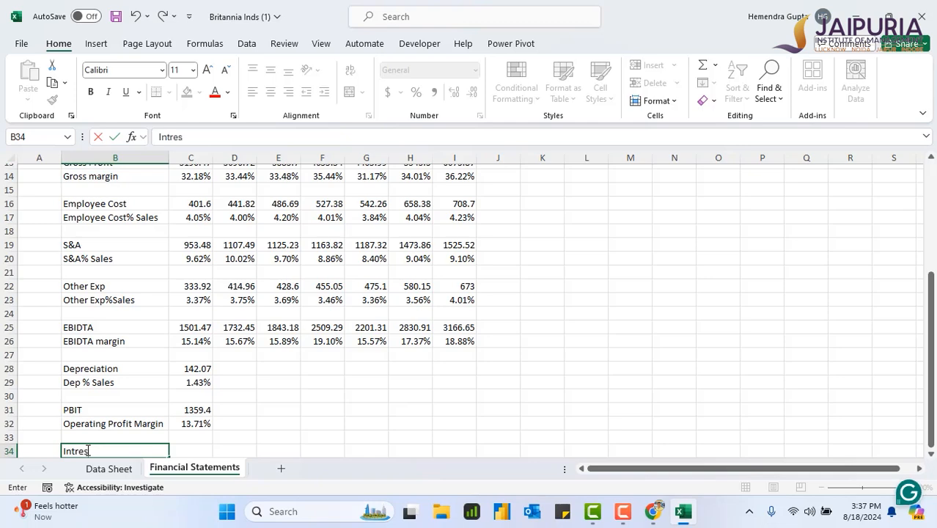
pyautogui.click(190, 449)
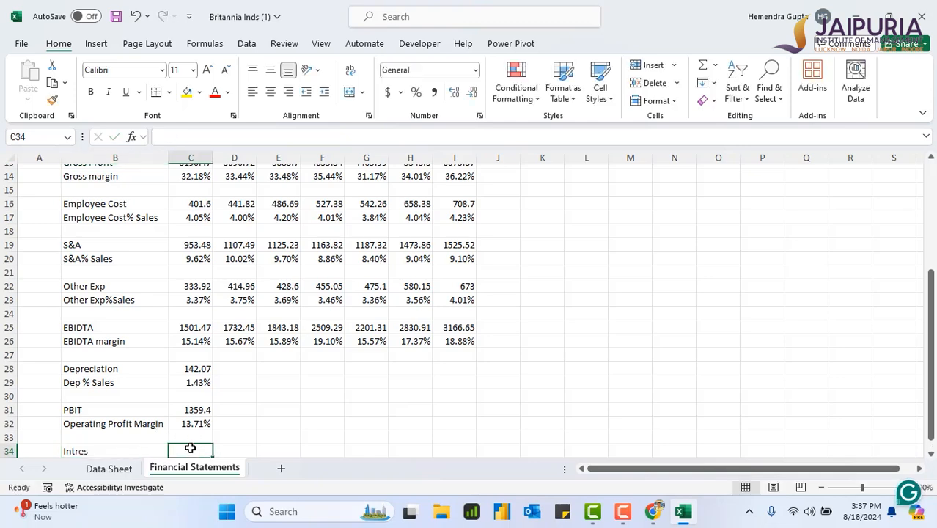
pyautogui.write('=')
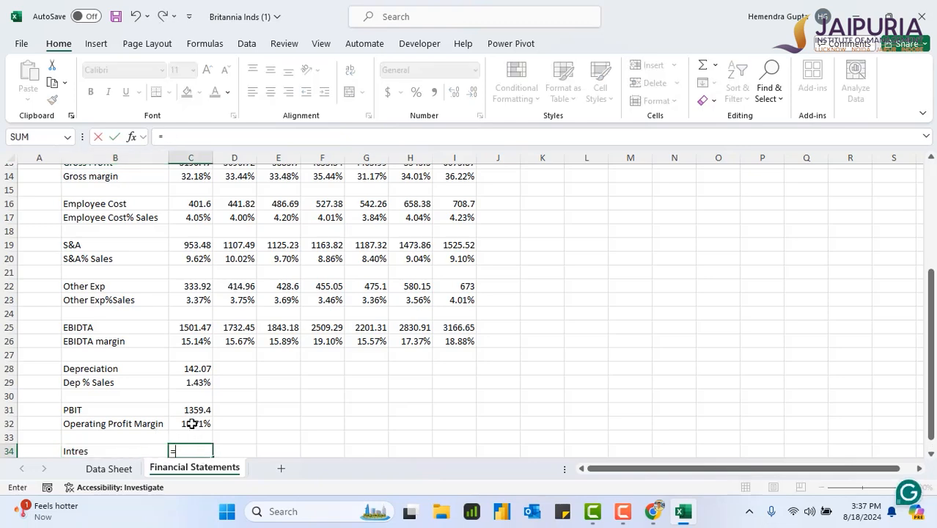
pyautogui.click(114, 472)
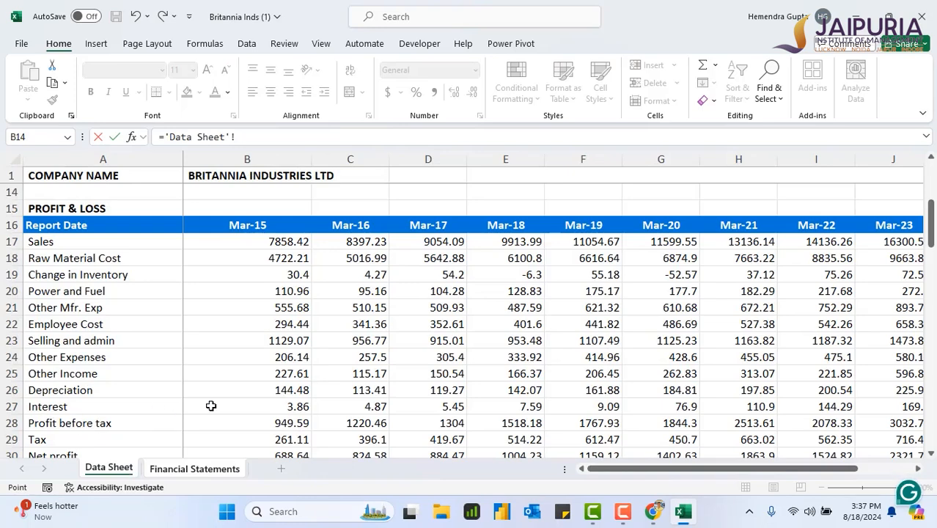
pyautogui.click(525, 407)
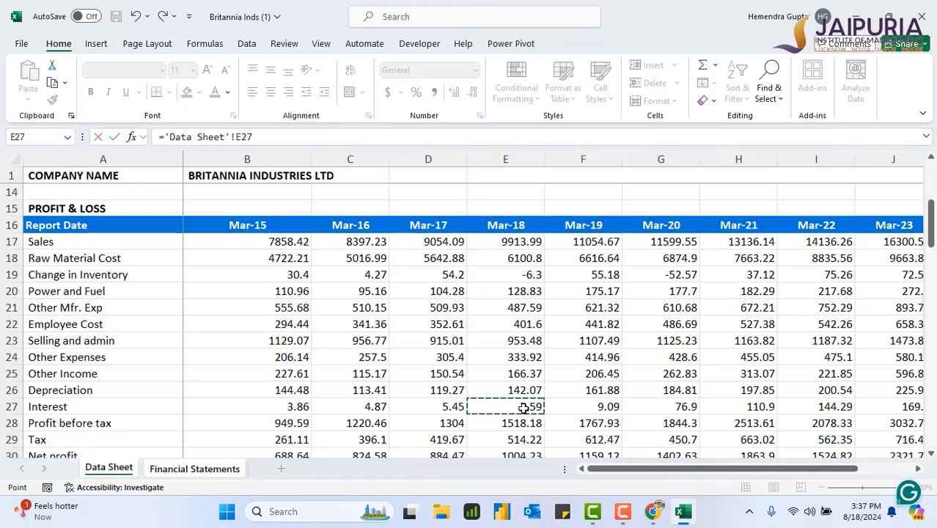
pyautogui.press('Return')
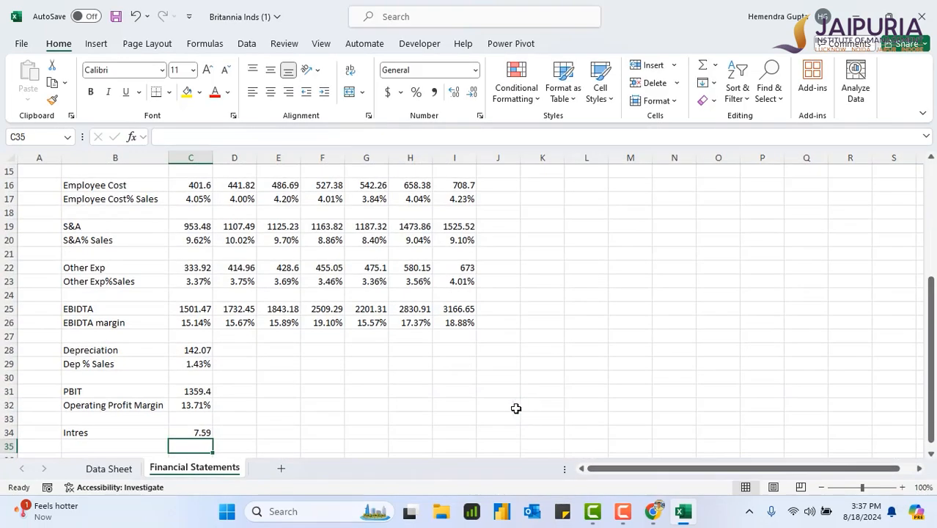
# Complete the cut-off label in B34 so it reads Intrest
pyautogui.doubleClick(101, 432)
pyautogui.write('t')
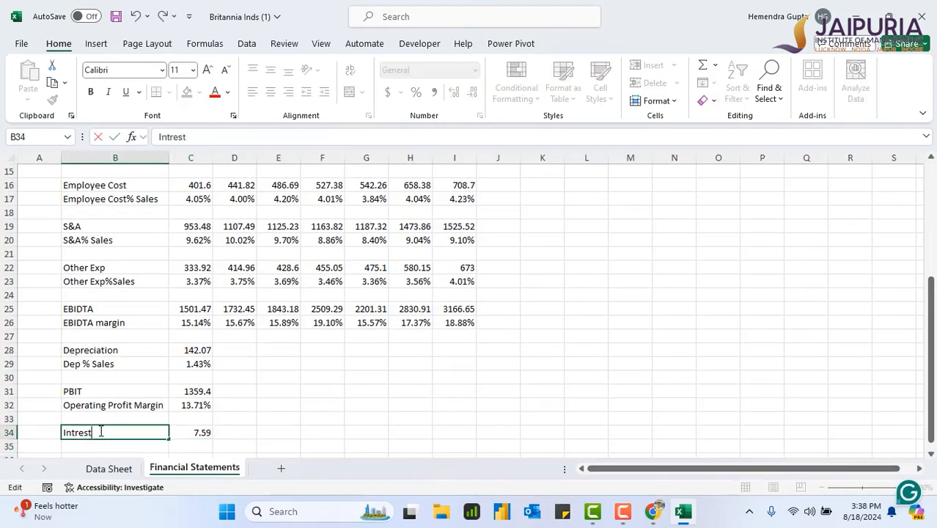
pyautogui.click(244, 428)
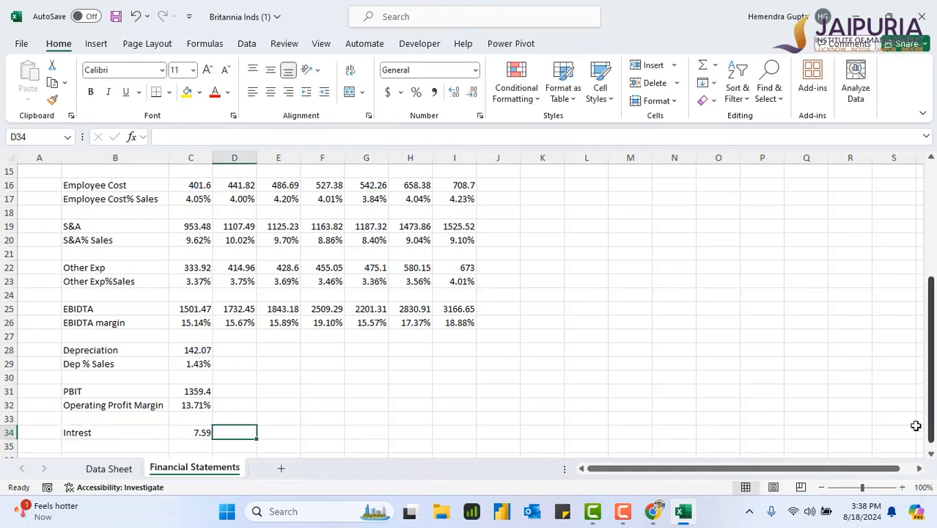
# Label B35, directly below the interest row, as Intrest% Sales
pyautogui.moveTo(932, 436); pyautogui.dragTo(932, 441)
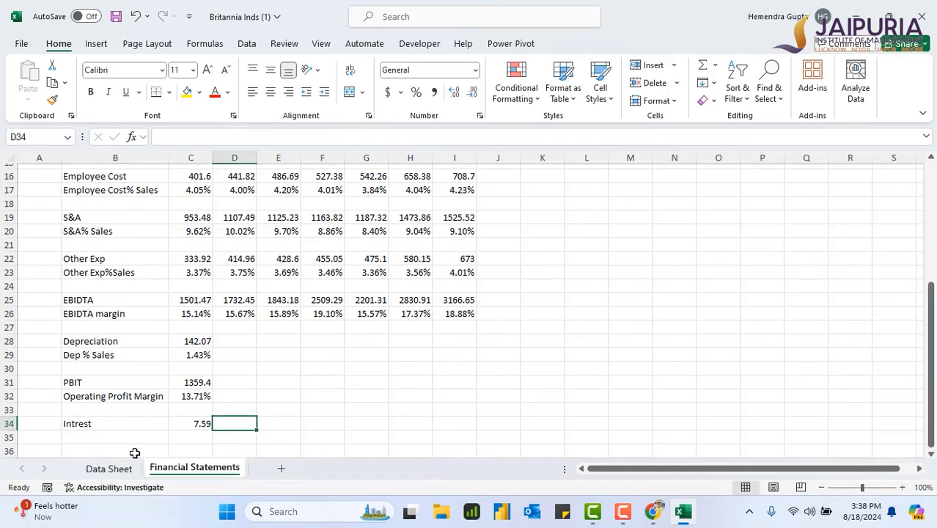
pyautogui.click(85, 437)
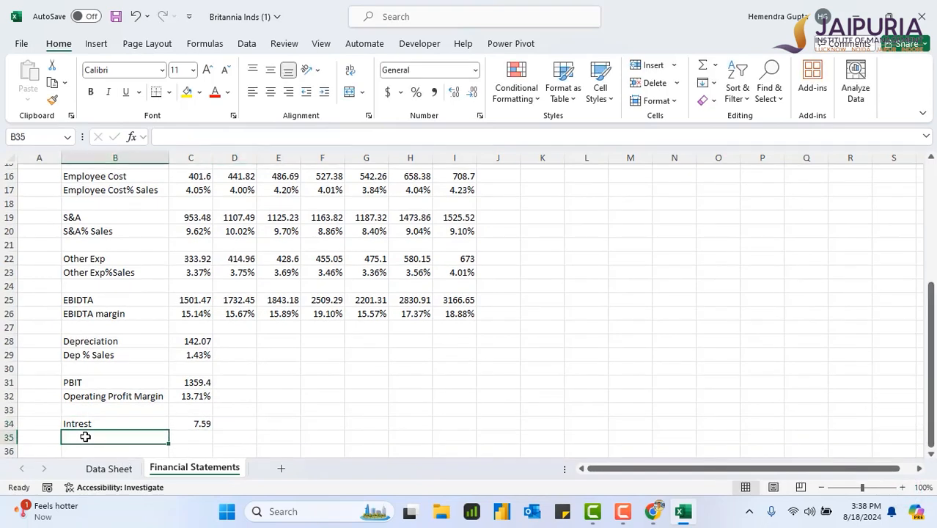
pyautogui.doubleClick(85, 437)
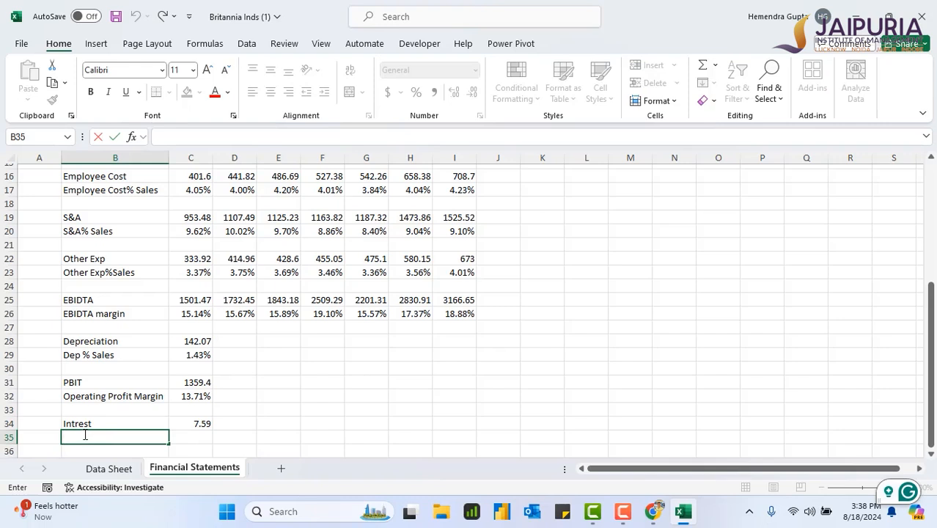
pyautogui.write('Intrest')
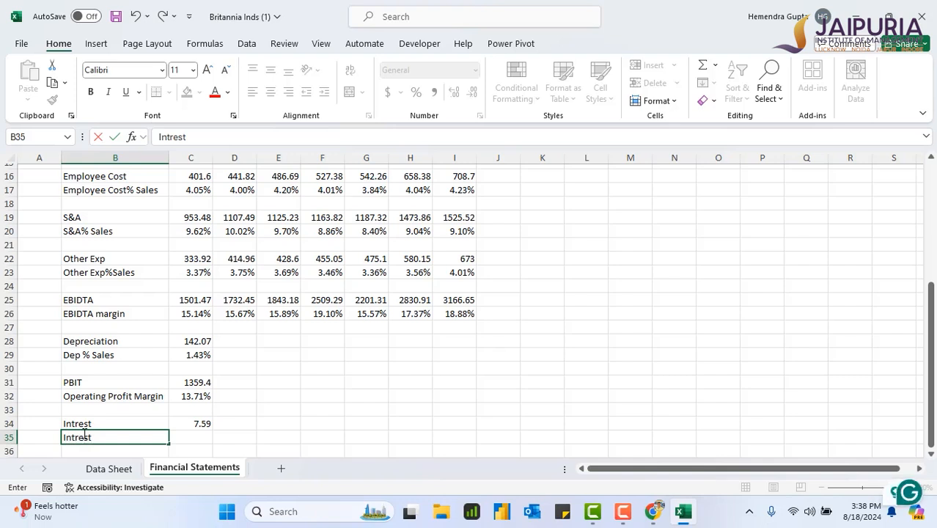
pyautogui.write('% Sales')
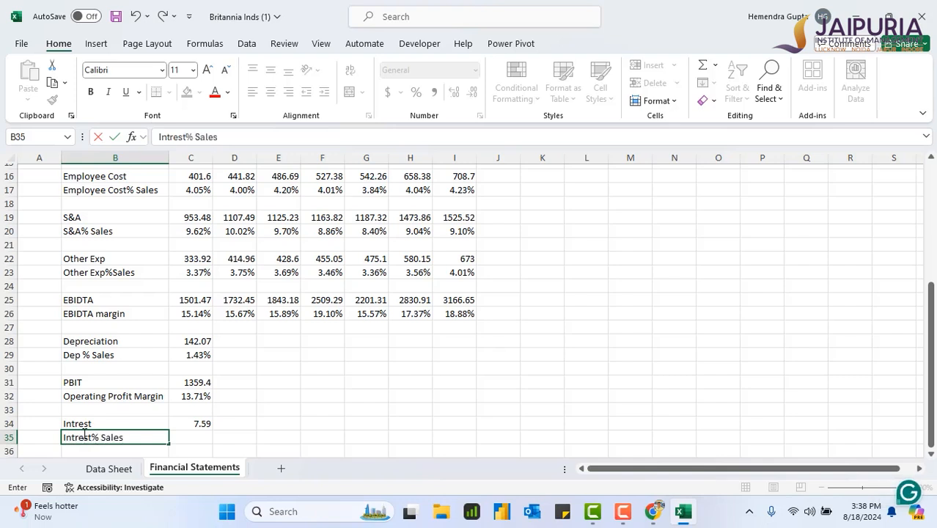
pyautogui.click(290, 358)
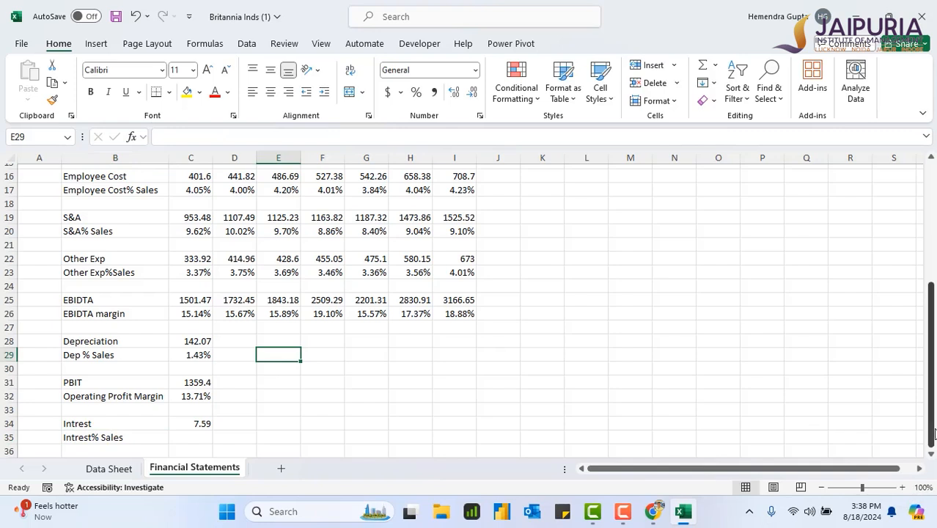
# Copy the Operating Profit Margin formula from C32 into C35 to calculate interest as a percentage of sales with =C34/C$7
pyautogui.moveTo(933, 434); pyautogui.dragTo(933, 435)
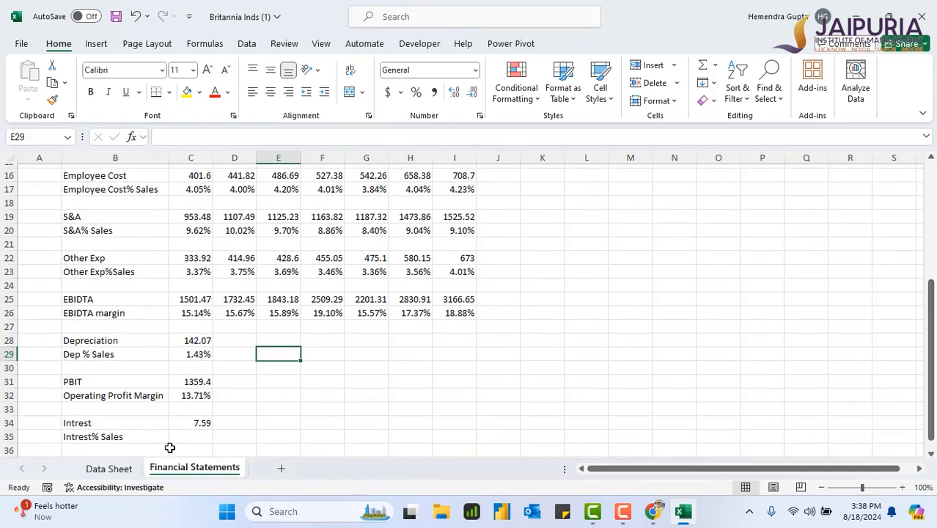
pyautogui.click(192, 446)
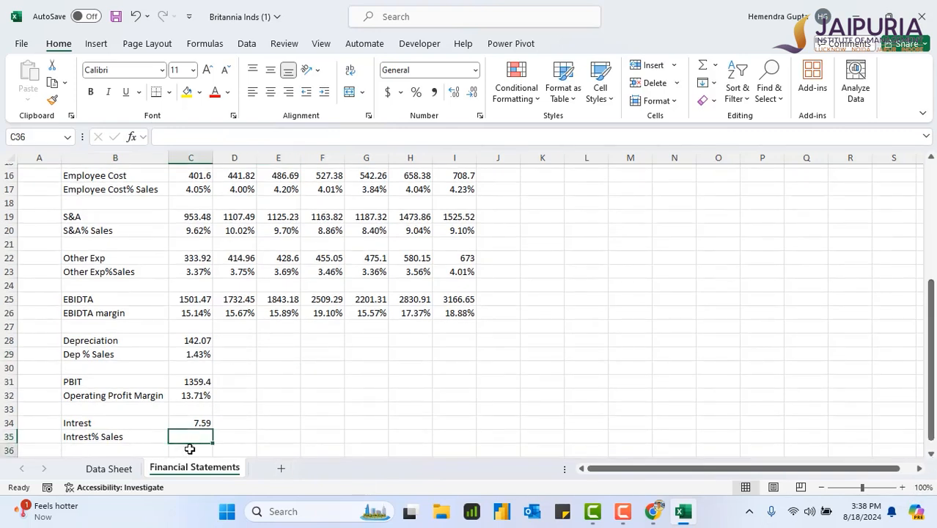
pyautogui.click(198, 393)
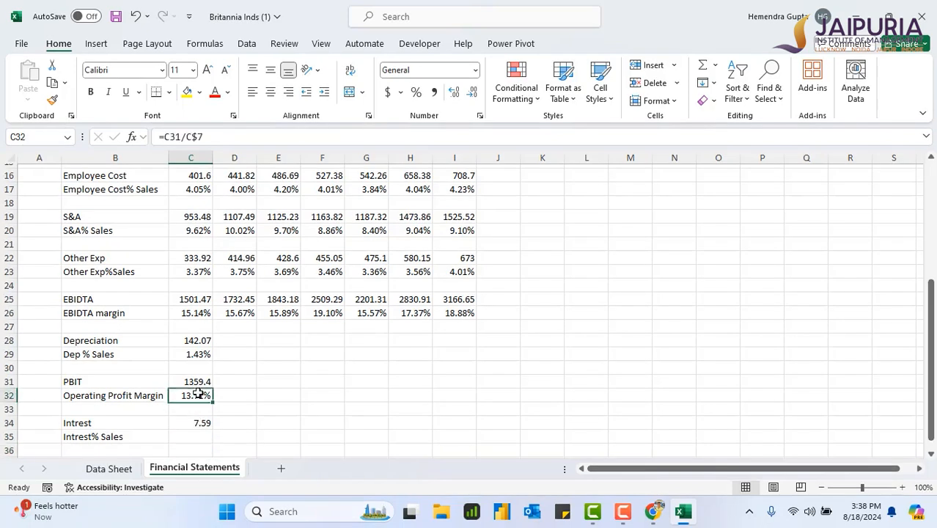
pyautogui.hotkey('ctrl', 'c')
pyautogui.click(195, 438)
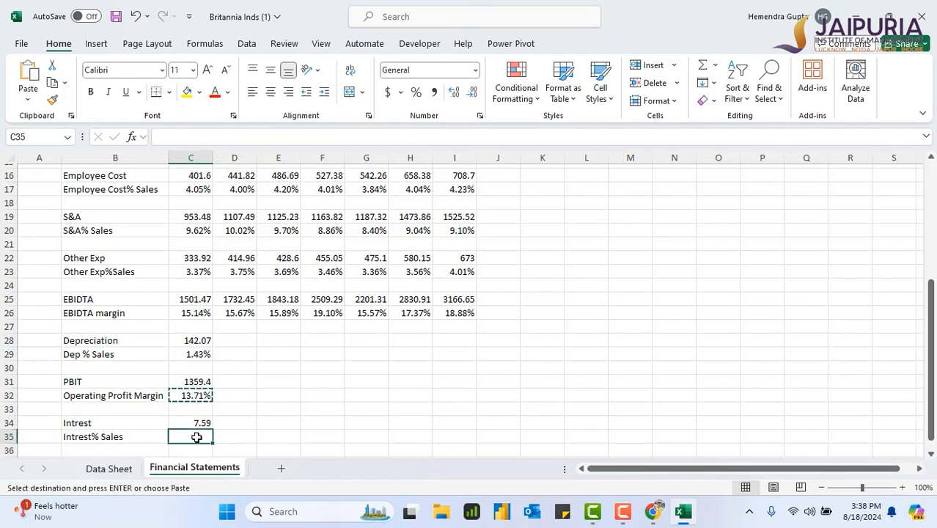
pyautogui.hotkey('ctrl', 'v')
pyautogui.doubleClick(282, 436)
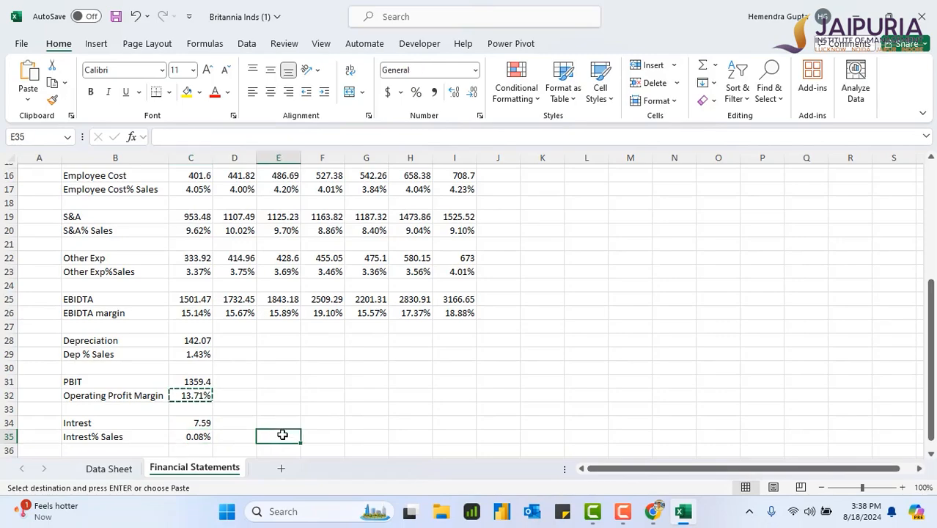
# Check the Data Sheet for the next profit and loss item and label B37 on Financial Statements as Other Income
pyautogui.click(110, 469)
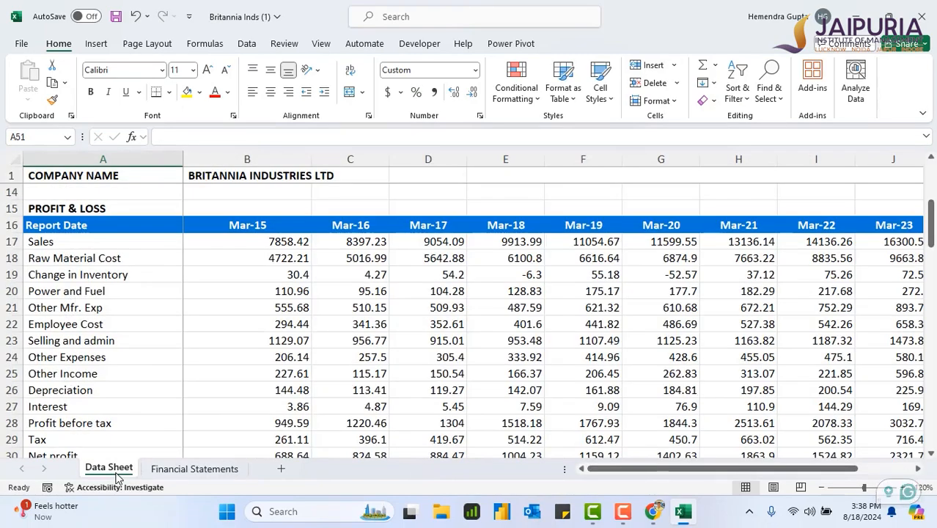
pyautogui.click(187, 470)
pyautogui.moveTo(922, 415); pyautogui.dragTo(922, 429)
pyautogui.click(98, 446)
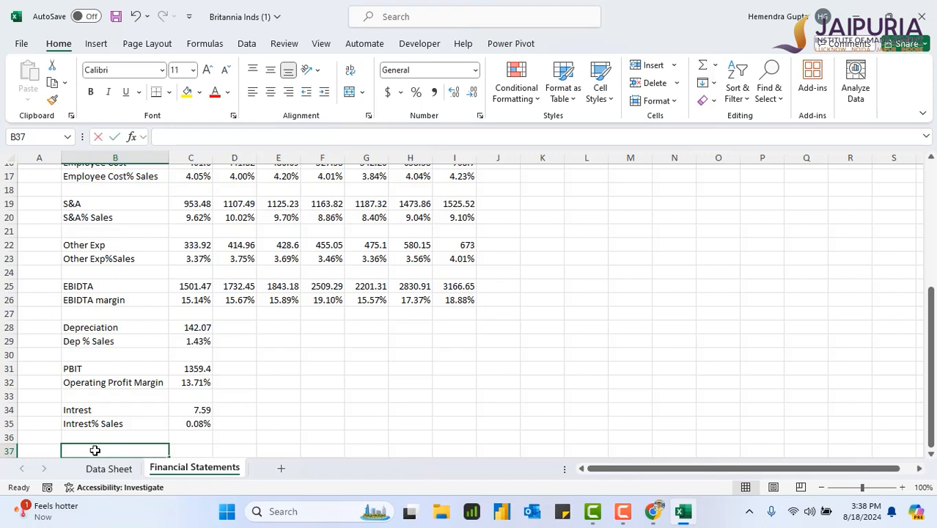
pyautogui.write('Other')
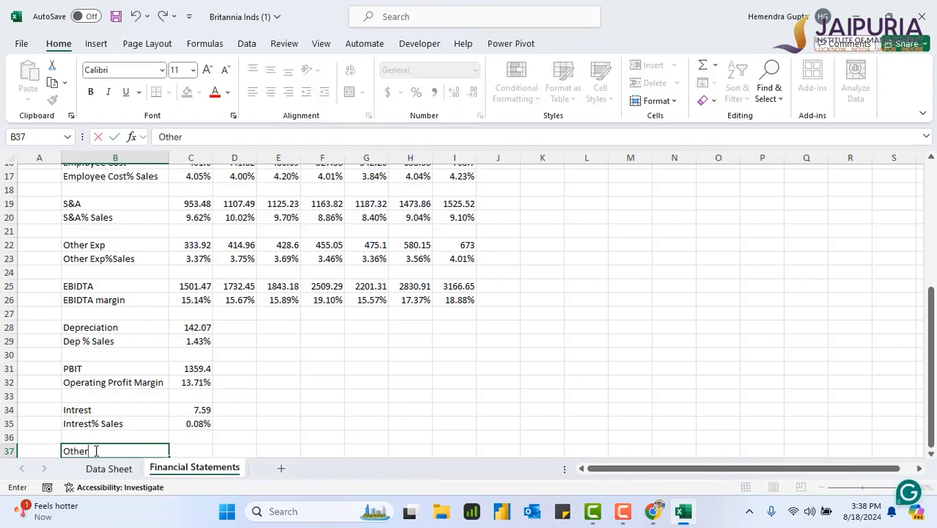
pyautogui.write(' Income')
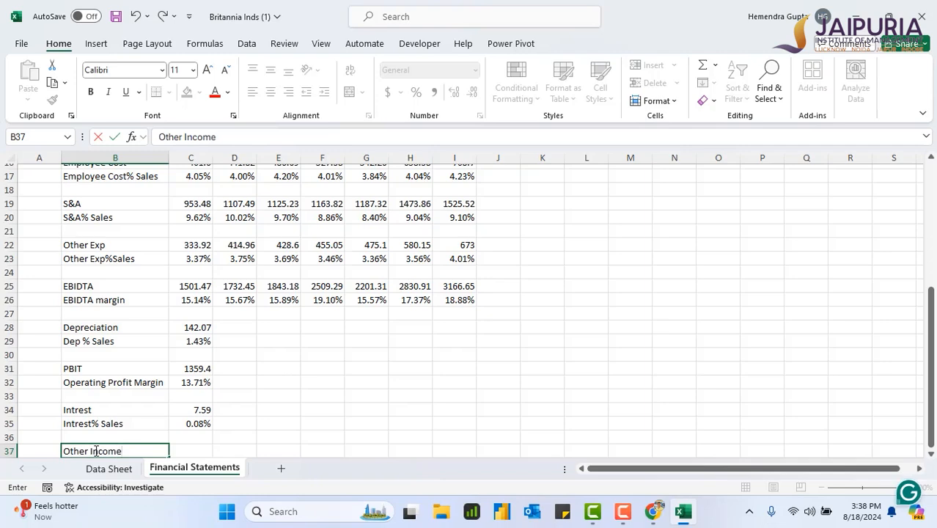
# Link C37 to the Data Sheet's Mar-18 Other Income figure in E25
pyautogui.click(182, 451)
pyautogui.write('=')
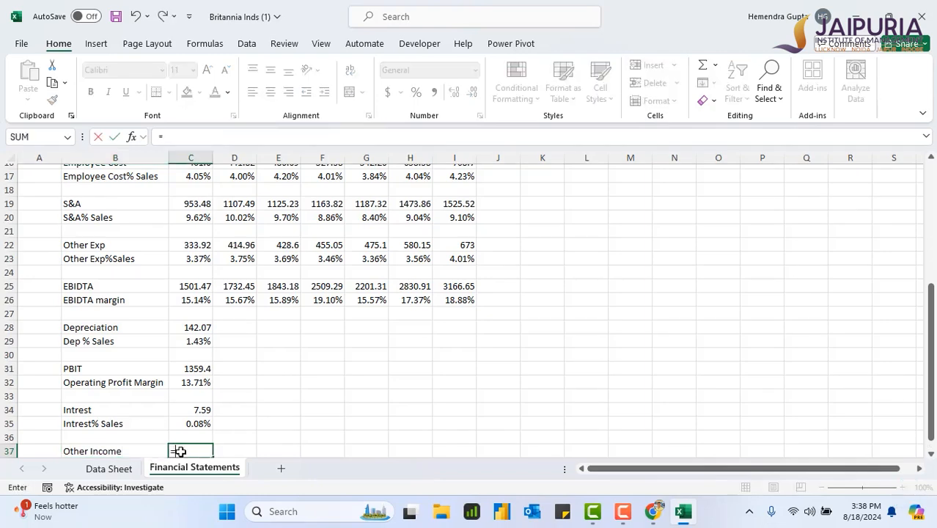
pyautogui.click(109, 469)
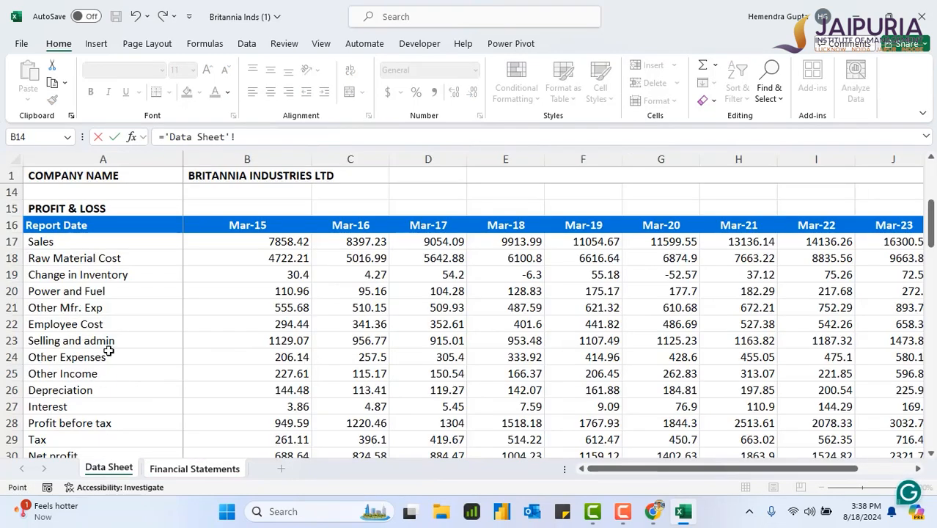
pyautogui.click(521, 374)
pyautogui.press('Return')
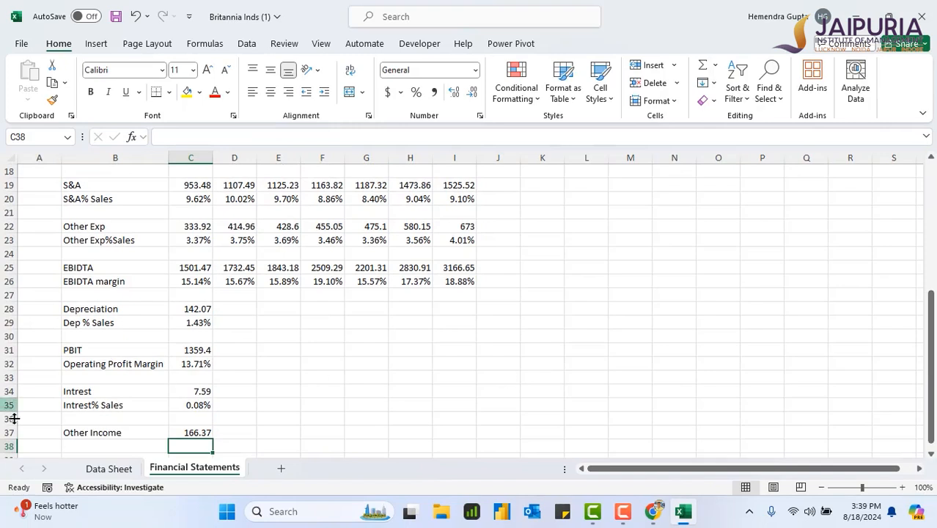
# Label B38, directly below the other income row, as Other Income% Sales
pyautogui.click(88, 449)
pyautogui.write('Other ')
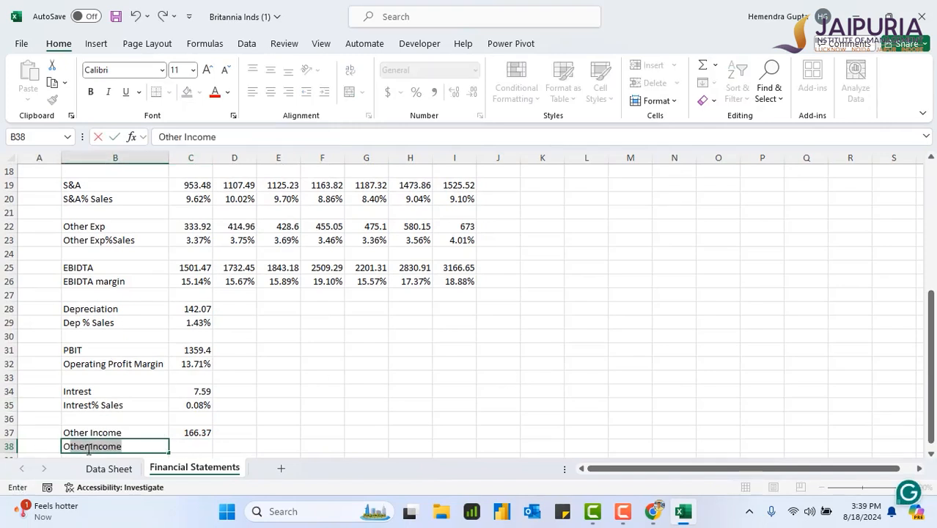
pyautogui.write('I')
pyautogui.write('ther I')
pyautogui.write('ncome%')
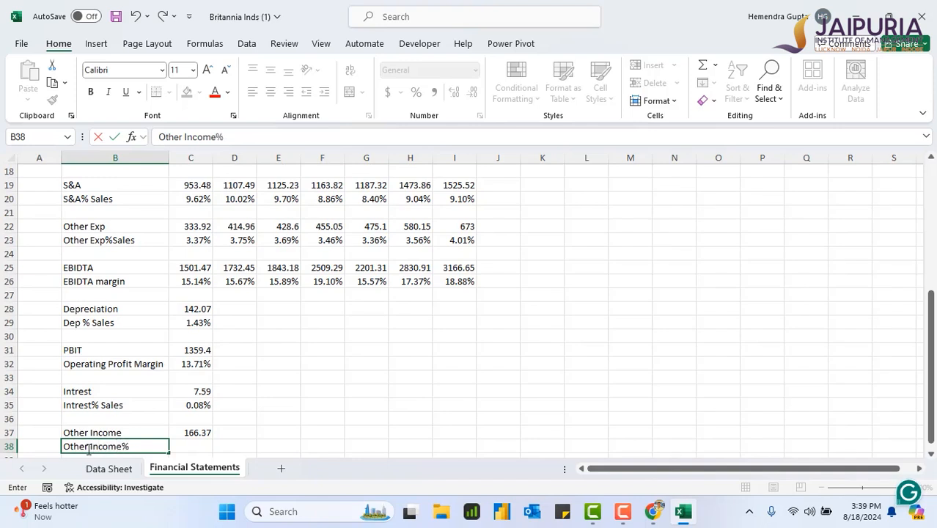
pyautogui.write(' Sales')
# Copy the Intrest% Sales formula from C35 into C38 to get =C37/C$7
pyautogui.click(206, 447)
pyautogui.click(197, 407)
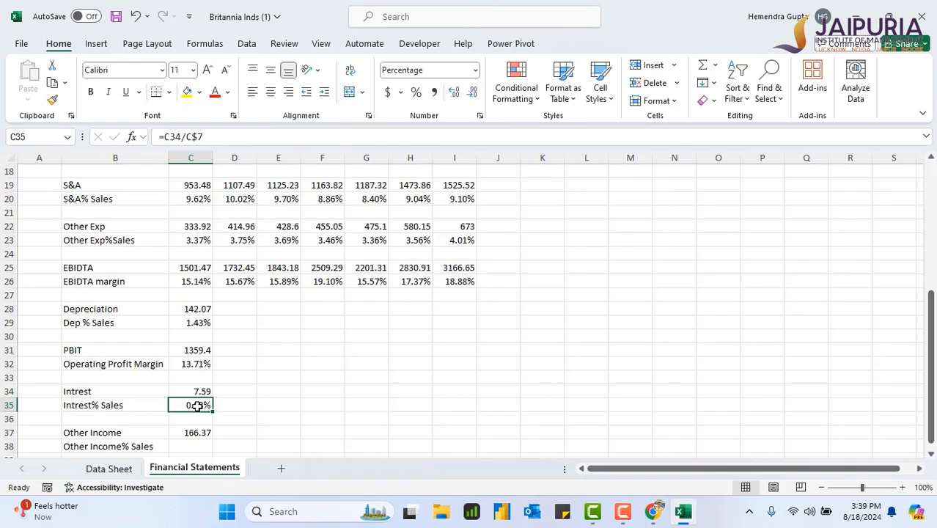
pyautogui.hotkey('ctrl', 'c')
pyautogui.click(196, 444)
pyautogui.hotkey('ctrl', 'v')
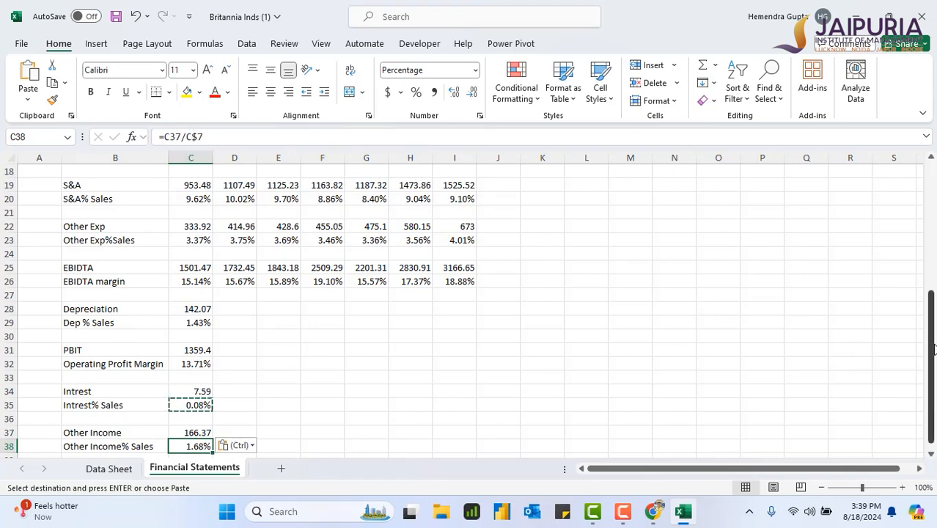
# Label B40 as PBT, leaving row 39 blank below the other income rows
pyautogui.moveTo(931, 350); pyautogui.dragTo(931, 359)
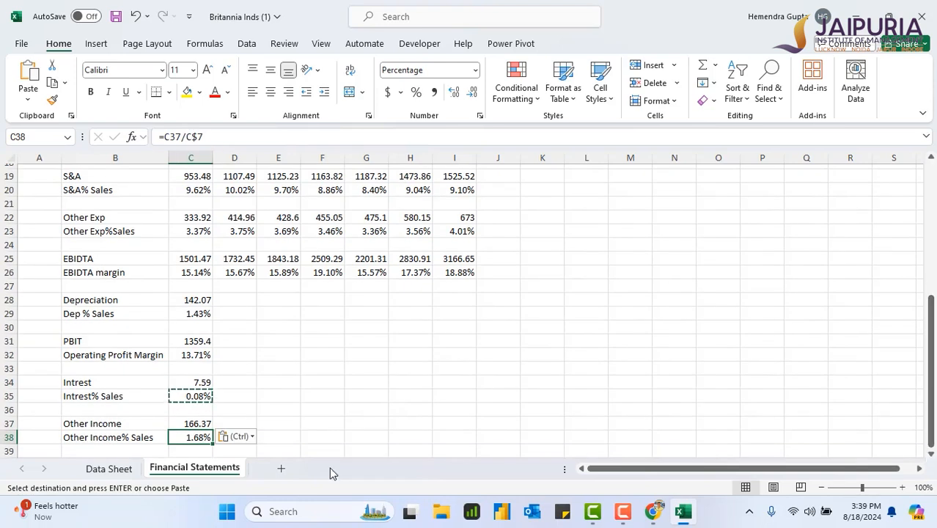
pyautogui.click(359, 448)
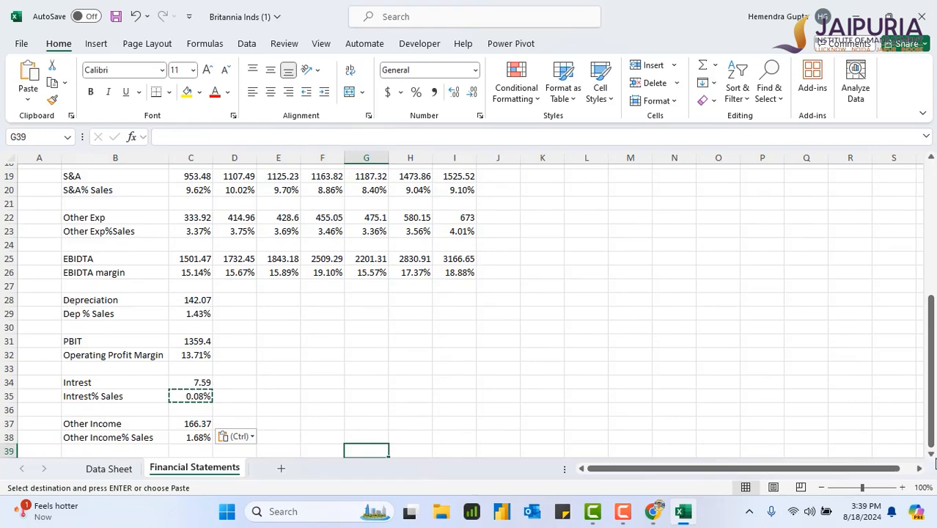
pyautogui.click(931, 459)
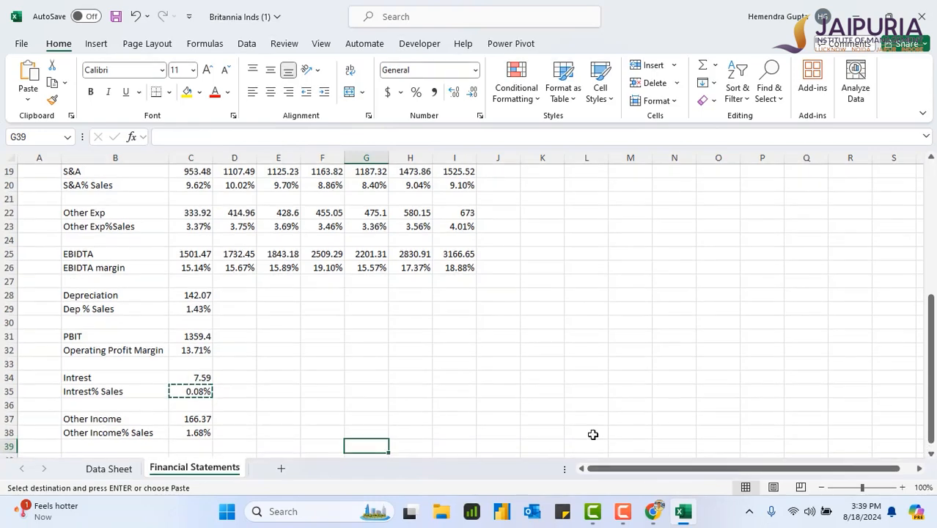
pyautogui.click(90, 445)
pyautogui.press('Down')
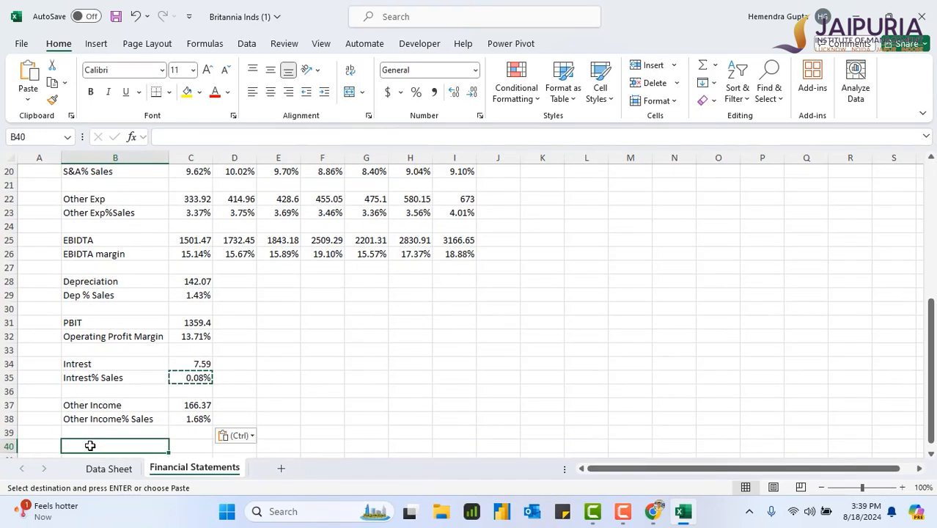
pyautogui.write('PBT')
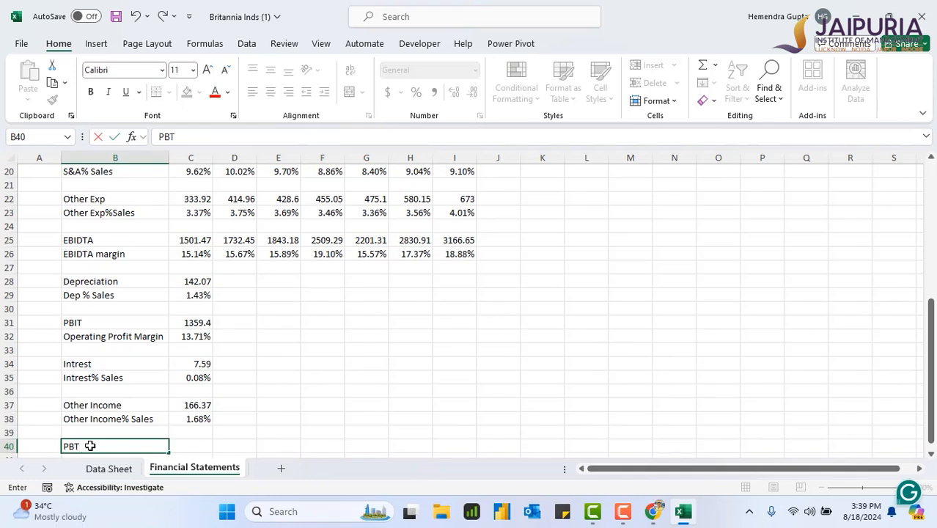
# Calculate Mar-18 PBT in C40 as PBIT minus interest plus other income with =C31-C34+C37
pyautogui.click(176, 444)
pyautogui.write('=')
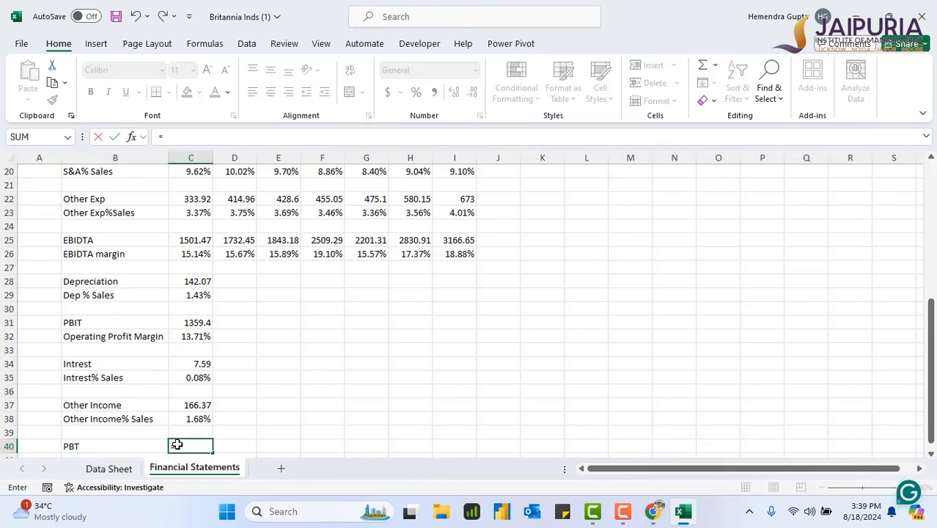
pyautogui.click(196, 321)
pyautogui.write('-')
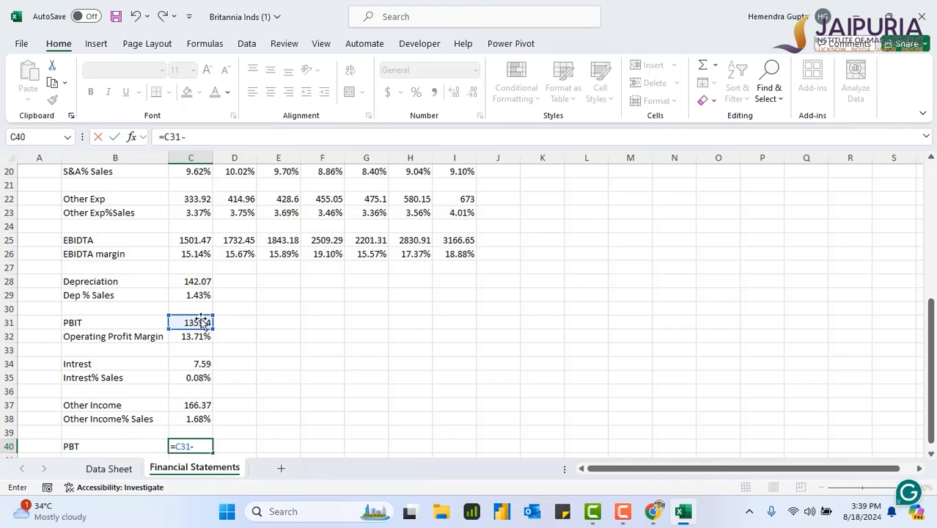
pyautogui.click(196, 365)
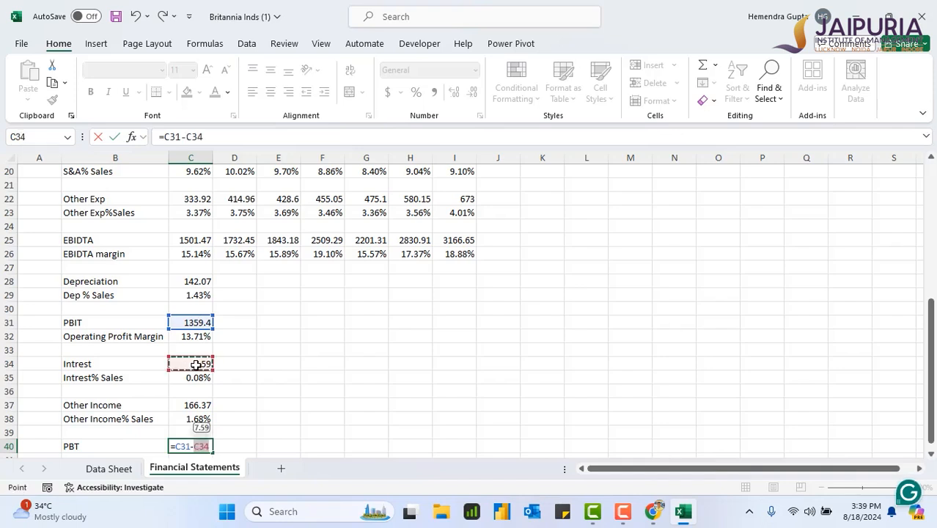
pyautogui.click(216, 135)
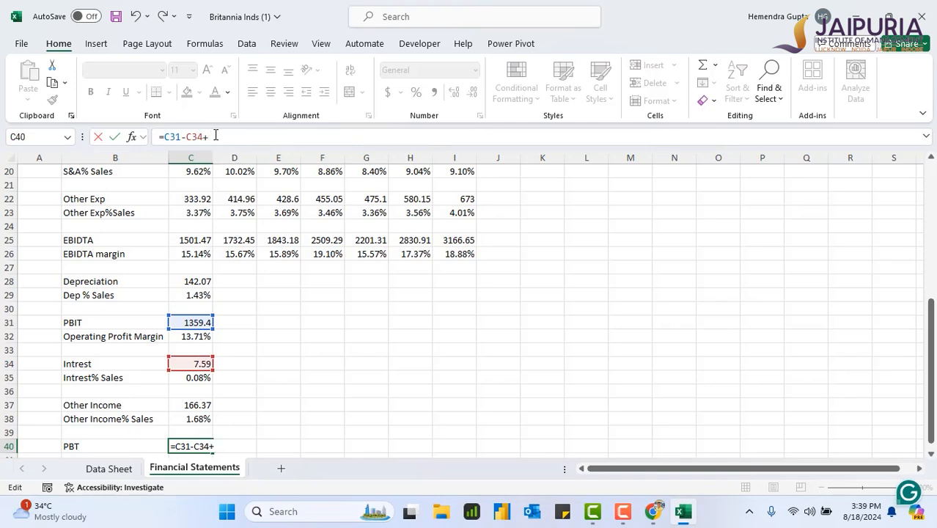
pyautogui.write('+')
pyautogui.click(198, 404)
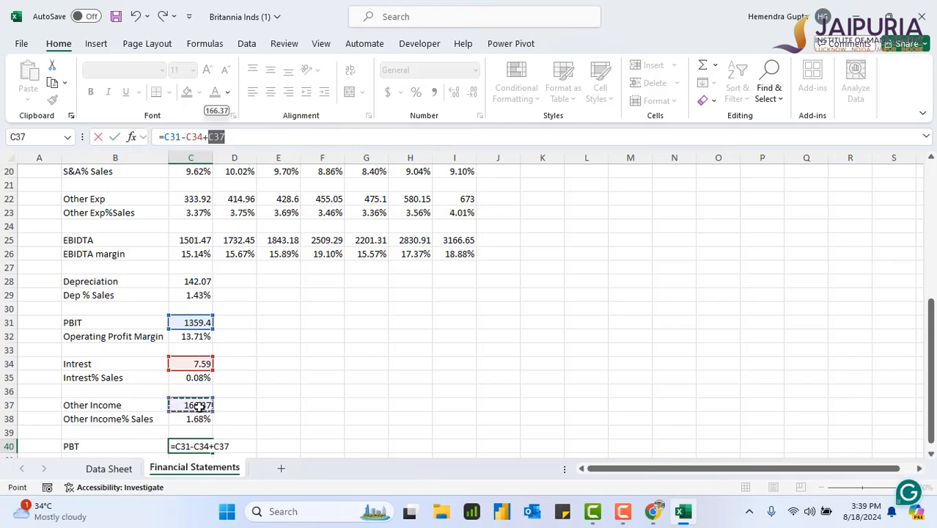
pyautogui.press('Return')
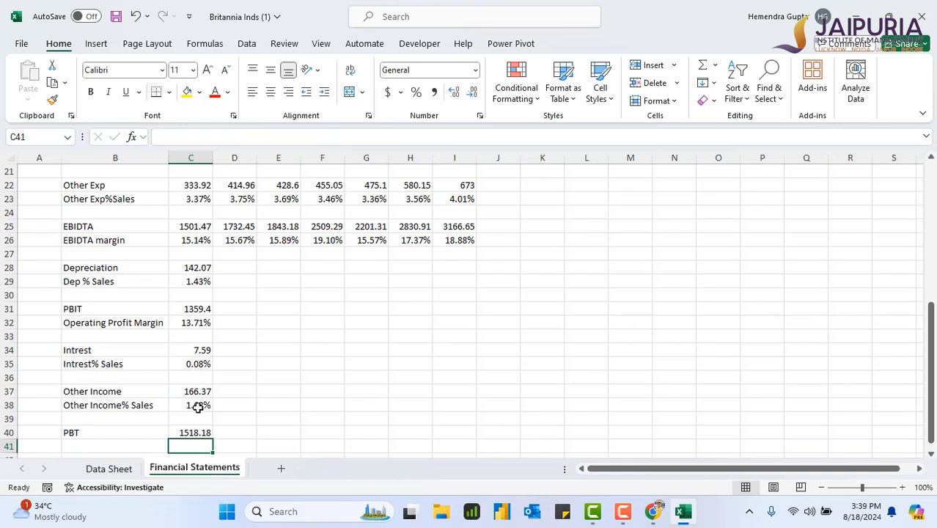
# Label B41, directly below the PBT row, as PBT Margin
pyautogui.click(77, 444)
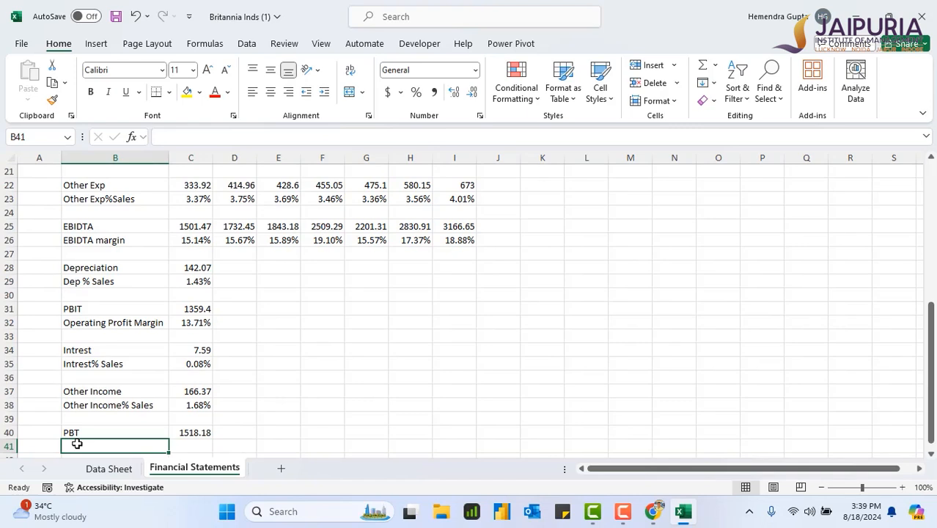
pyautogui.write('PBT')
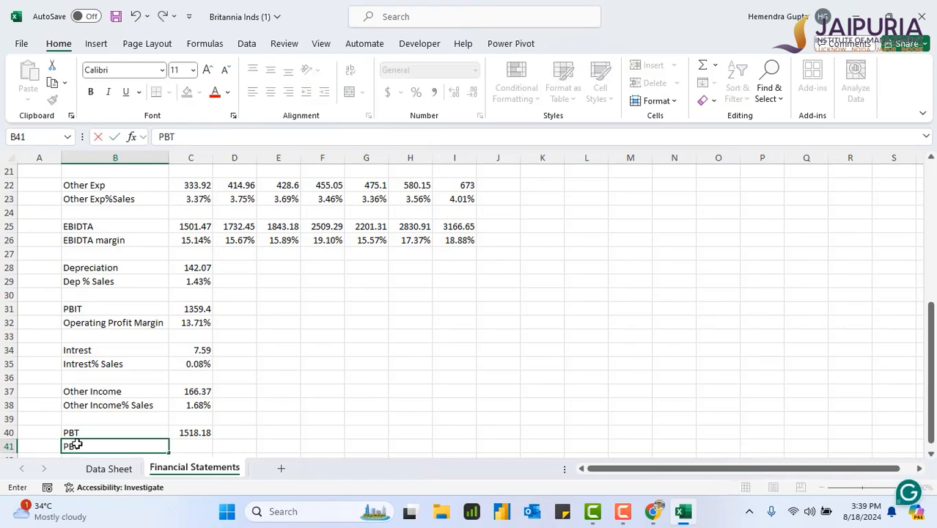
pyautogui.write(' Margin')
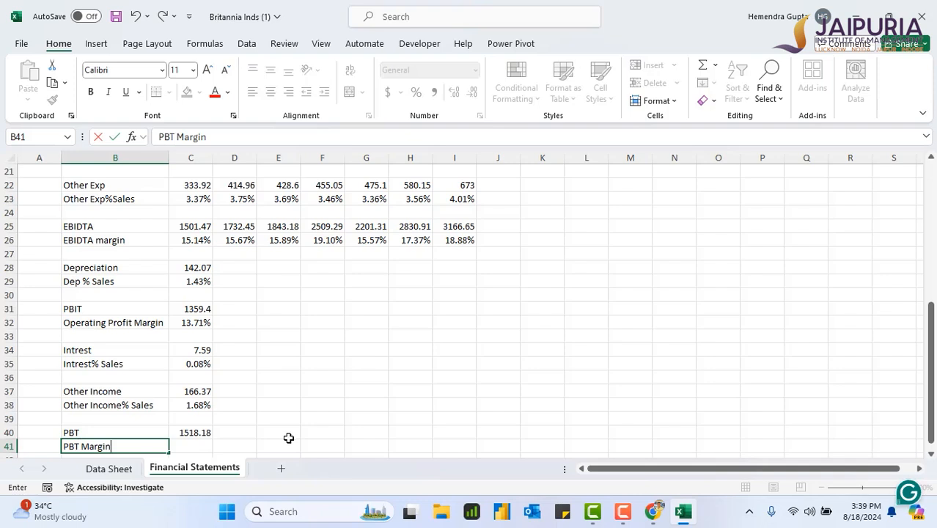
# Calculate the Mar-18 PBT margin in C41 by dividing PBT in C40 by the sales in C7
pyautogui.click(203, 446)
pyautogui.write('=')
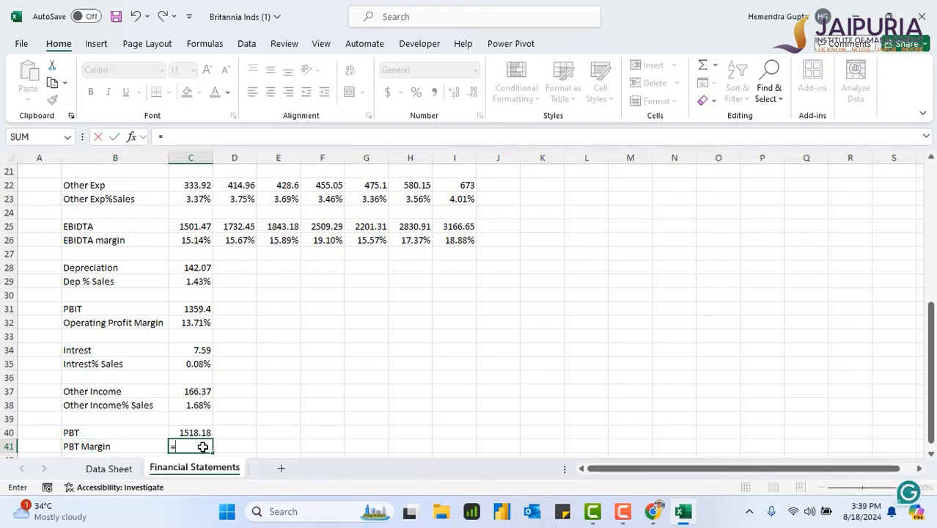
pyautogui.click(196, 433)
pyautogui.write('/')
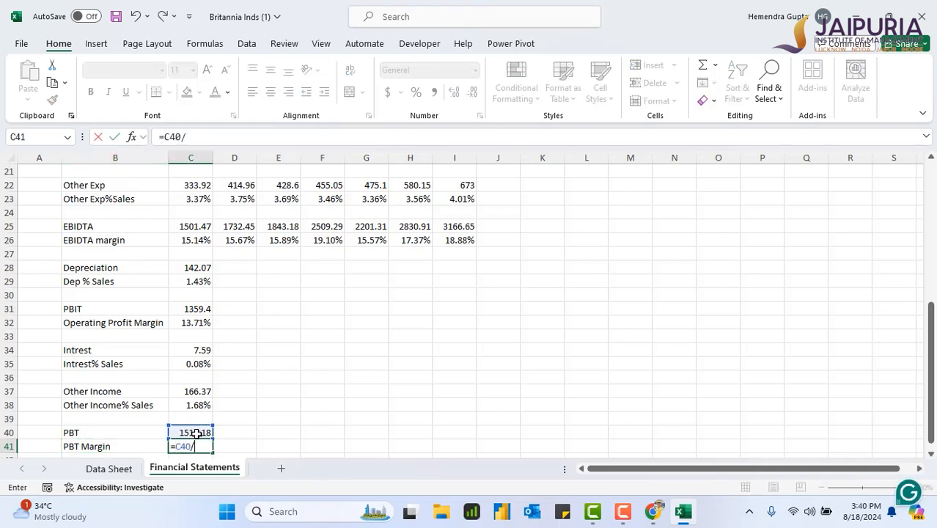
pyautogui.scroll(7, 196, 434)
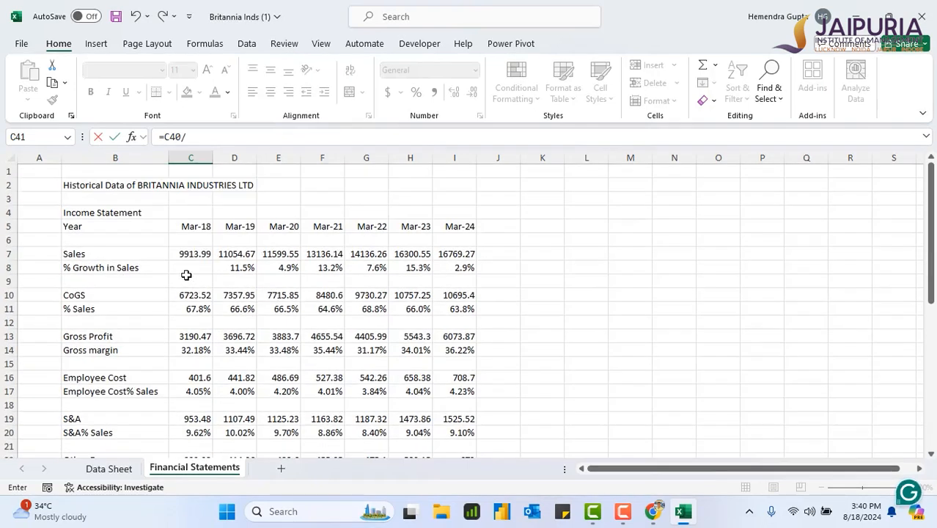
pyautogui.click(184, 254)
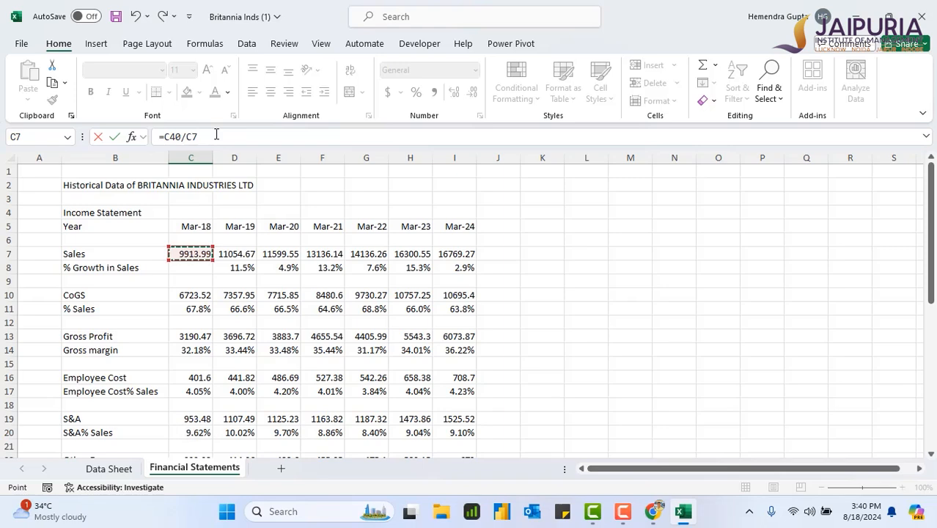
pyautogui.click(214, 136)
pyautogui.press('Return')
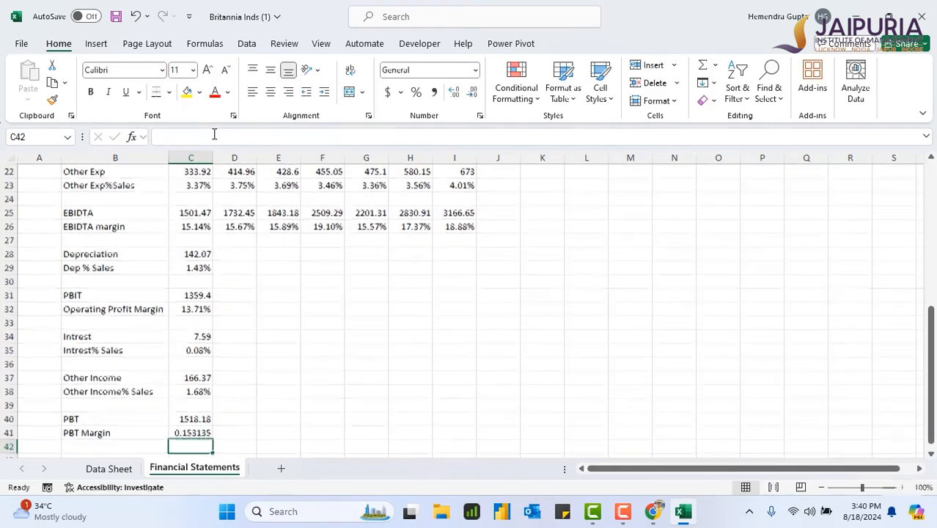
# Format the PBT margin in C41 as a percentage with one decimal place
pyautogui.click(201, 434)
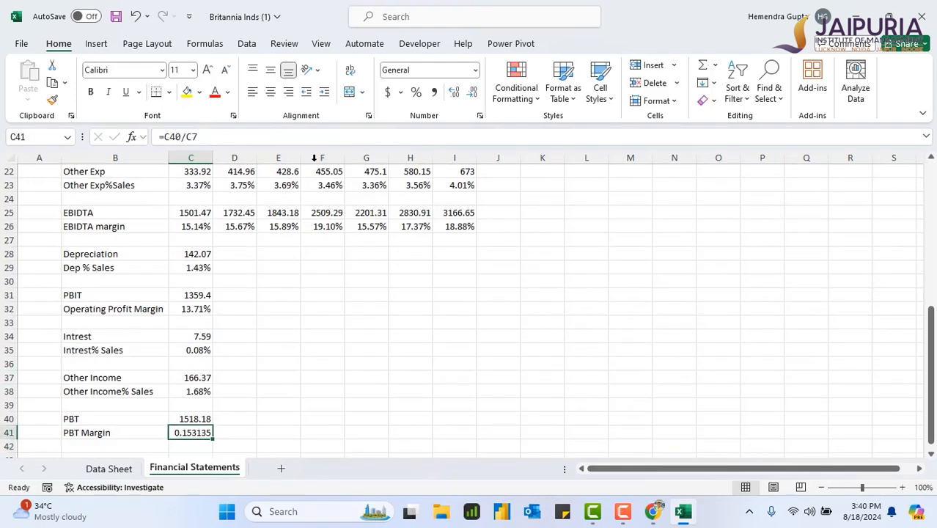
pyautogui.click(415, 93)
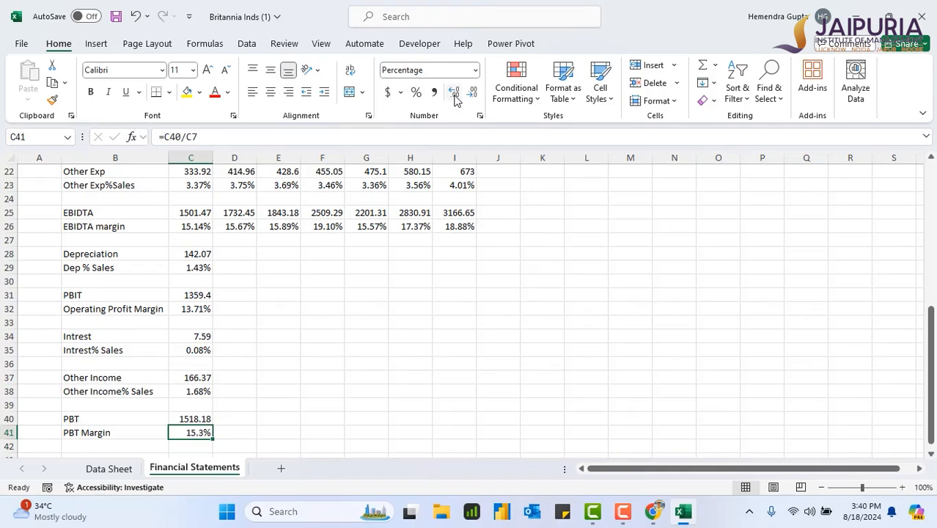
# Label B43 as Tax, leaving row 42 blank below the PBT Margin row
pyautogui.click(932, 455)
pyautogui.click(931, 454)
pyautogui.click(120, 429)
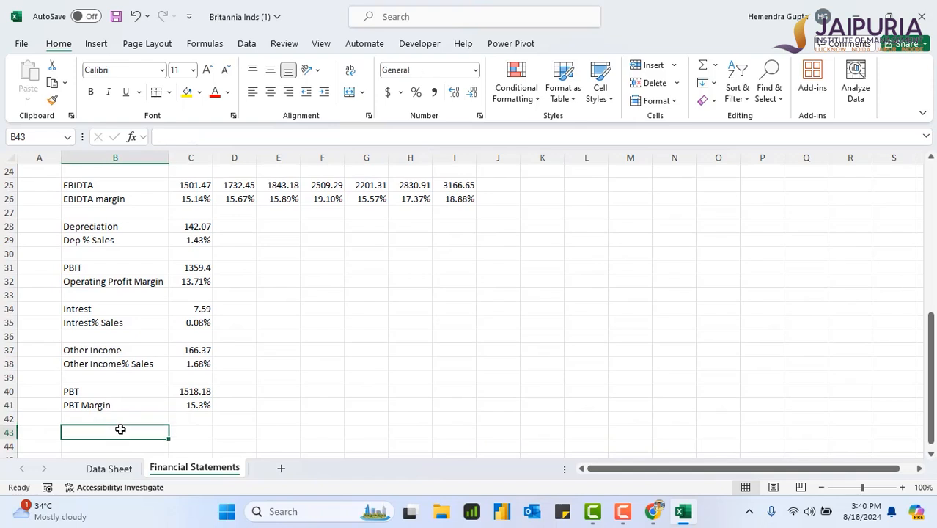
pyautogui.write('Tax')
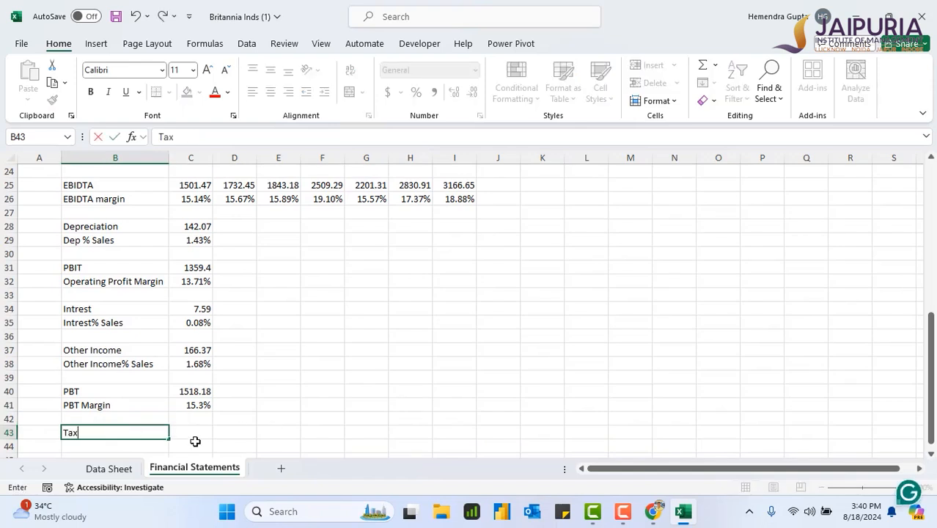
# Link the Mar-18 tax in C43 to cell E29 of the Data Sheet
pyautogui.click(190, 432)
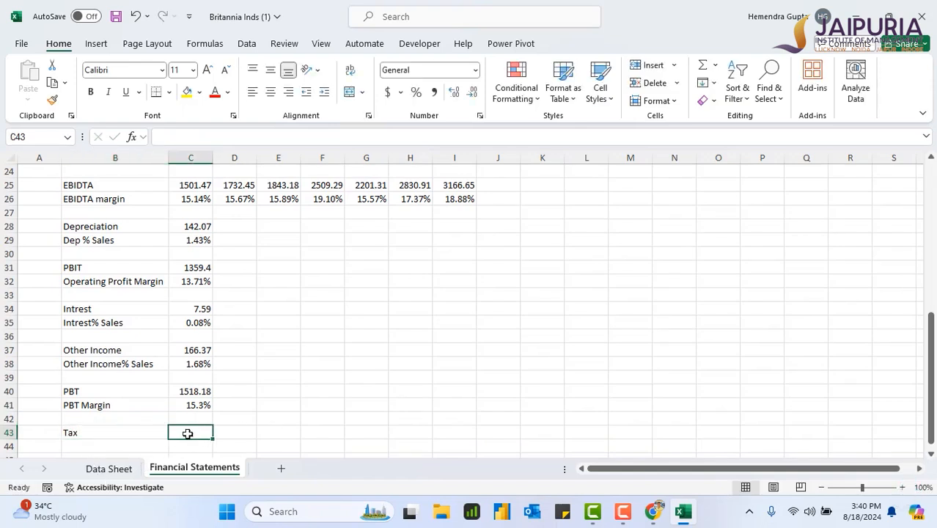
pyautogui.write('=')
pyautogui.click(134, 467)
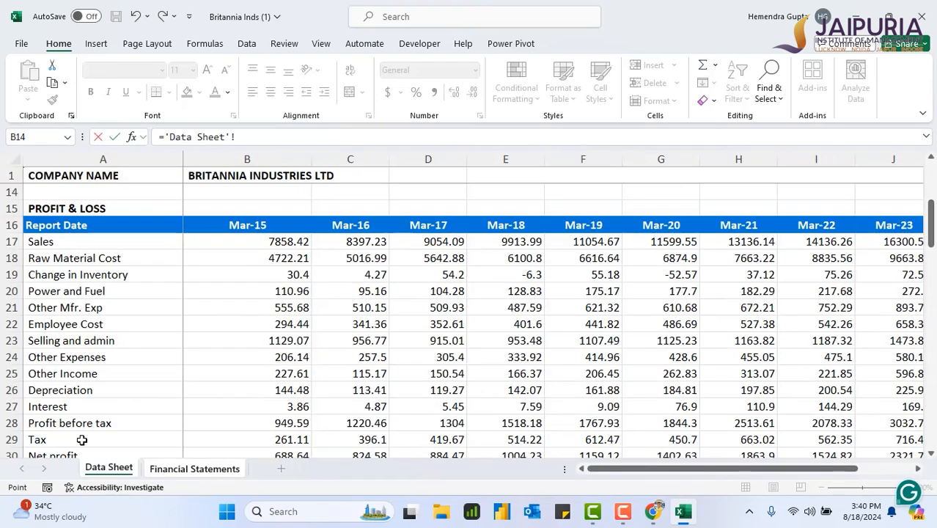
pyautogui.click(526, 439)
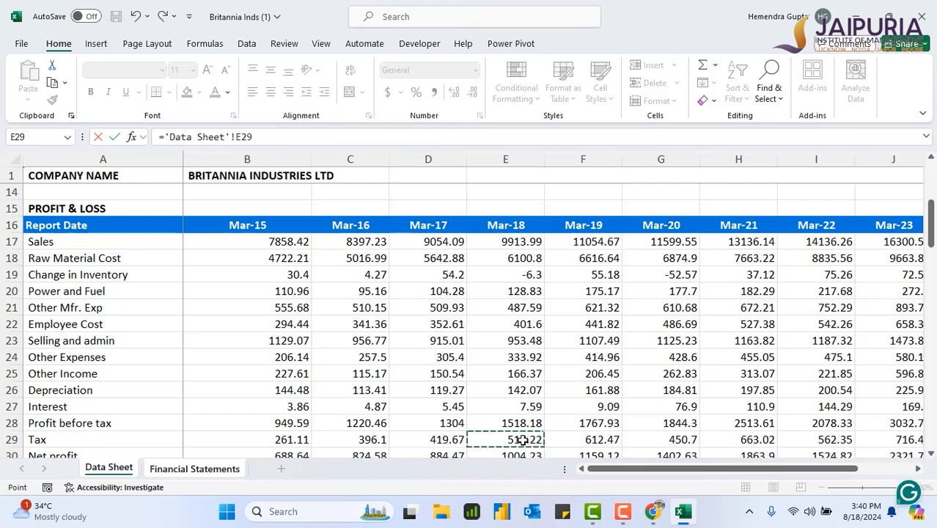
pyautogui.press('Return')
# Label B44, directly below the Tax row, as Effective Tax Rate
pyautogui.doubleClick(83, 445)
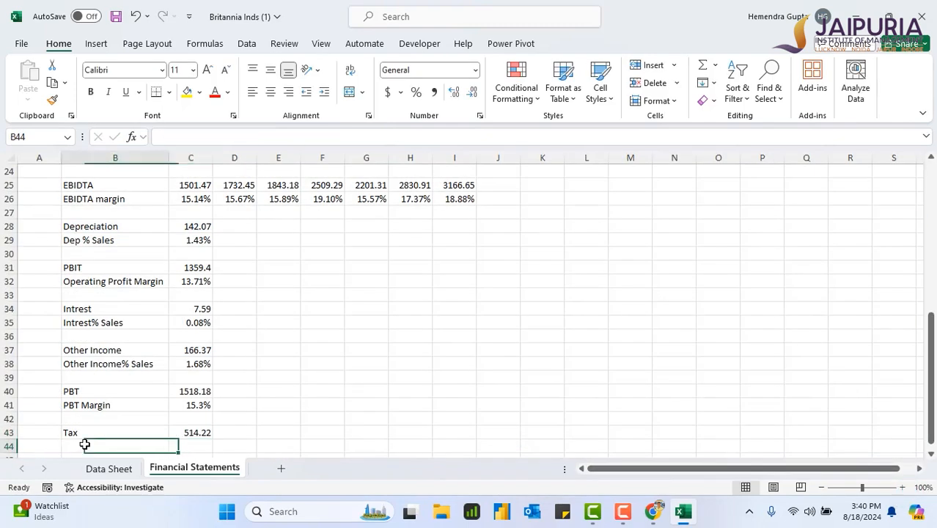
pyautogui.write('Eff')
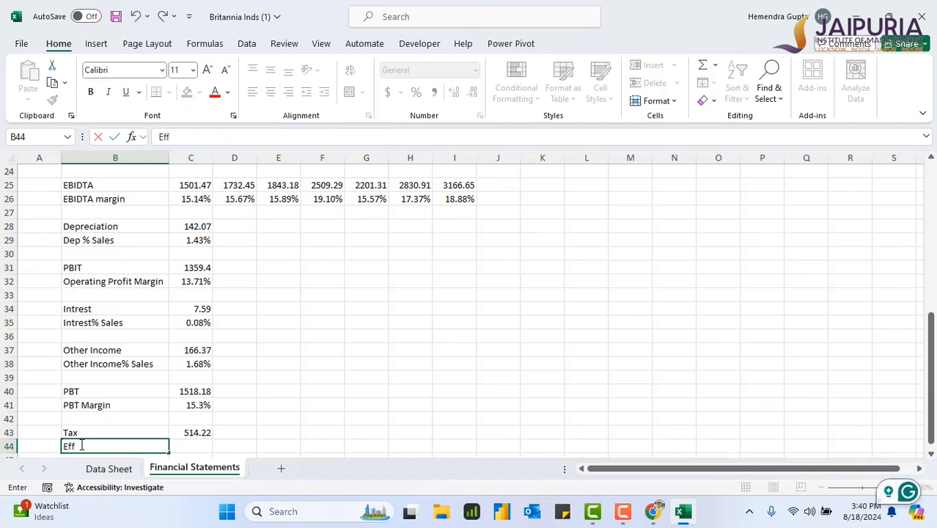
pyautogui.write('ective')
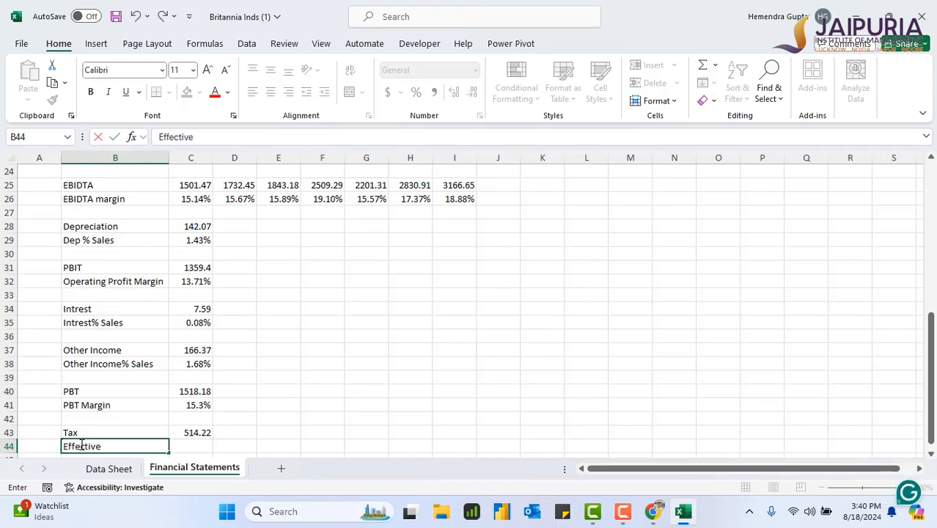
pyautogui.write(' Tax Rate')
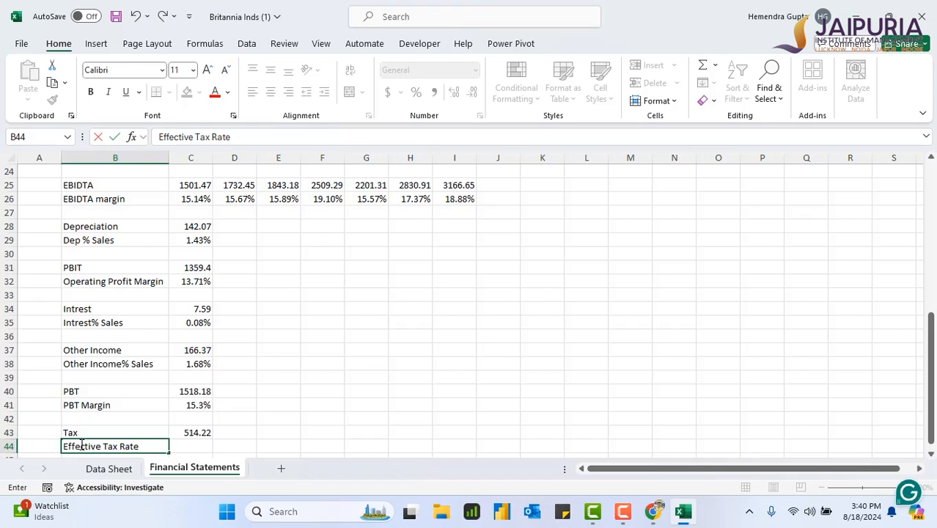
# Calculate the Mar-18 effective tax rate in C44 by dividing tax by PBT with =C43/C40
pyautogui.click(193, 444)
pyautogui.write('=')
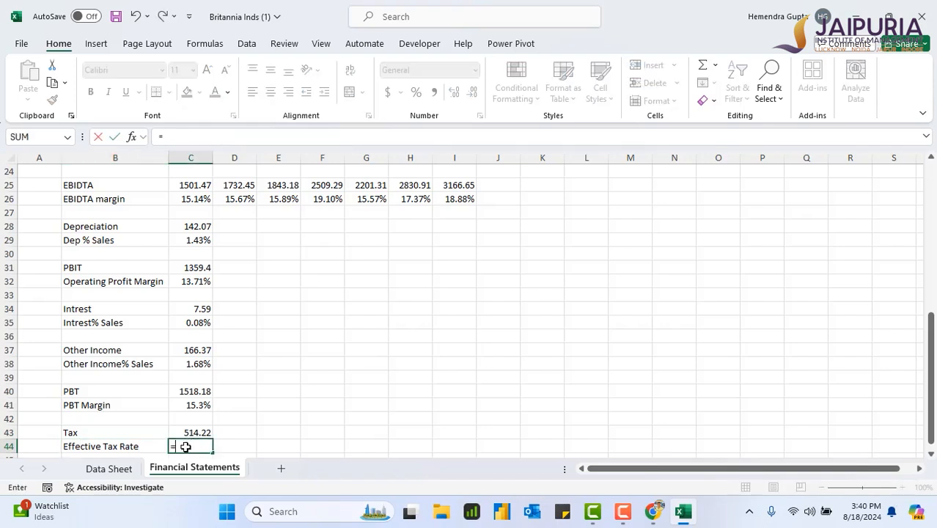
pyautogui.click(192, 432)
pyautogui.write('/')
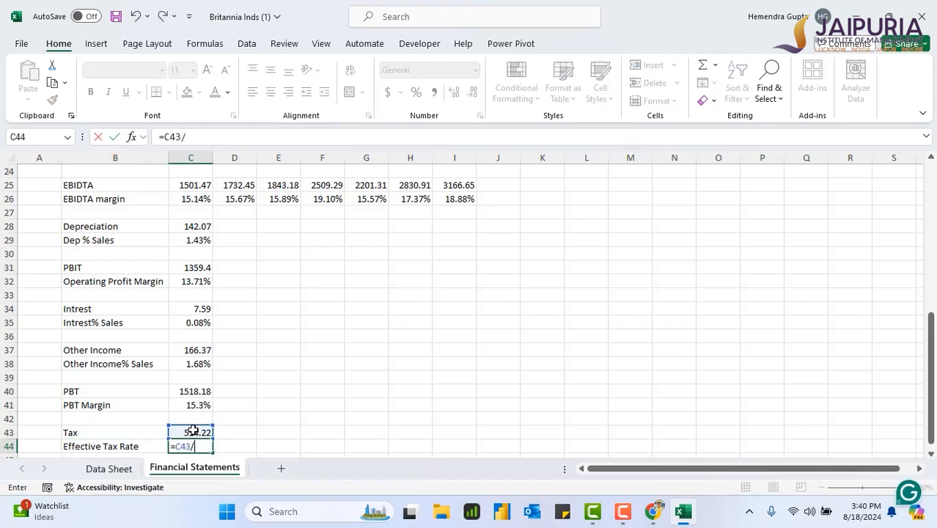
pyautogui.click(194, 388)
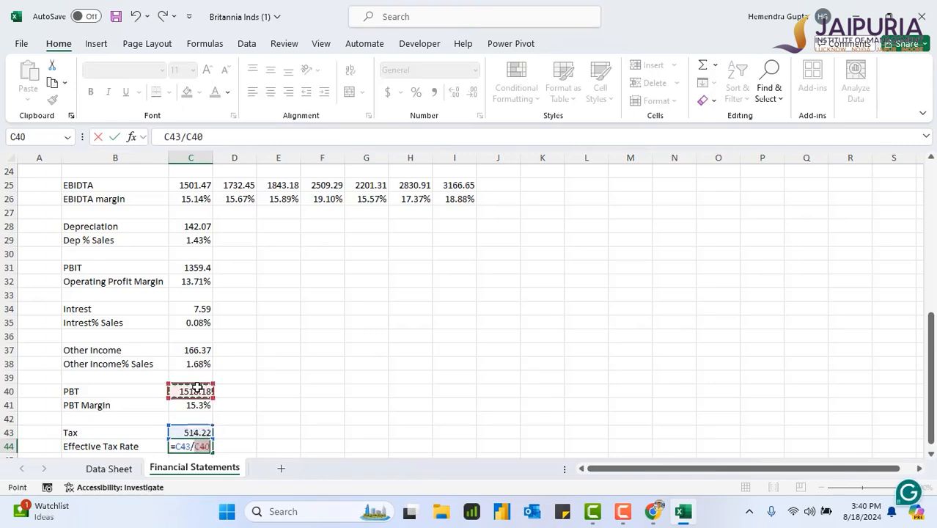
pyautogui.press('Return')
# Format the effective tax rate in C44 as a percentage with two decimal places
pyautogui.click(198, 432)
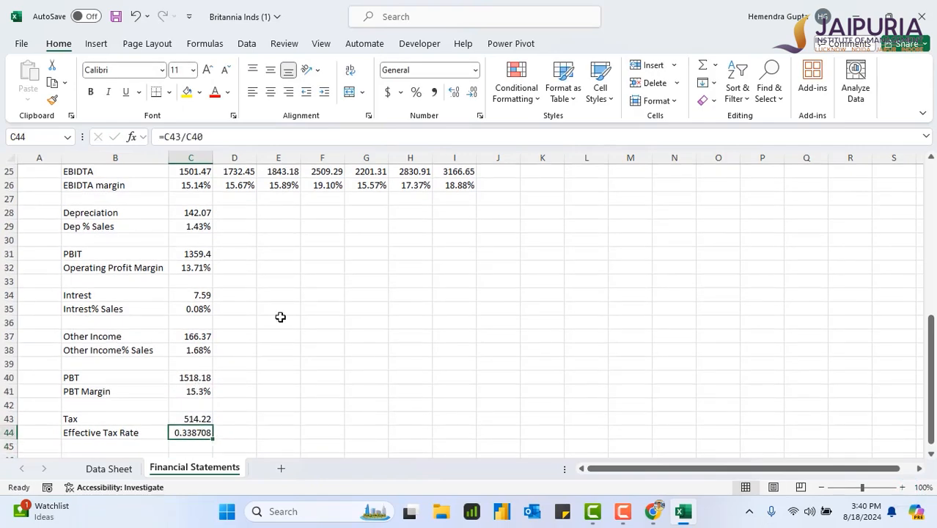
pyautogui.click(416, 94)
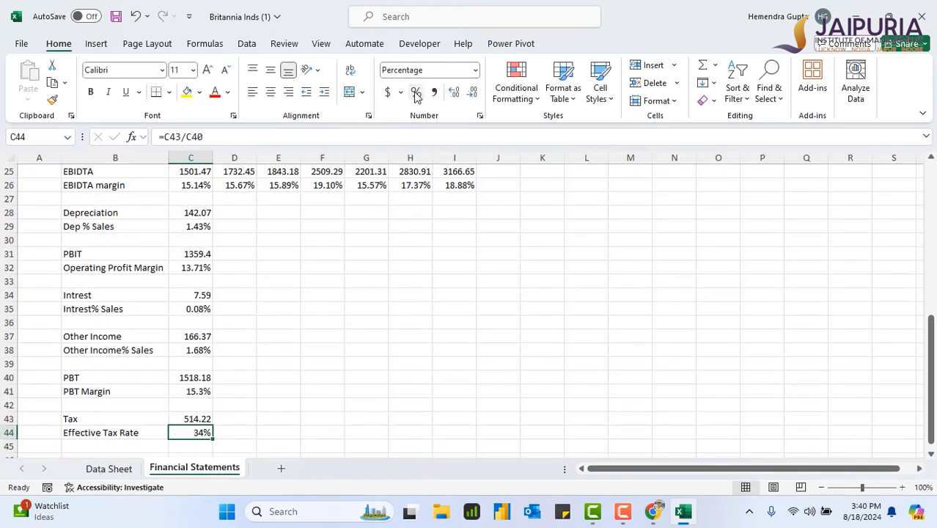
pyautogui.click(455, 100)
pyautogui.click(455, 99)
# Label B46 as PAT, leaving row 45 blank below the Effective Tax Rate row
pyautogui.click(931, 456)
pyautogui.click(930, 456)
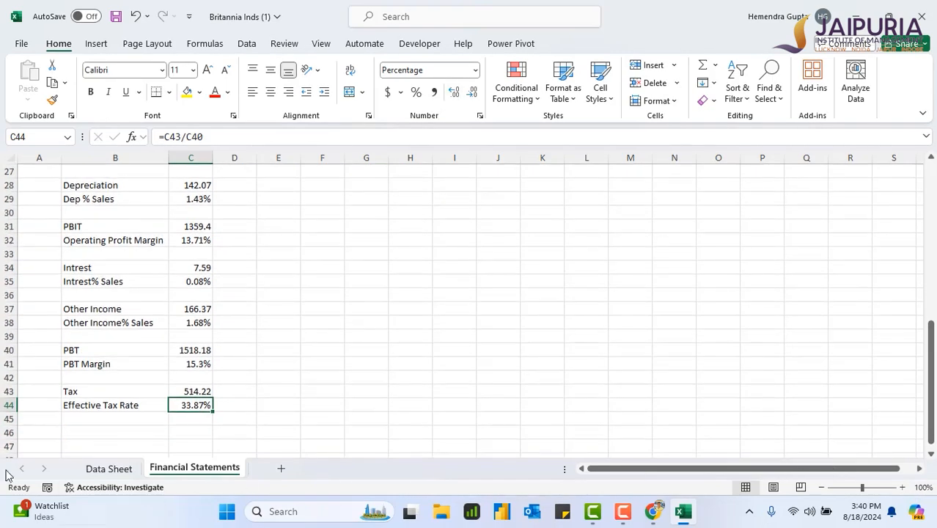
pyautogui.click(92, 431)
pyautogui.write('PAT')
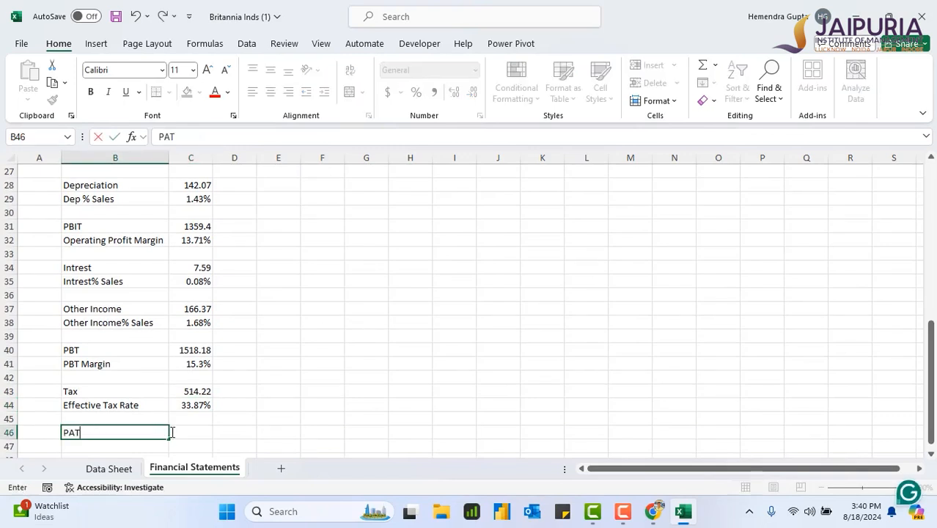
# Calculate Mar-18 PAT in C46 as PBT minus tax with =C40-C43
pyautogui.click(184, 433)
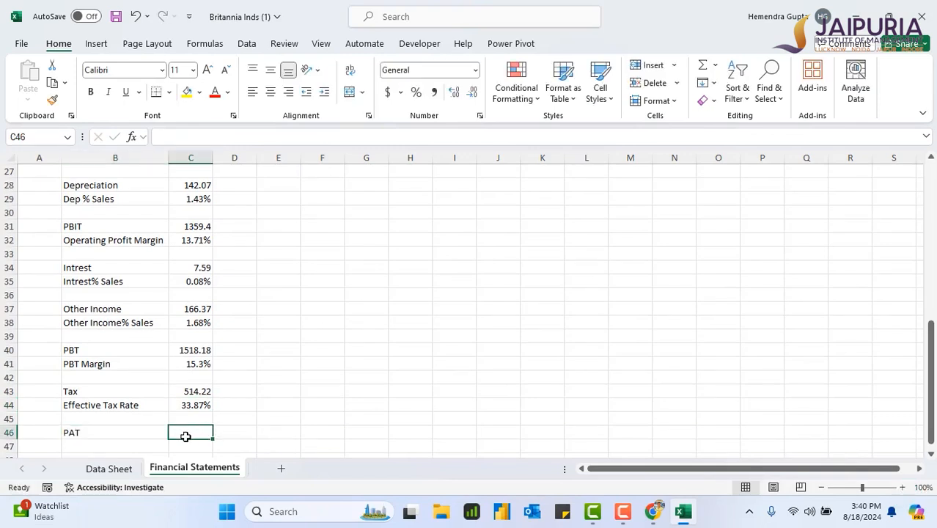
pyautogui.write('=')
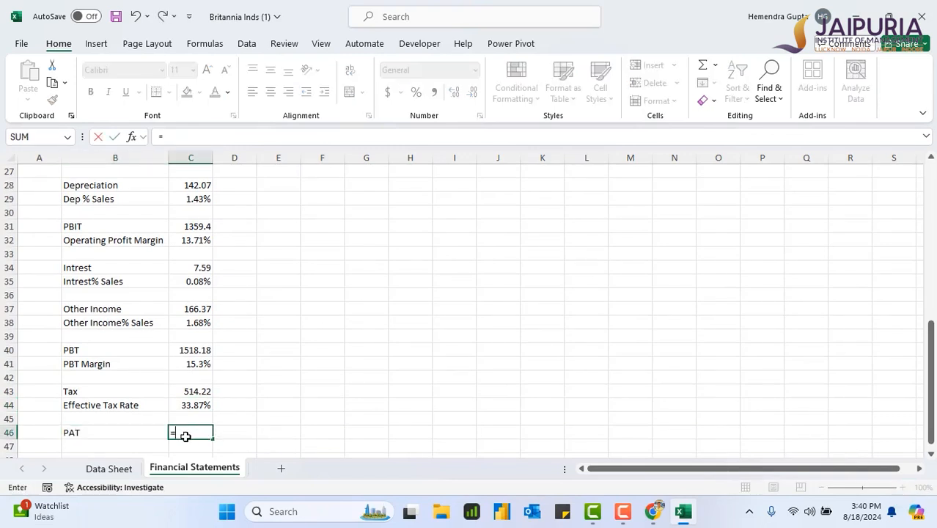
pyautogui.click(192, 350)
pyautogui.write('-')
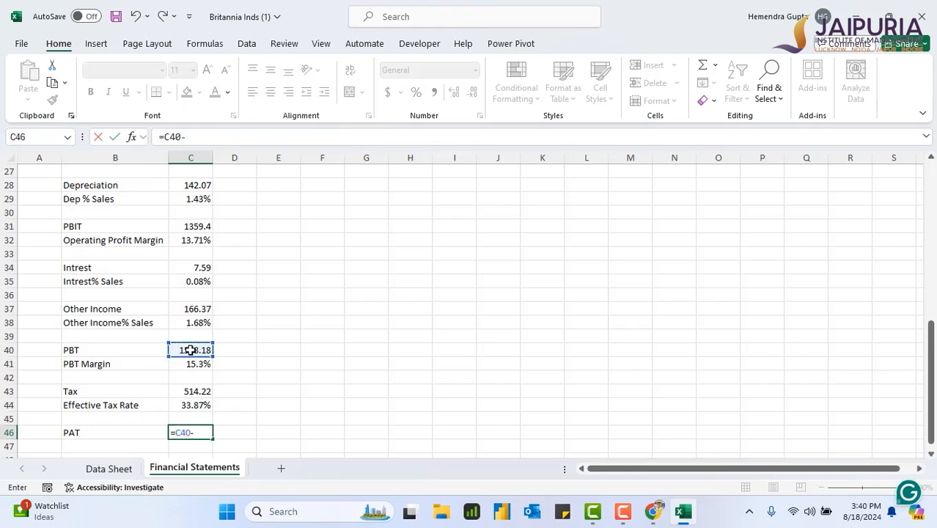
pyautogui.click(202, 392)
pyautogui.press('Return')
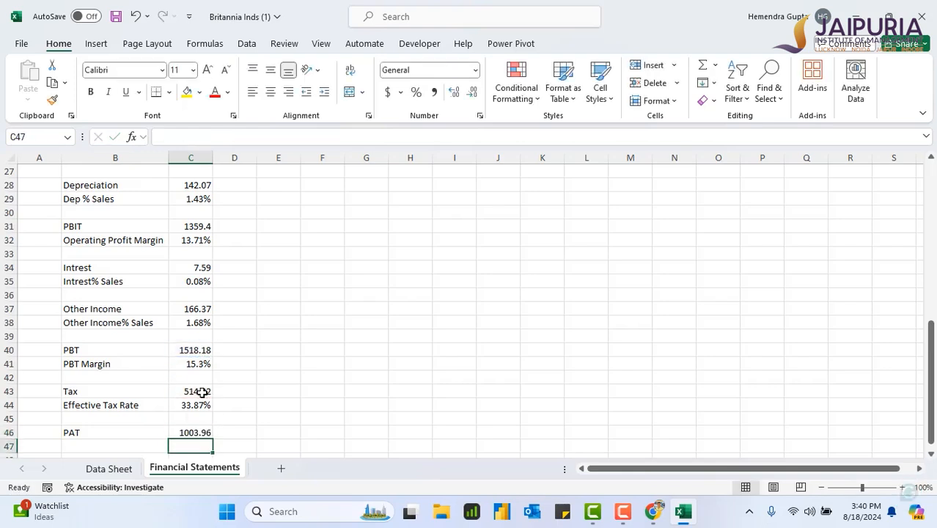
# Label B47, directly below the PAT row, as Net profit Margin
pyautogui.click(94, 447)
pyautogui.write('Net profit Margin')
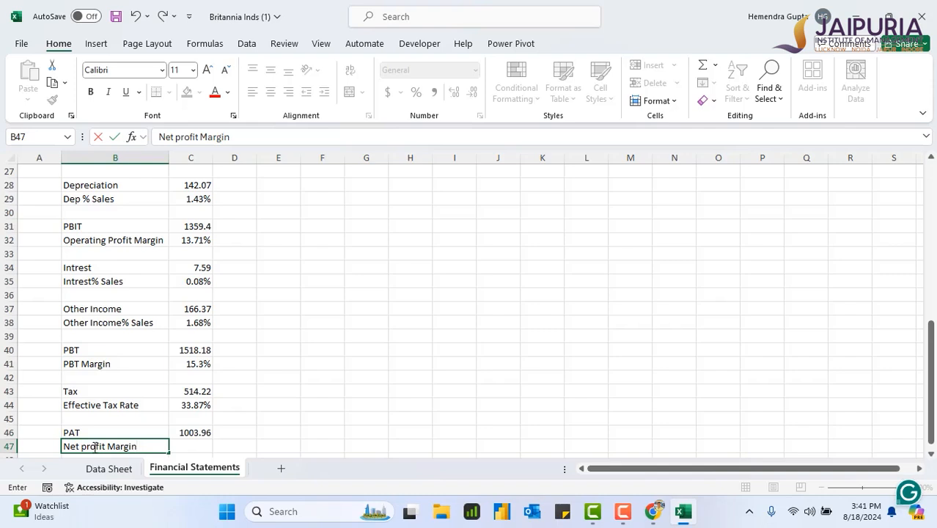
pyautogui.click(196, 447)
pyautogui.write('=')
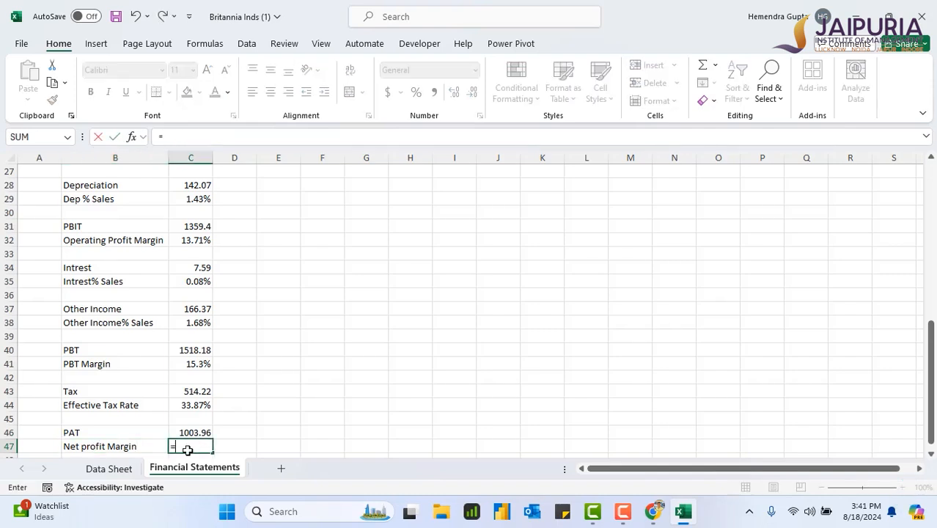
pyautogui.click(190, 433)
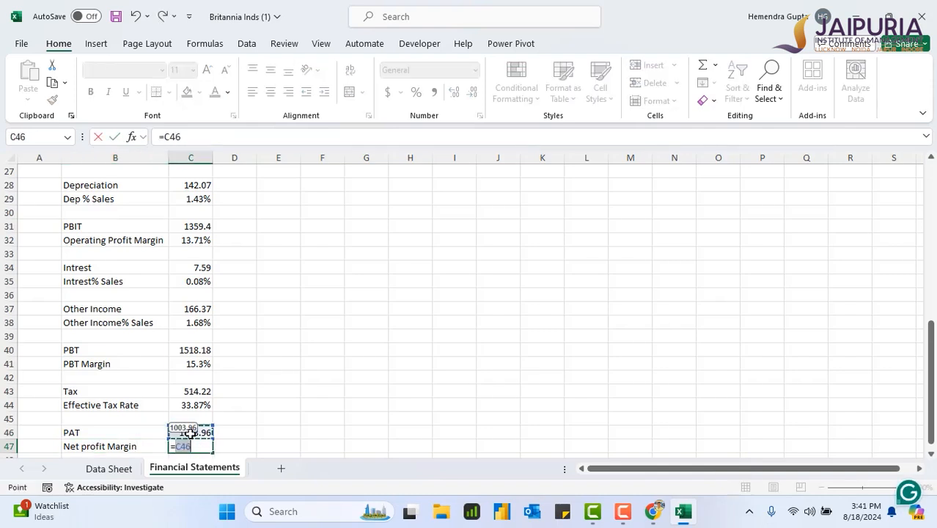
pyautogui.write('/')
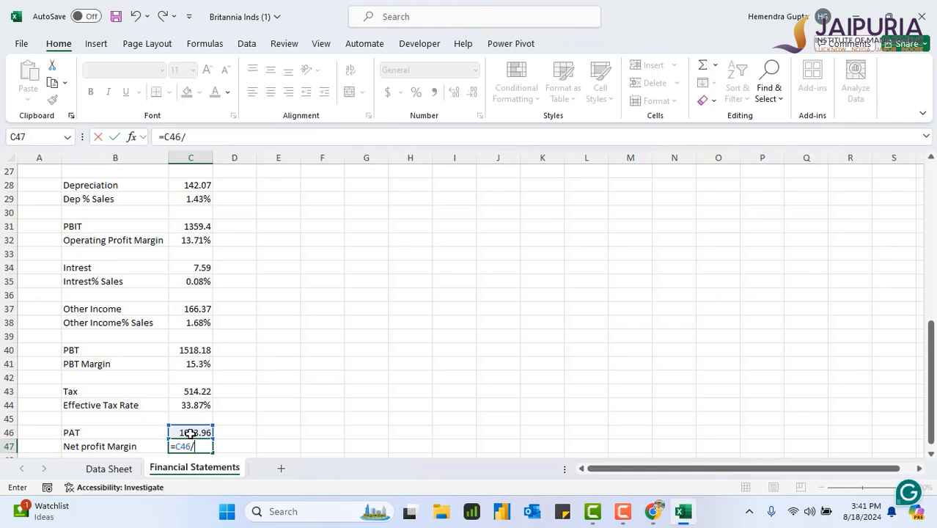
pyautogui.press('BackSpace')
pyautogui.press('BackSpace')
pyautogui.press('BackSpace')
pyautogui.press('BackSpace')
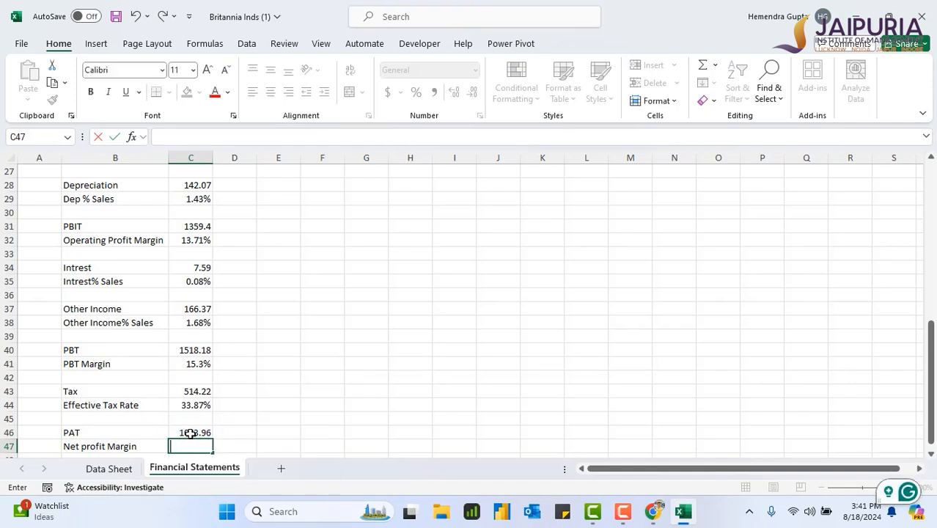
# Copy the Other Income% Sales formula from C38 into C47 to calculate the Mar-18 net profit margin
pyautogui.click(200, 324)
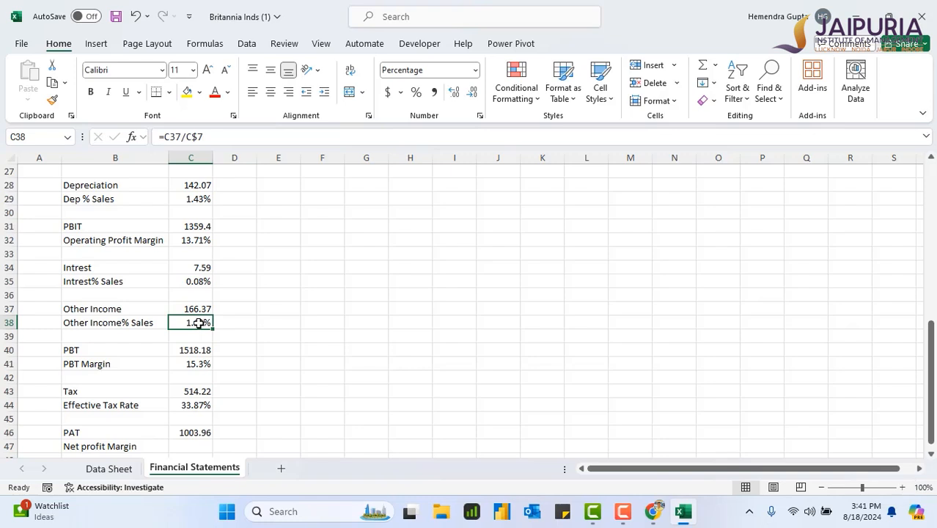
pyautogui.hotkey('ctrl', 'c')
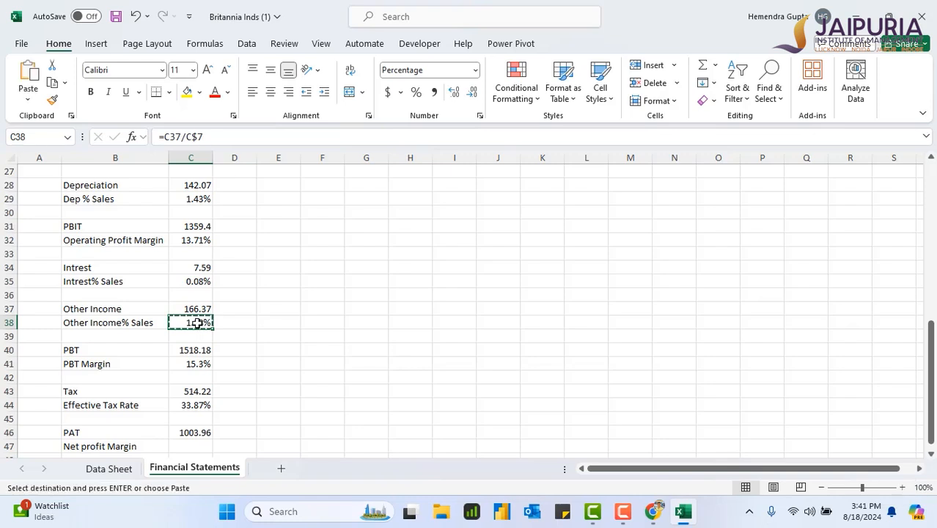
pyautogui.click(196, 447)
pyautogui.hotkey('ctrl', 'v')
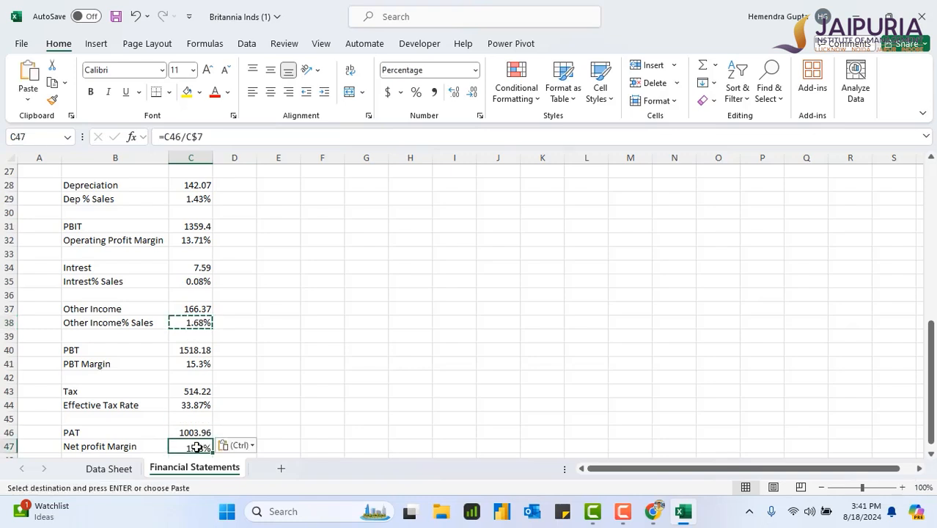
pyautogui.doubleClick(275, 444)
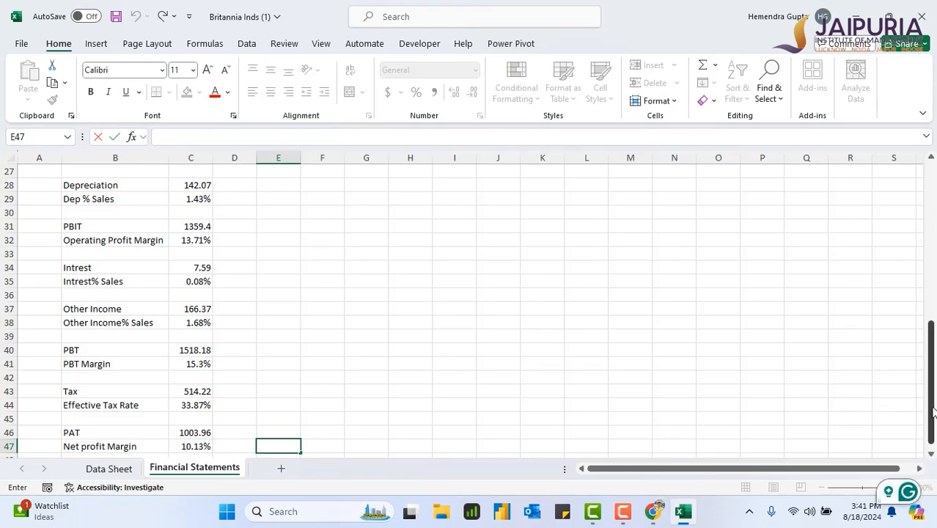
pyautogui.moveTo(933, 412); pyautogui.dragTo(933, 389)
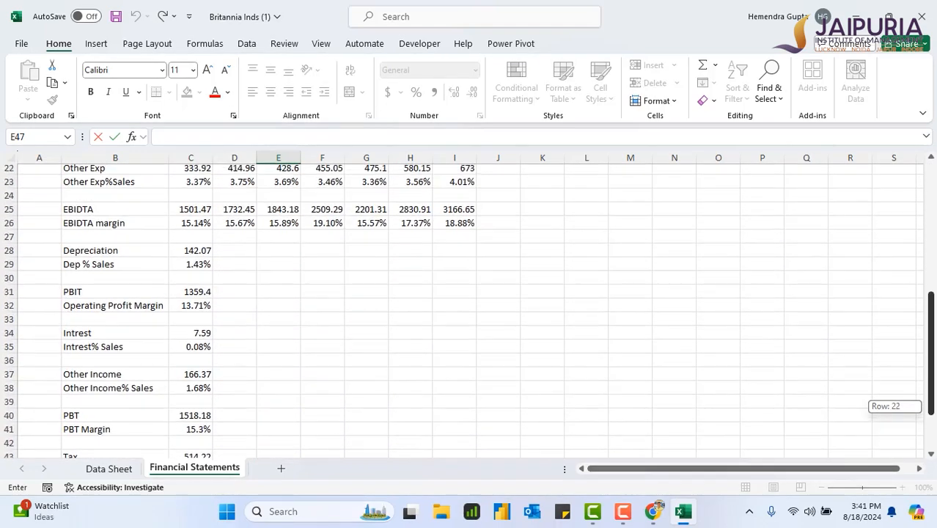
pyautogui.moveTo(204, 251); pyautogui.dragTo(192, 432)
pyautogui.press('Escape')
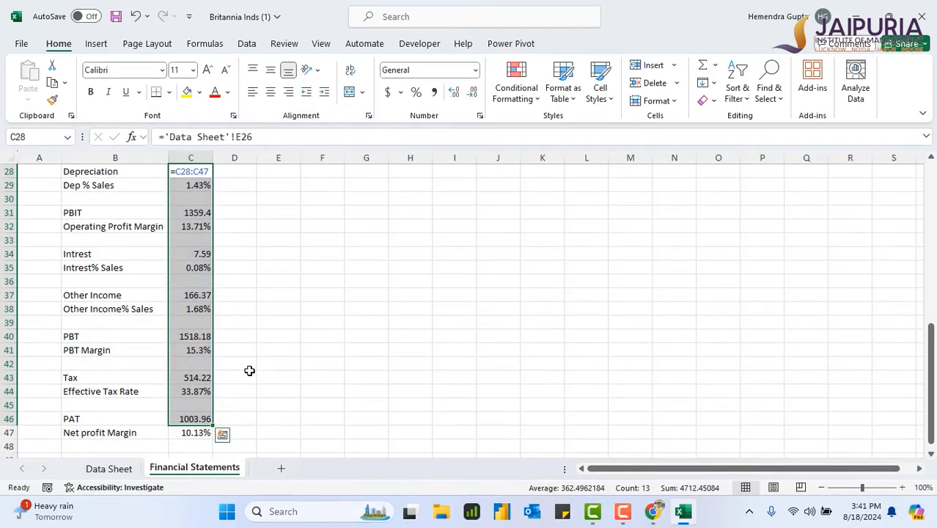
pyautogui.scroll(9, 249, 367)
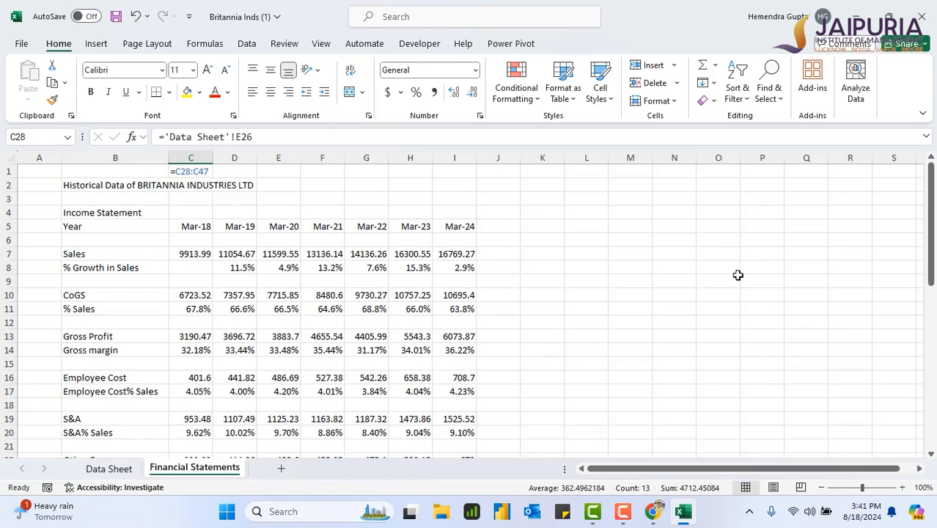
pyautogui.click(625, 279)
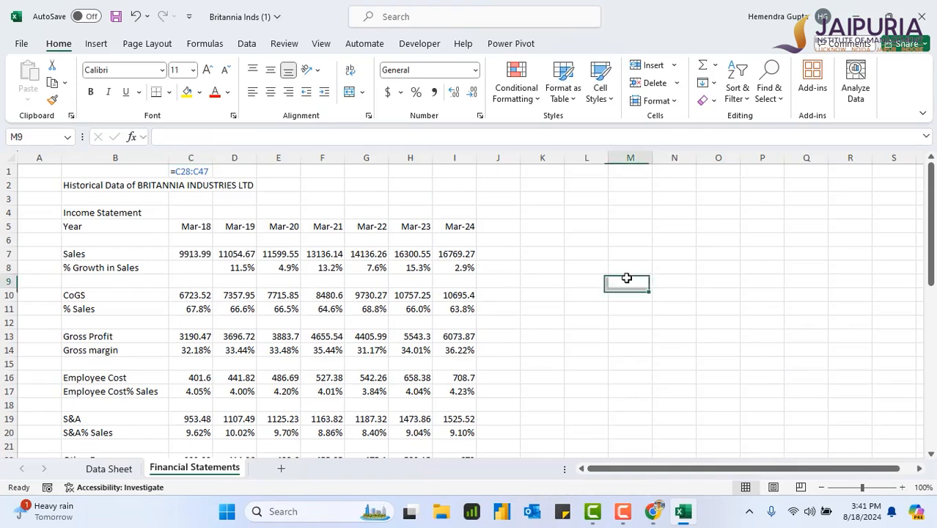
pyautogui.doubleClick(219, 170)
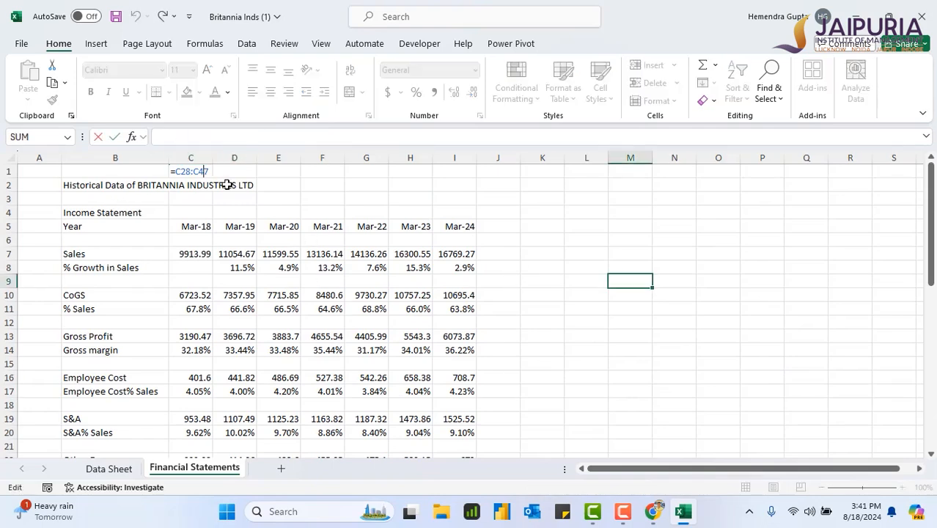
pyautogui.scroll(-9, 267, 282)
pyautogui.click(268, 280)
pyautogui.scroll(3, 268, 285)
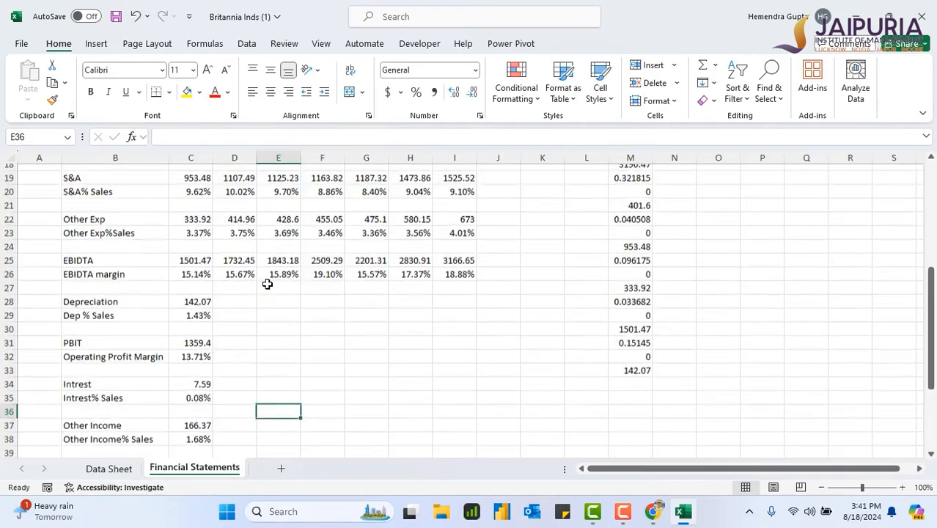
pyautogui.scroll(6, 267, 284)
pyautogui.hotkey('ctrl', 'z')
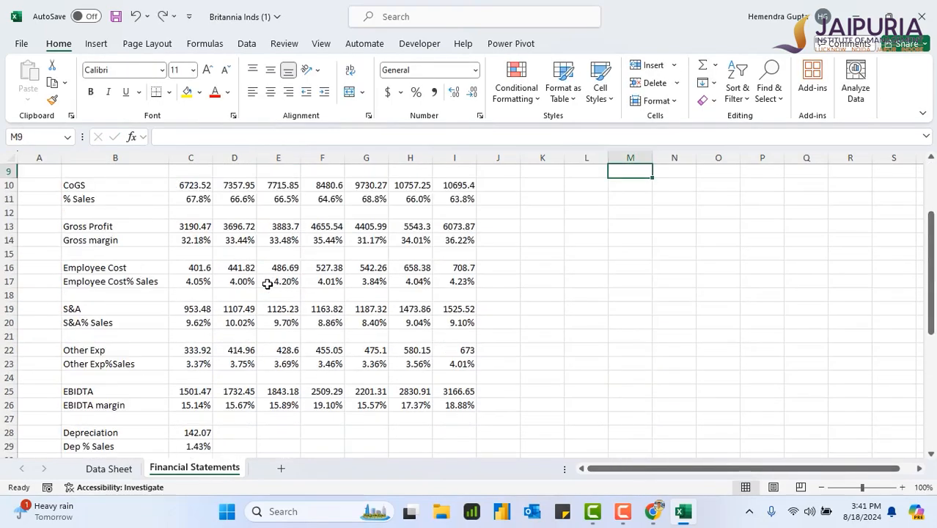
pyautogui.scroll(3, 623, 325)
# Fill the Mar-18 formulas in C28:C47, from Depreciation to Net profit Margin, across the later years through column J
pyautogui.scroll(-9, 623, 325)
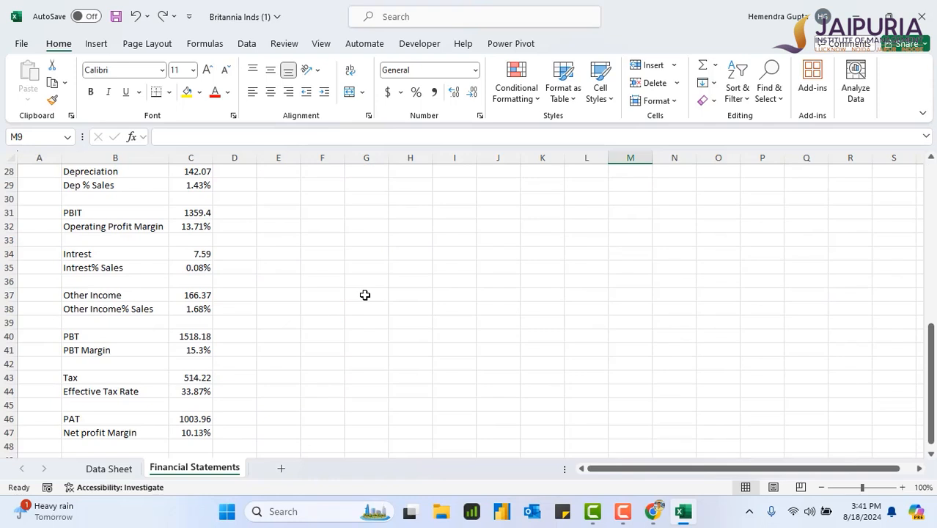
pyautogui.moveTo(929, 365); pyautogui.dragTo(930, 360)
pyautogui.click(190, 196)
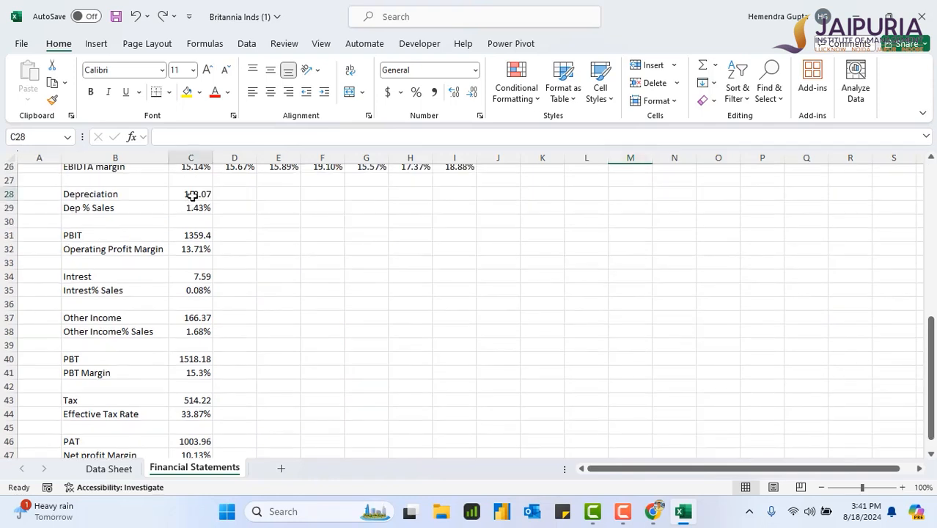
pyautogui.hotkey('shift', 'Down')
pyautogui.hotkey('shift', 'Down')
pyautogui.hotkey('shift', 'Down')
pyautogui.hotkey('shift', 'Down')
pyautogui.hotkey('shift', 'Down')
pyautogui.hotkey('shift', 'Down')
pyautogui.hotkey('shift', 'Down')
pyautogui.hotkey('shift', 'Down')
pyautogui.hotkey('shift', 'Down')
pyautogui.hotkey('shift', 'Down')
pyautogui.hotkey('shift', 'Down')
pyautogui.hotkey('shift', 'Down')
pyautogui.hotkey('shift', 'Down')
pyautogui.hotkey('shift', 'Down')
pyautogui.hotkey('shift', 'Down')
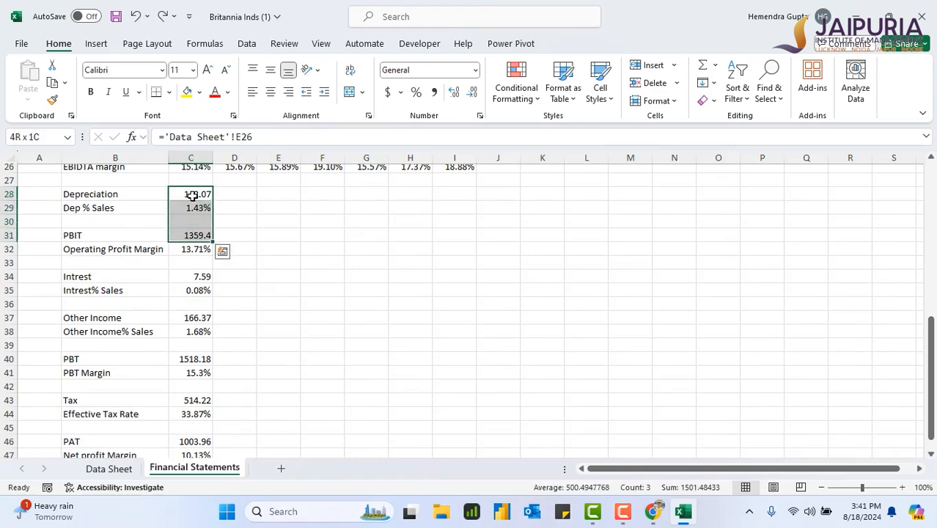
pyautogui.hotkey('shift', 'Down')
pyautogui.hotkey('shift', 'Down')
pyautogui.hotkey('shift', 'Down')
pyautogui.hotkey('shift', 'Down')
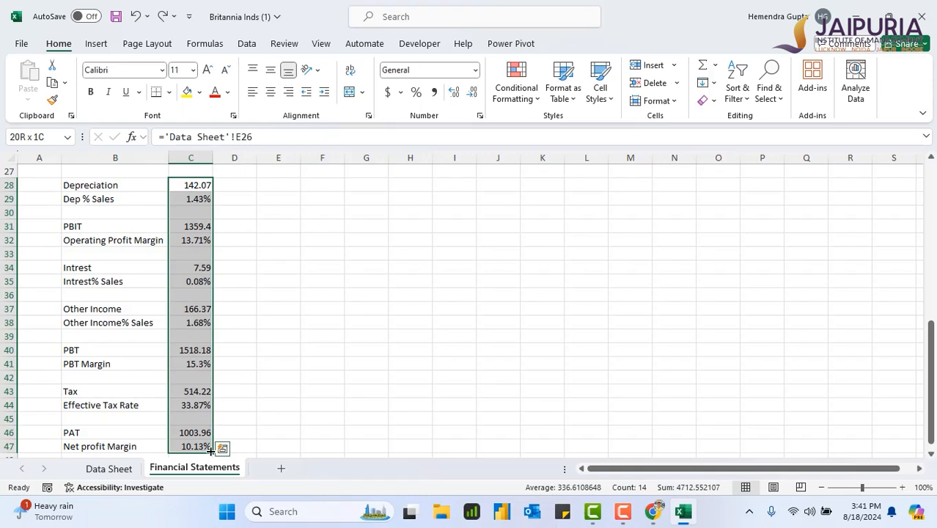
pyautogui.moveTo(212, 450); pyautogui.dragTo(502, 437)
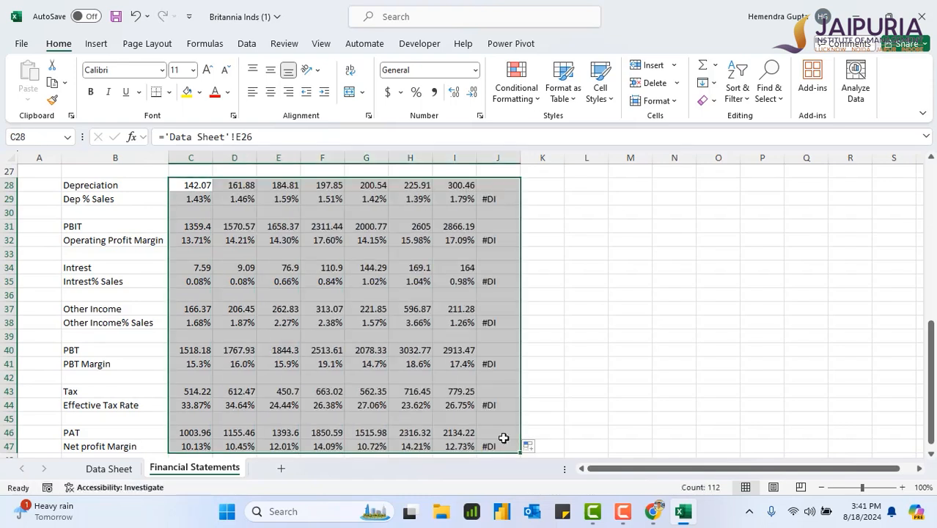
# Clear the surplus contents of cells J28:J47, beyond the Mar-24 column of the income statement
pyautogui.moveTo(503, 187); pyautogui.dragTo(504, 445)
pyautogui.press('Delete')
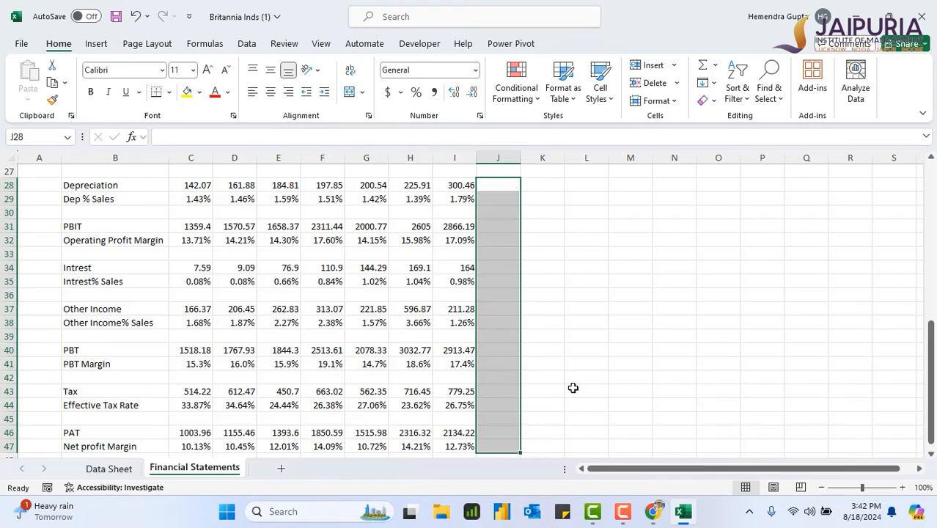
# Freeze panes at cell C6 so the header rows through Year and columns A:B stay fixed
pyautogui.scroll(9, 573, 388)
pyautogui.scroll(-9, 573, 388)
pyautogui.scroll(9, 573, 388)
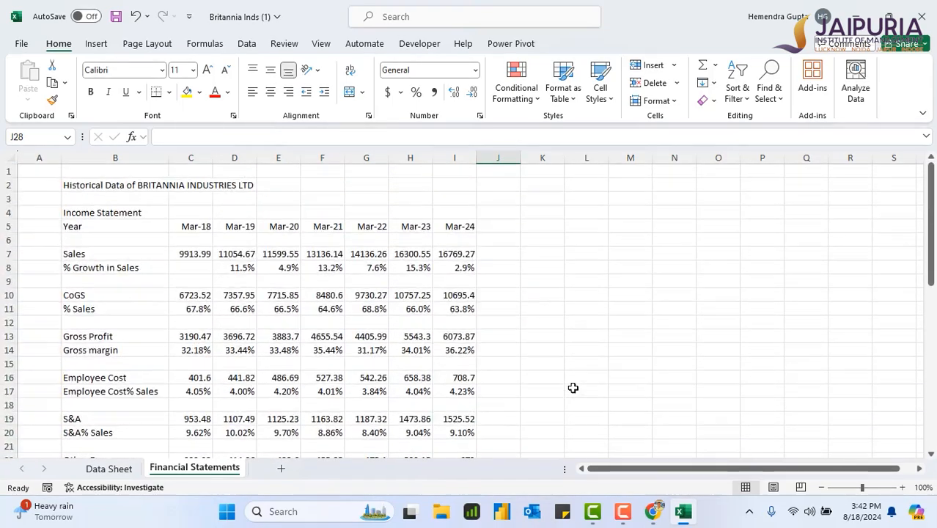
pyautogui.click(182, 240)
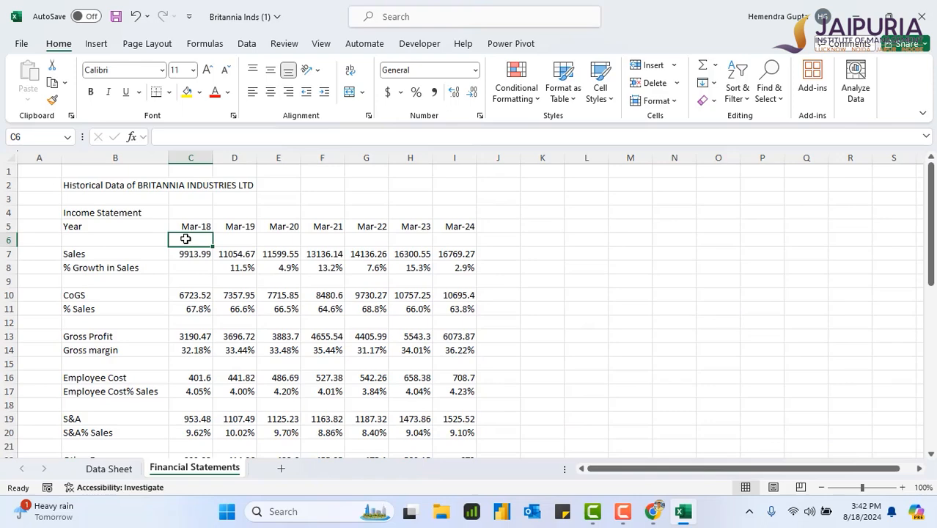
pyautogui.click(320, 44)
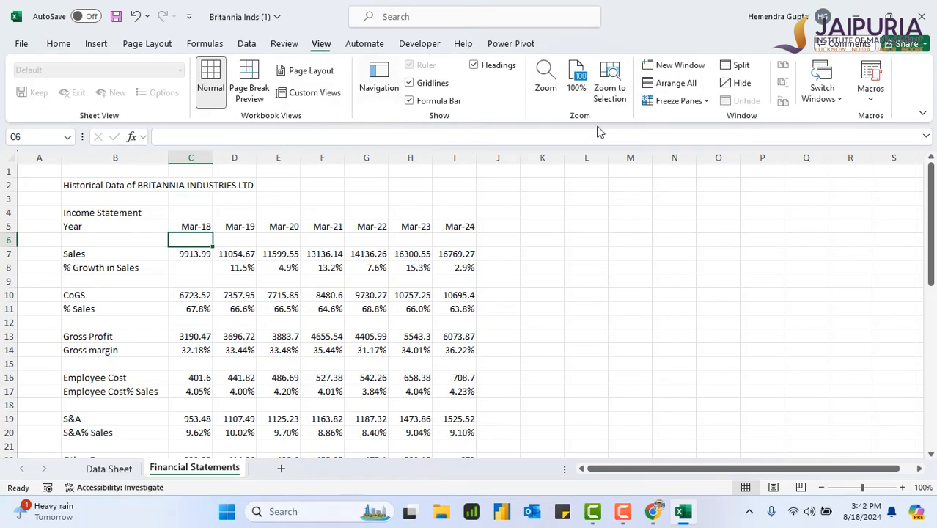
pyautogui.click(677, 100)
pyautogui.click(685, 124)
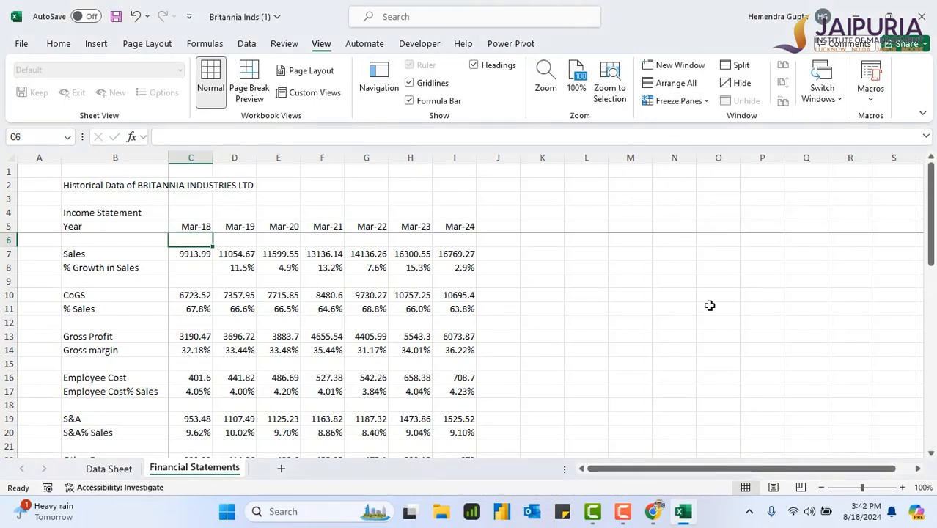
# Enter the row label "No.of Eq Shares" in cell B49, below Net profit Margin
pyautogui.moveTo(929, 229); pyautogui.dragTo(932, 419)
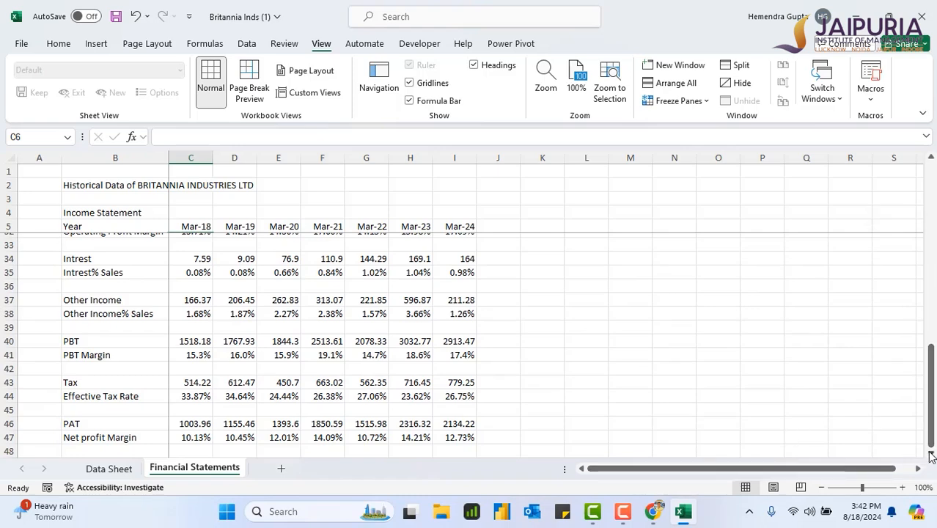
pyautogui.click(931, 454)
pyautogui.click(931, 455)
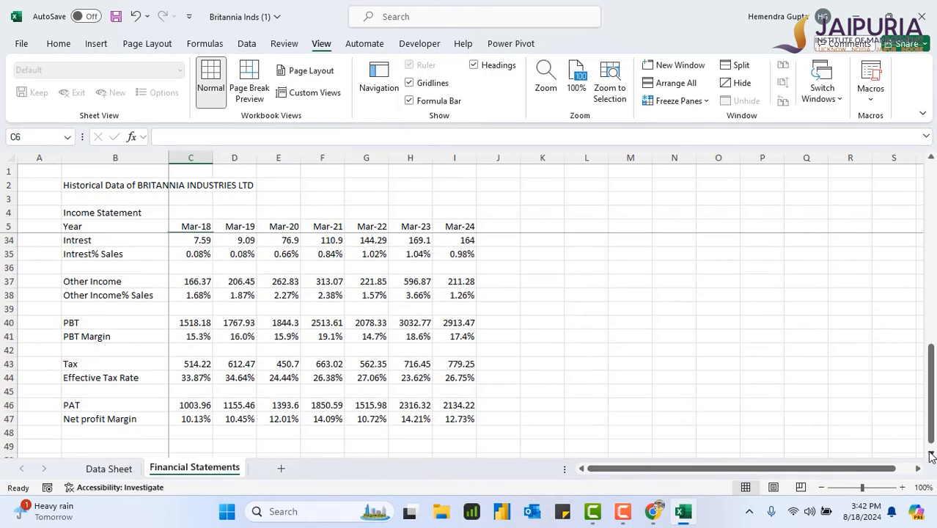
pyautogui.click(82, 449)
pyautogui.write('No')
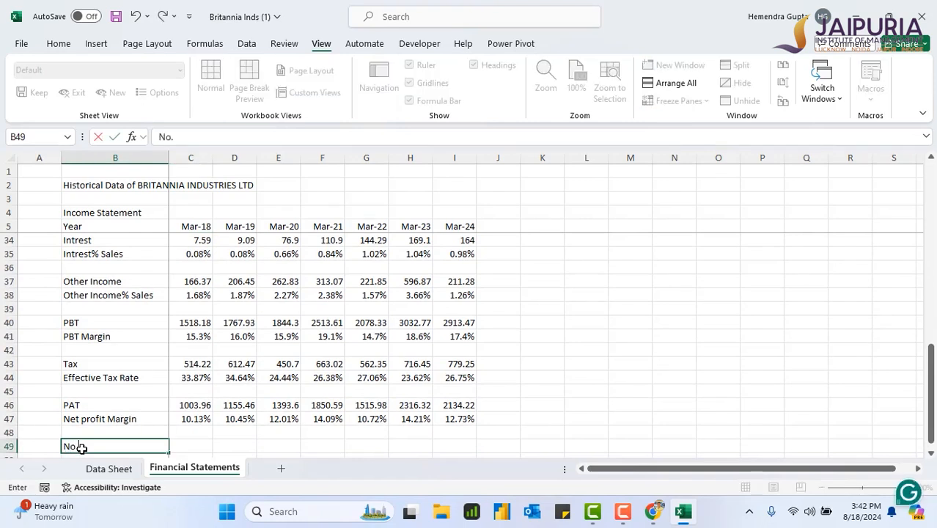
pyautogui.write('.of Eq Sahres')
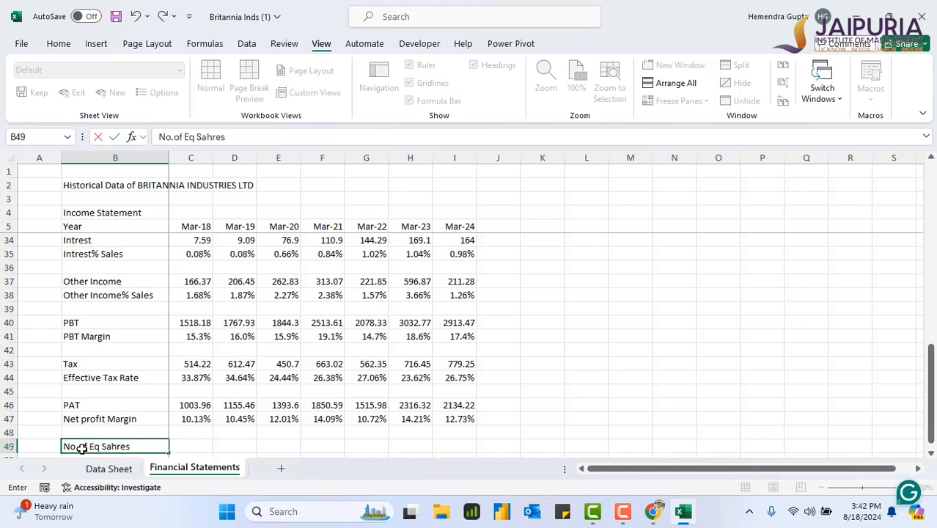
pyautogui.press('BackSpace')
pyautogui.press('BackSpace')
pyautogui.press('BackSpace')
pyautogui.press('BackSpace')
pyautogui.press('BackSpace')
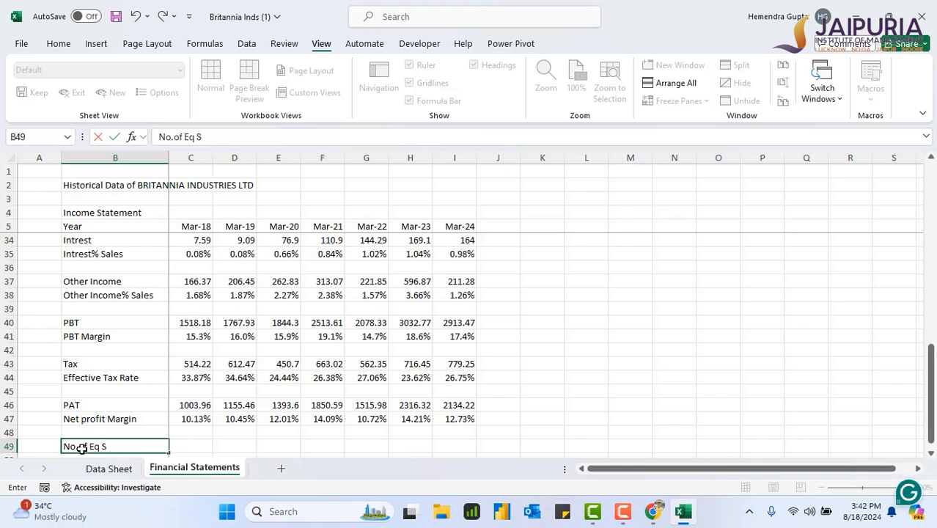
pyautogui.write('hares')
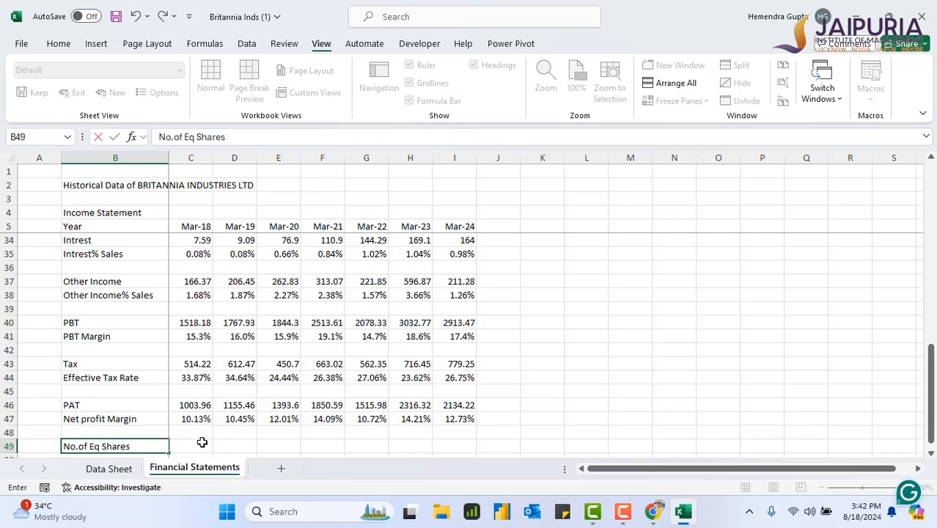
# Link C49 to the Mar-18 Adjusted Equity Shares in Cr value in Data Sheet (E93) and fill the formula across to I49
pyautogui.click(201, 442)
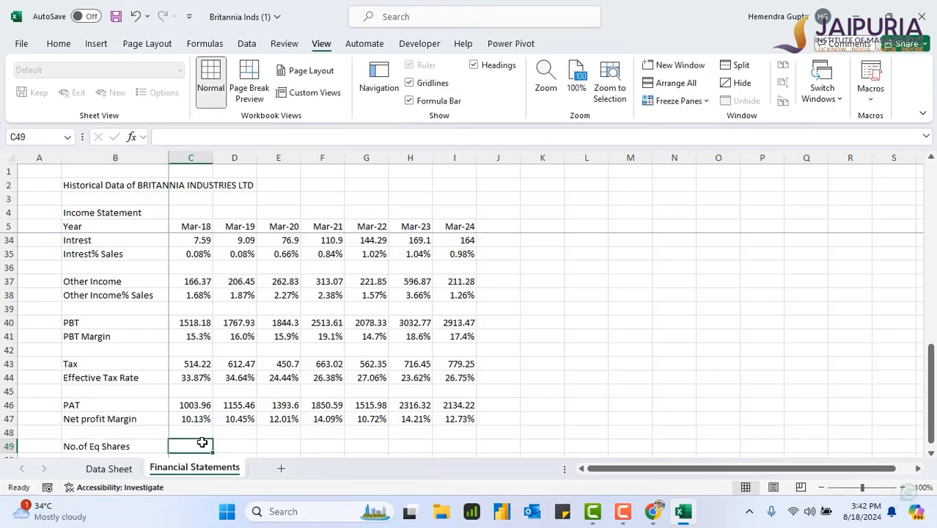
pyautogui.click(130, 467)
pyautogui.keyDown('ctrl'); pyautogui.scroll(2, 510, 367); pyautogui.keyUp('ctrl')
pyautogui.scroll(-9, 510, 367)
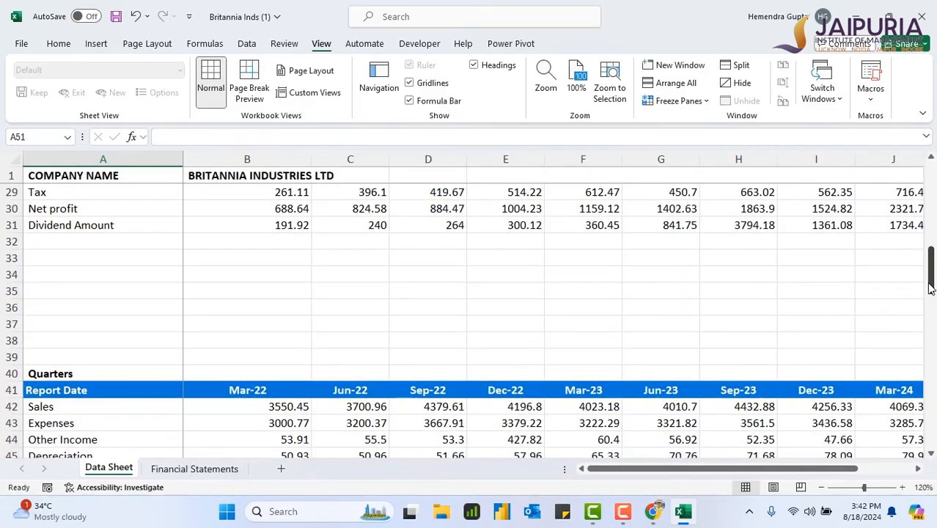
pyautogui.moveTo(929, 287); pyautogui.dragTo(930, 188)
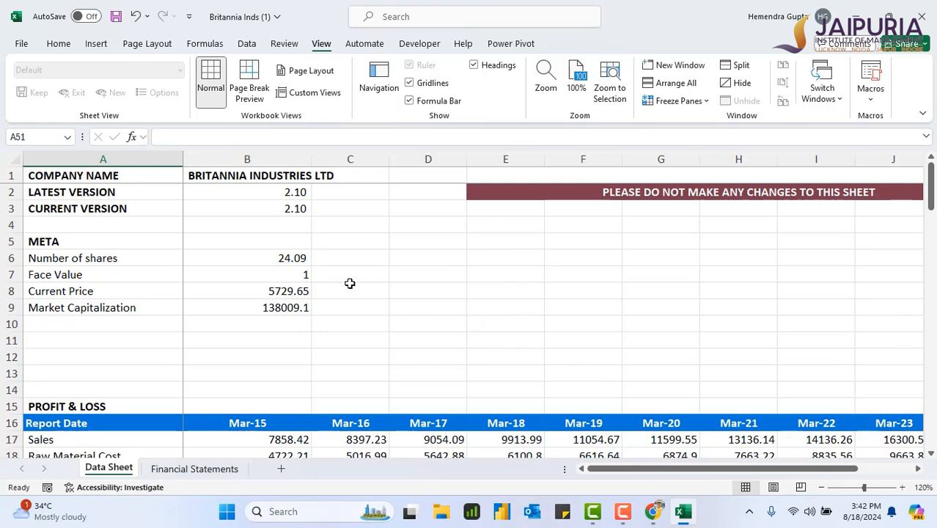
pyautogui.click(271, 264)
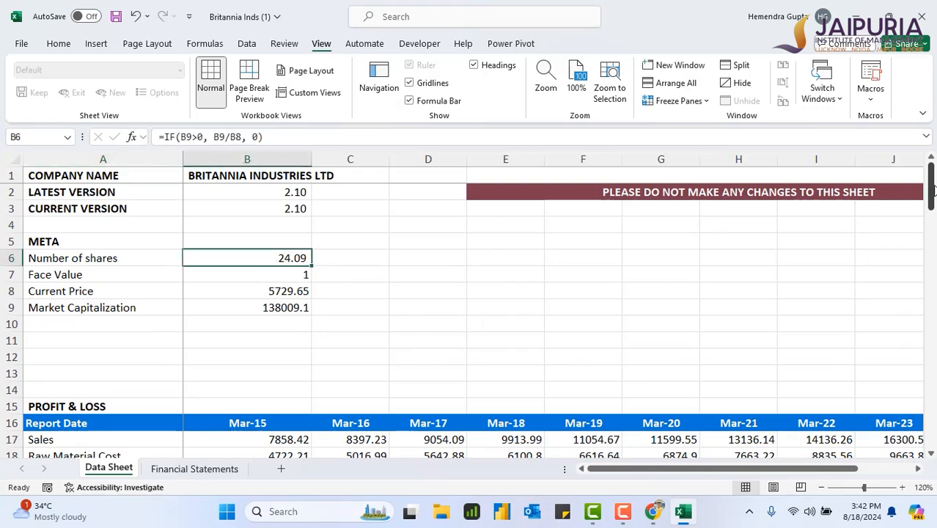
pyautogui.moveTo(932, 189); pyautogui.dragTo(925, 448)
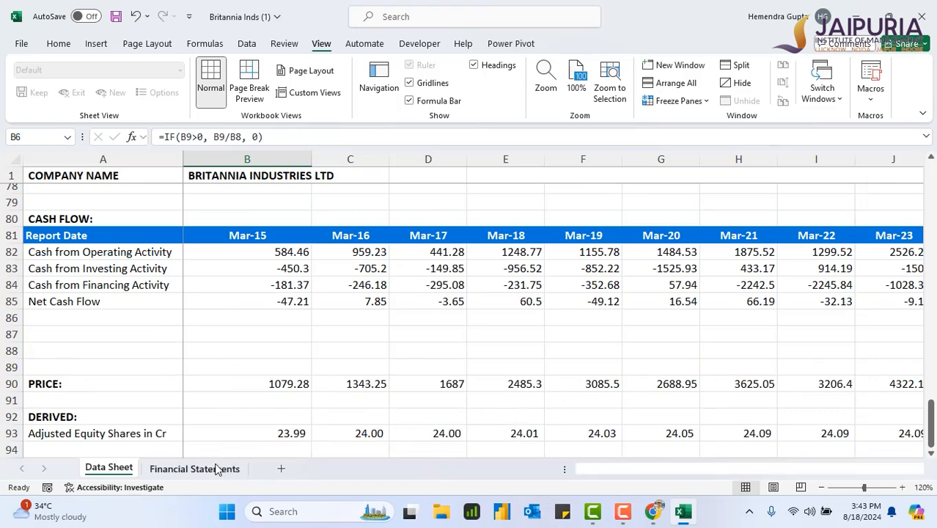
pyautogui.click(215, 469)
pyautogui.write('=')
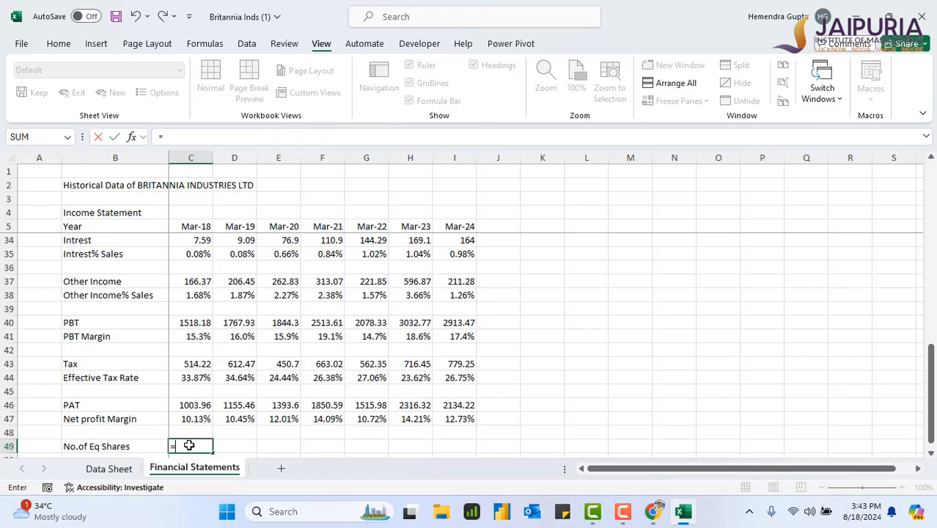
pyautogui.click(109, 469)
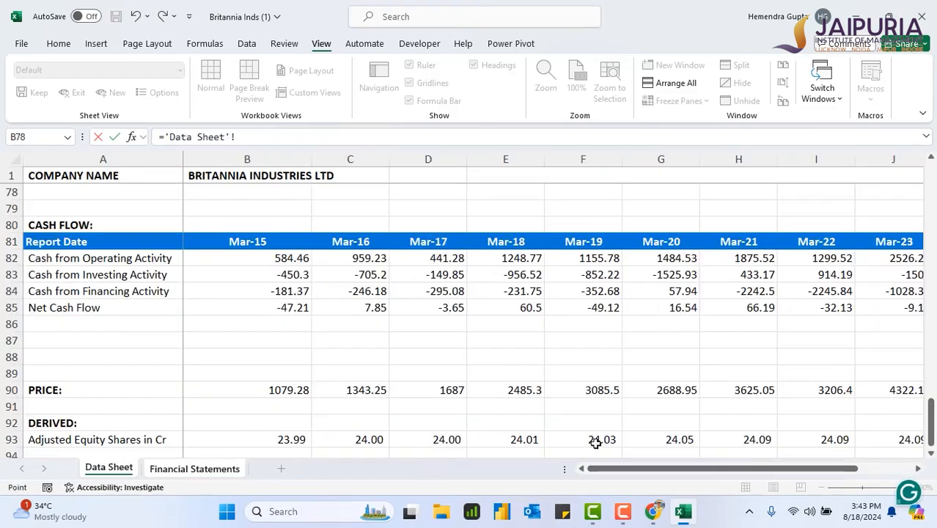
pyautogui.click(519, 439)
pyautogui.press('Return')
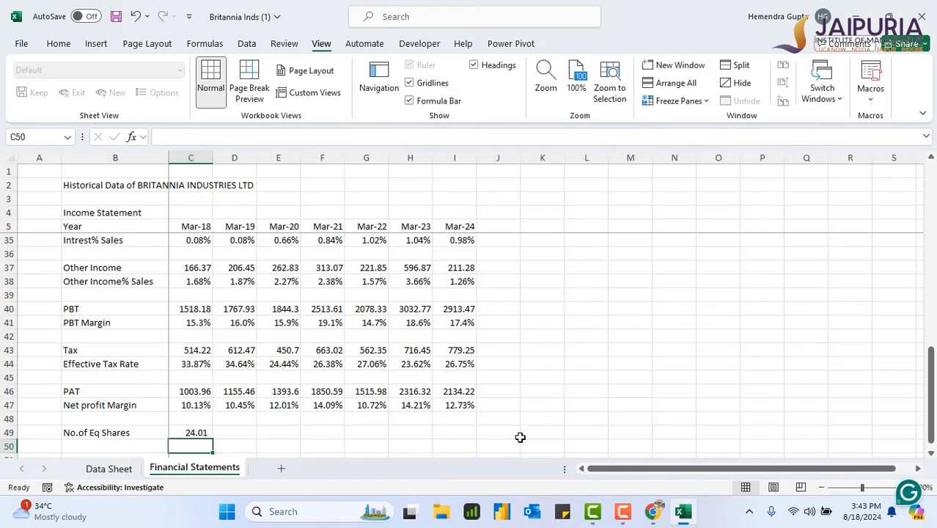
pyautogui.click(187, 433)
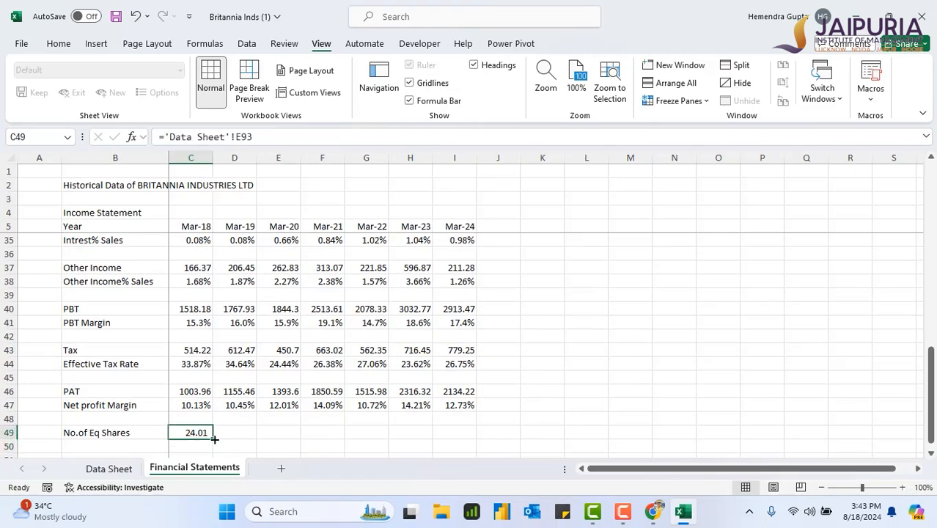
pyautogui.moveTo(214, 438); pyautogui.dragTo(476, 434)
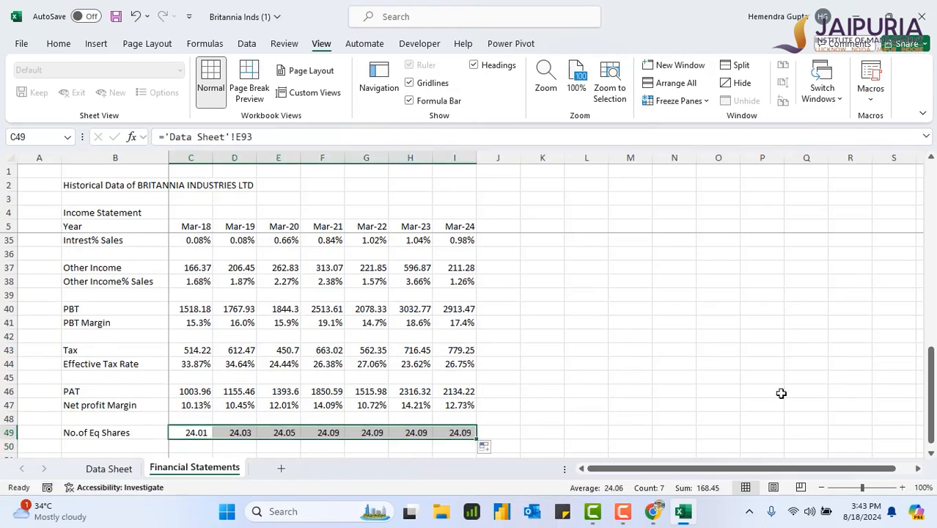
# Enter the row label "EPS" in cell B51, below the No.of Eq Shares row
pyautogui.doubleClick(932, 456)
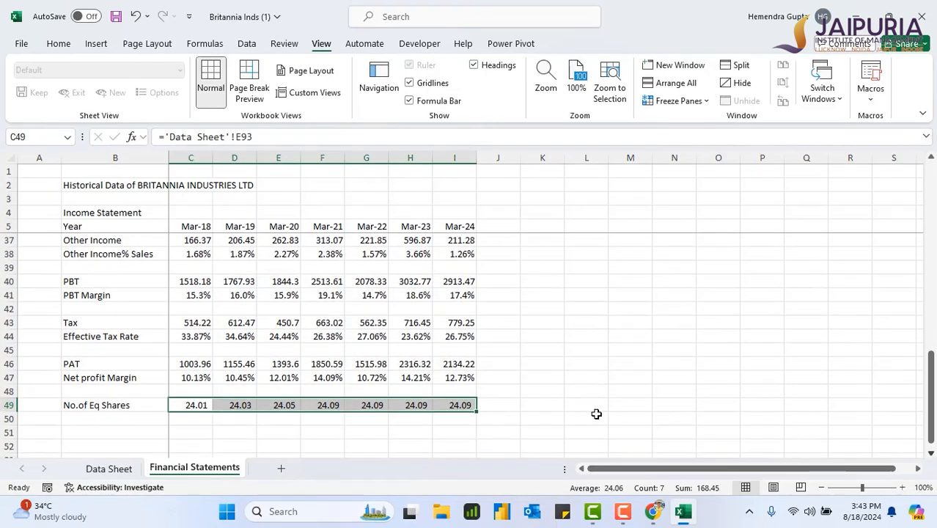
pyautogui.click(91, 430)
pyautogui.write('EPS')
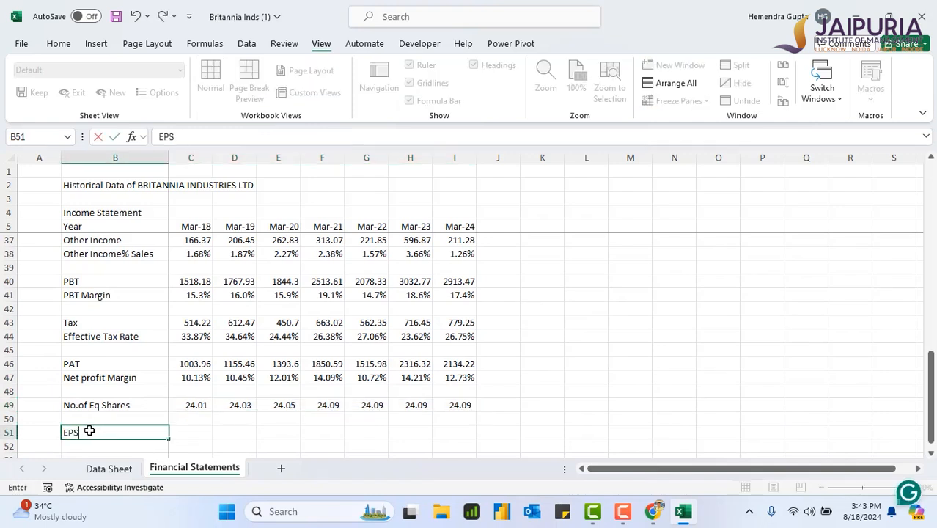
# Calculate EPS in C51 as PAT divided by number of equity shares, =C46/C49, and fill it across to I51
pyautogui.click(198, 431)
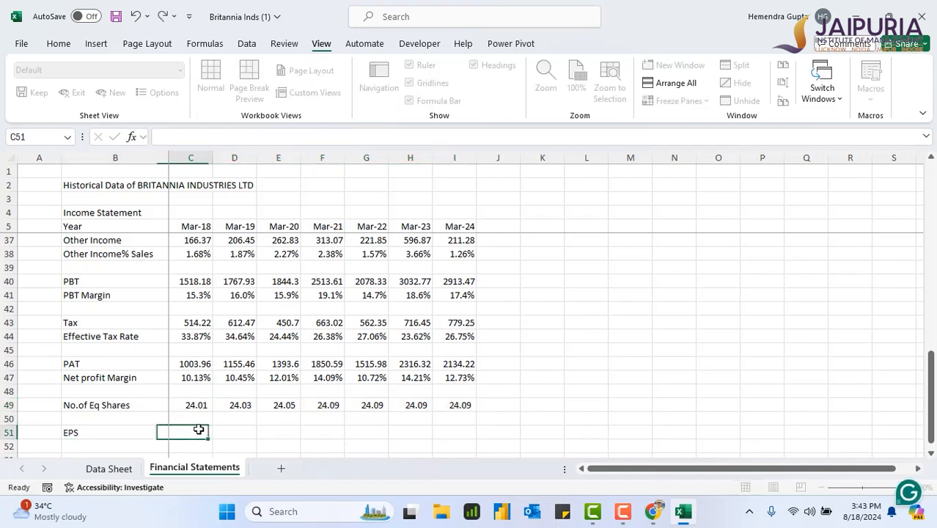
pyautogui.write('=')
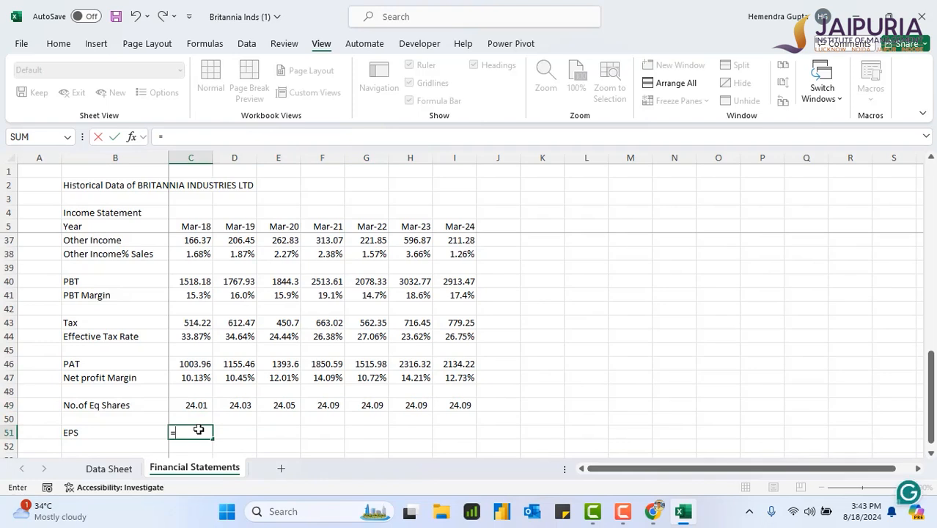
pyautogui.click(192, 364)
pyautogui.write('/')
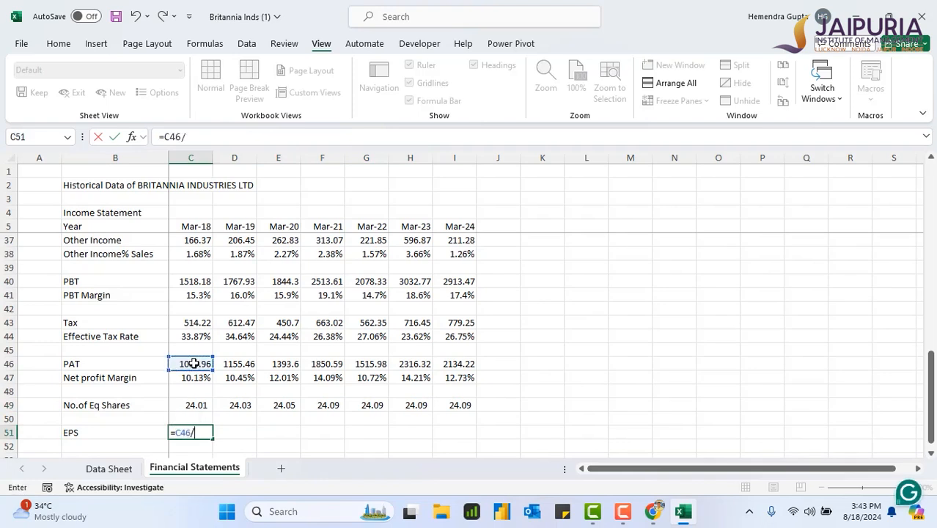
pyautogui.click(191, 406)
pyautogui.press('Return')
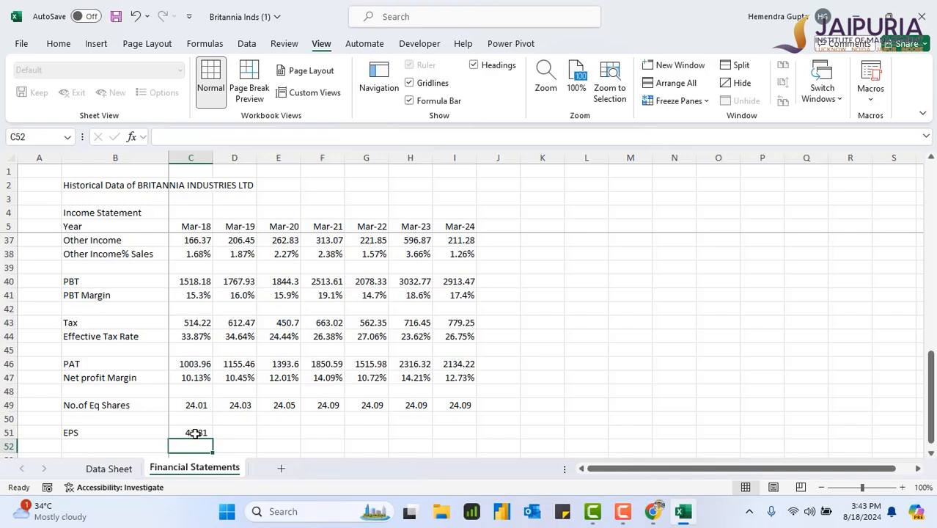
pyautogui.click(195, 433)
pyautogui.moveTo(213, 439); pyautogui.dragTo(491, 439)
# Look through the Data Sheet for the Dividend Amount row, then return to the Financial Statements sheet
pyautogui.moveTo(930, 396); pyautogui.dragTo(930, 402)
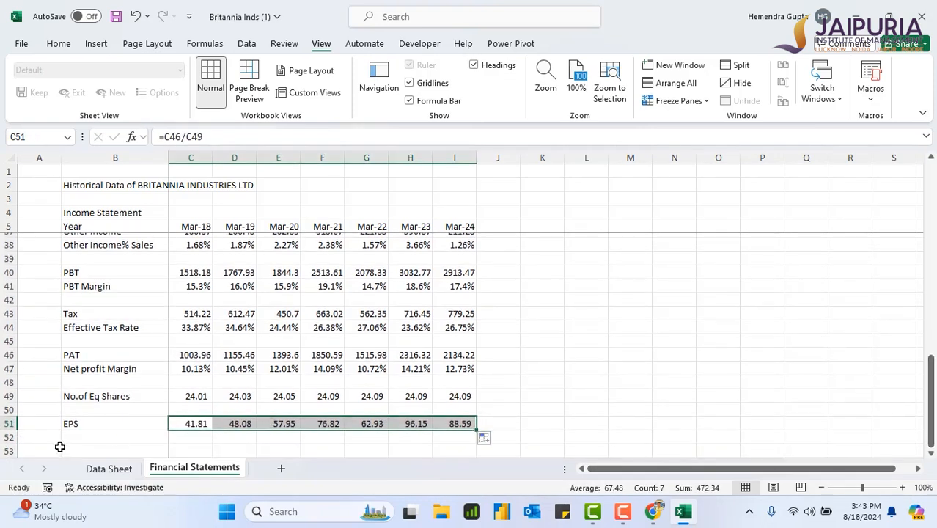
pyautogui.click(104, 437)
pyautogui.click(116, 469)
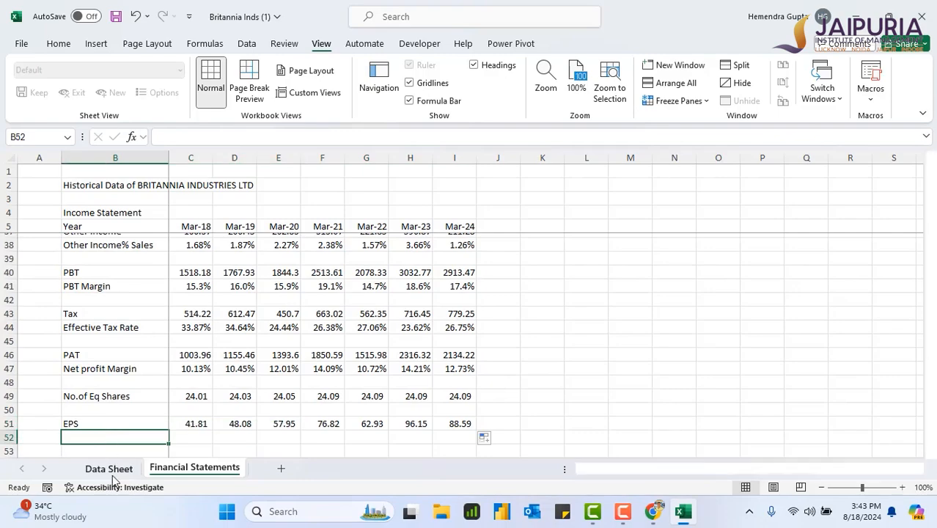
pyautogui.scroll(9, 183, 407)
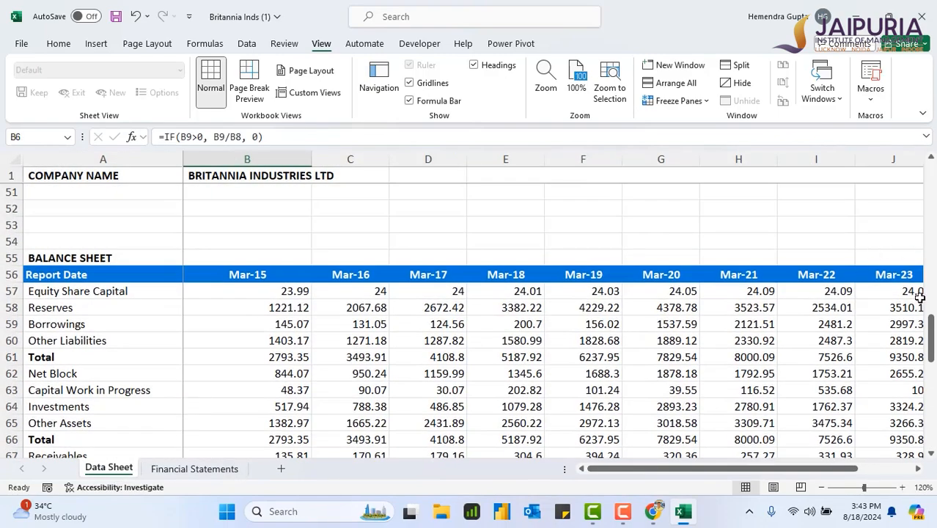
pyautogui.moveTo(930, 348); pyautogui.dragTo(930, 240)
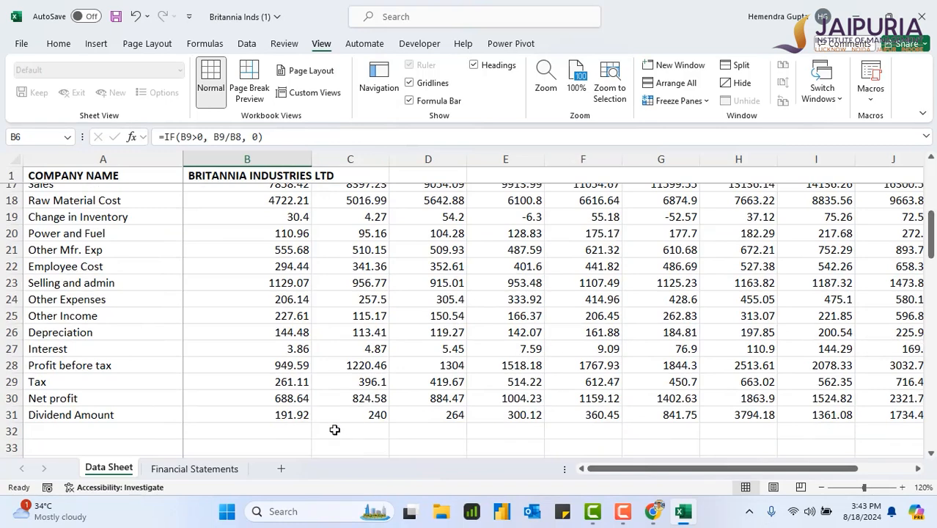
pyautogui.click(194, 468)
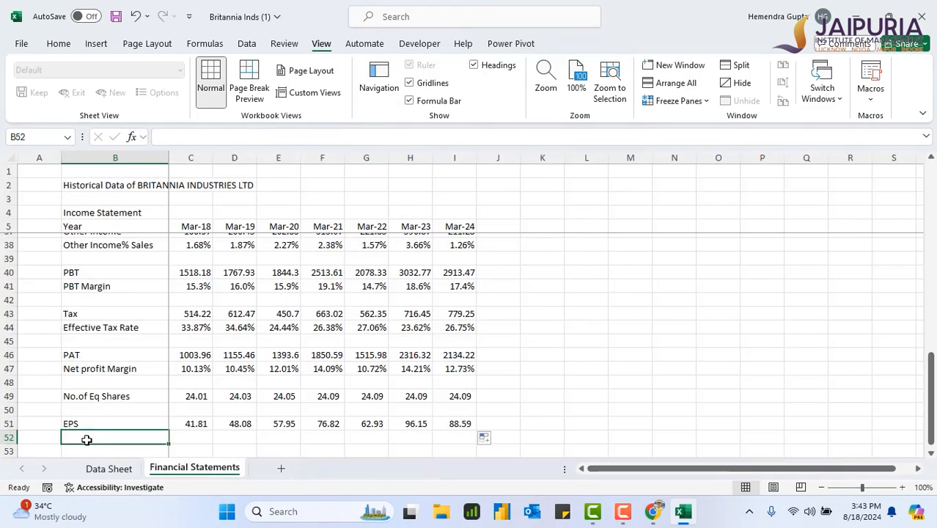
# Enter the row label "Dividend Paid" in cell B53, leaving row 52 blank below EPS
pyautogui.doubleClick(87, 440)
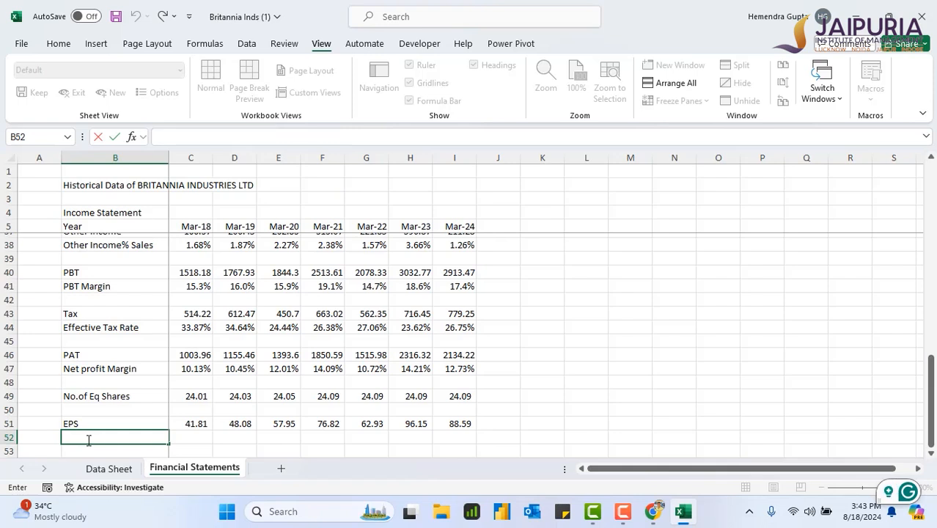
pyautogui.write('T')
pyautogui.click(88, 451)
pyautogui.write('To')
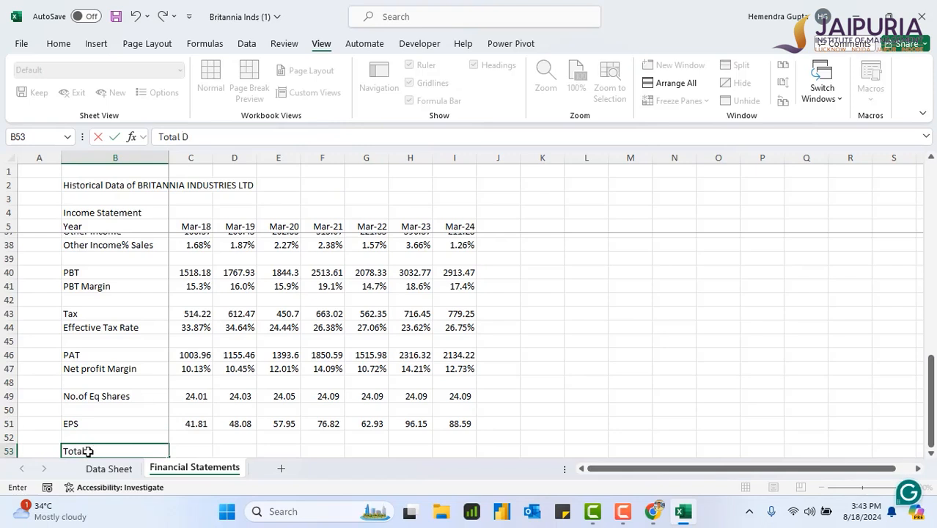
pyautogui.press('BackSpace')
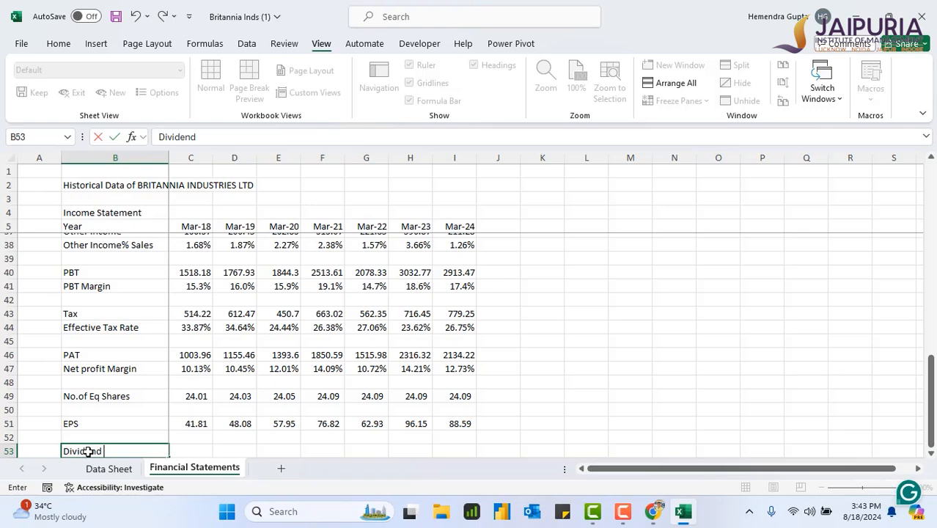
# Link C53 to the Mar-18 Dividend Amount in Data Sheet (E31) and fill the formula across to I53
pyautogui.click(184, 451)
pyautogui.write('=')
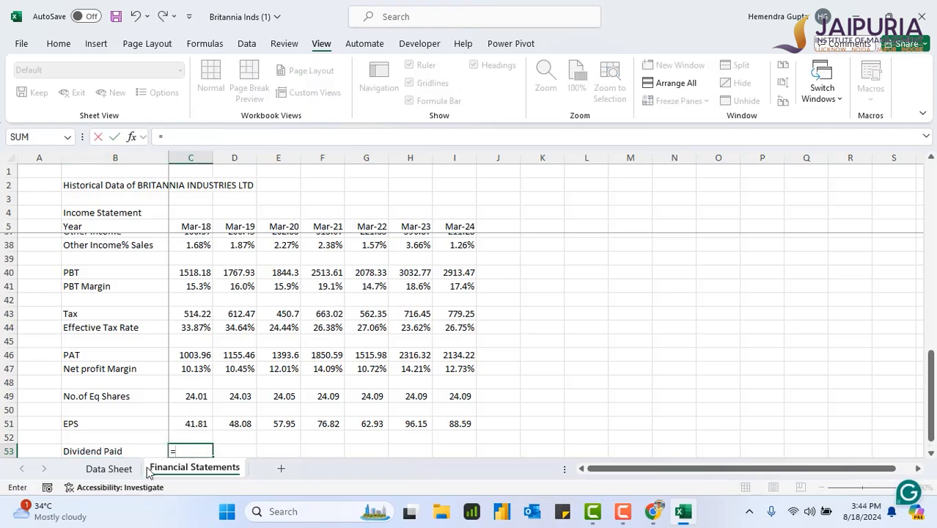
pyautogui.click(118, 469)
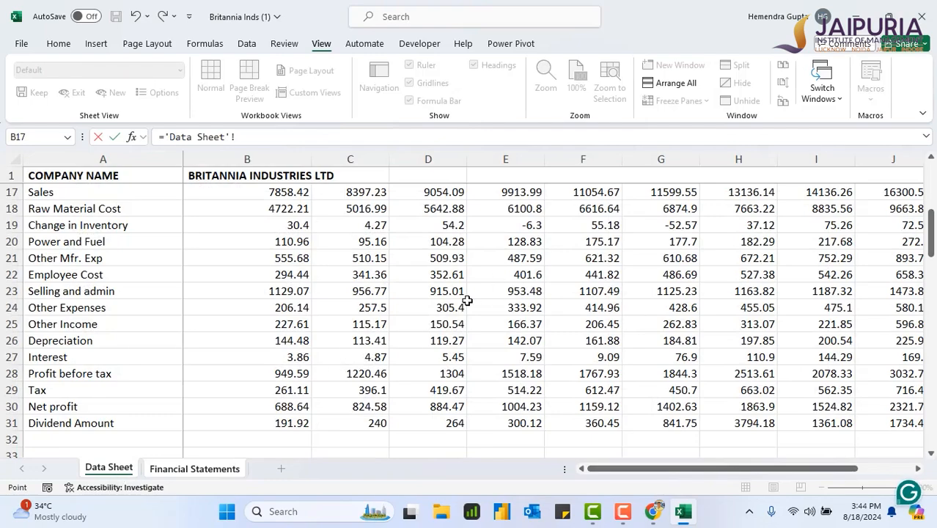
pyautogui.scroll(5, 467, 300)
pyautogui.moveTo(931, 192); pyautogui.dragTo(932, 239)
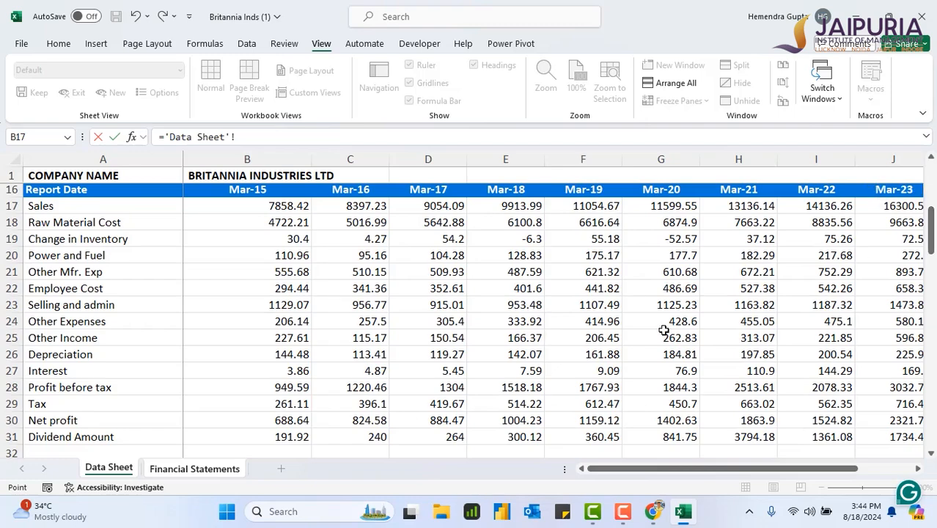
pyautogui.click(524, 436)
pyautogui.press('Return')
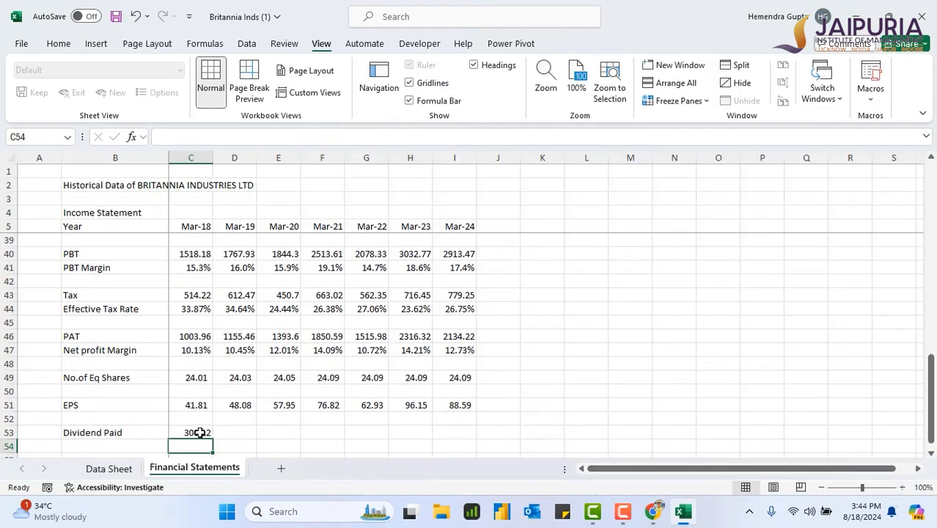
pyautogui.click(199, 432)
pyautogui.moveTo(212, 440); pyautogui.dragTo(477, 440)
# Label B54 "DPS" and calculate dividend per share in C54 as =C53/C49, filled across to I54
pyautogui.click(92, 445)
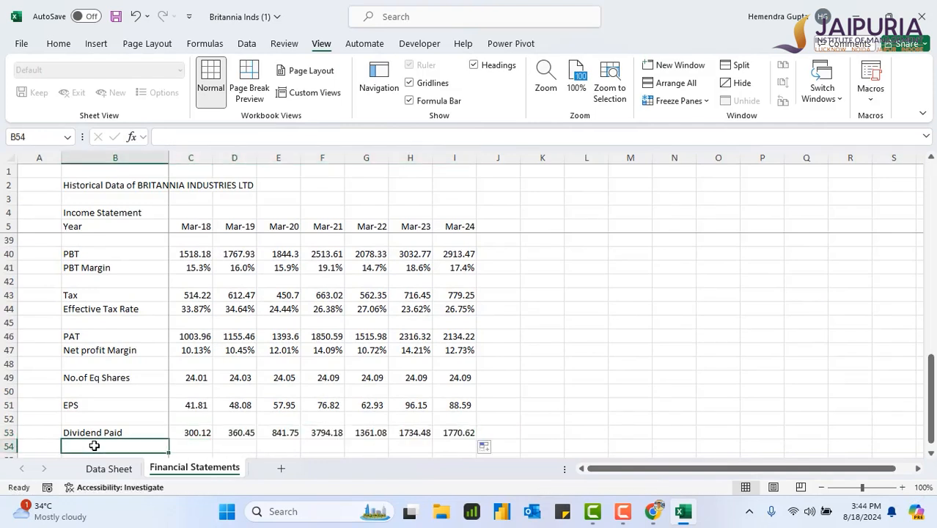
pyautogui.write('DPS')
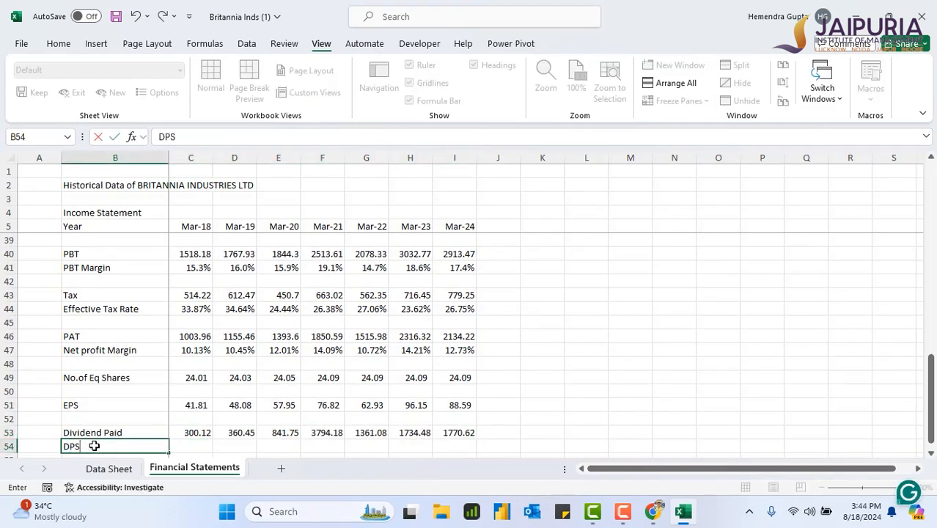
pyautogui.click(194, 446)
pyautogui.write('=')
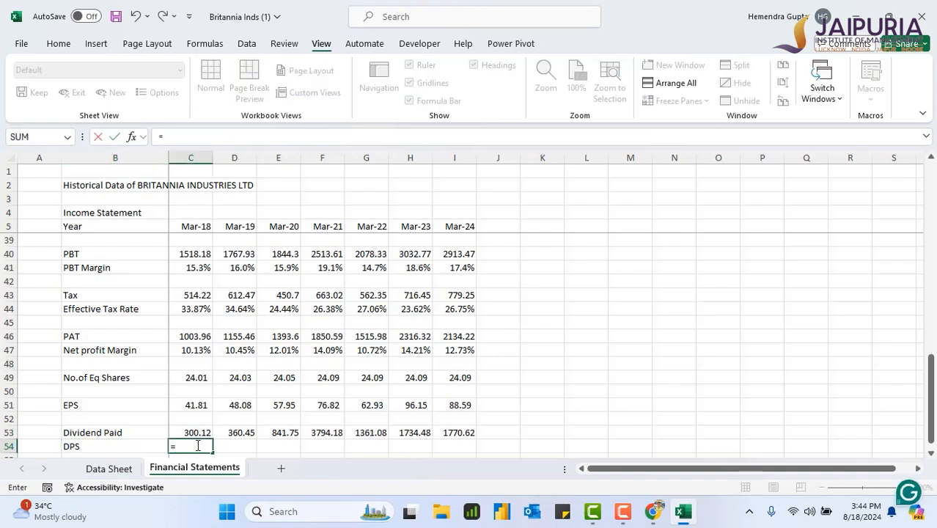
pyautogui.click(195, 432)
pyautogui.write('/')
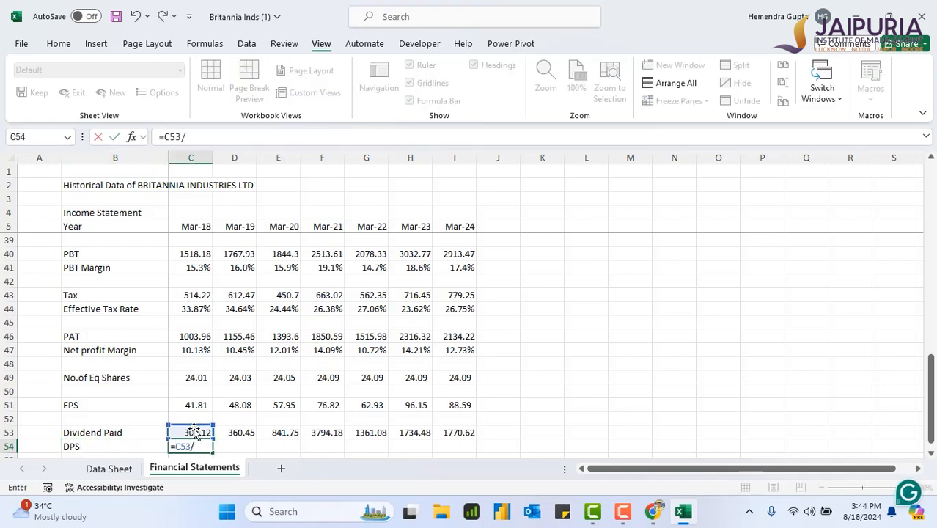
pyautogui.click(192, 376)
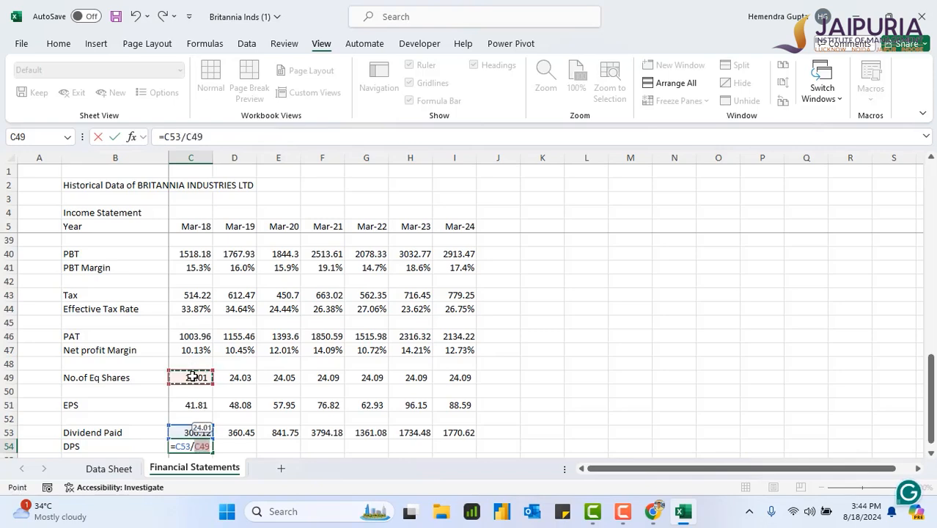
pyautogui.press('Return')
pyautogui.click(195, 433)
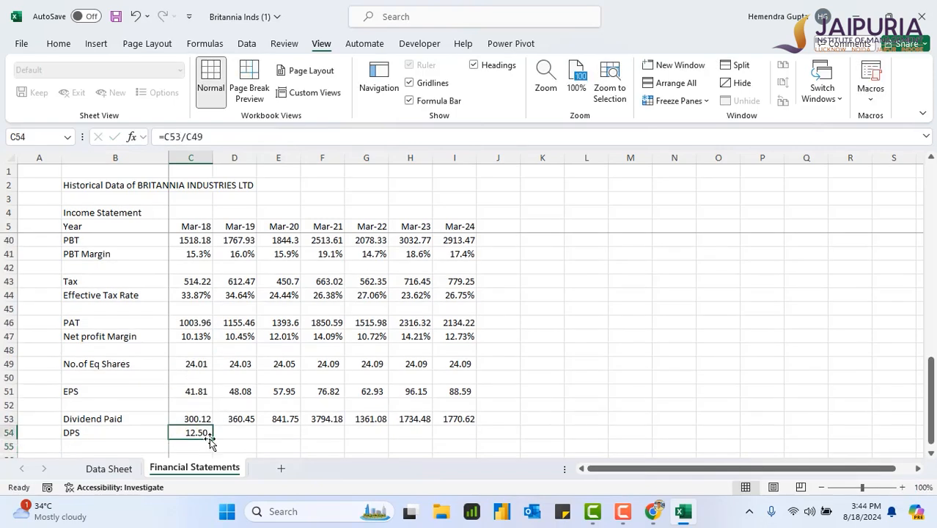
pyautogui.moveTo(211, 439); pyautogui.dragTo(478, 440)
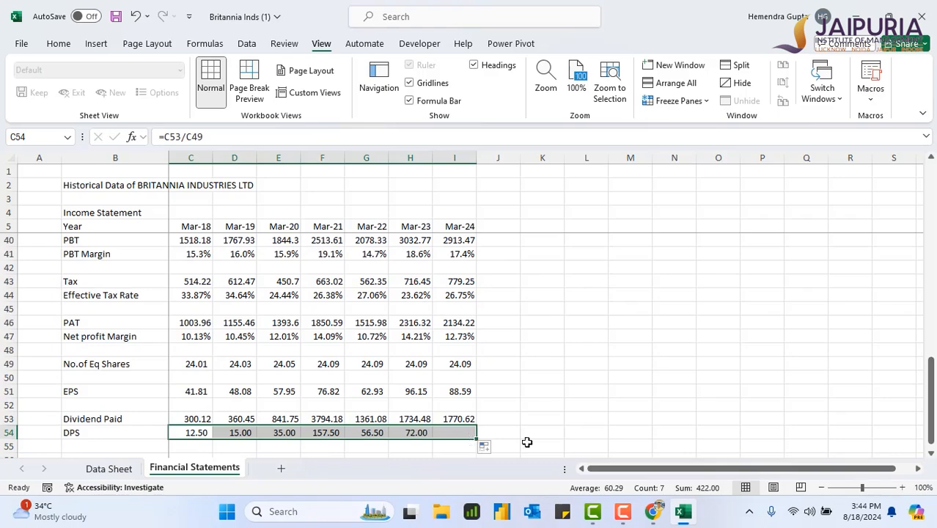
# Enter the row label "D/P" in cell B56, leaving row 55 blank below DPS
pyautogui.scroll(-4, 934, 458)
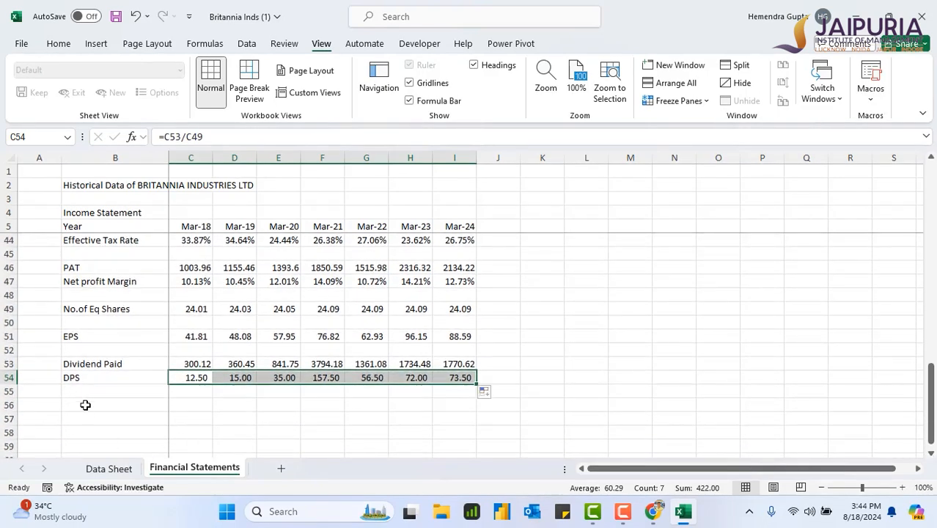
pyautogui.click(85, 405)
pyautogui.write('D/')
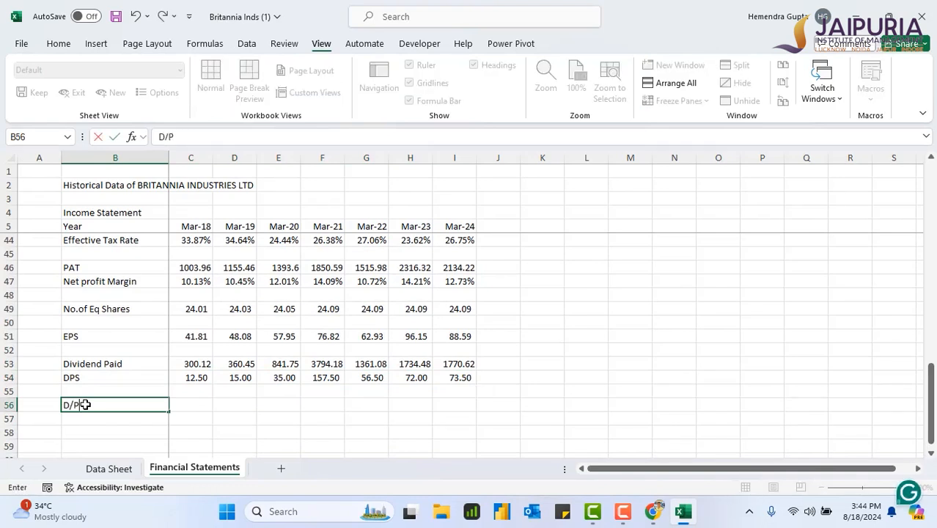
pyautogui.write('P')
# Calculate the dividend payout in C56 as DPS divided by EPS, =C54/C51, and fill it across to I56
pyautogui.click(188, 404)
pyautogui.write('=')
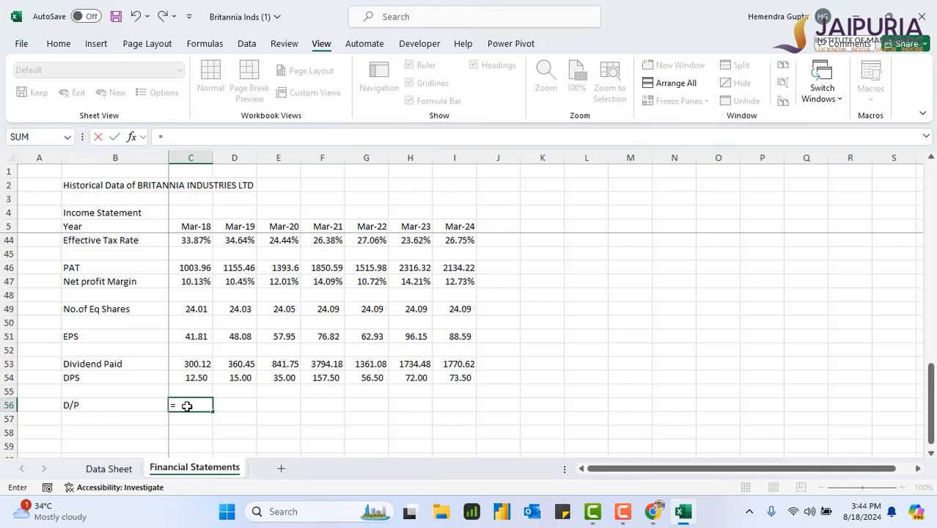
pyautogui.click(192, 378)
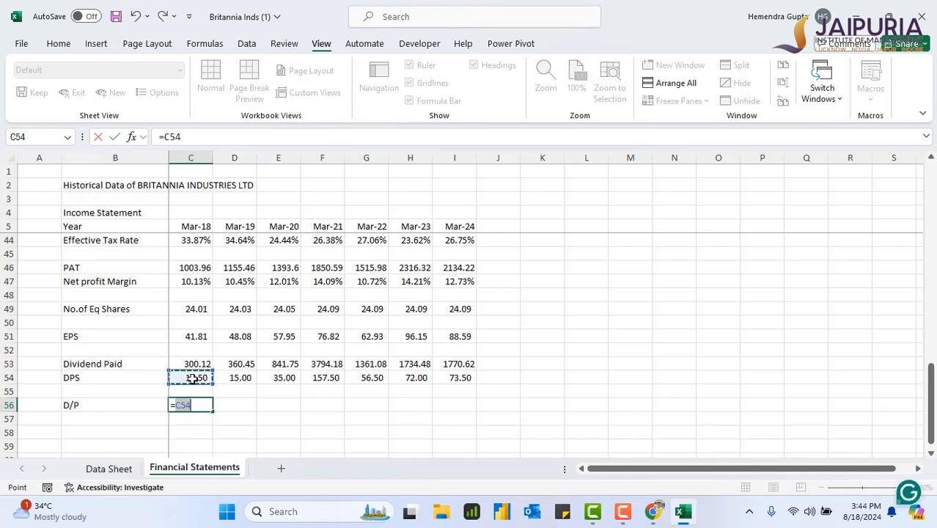
pyautogui.write('/')
pyautogui.click(191, 335)
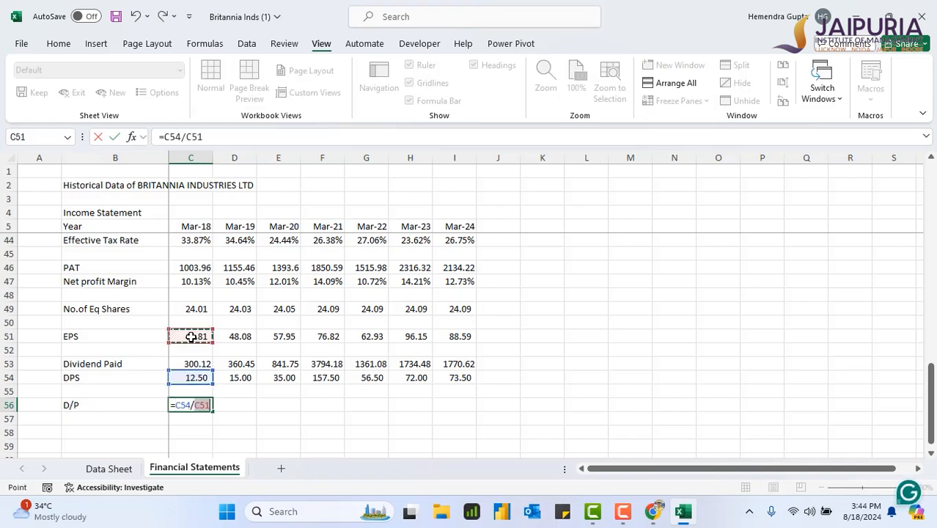
pyautogui.press('Return')
pyautogui.click(196, 406)
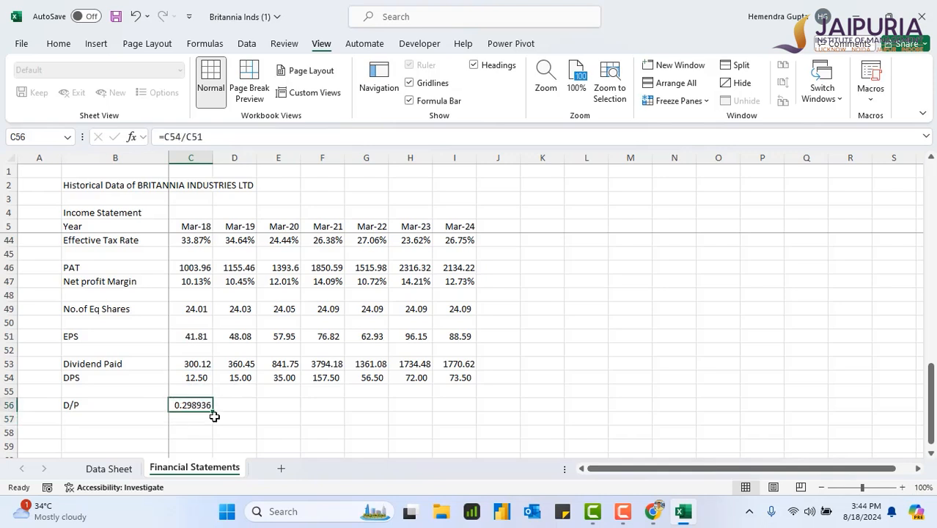
pyautogui.moveTo(212, 411); pyautogui.dragTo(483, 408)
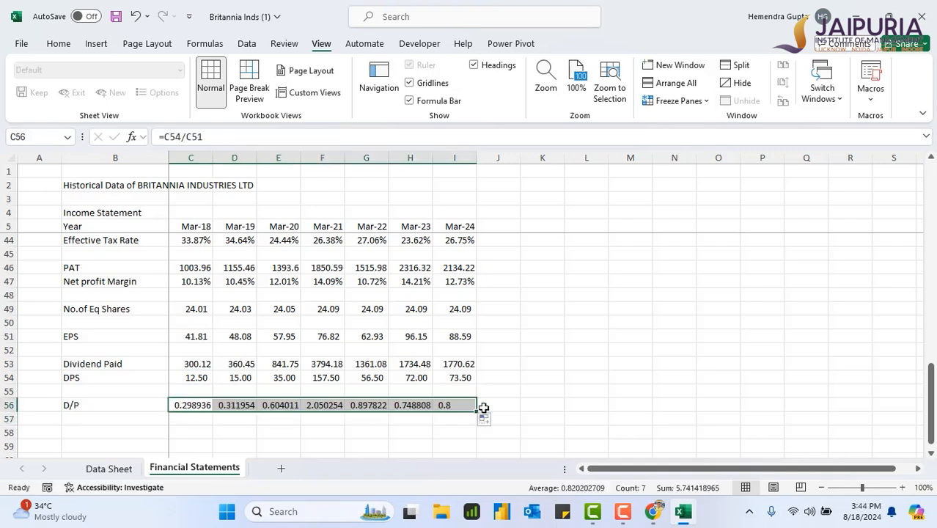
# Format the D/P values in C56:I56 as percentages with one decimal place
pyautogui.click(58, 43)
pyautogui.click(414, 93)
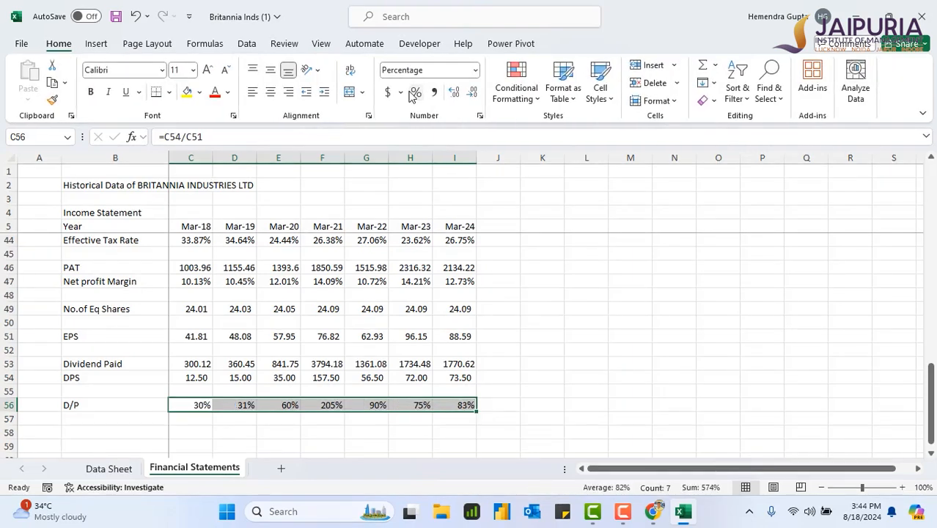
pyautogui.click(456, 91)
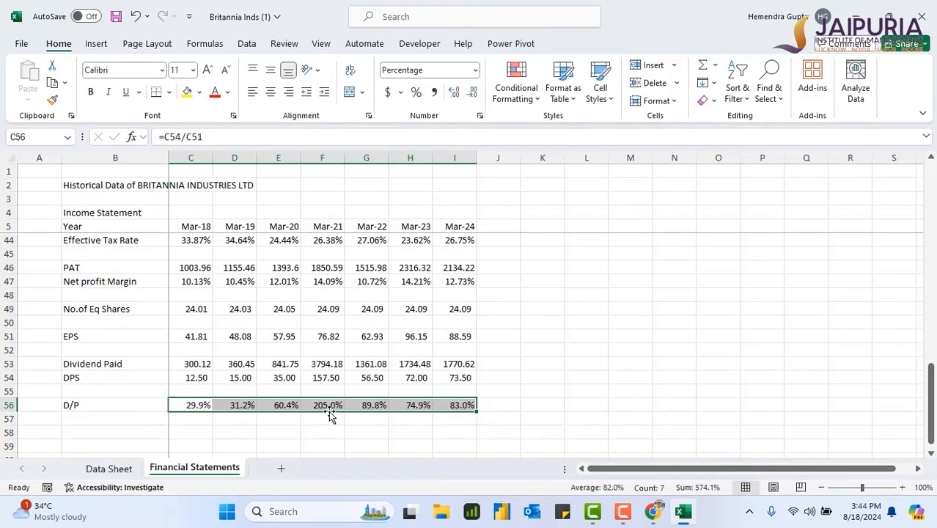
# Enter the row label "Retention ratio" in cell B57, directly below D/P
pyautogui.click(81, 417)
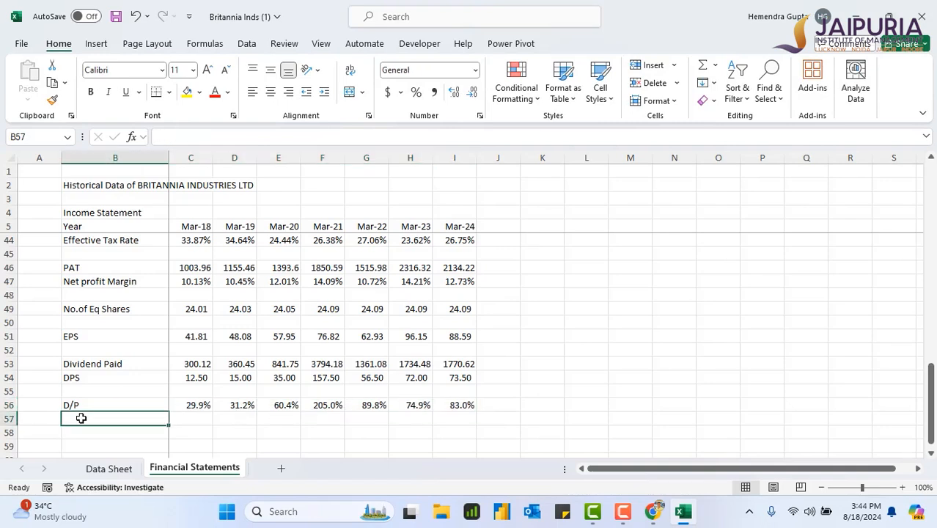
pyautogui.write('R')
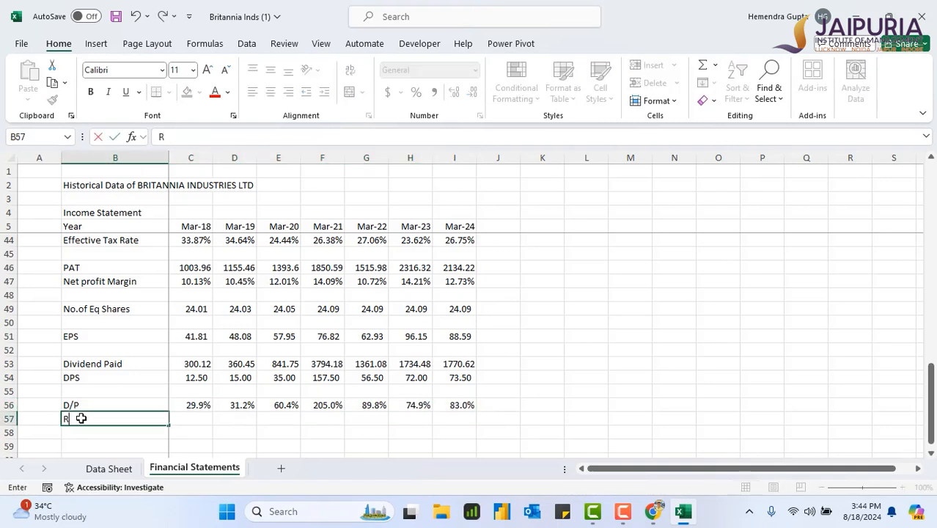
pyautogui.write('etenti')
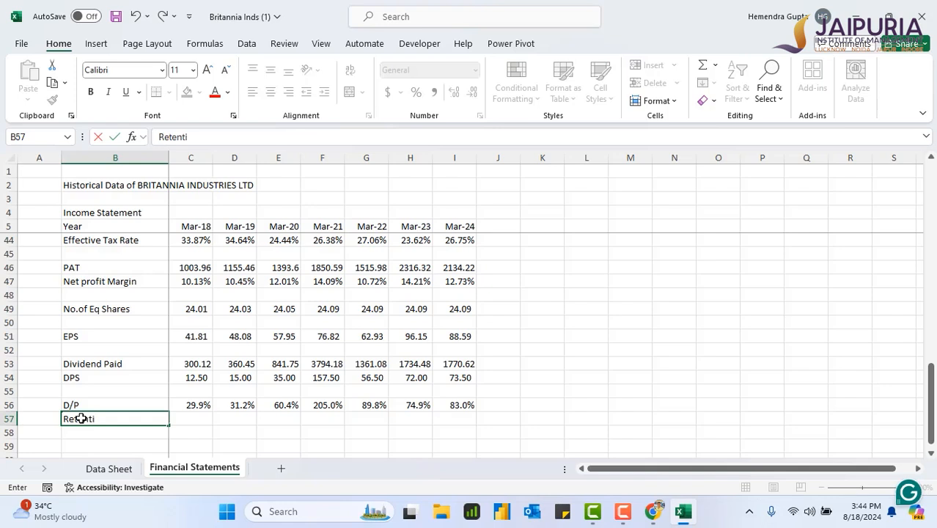
pyautogui.write('on ratio')
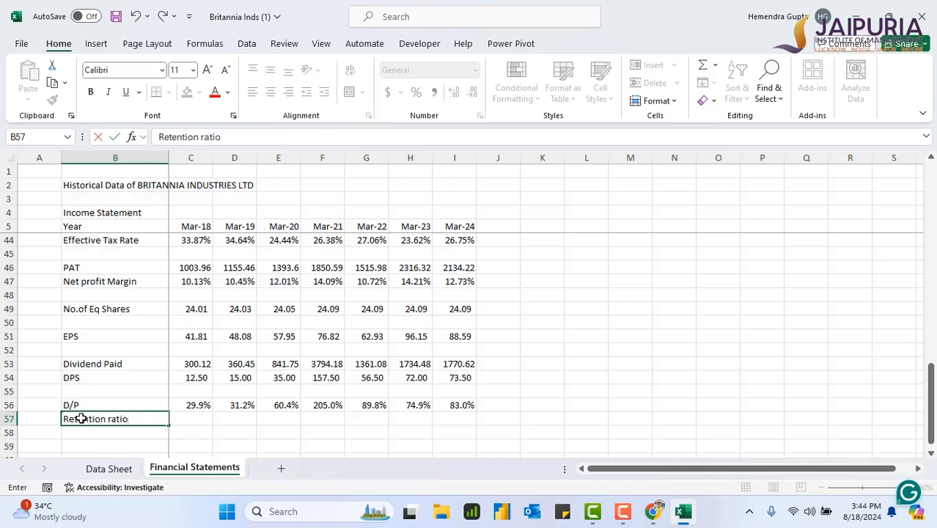
# Calculate the Mar-18 retention ratio in C57 as one minus the dividend payout, =1-C56
pyautogui.click(197, 419)
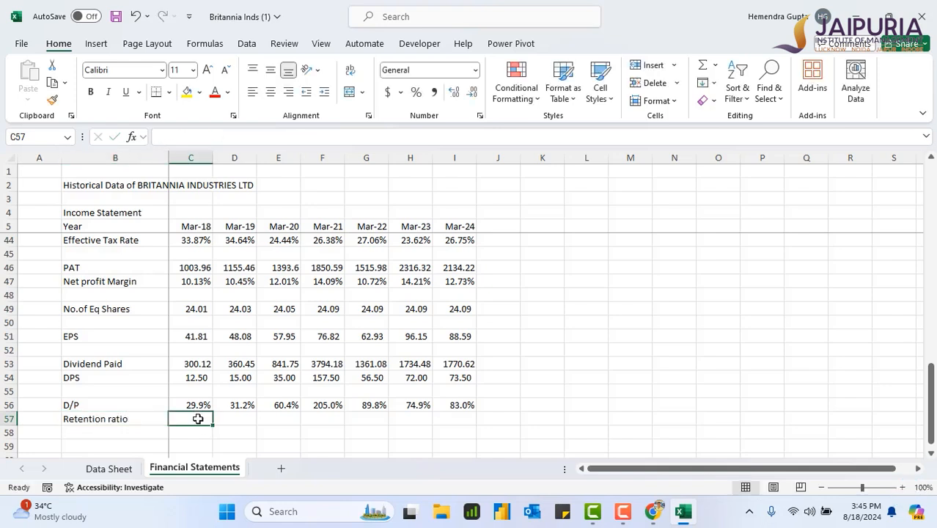
pyautogui.write('=')
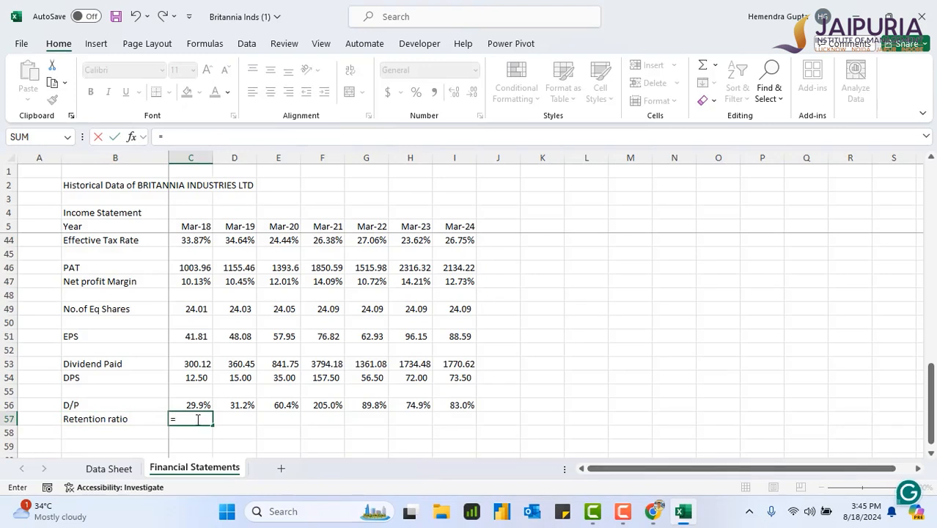
pyautogui.write('1-')
pyautogui.click(195, 405)
pyautogui.press('Return')
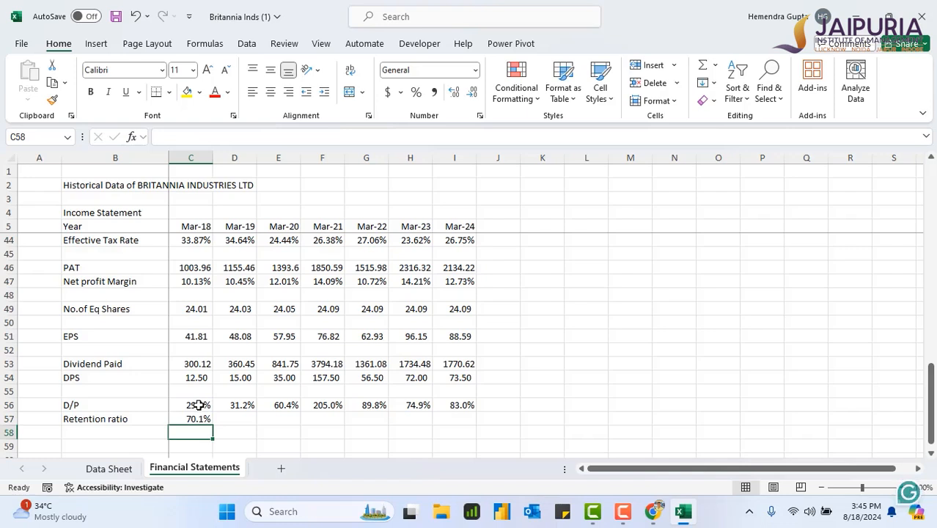
# Fill the retention ratio formula in C57 across to I57 for Mar-19 through Mar-24
pyautogui.click(195, 417)
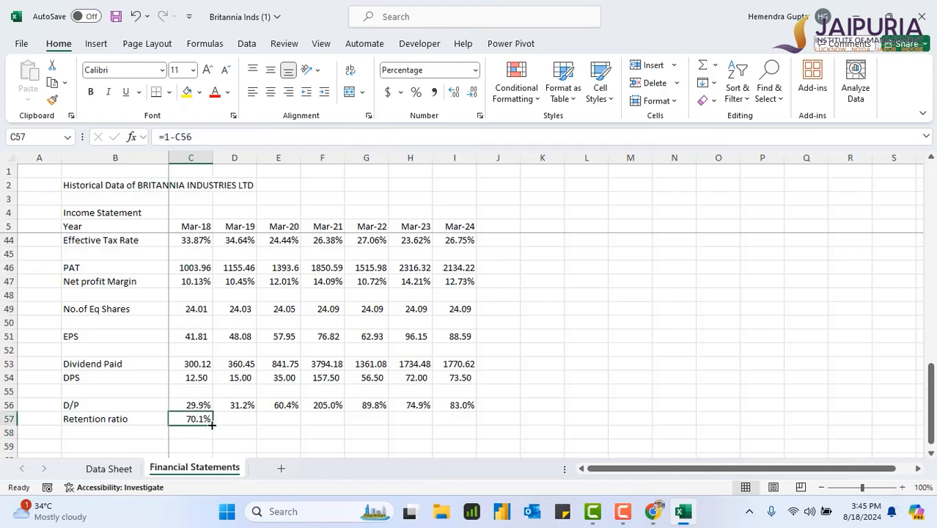
pyautogui.moveTo(212, 424); pyautogui.dragTo(470, 427)
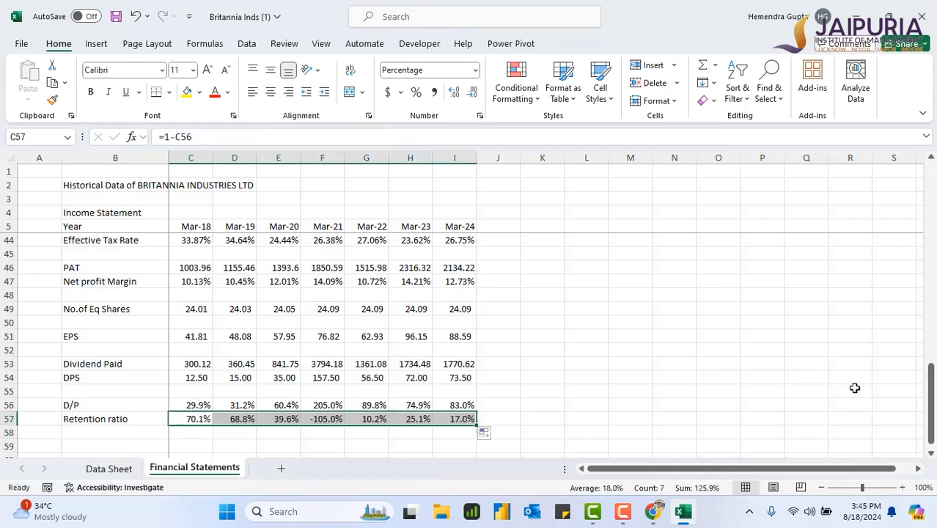
# Review the income statement on the Financial Statements sheet from the Sales row down past the retention ratio
pyautogui.moveTo(932, 403)
pyautogui.mouseDown()
pyautogui.moveTo(934, 208)
pyautogui.moveTo(936, 411)
pyautogui.mouseUp()
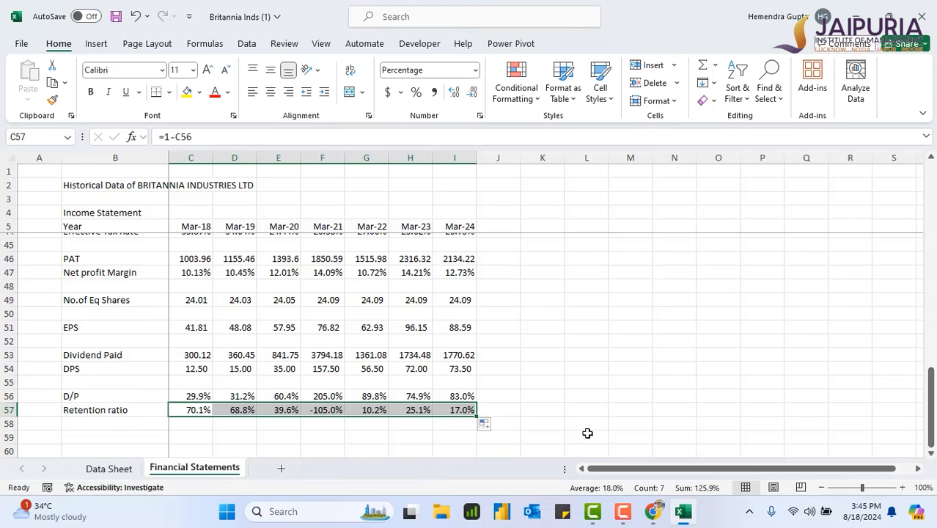
pyautogui.scroll(13, 723, 372)
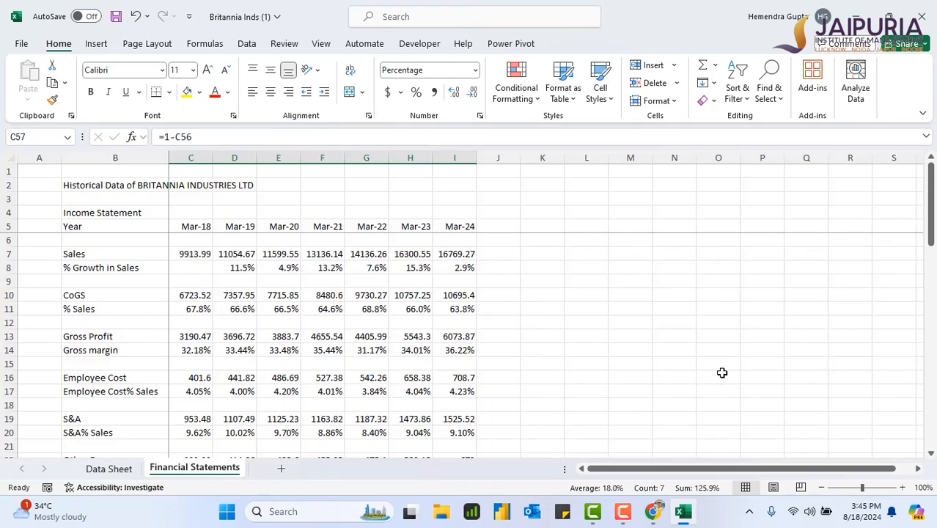
pyautogui.scroll(-20, 722, 373)
pyautogui.scroll(9, 722, 372)
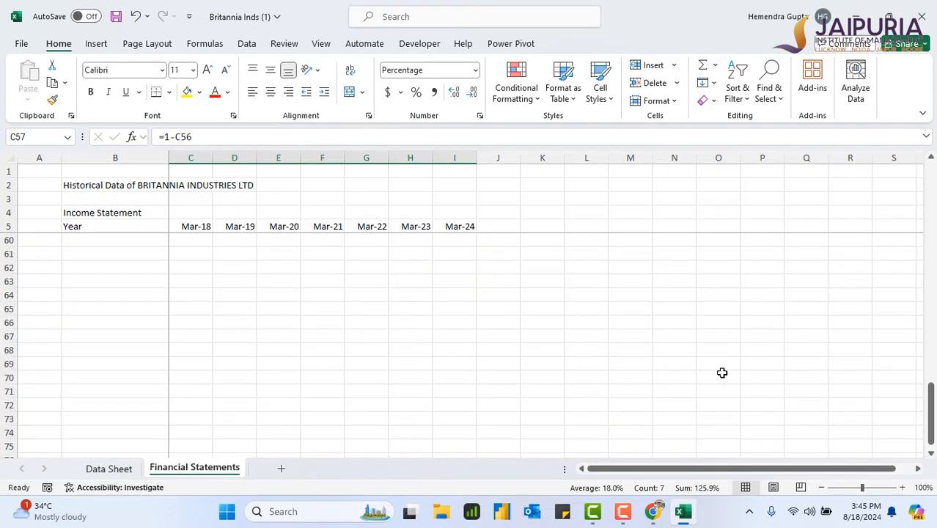
pyautogui.scroll(9, 723, 373)
pyautogui.scroll(-9, 722, 373)
pyautogui.scroll(10, 722, 372)
pyautogui.scroll(-10, 715, 385)
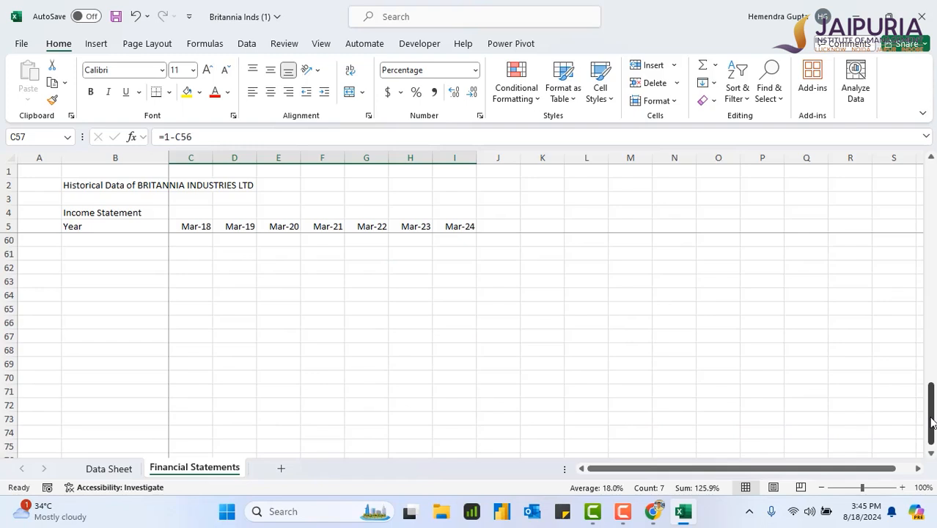
# Start a balance sheet section below the income statement with "#" in A61, "Balance Sheet" in B61 and "Year" in B62
pyautogui.moveTo(931, 422); pyautogui.dragTo(931, 407)
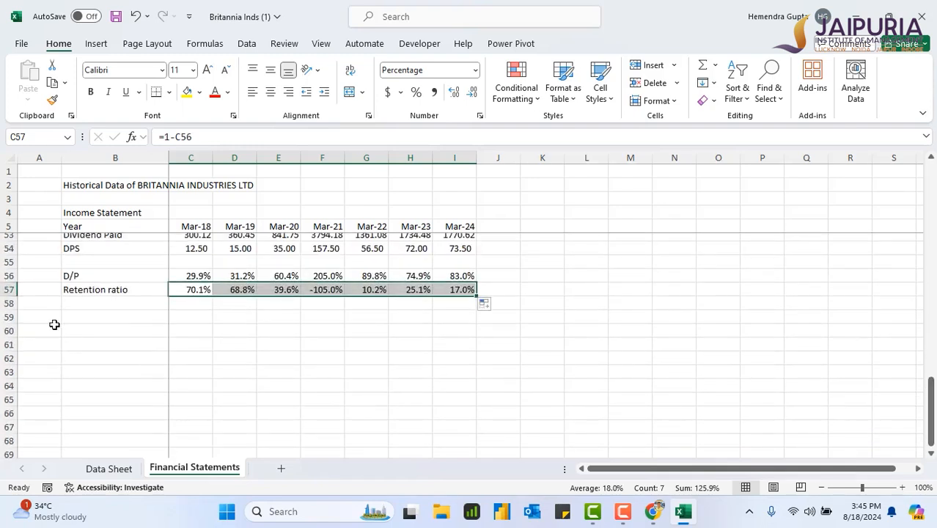
pyautogui.click(33, 342)
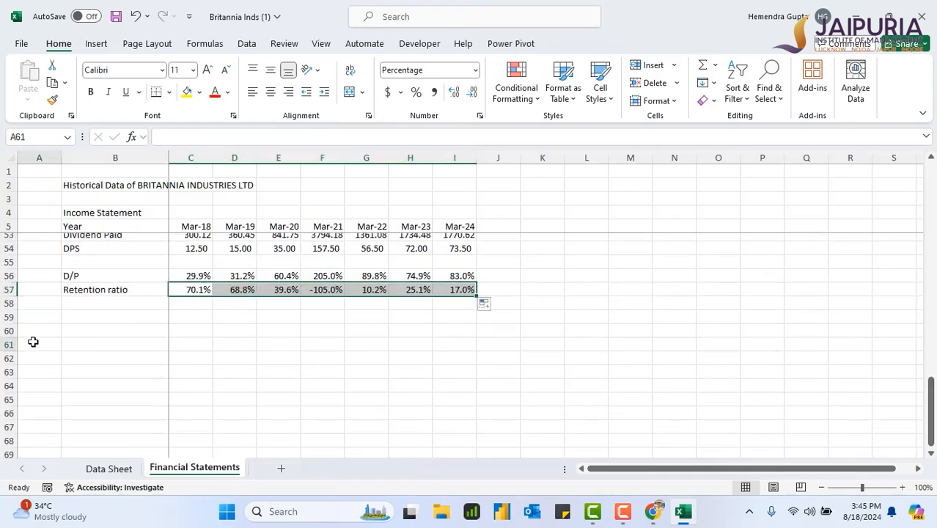
pyautogui.write('#')
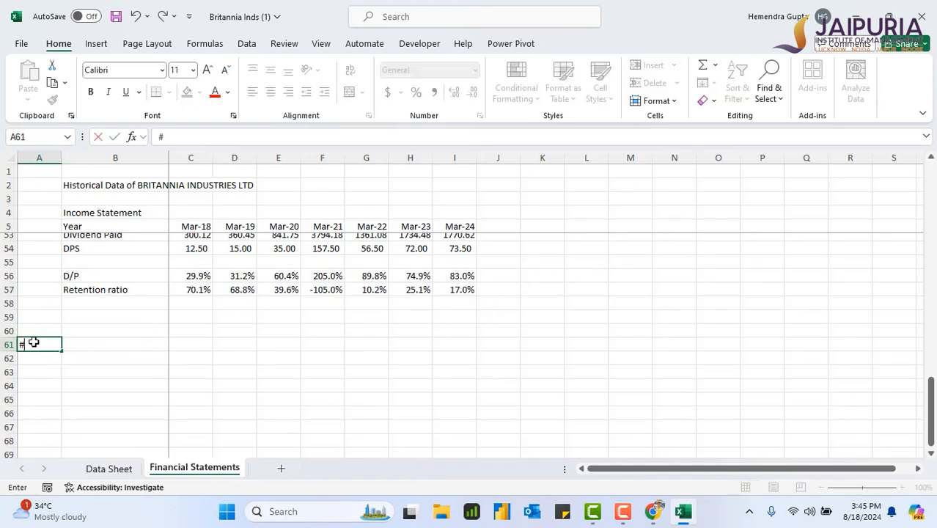
pyautogui.click(86, 345)
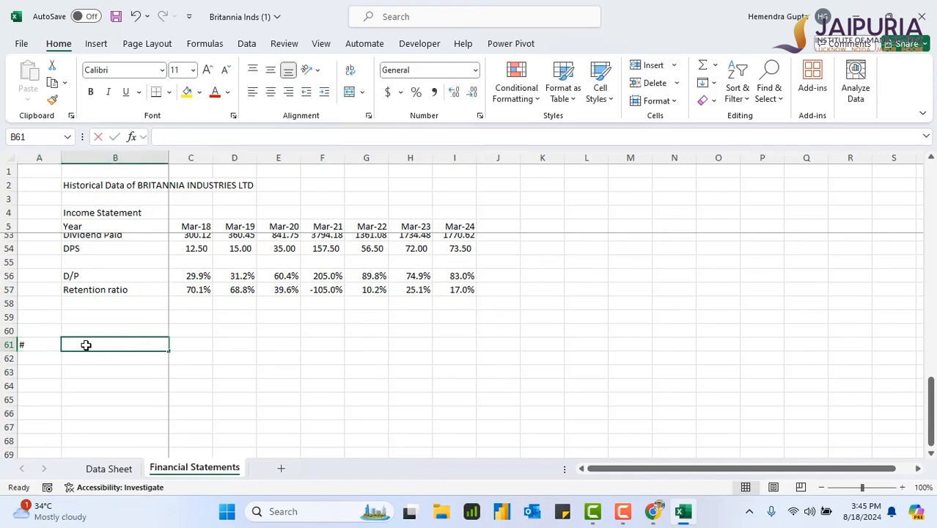
pyautogui.write('Balance Sh')
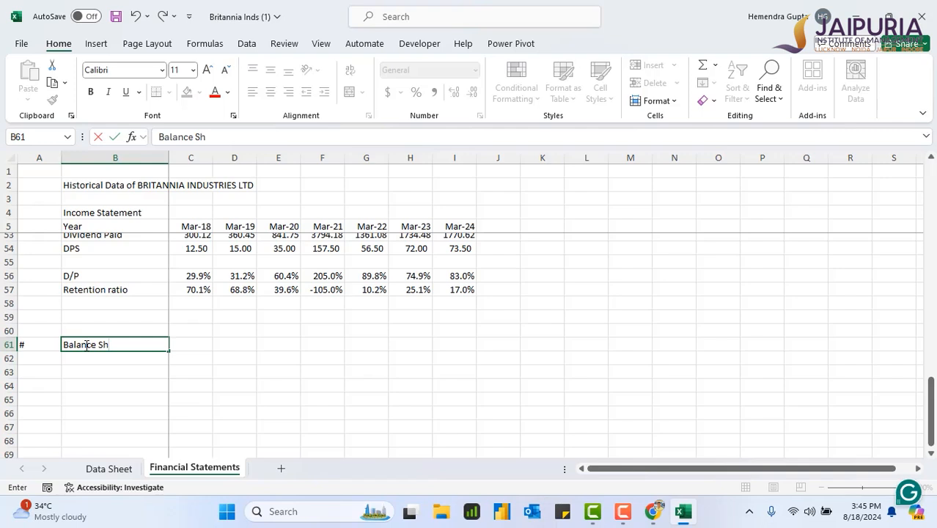
pyautogui.write('eet')
pyautogui.click(102, 360)
pyautogui.write('Year')
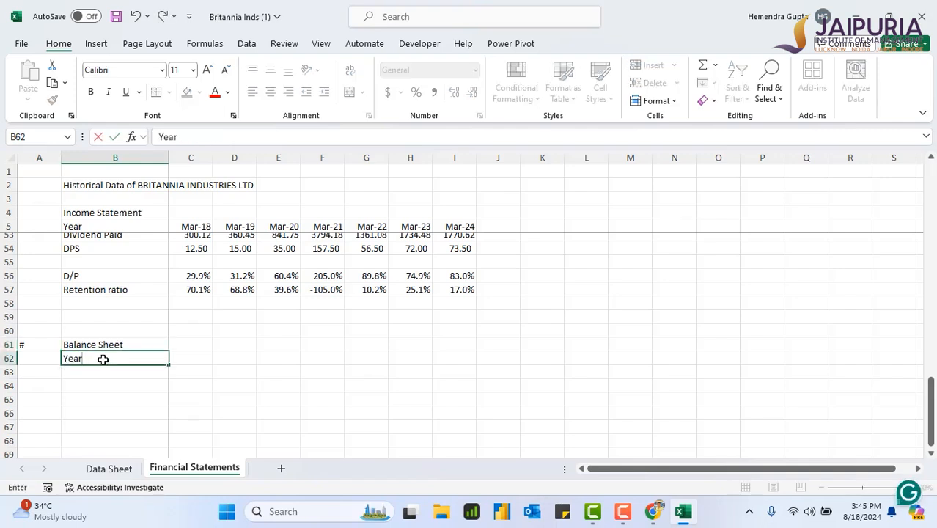
# Link C62 to the Mar-18 year header with =C5 and fill it across to I62
pyautogui.click(197, 355)
pyautogui.write('=')
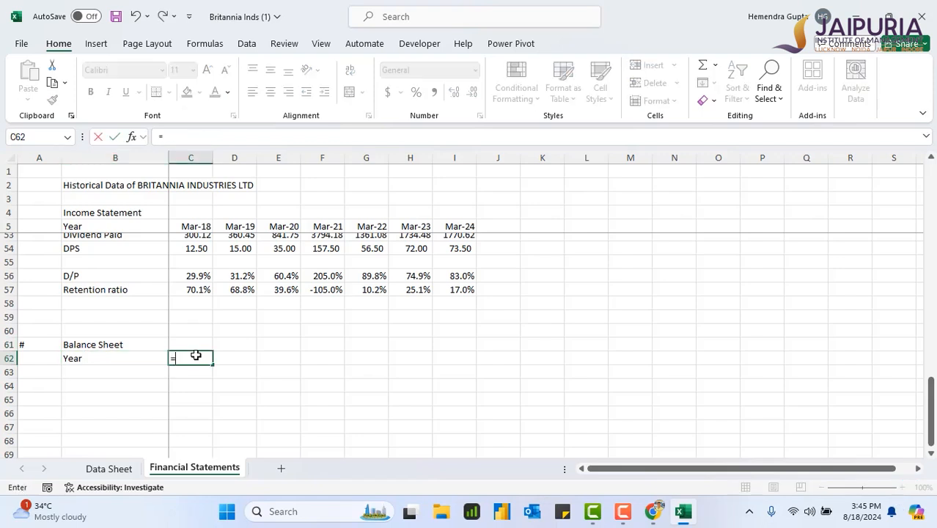
pyautogui.click(200, 223)
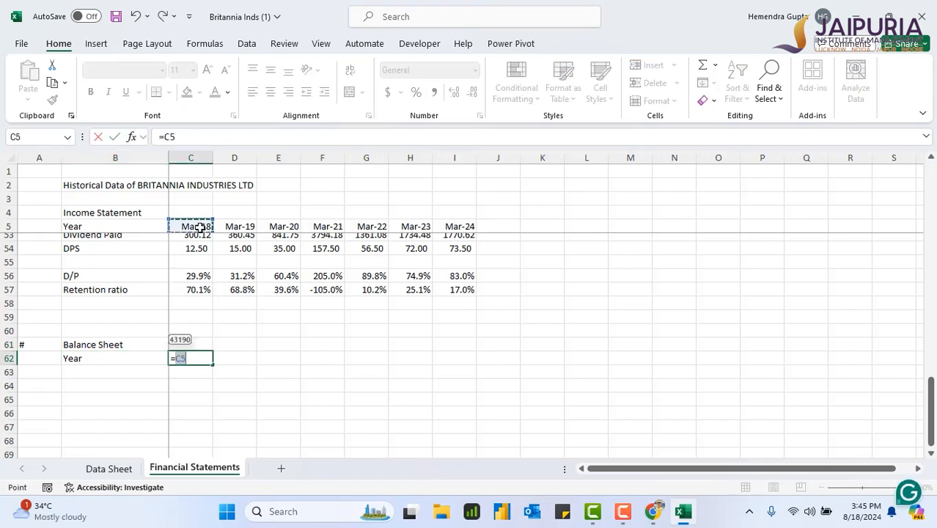
pyautogui.press('Return')
pyautogui.click(201, 358)
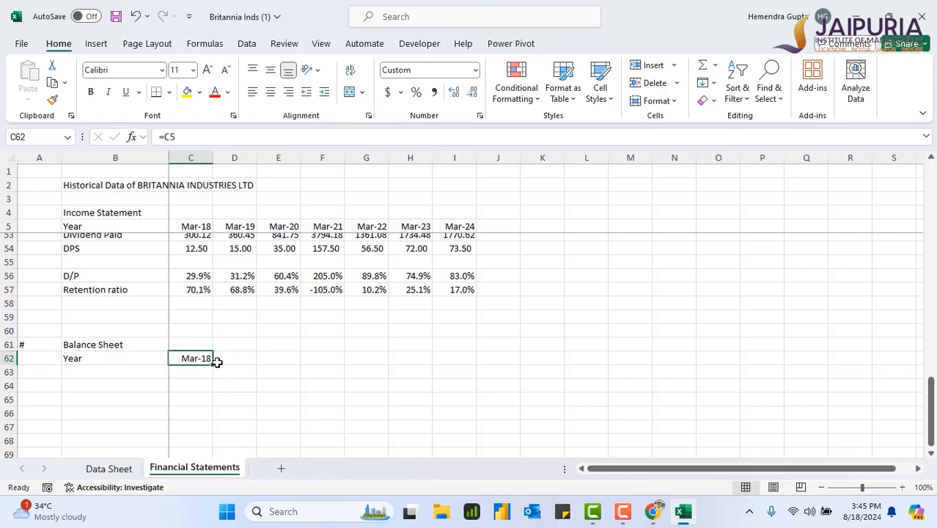
pyautogui.moveTo(214, 363); pyautogui.dragTo(476, 364)
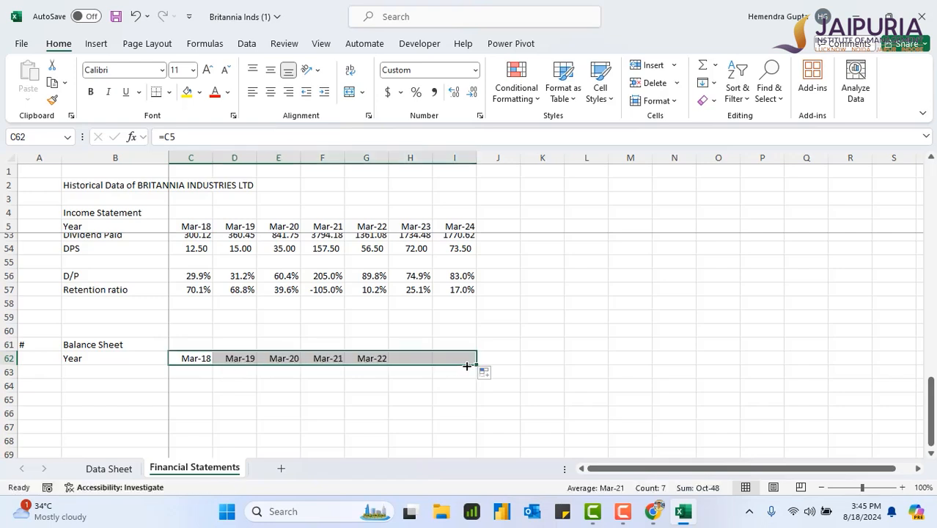
pyautogui.click(278, 371)
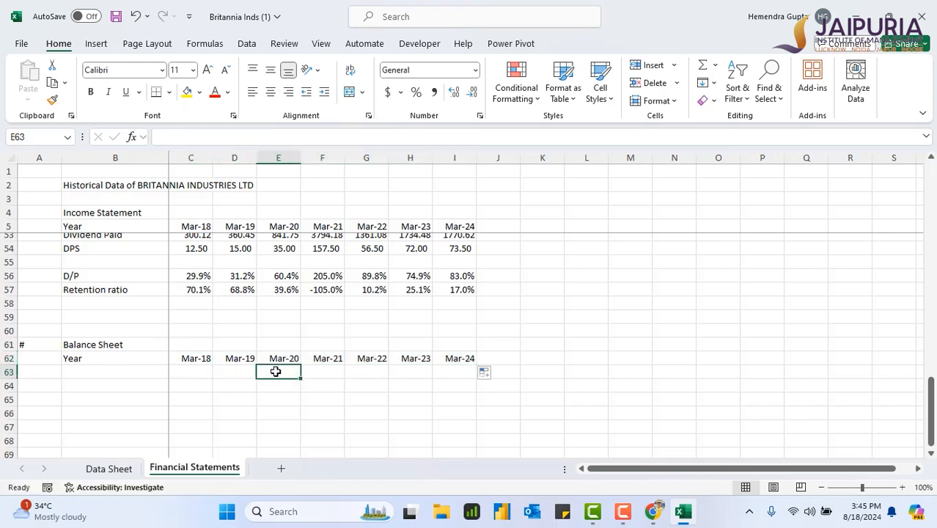
# Label B64 "Share Capital" and link C64 to the Mar-18 equity share capital with ='Data Sheet'!E57
pyautogui.click(90, 388)
pyautogui.write('Share')
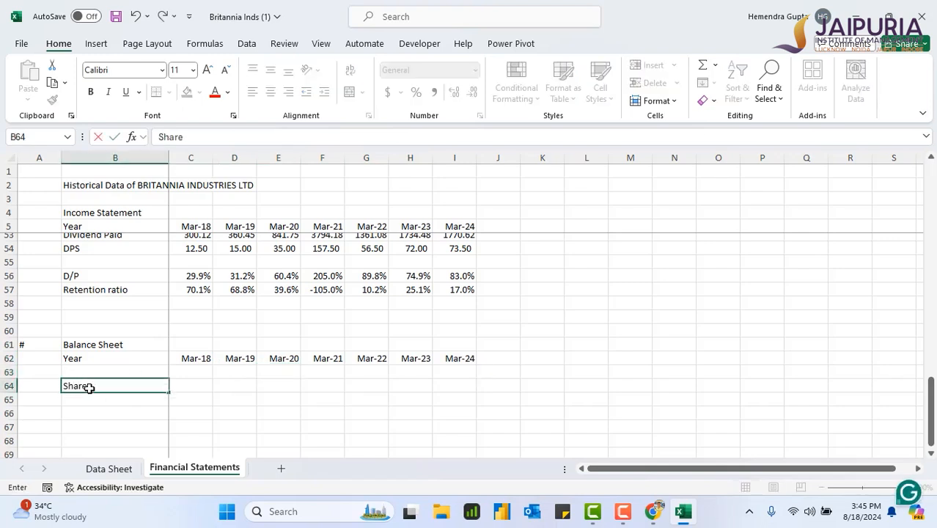
pyautogui.write(' Capital')
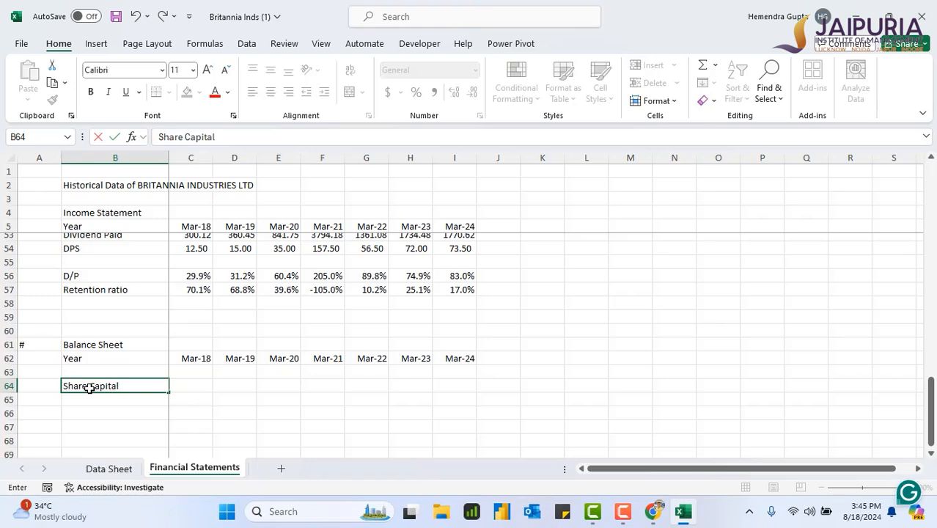
pyautogui.click(192, 387)
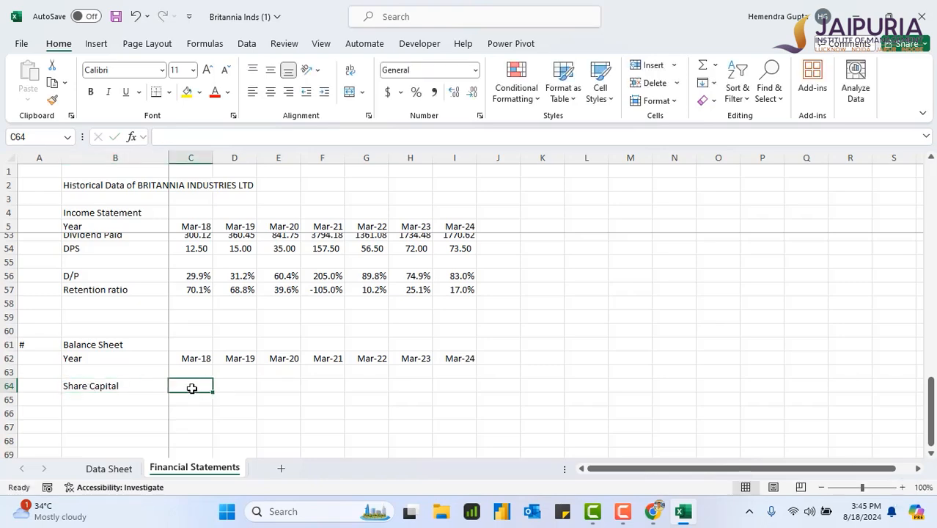
pyautogui.write('=')
pyautogui.click(110, 468)
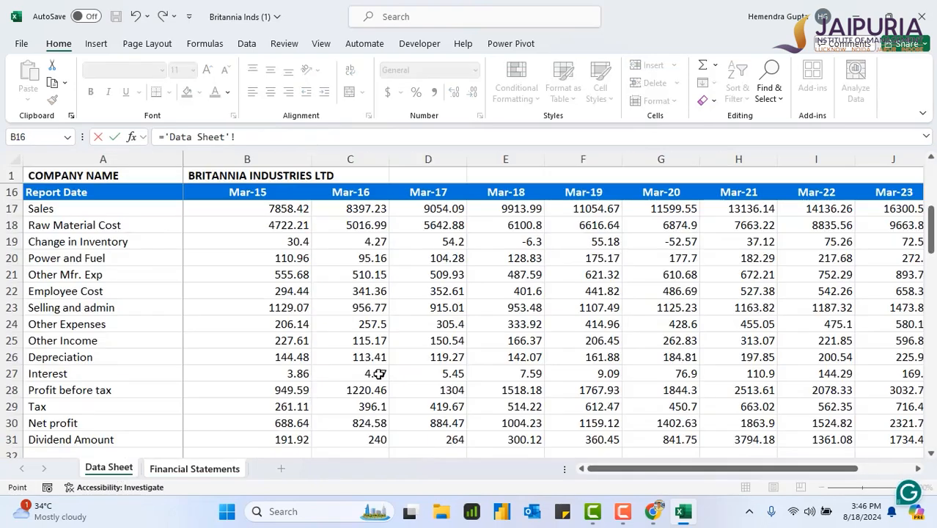
pyautogui.moveTo(933, 248); pyautogui.dragTo(931, 344)
pyautogui.click(525, 324)
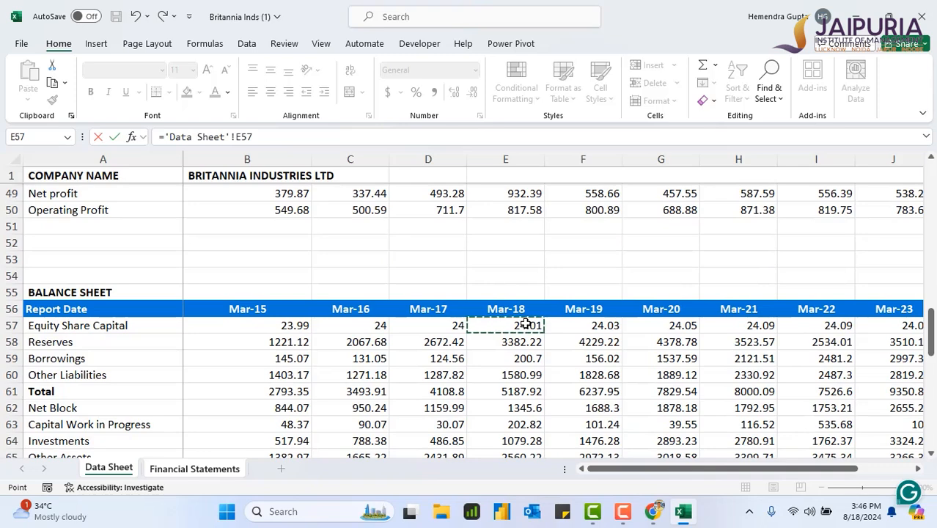
pyautogui.press('Return')
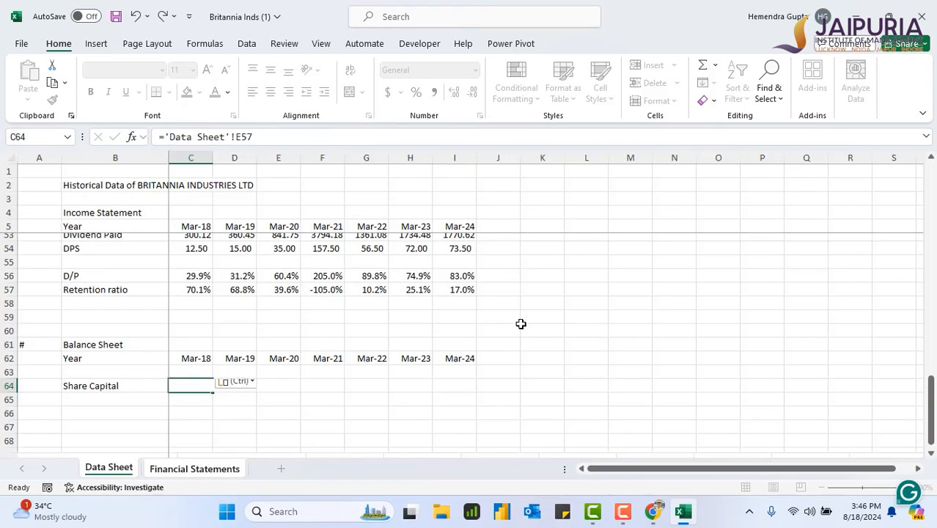
# Enter the row label "Reserve" in cell B65, directly below Share Capital
pyautogui.click(91, 401)
pyautogui.doubleClick(92, 400)
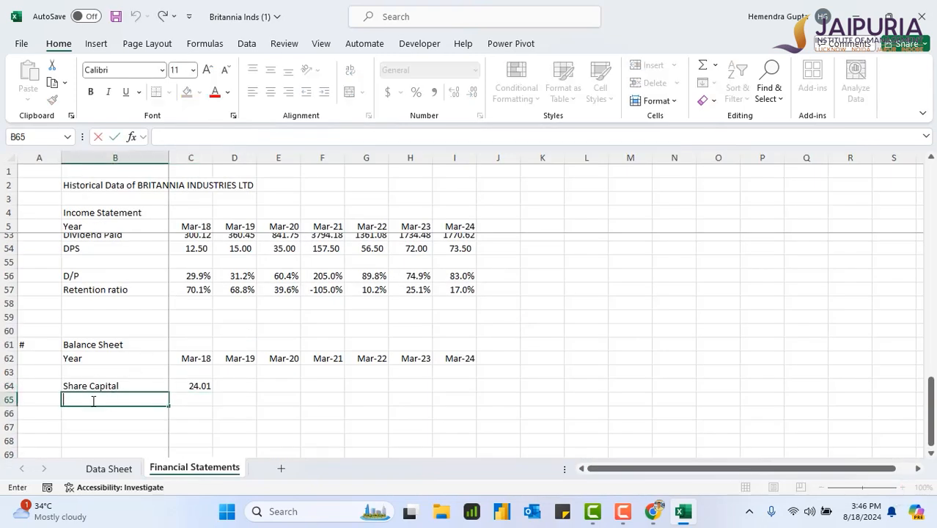
pyautogui.write('Reserve')
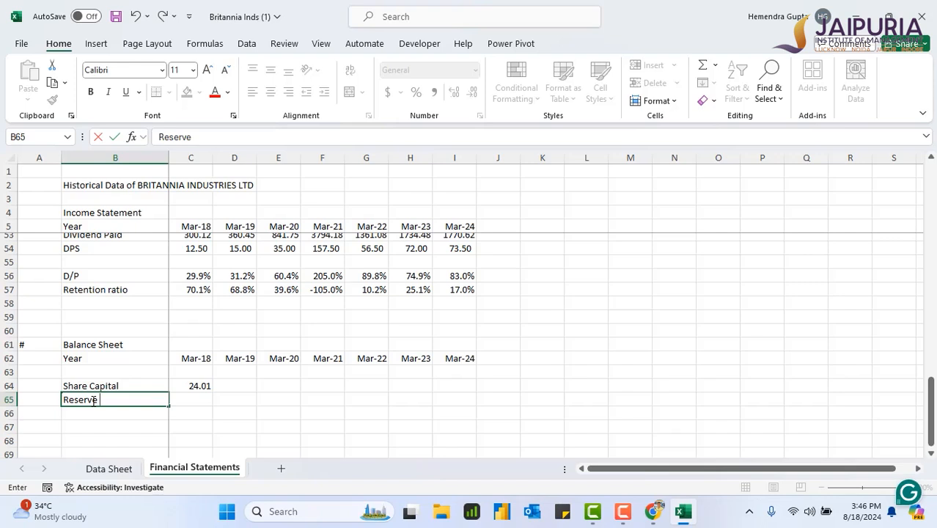
pyautogui.click(205, 399)
pyautogui.write('=')
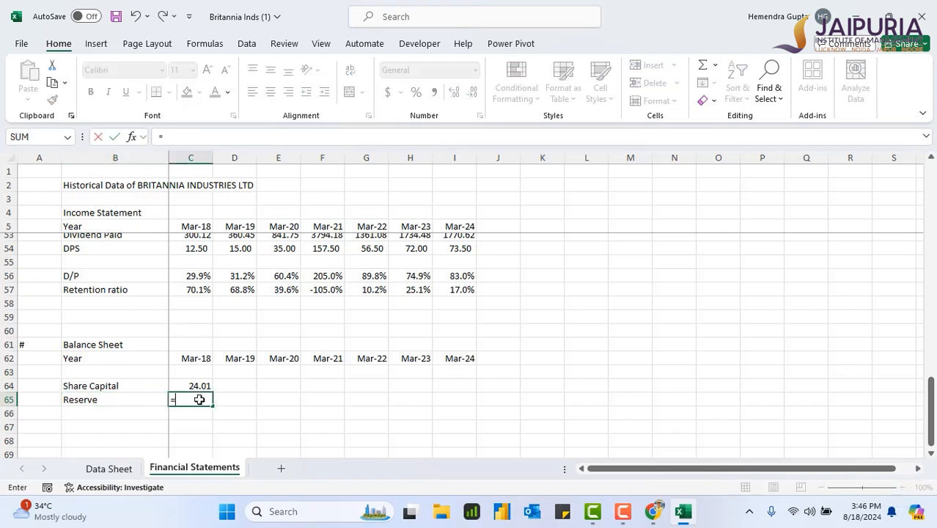
pyautogui.press('BackSpace')
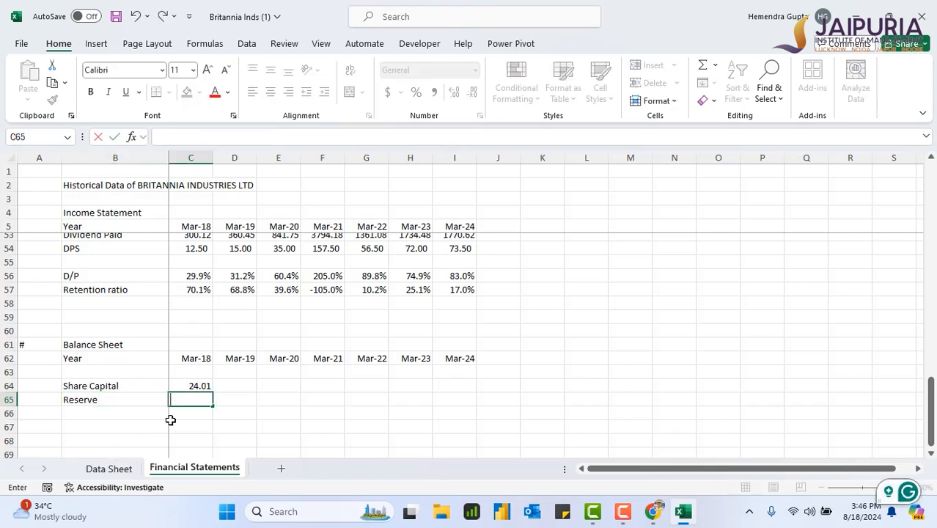
# Fill the share capital link in C64 across to column I and down through the Reserve row, covering C64:I65
pyautogui.click(204, 386)
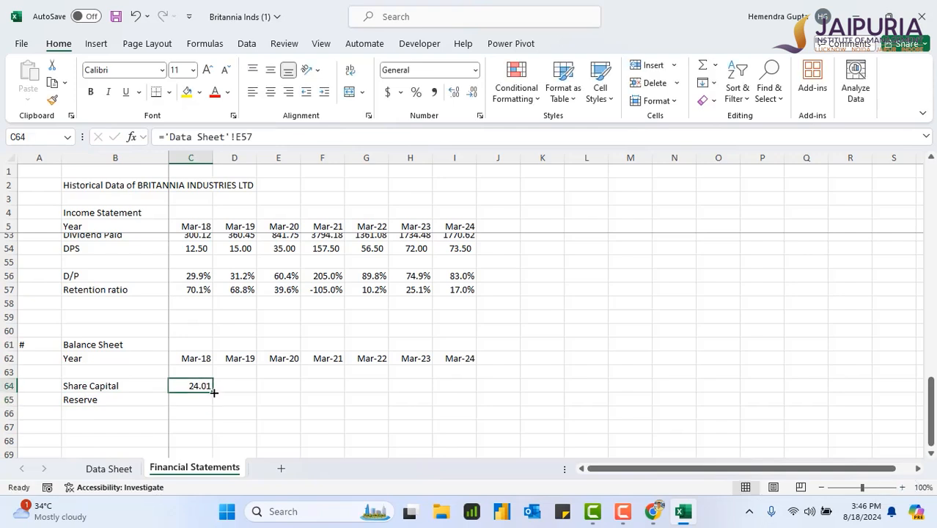
pyautogui.moveTo(213, 393); pyautogui.dragTo(484, 412)
# Label B66 "Net Worth" and calculate its Mar-18 value in C66 as share capital plus reserve, =C64+C65
pyautogui.click(98, 416)
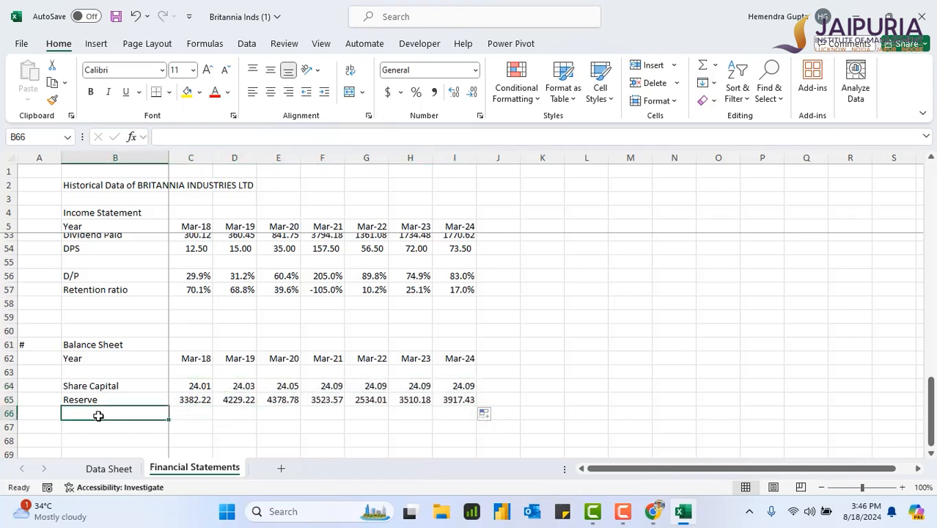
pyautogui.write('Net')
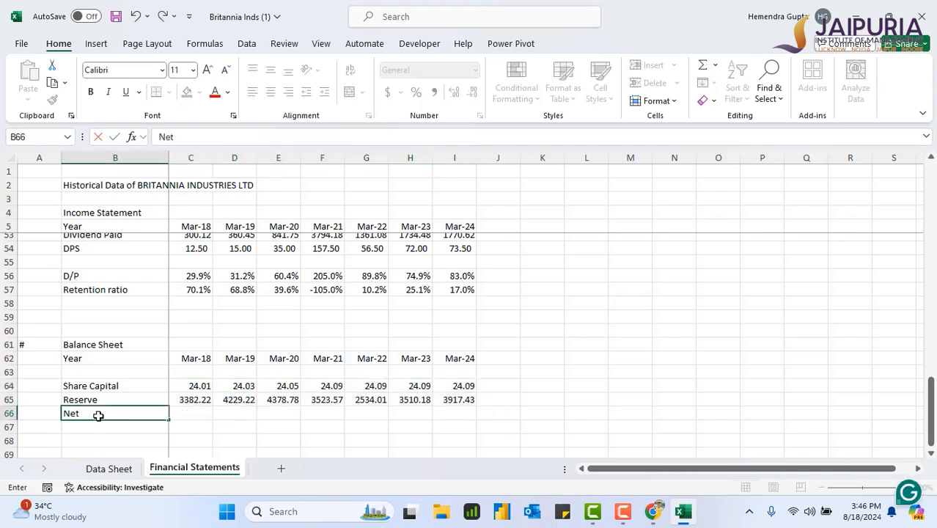
pyautogui.write(' Worth')
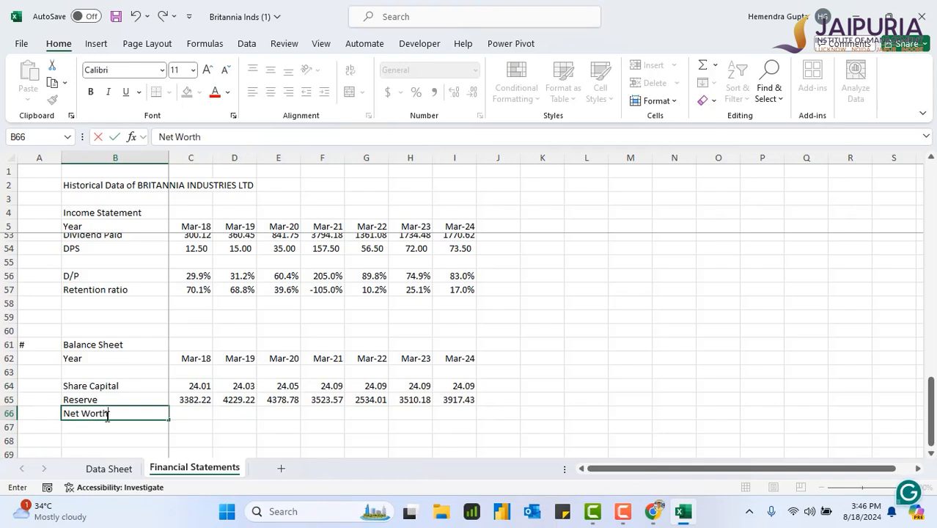
pyautogui.click(196, 413)
pyautogui.write('=')
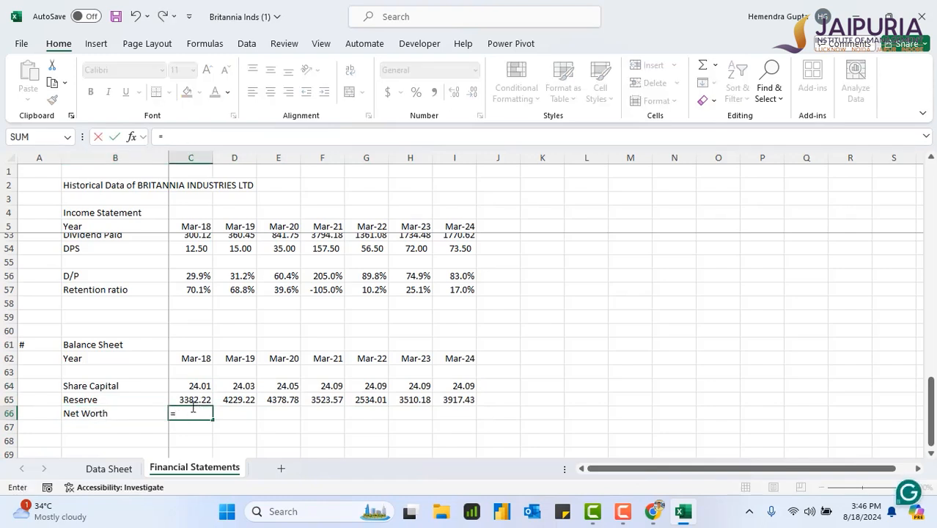
pyautogui.click(187, 386)
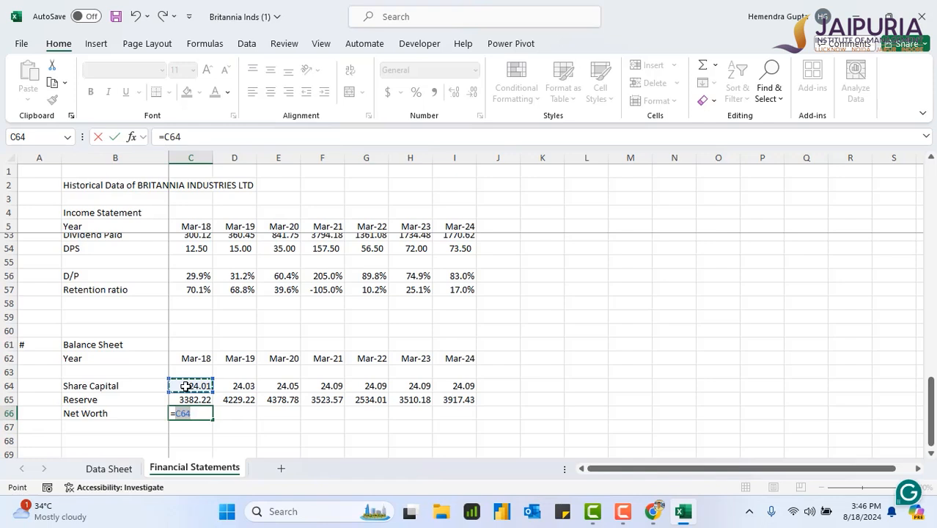
pyautogui.write('+')
pyautogui.click(196, 399)
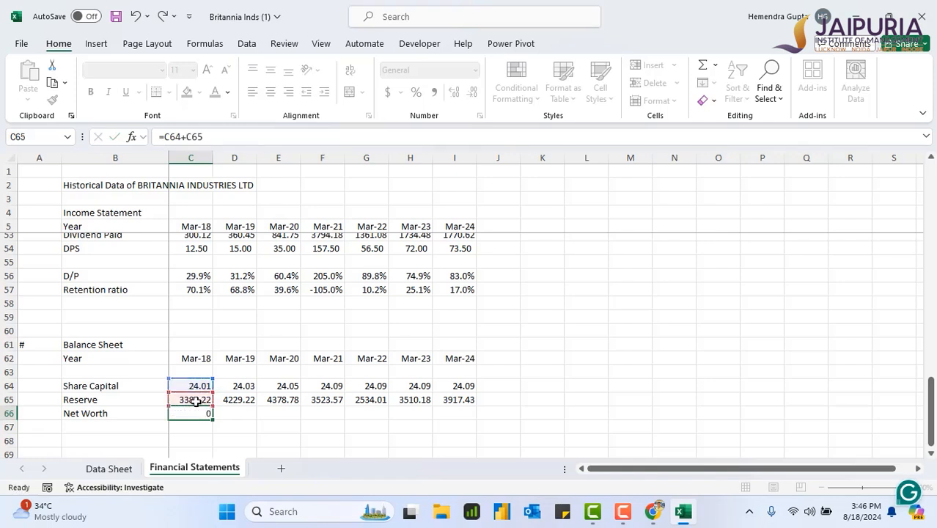
pyautogui.press('Return')
pyautogui.click(201, 415)
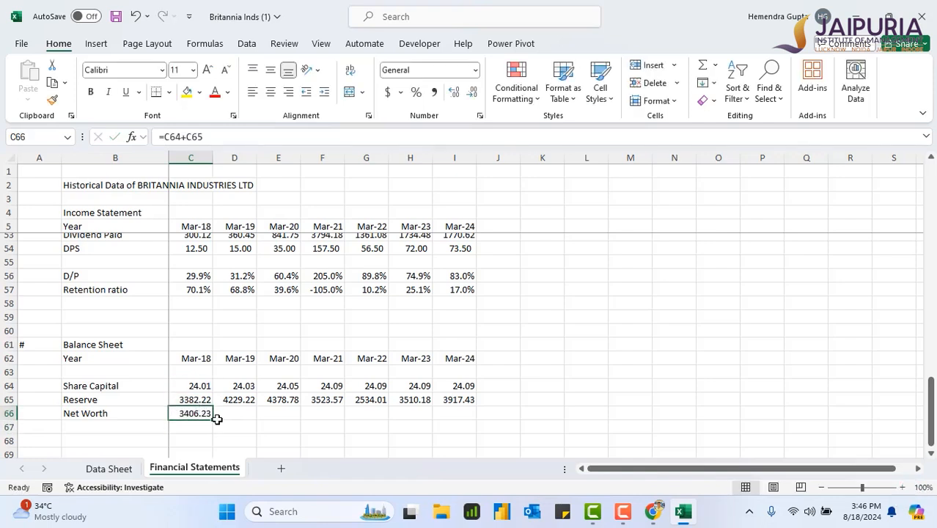
# Fill the Net Worth formula from C66 across to I66 and enter the row label "Borrowings" in B68
pyautogui.moveTo(213, 419); pyautogui.dragTo(498, 423)
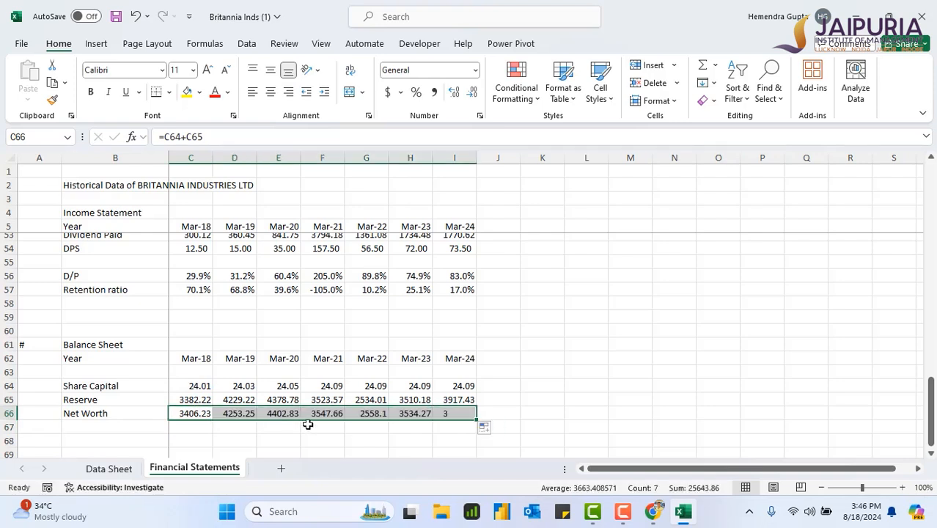
pyautogui.click(87, 441)
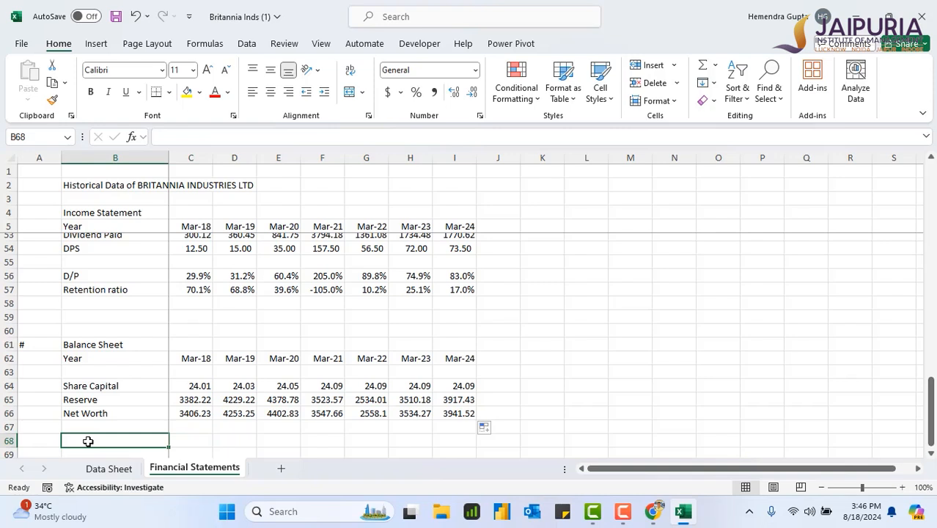
pyautogui.doubleClick(89, 441)
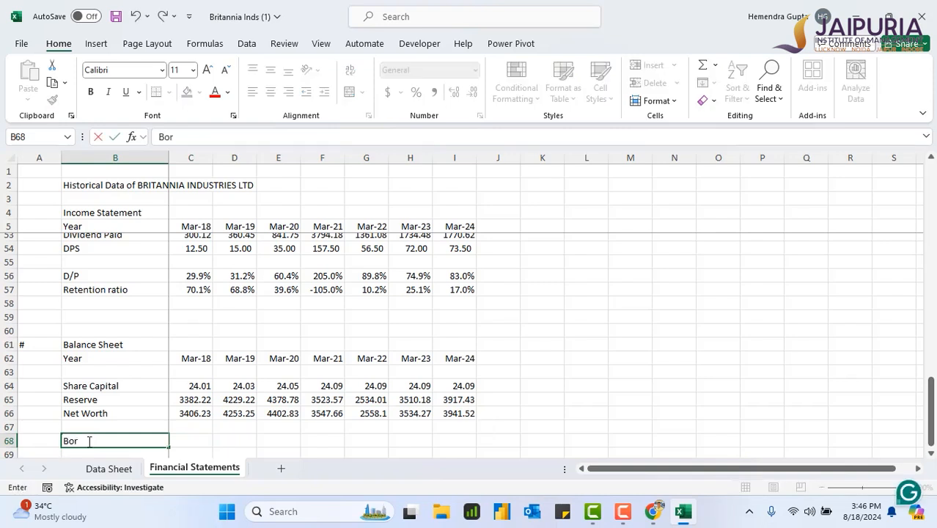
pyautogui.write('Borrowings')
pyautogui.click(191, 439)
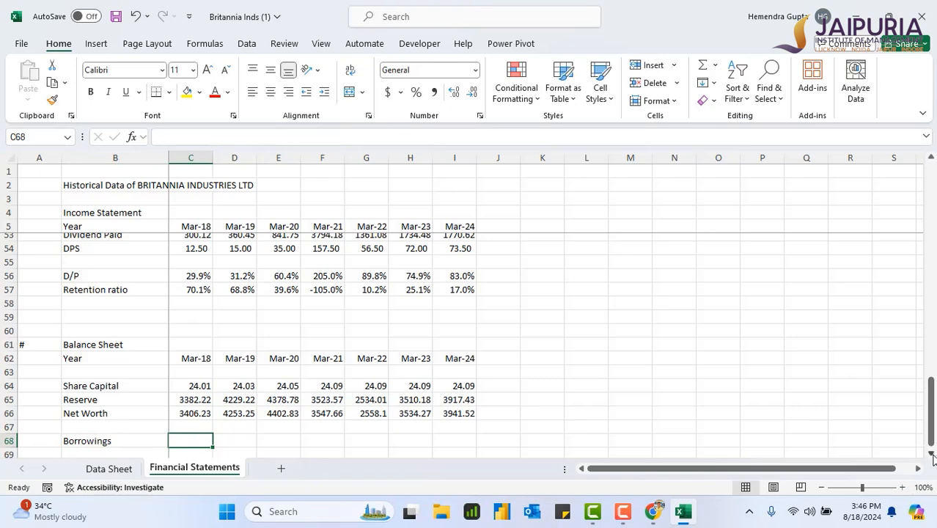
# Enter the row label "Current Liability" in B69, directly below Borrowings, and select the Mar-18 borrowings cell C68
pyautogui.click(931, 455)
pyautogui.click(932, 455)
pyautogui.click(89, 433)
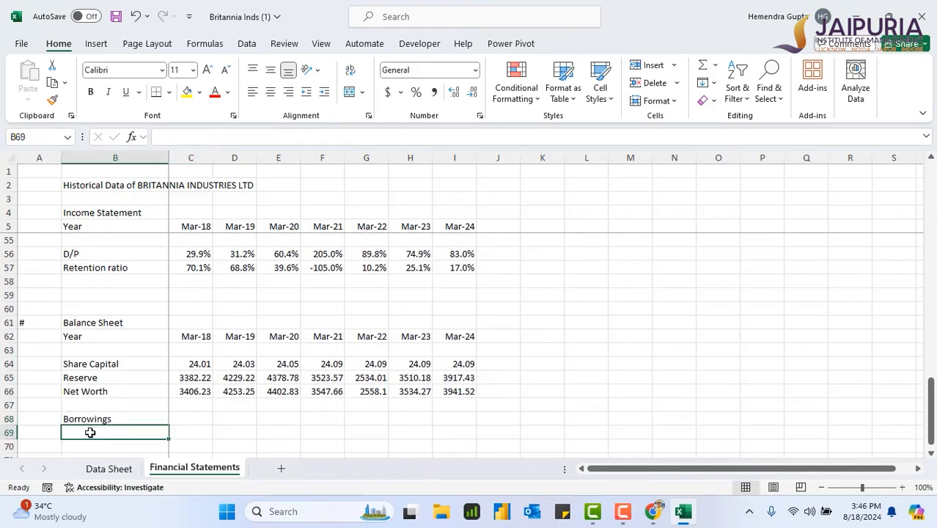
pyautogui.write('Current Liability')
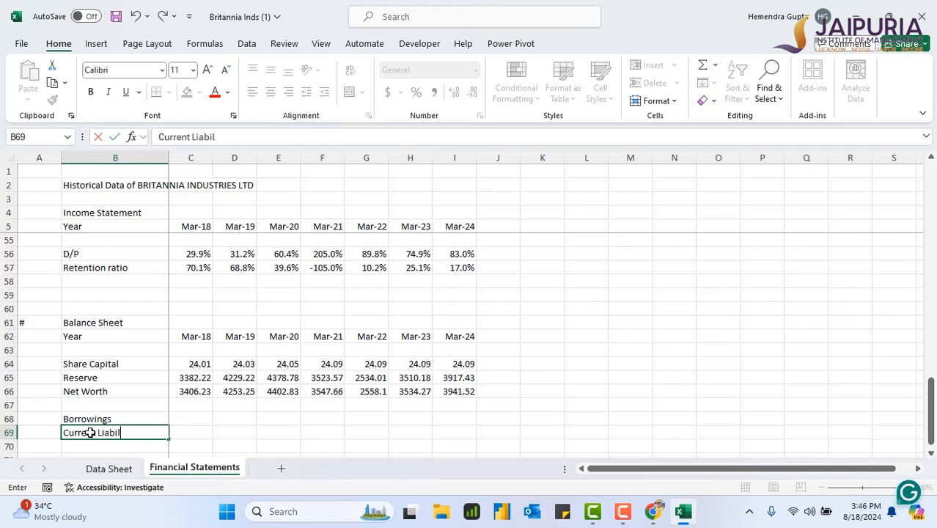
pyautogui.click(196, 417)
pyautogui.write('=')
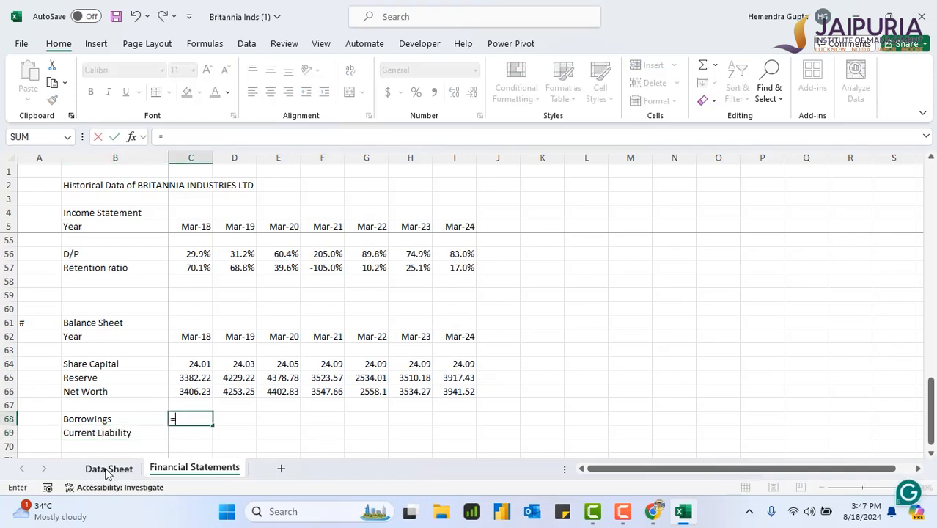
pyautogui.click(108, 467)
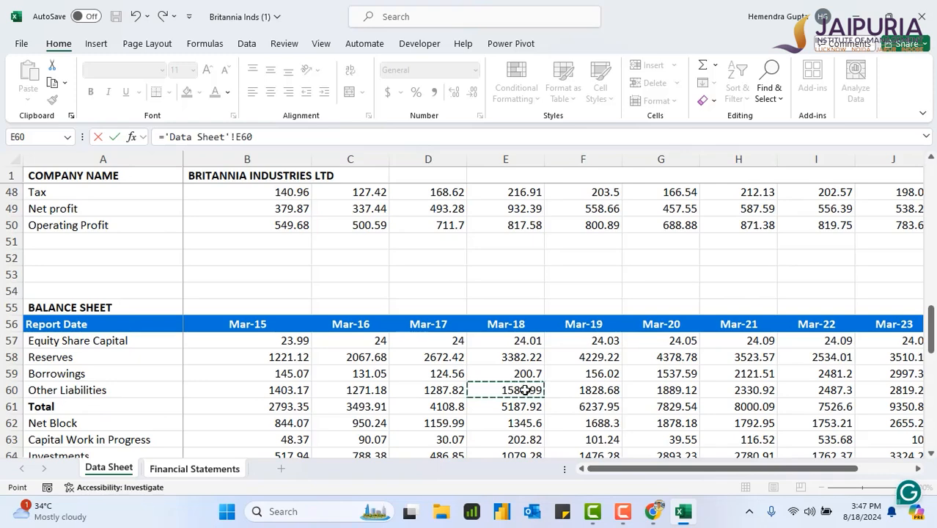
pyautogui.click(274, 139)
pyautogui.press('BackSpace')
pyautogui.press('BackSpace')
pyautogui.press('BackSpace')
pyautogui.press('BackSpace')
pyautogui.press('BackSpace')
pyautogui.press('BackSpace')
pyautogui.press('BackSpace')
pyautogui.press('BackSpace')
pyautogui.press('BackSpace')
pyautogui.press('BackSpace')
pyautogui.press('BackSpace')
pyautogui.press('BackSpace')
pyautogui.press('BackSpace')
pyautogui.press('BackSpace')
pyautogui.press('BackSpace')
pyautogui.press('BackSpace')
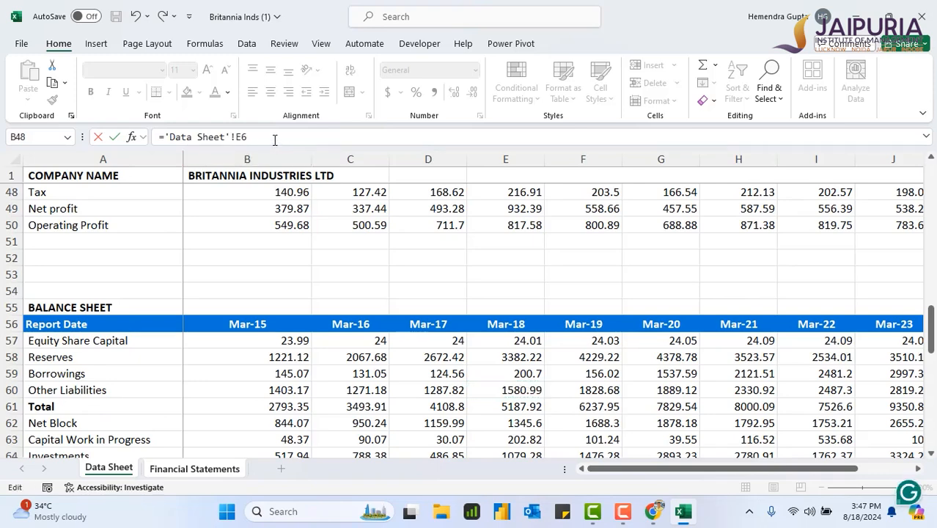
pyautogui.press('BackSpace')
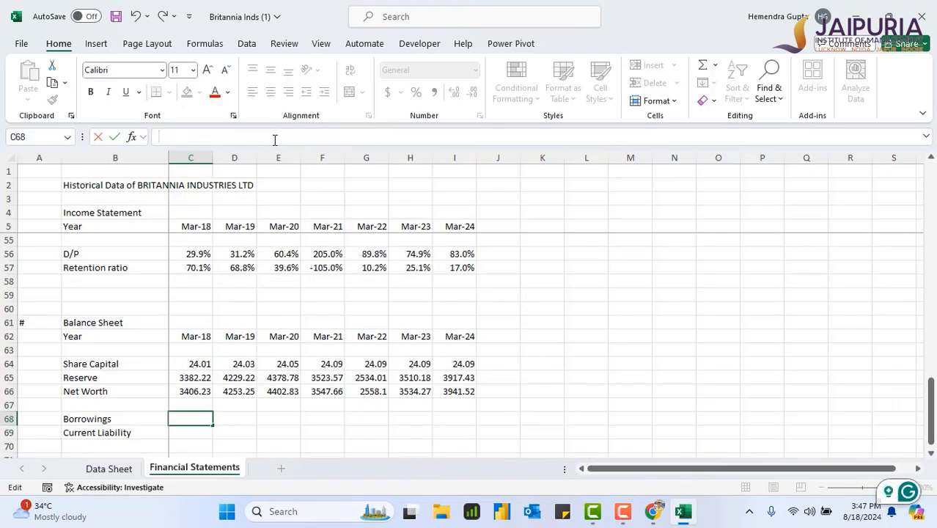
# Link C68 to the Mar-18 borrowings on the Data Sheet with ='Data Sheet'!E59
pyautogui.write('=')
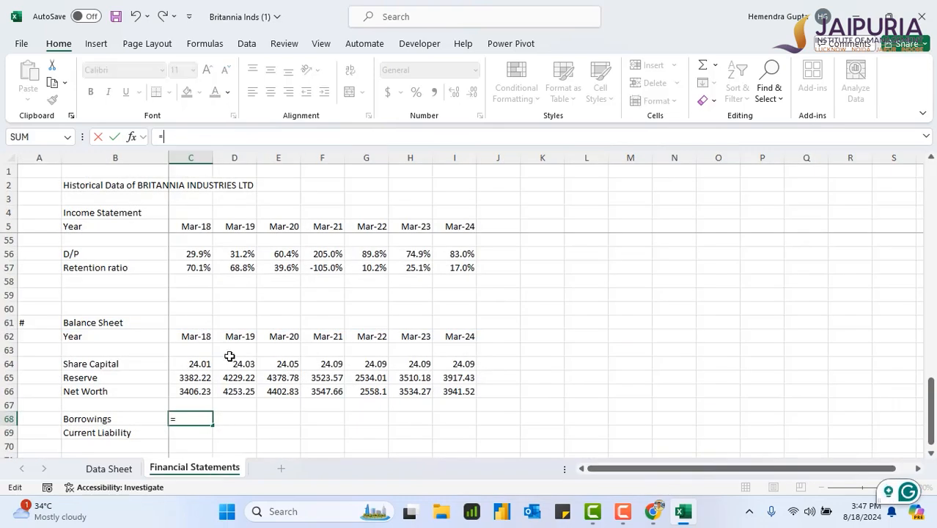
pyautogui.click(126, 472)
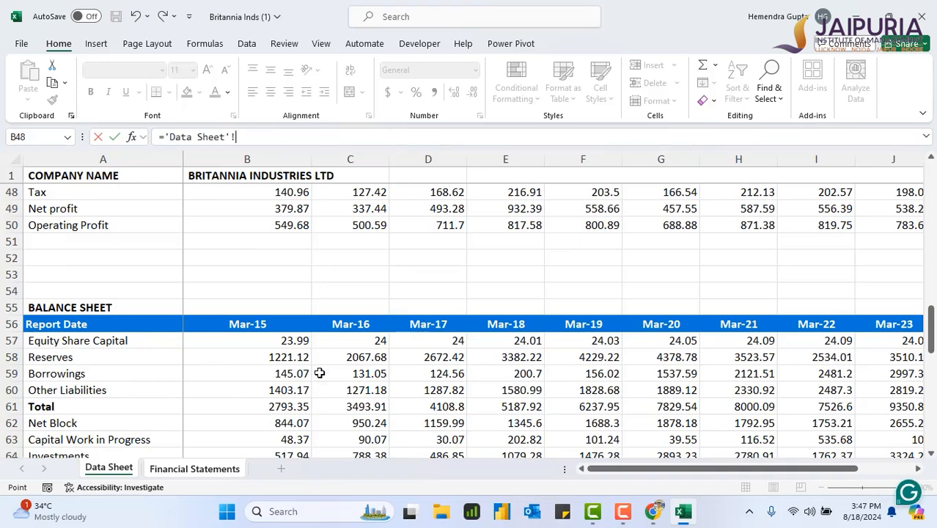
pyautogui.click(523, 375)
pyautogui.press('Return')
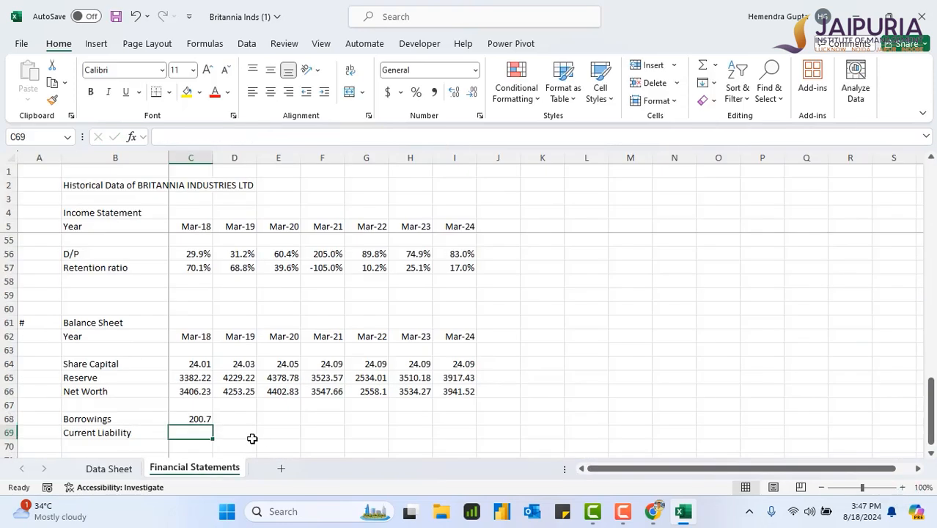
# Fill the borrowings link in C68 across to column I and down through the Current Liability row, then check it against the Data Sheet
pyautogui.click(204, 416)
pyautogui.moveTo(213, 424); pyautogui.dragTo(468, 439)
pyautogui.click(110, 468)
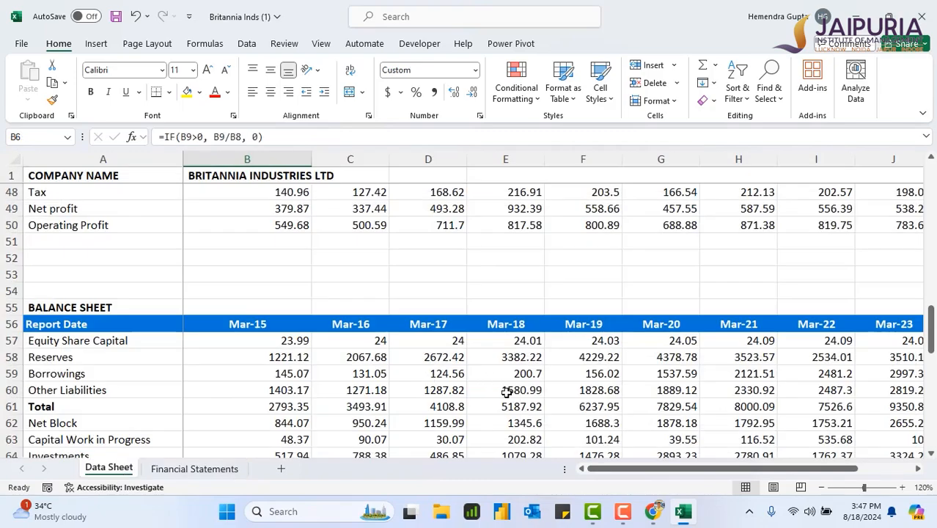
pyautogui.click(194, 468)
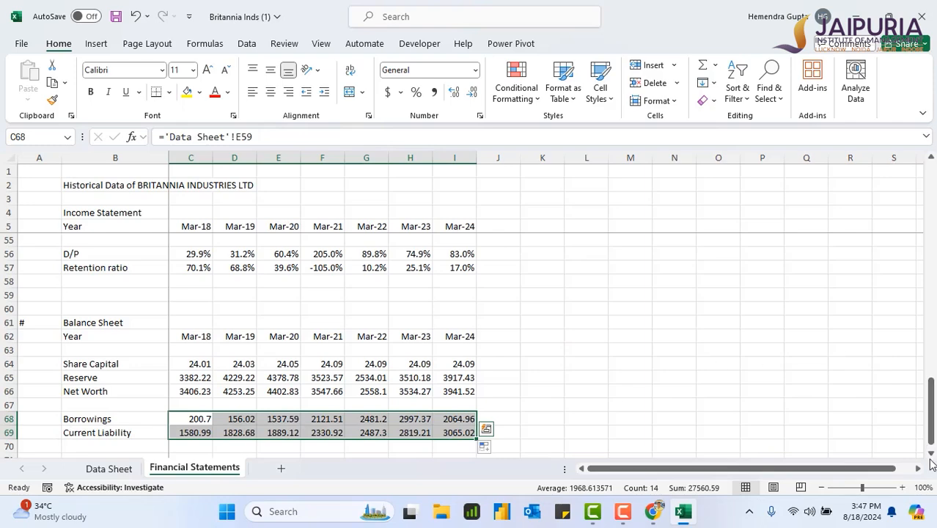
# Enter the row label "Total Equity & Liability" in B71, leaving one blank row below Current Liability
pyautogui.scroll(-1, 816, 448)
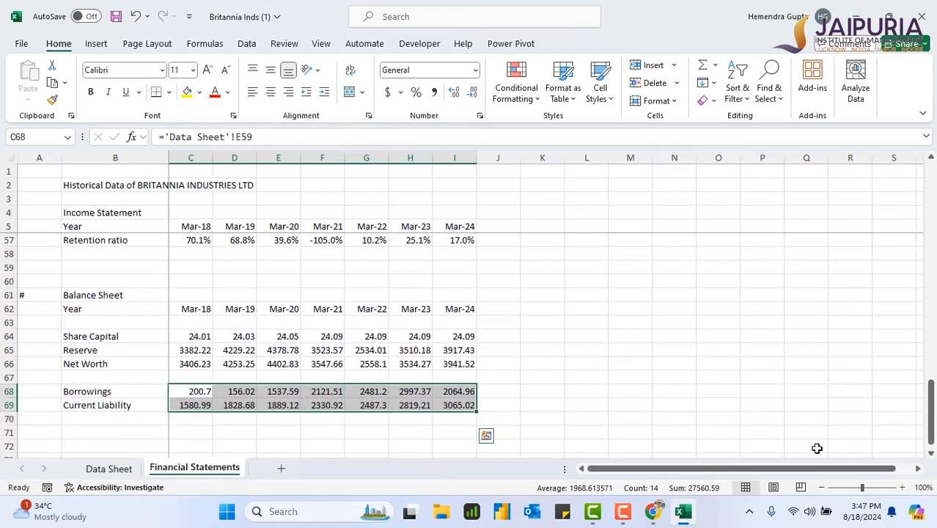
pyautogui.click(93, 431)
pyautogui.write('Total Equity & Liability')
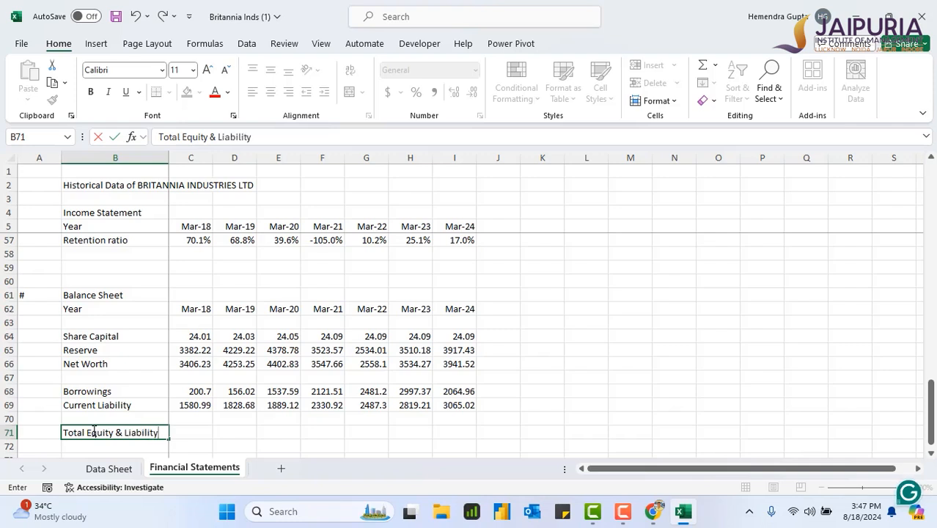
# Calculate total equity and liability in C71 as net worth plus borrowings plus current liability, =C66+C68+C69, and fill it across to I71
pyautogui.click(192, 432)
pyautogui.write('=')
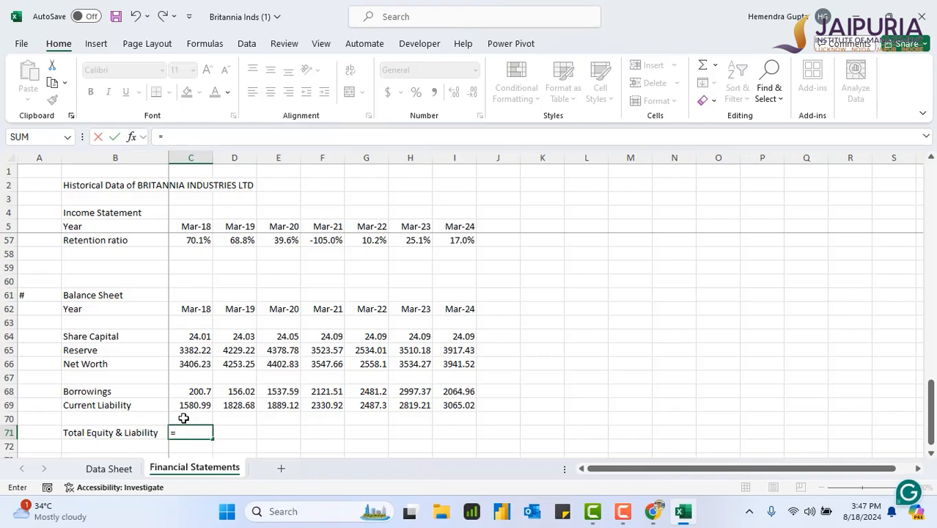
pyautogui.click(190, 363)
pyautogui.write('+')
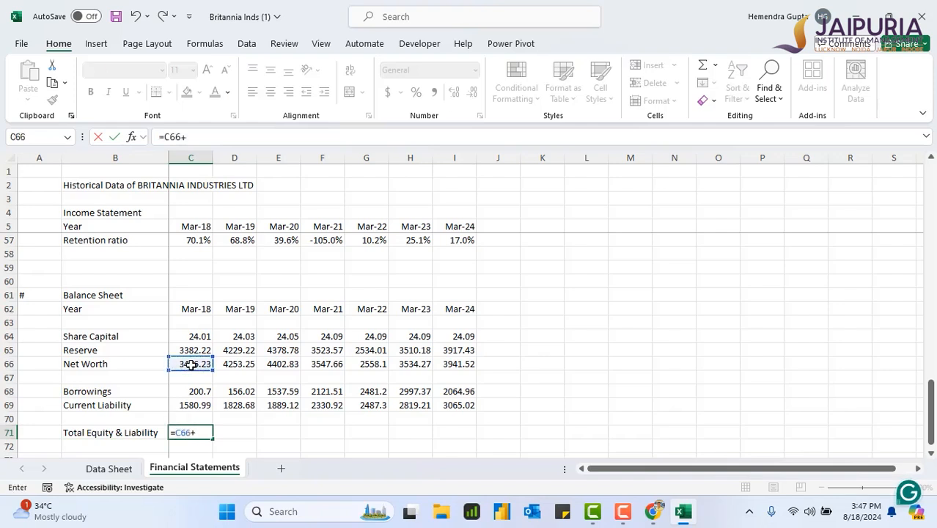
pyautogui.click(189, 391)
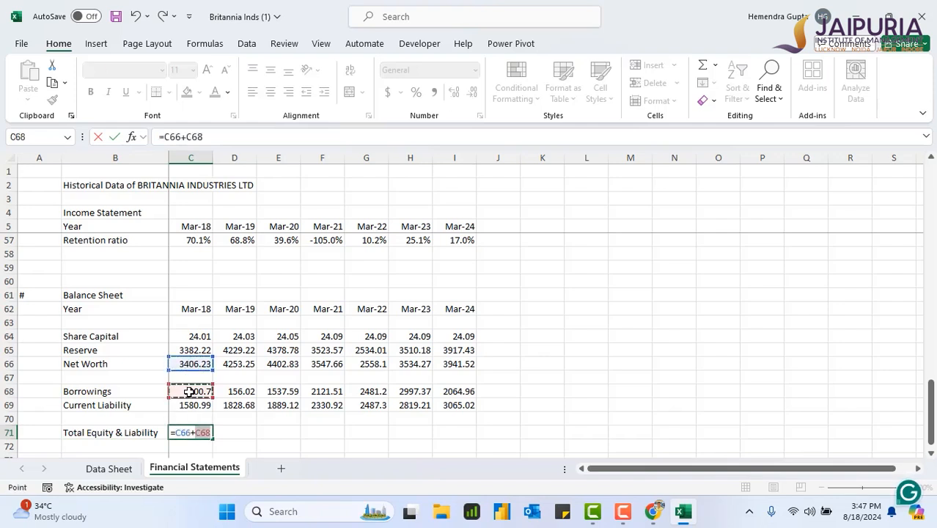
pyautogui.write('+')
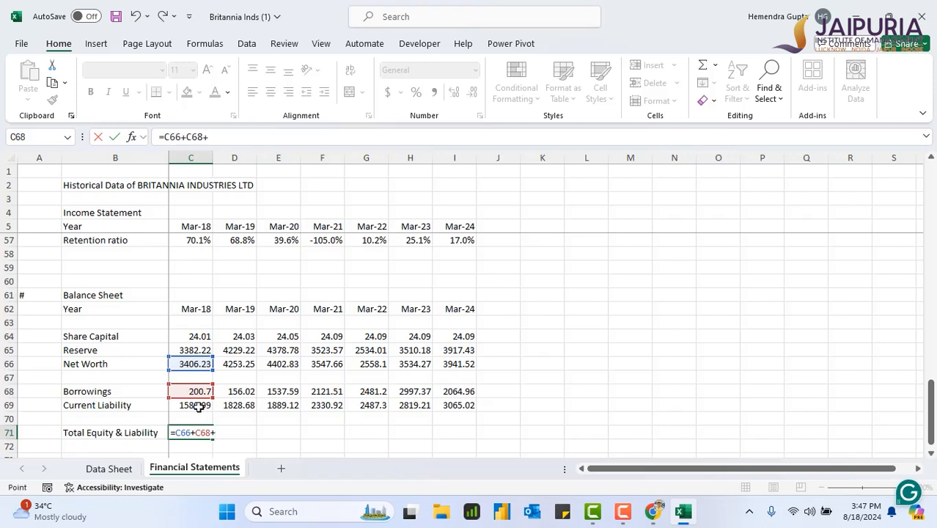
pyautogui.click(192, 404)
pyautogui.press('Return')
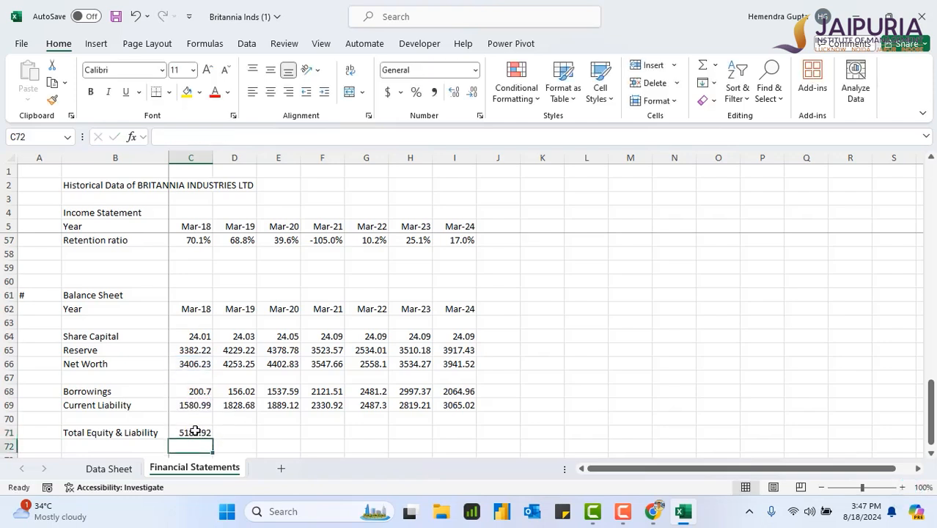
pyautogui.click(198, 431)
pyautogui.moveTo(215, 440); pyautogui.dragTo(458, 432)
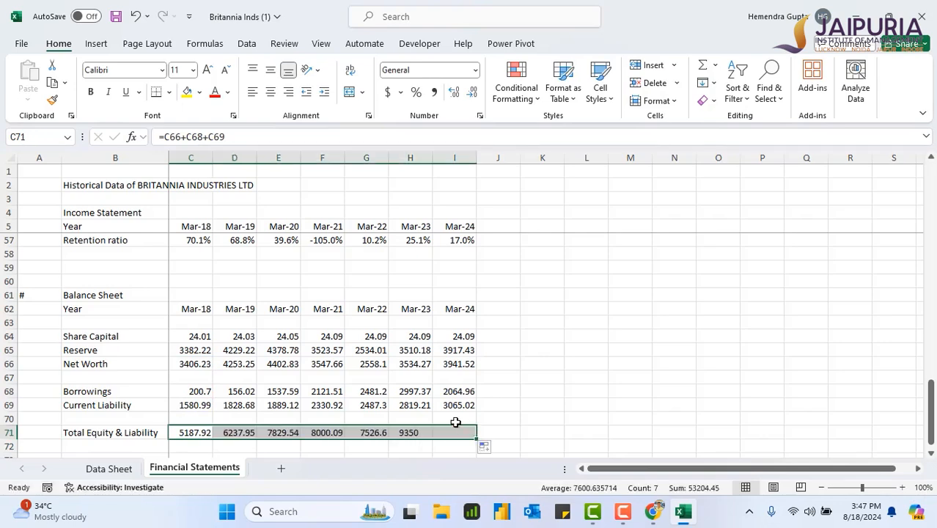
# Enter the row label "Long Term Assets" in B74, below the Total Equity & Liability row
pyautogui.click(930, 453)
pyautogui.click(930, 453)
pyautogui.click(931, 453)
pyautogui.click(930, 453)
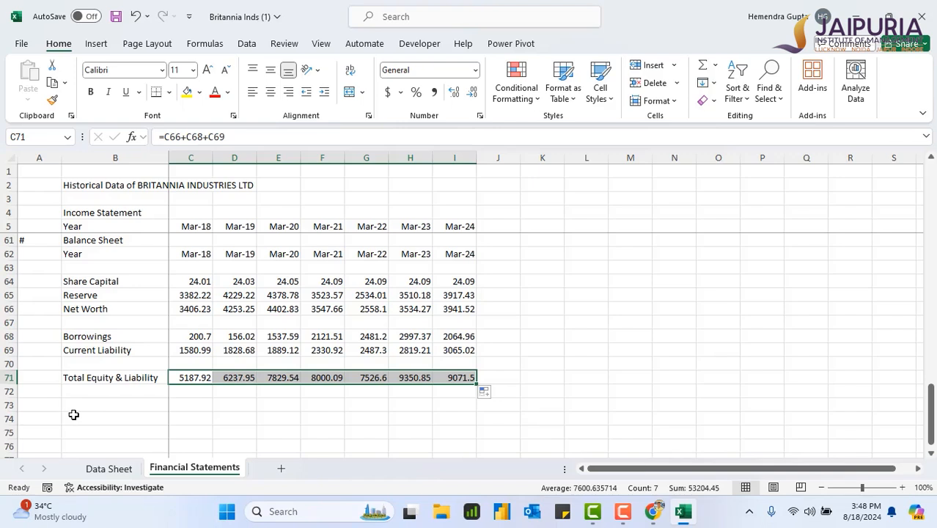
pyautogui.click(71, 415)
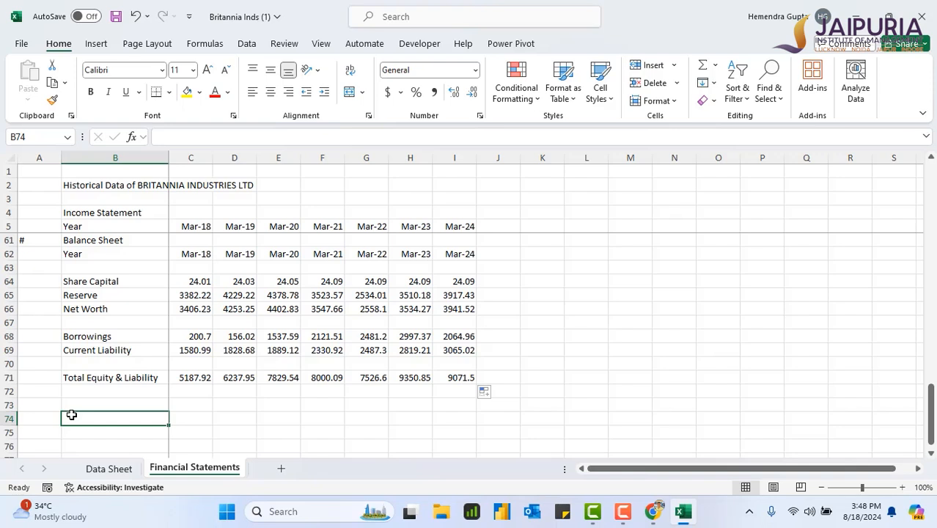
pyautogui.write('Long')
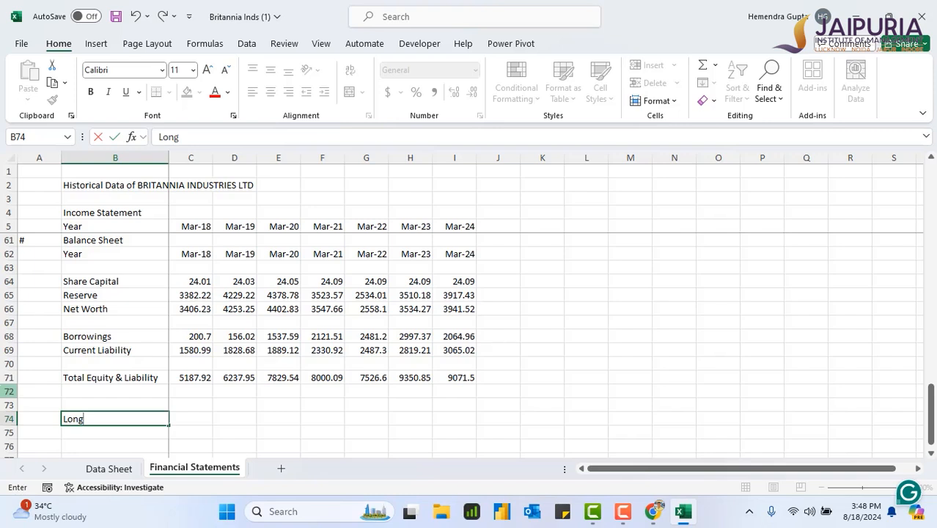
pyautogui.write('Term Assets')
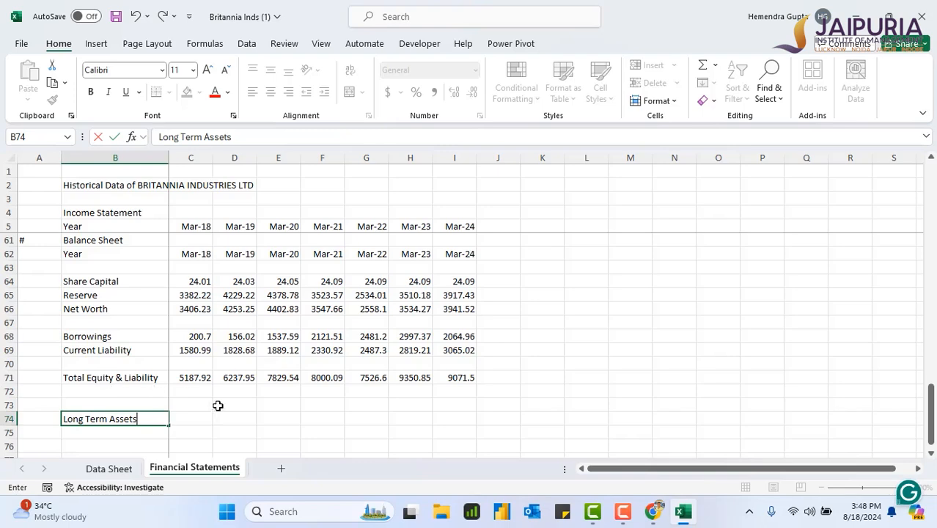
# Calculate Mar-18 long term assets in C74 as net block plus capital work in progress, ='Data Sheet'!E62+'Data Sheet'!E63
pyautogui.click(180, 414)
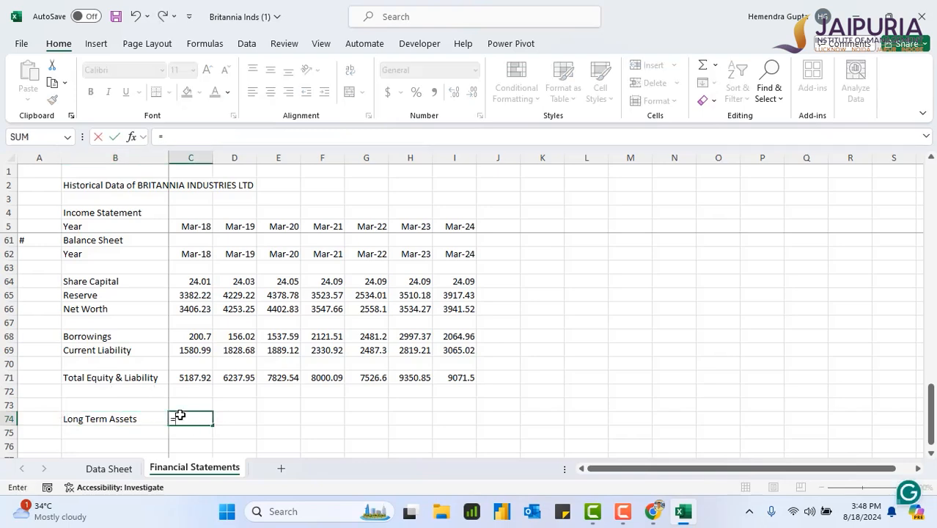
pyautogui.write('=')
pyautogui.click(109, 468)
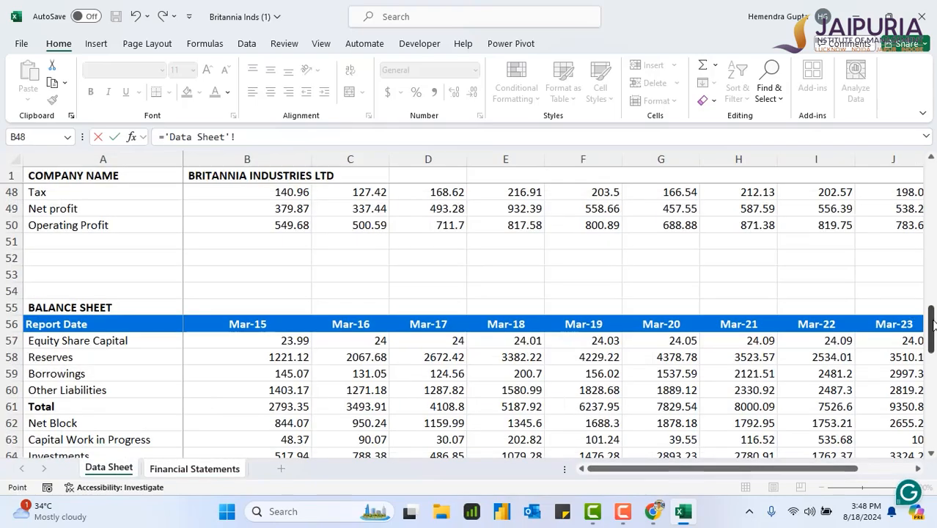
pyautogui.moveTo(931, 328); pyautogui.dragTo(933, 352)
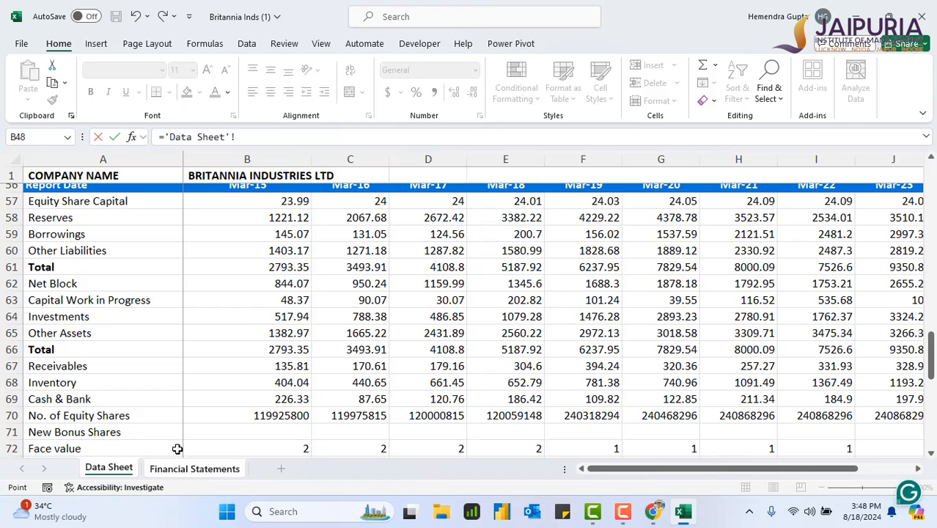
pyautogui.click(527, 283)
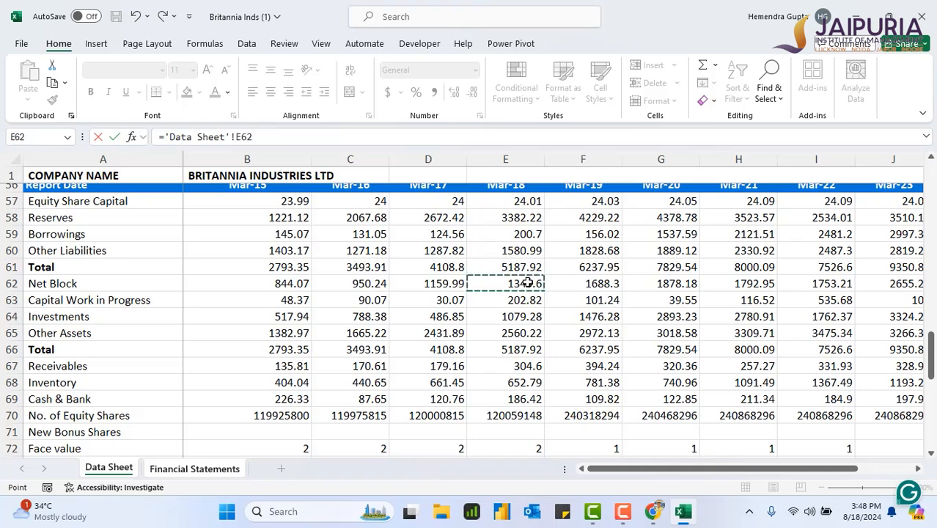
pyautogui.click(264, 136)
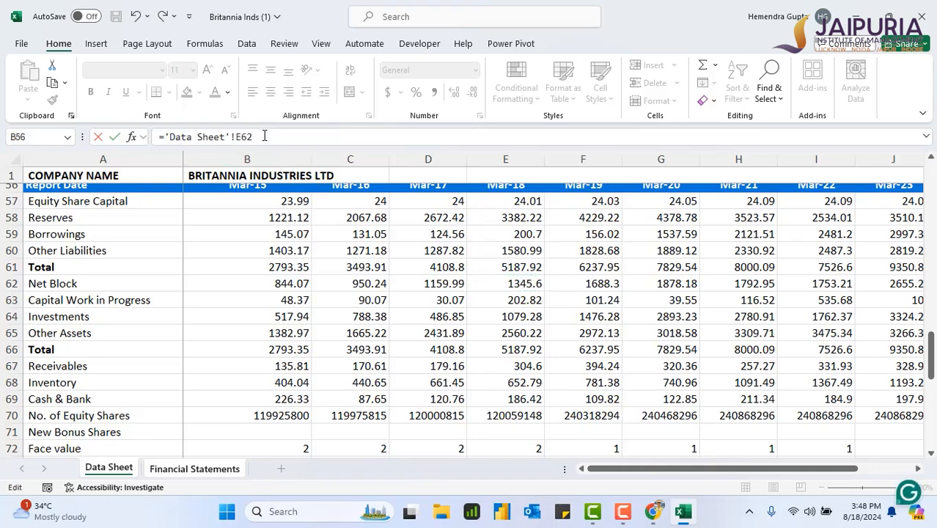
pyautogui.write('+')
pyautogui.click(533, 304)
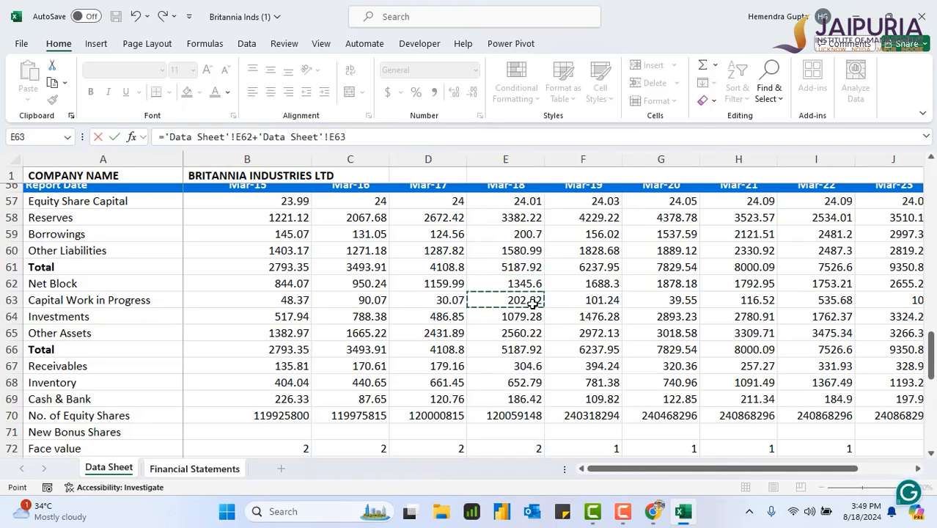
pyautogui.press('Return')
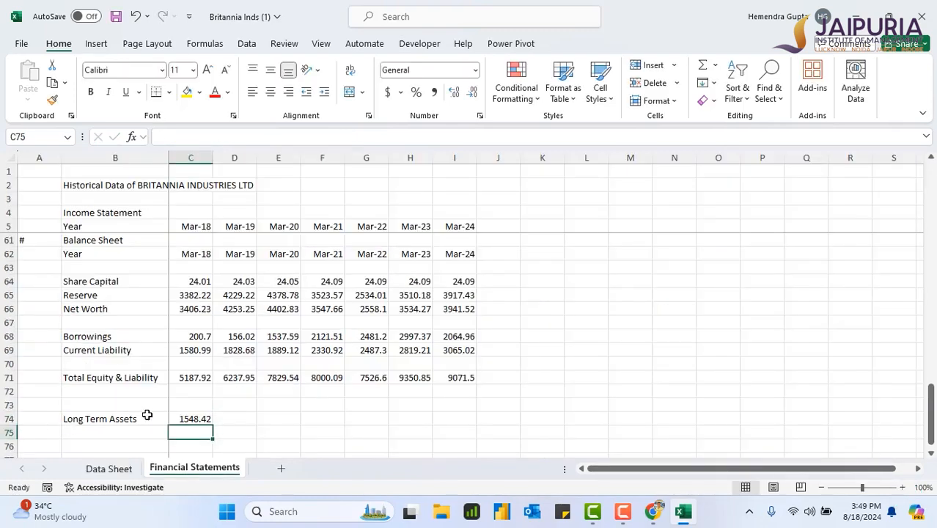
pyautogui.click(110, 422)
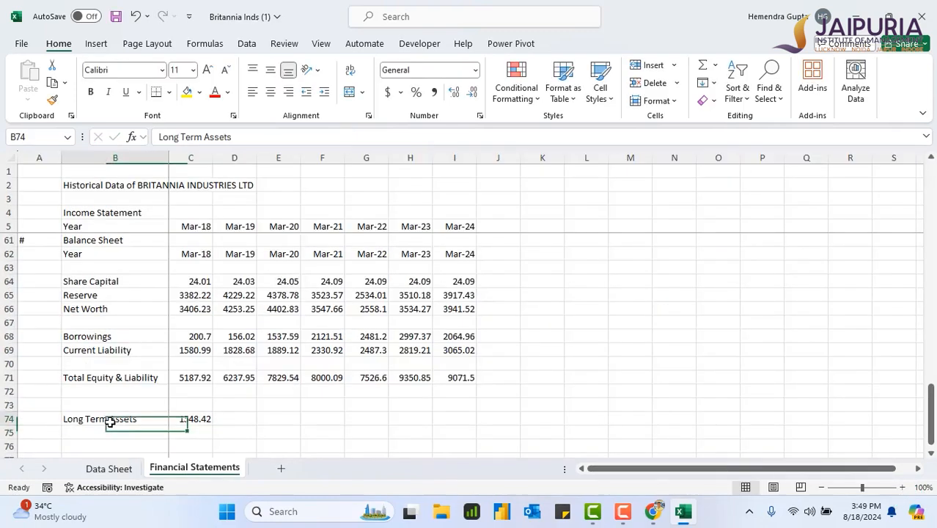
# Change the row label in B74 to "Fixed Assets"
pyautogui.click(237, 137)
pyautogui.press('BackSpace')
pyautogui.press('BackSpace')
pyautogui.press('BackSpace')
pyautogui.press('BackSpace')
pyautogui.press('BackSpace')
pyautogui.press('BackSpace')
pyautogui.press('BackSpace')
pyautogui.press('BackSpace')
pyautogui.press('BackSpace')
pyautogui.press('BackSpace')
pyautogui.press('BackSpace')
pyautogui.press('BackSpace')
pyautogui.press('BackSpace')
pyautogui.press('BackSpace')
pyautogui.press('BackSpace')
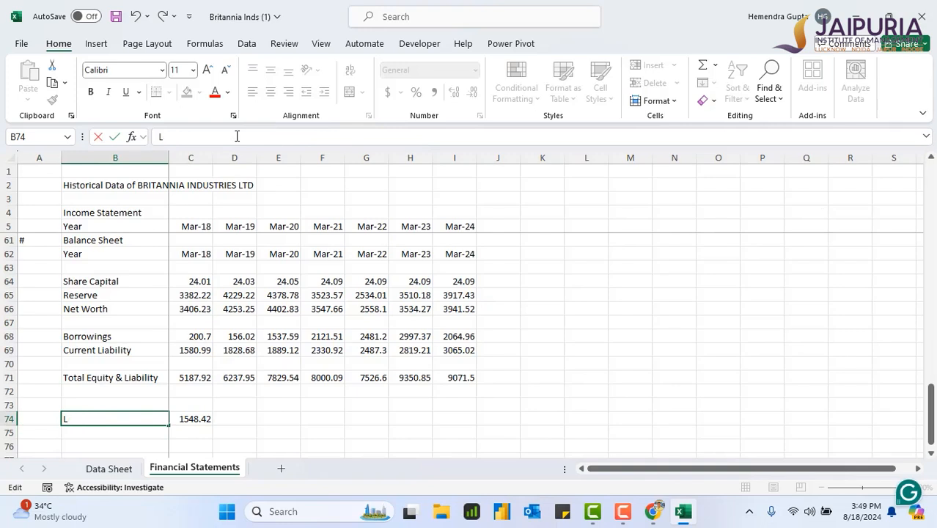
pyautogui.press('BackSpace')
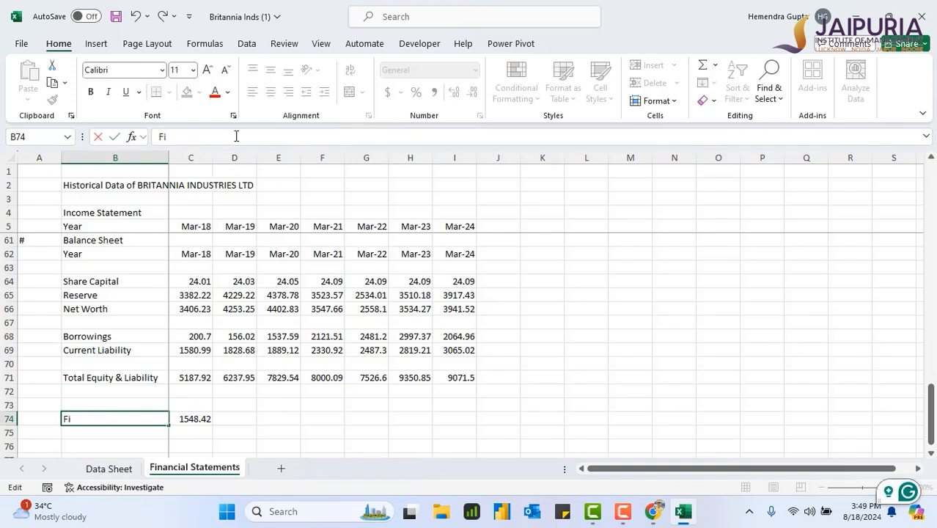
pyautogui.write('Fixed Assets')
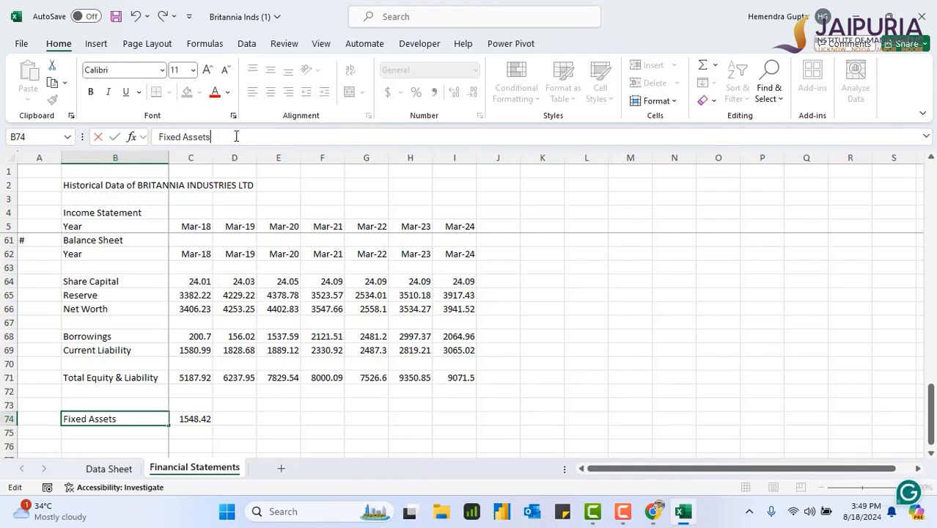
pyautogui.click(243, 416)
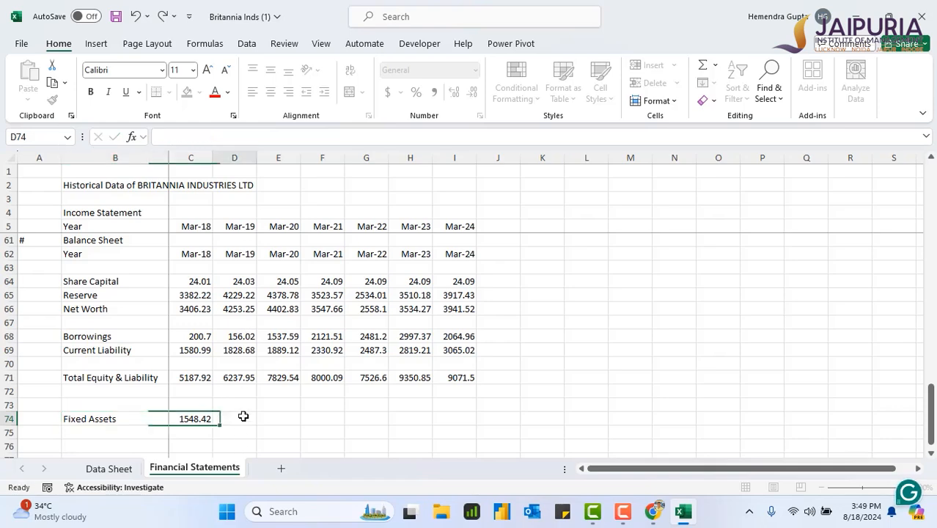
pyautogui.click(189, 420)
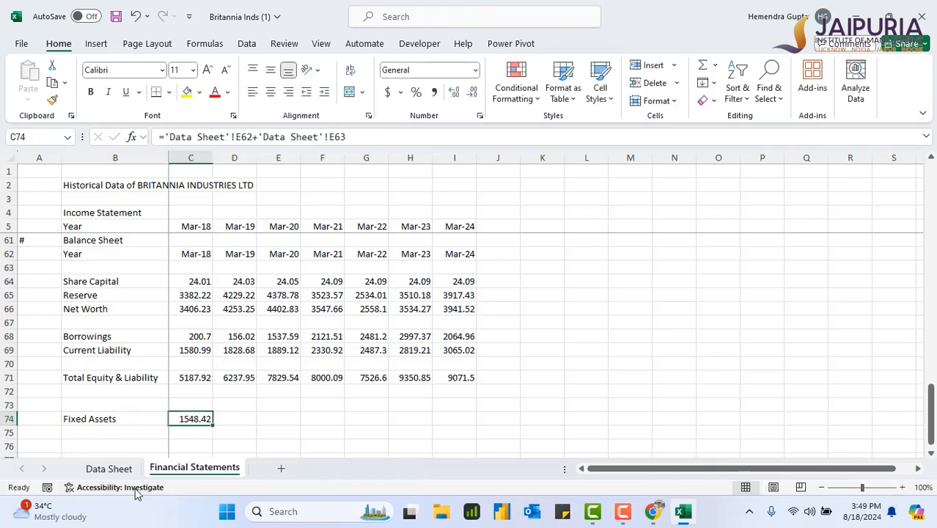
# Check the next asset item on the Data Sheet and enter the row label "Investments" in B75 of Financial Statements
pyautogui.click(108, 469)
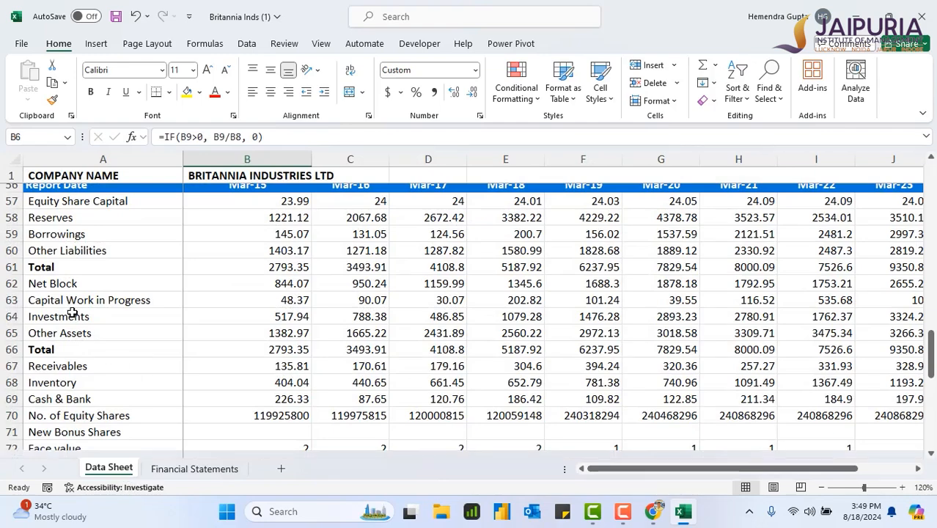
pyautogui.click(183, 472)
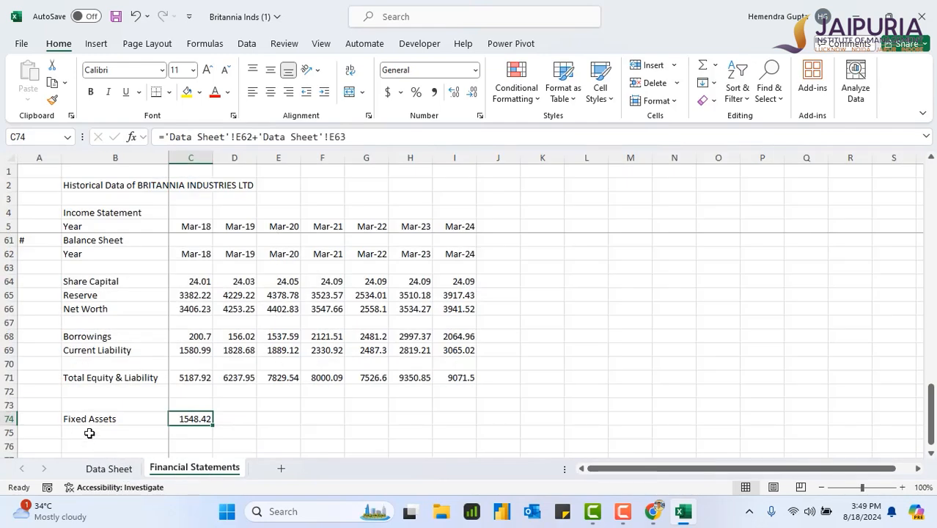
pyautogui.click(87, 431)
pyautogui.write('Inve')
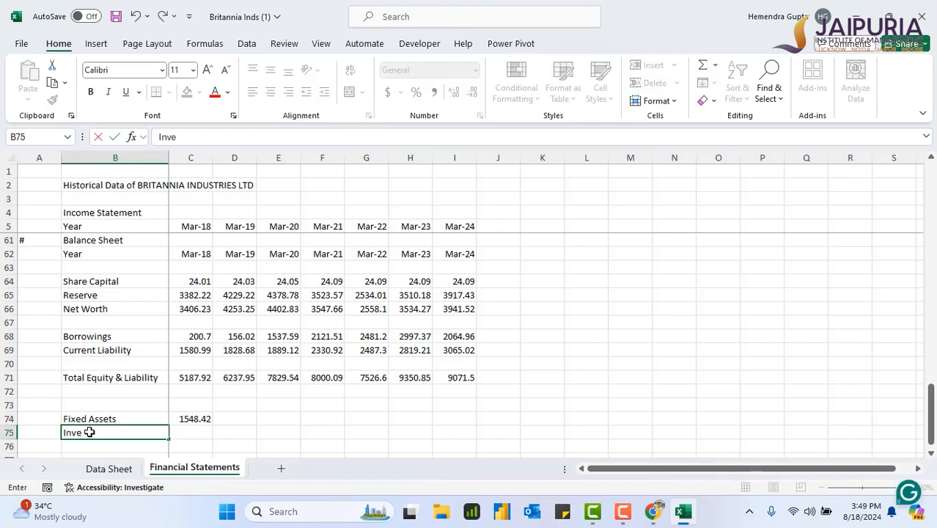
pyautogui.write('stments')
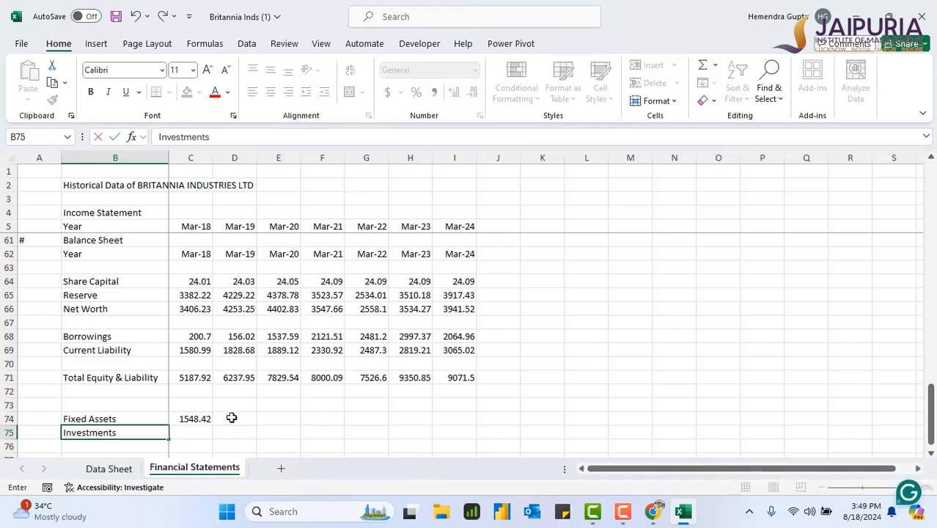
# Link Mar-18 investments in C75 to 'Data Sheet'!E64 and fill the Fixed Assets and Investments formulas across to column I
pyautogui.click(192, 428)
pyautogui.write('=')
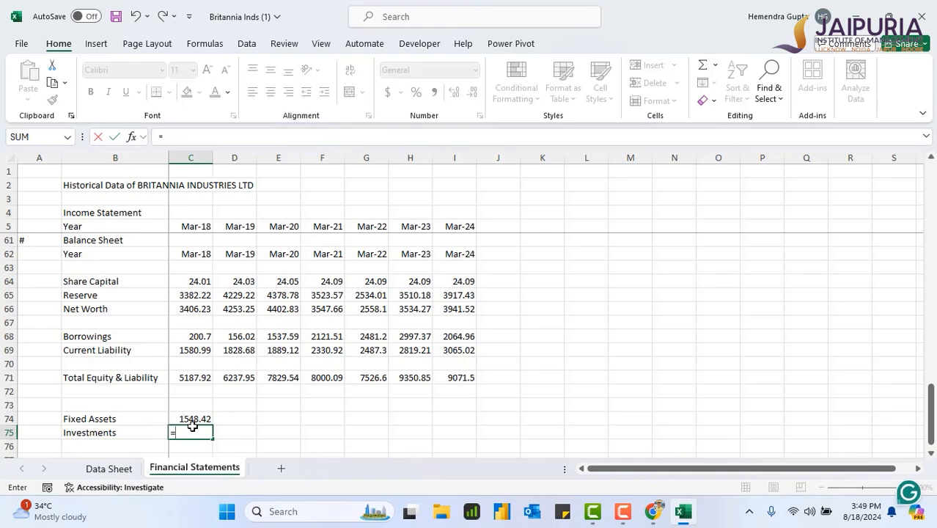
pyautogui.click(117, 468)
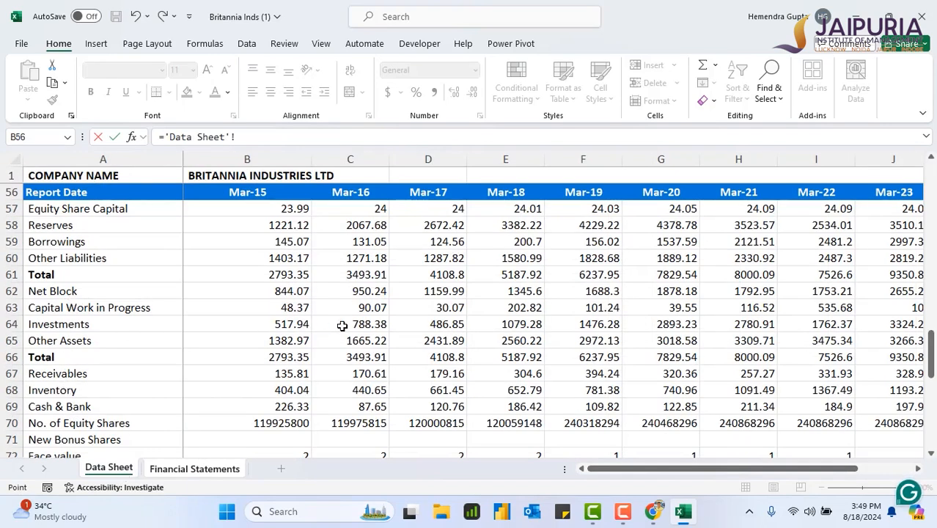
pyautogui.click(524, 323)
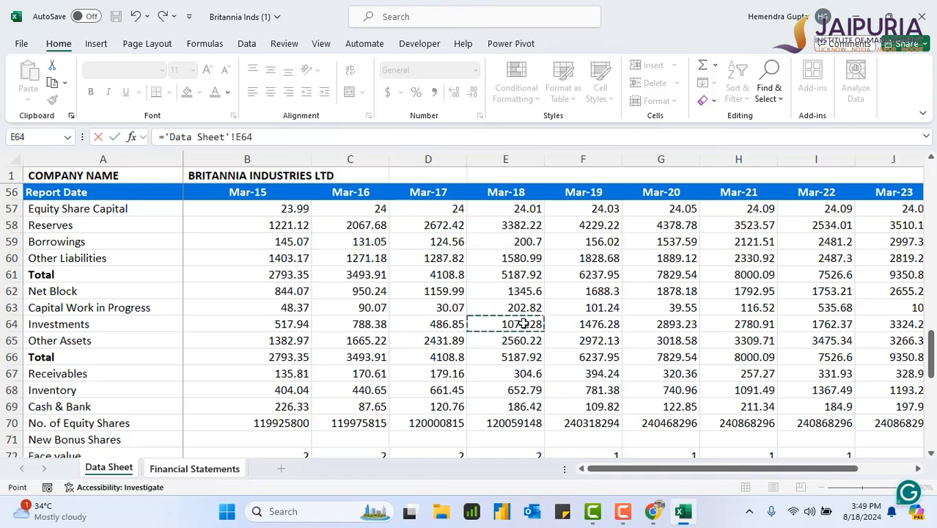
pyautogui.press('Return')
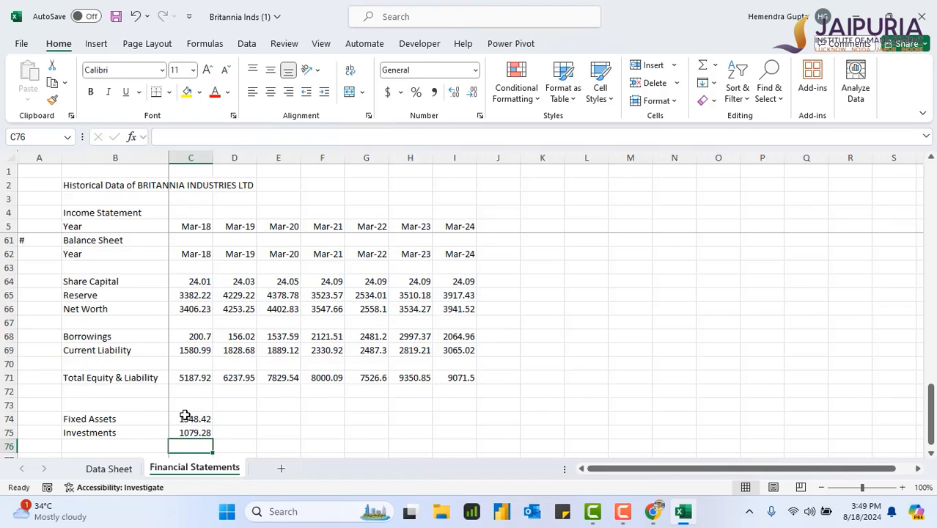
pyautogui.moveTo(187, 418); pyautogui.dragTo(475, 435)
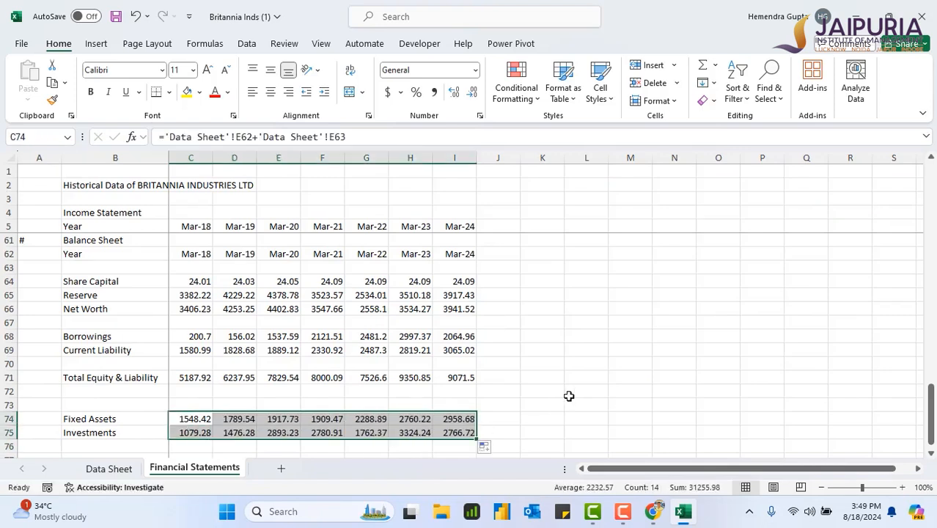
pyautogui.click(535, 408)
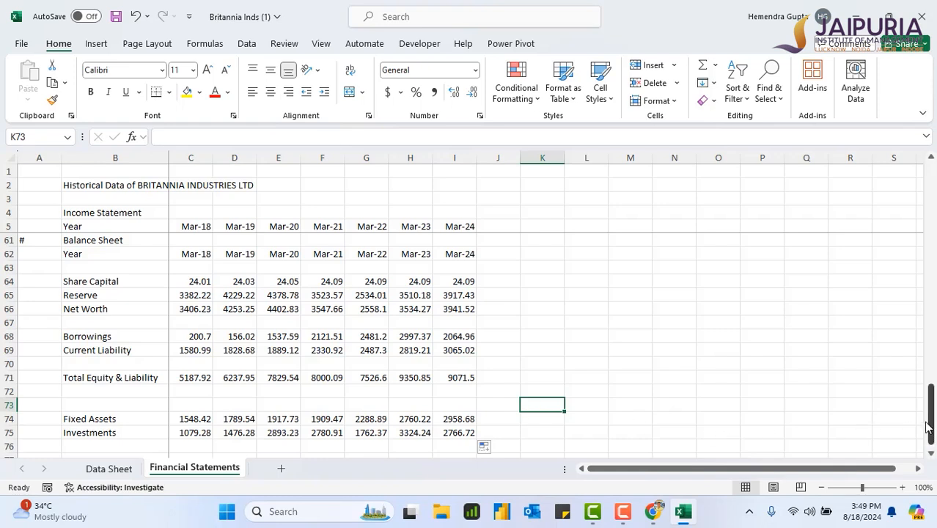
# Enter the row label "Other Assets" in B76, below Investments, after checking the asset items on the Data Sheet
pyautogui.moveTo(929, 431); pyautogui.dragTo(930, 425)
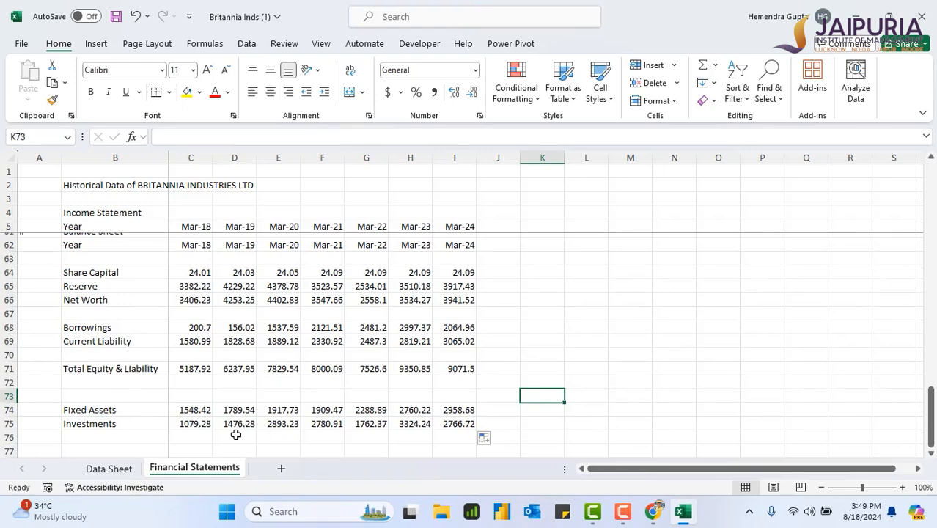
pyautogui.click(100, 437)
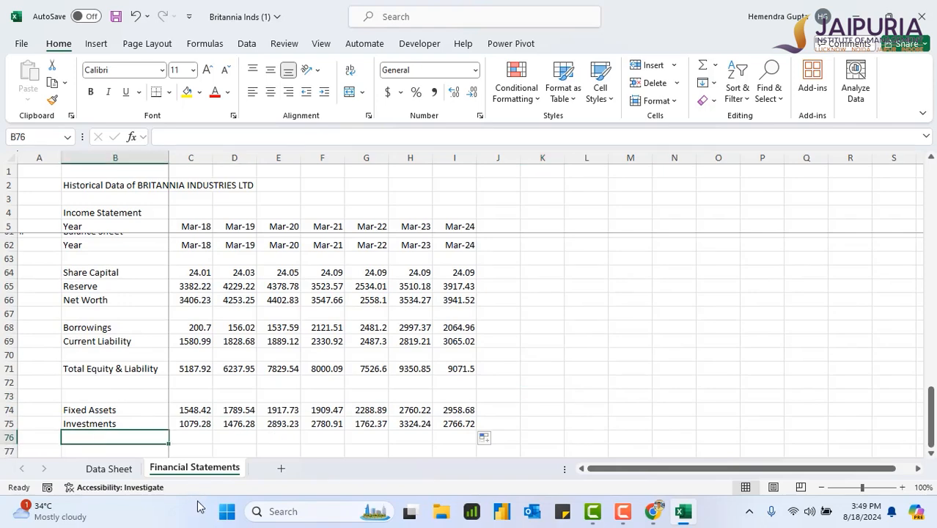
pyautogui.click(110, 469)
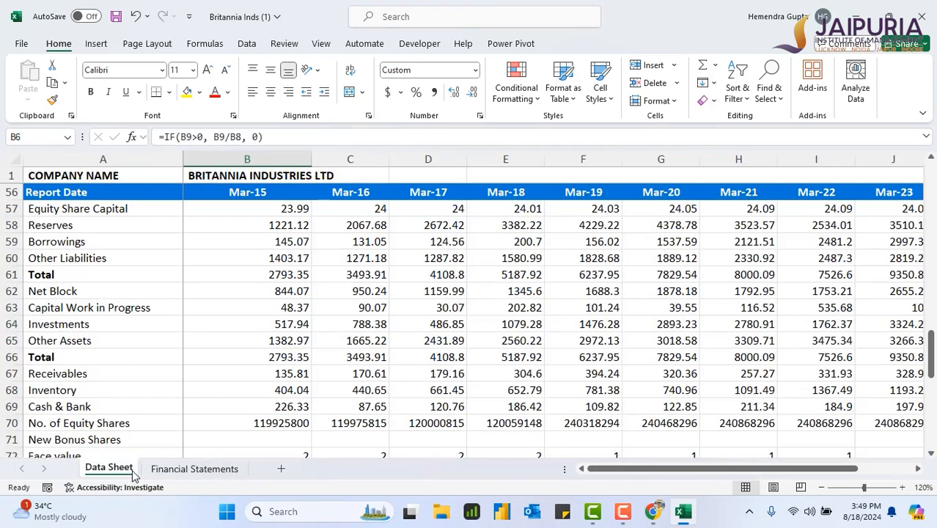
pyautogui.click(202, 470)
pyautogui.doubleClick(89, 435)
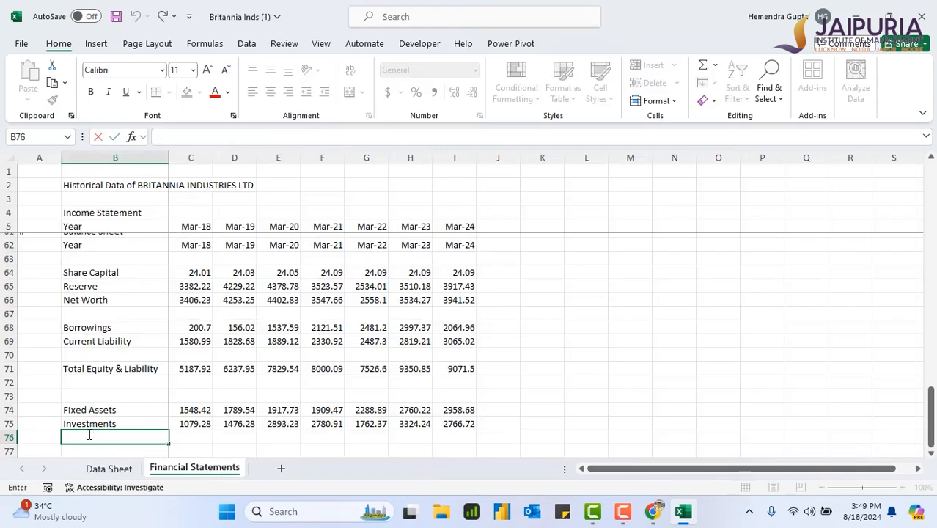
pyautogui.write('Other')
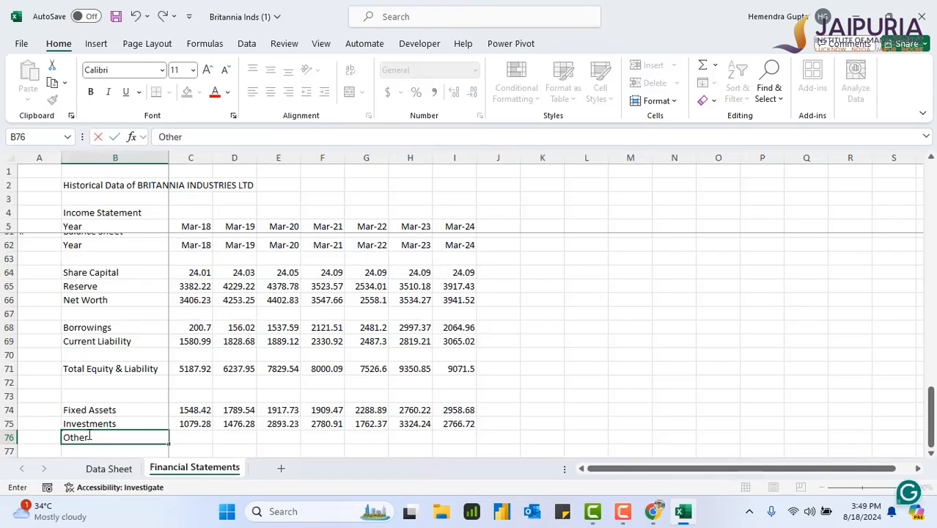
pyautogui.write(' Assets')
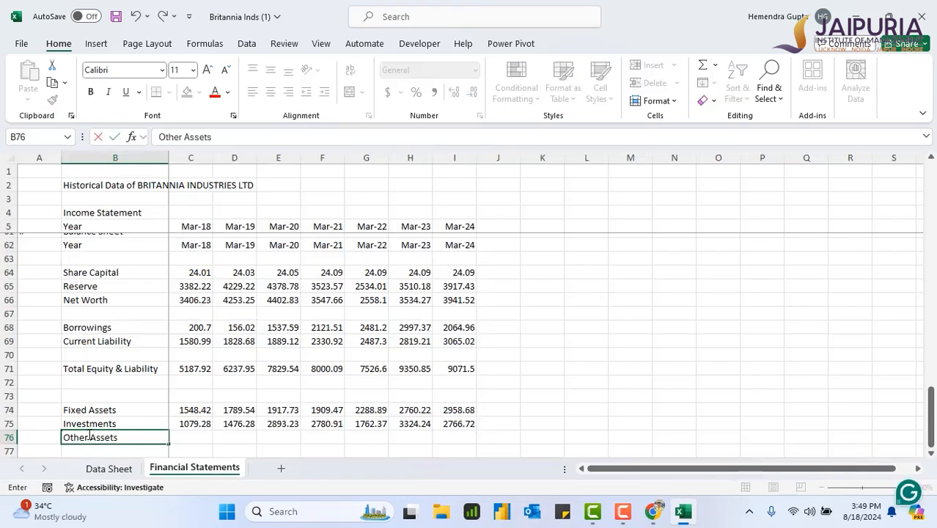
# Link Mar-18 other assets in C76 to 'Data Sheet'!E65 and fill the formula across to I76
pyautogui.click(195, 437)
pyautogui.write('=')
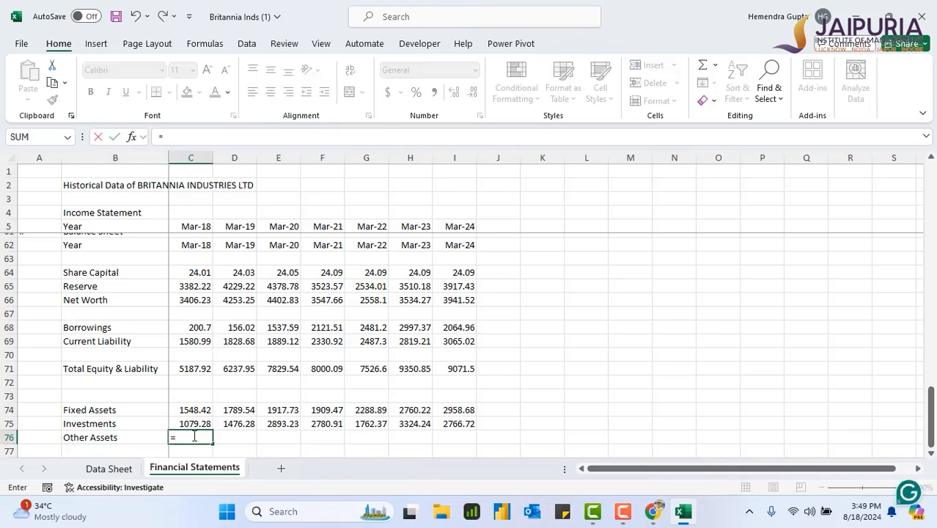
pyautogui.click(111, 468)
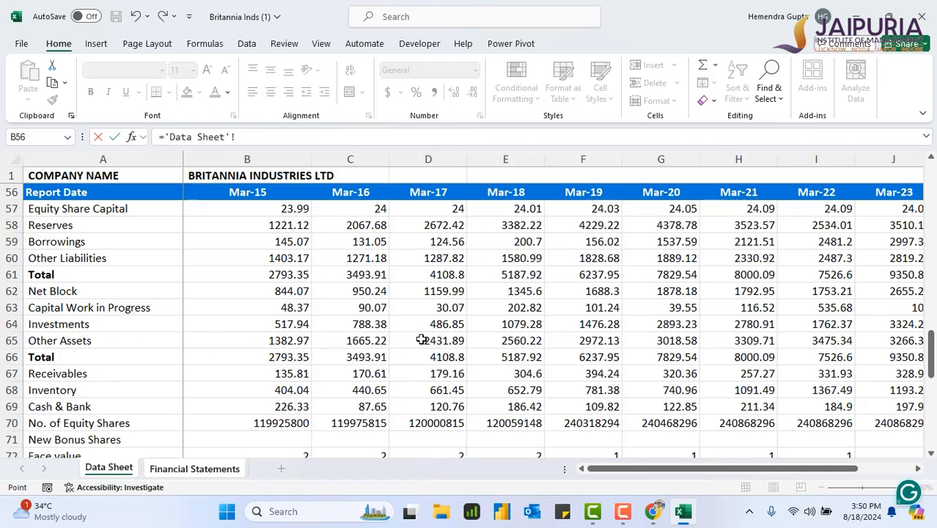
pyautogui.click(533, 341)
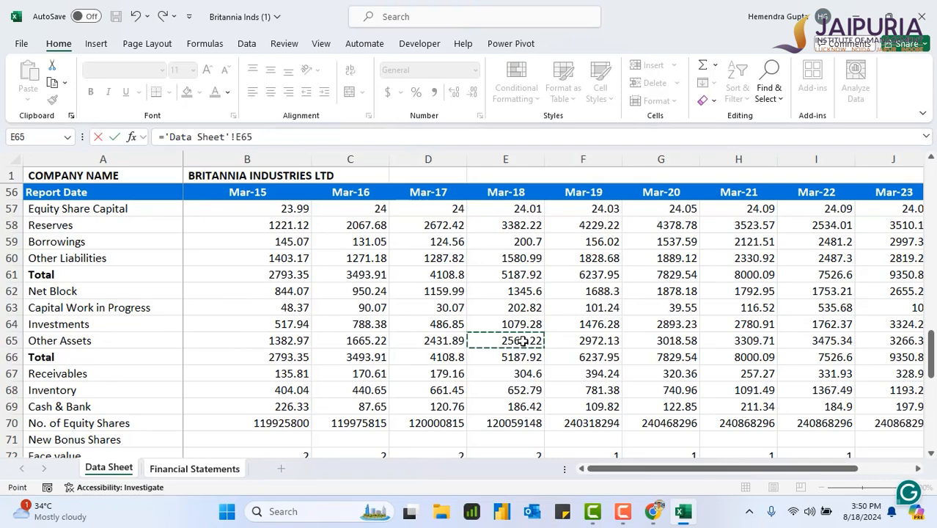
pyautogui.press('Return')
pyautogui.click(203, 438)
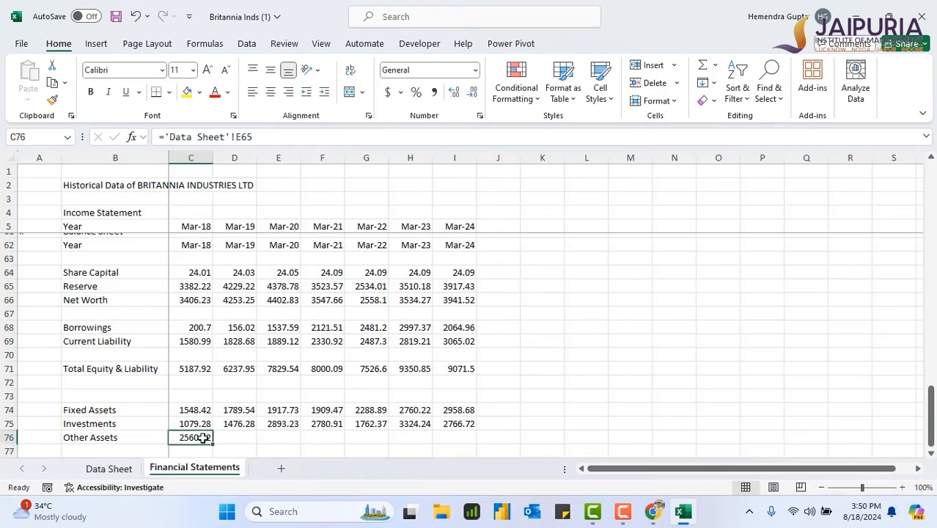
pyautogui.moveTo(214, 444); pyautogui.dragTo(487, 444)
pyautogui.click(555, 409)
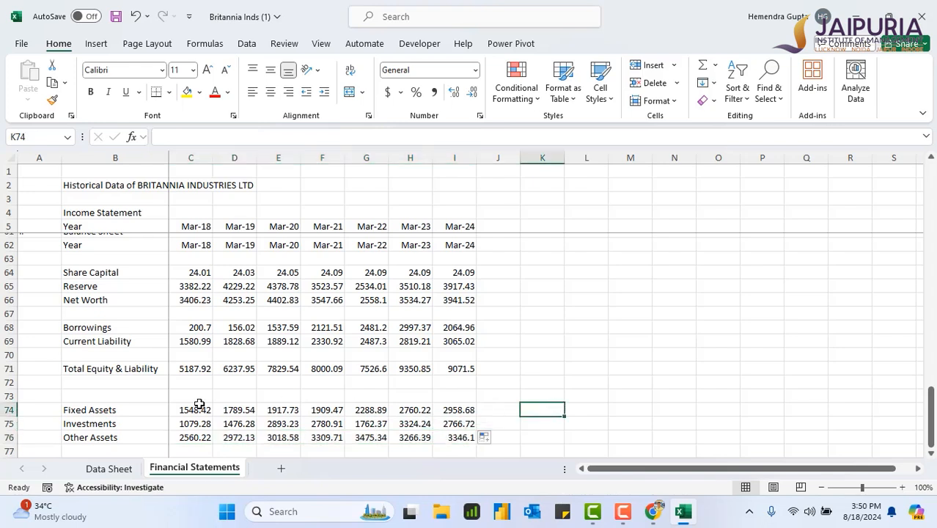
# Compare the sum of the Mar-18 assets in C74:C76 with total equity and liability in C71
pyautogui.moveTo(200, 407); pyautogui.dragTo(203, 437)
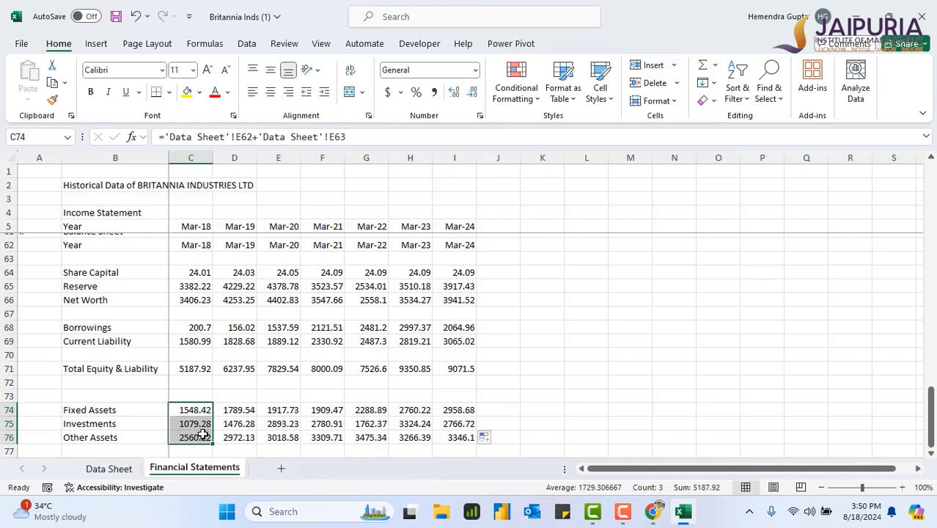
pyautogui.click(192, 369)
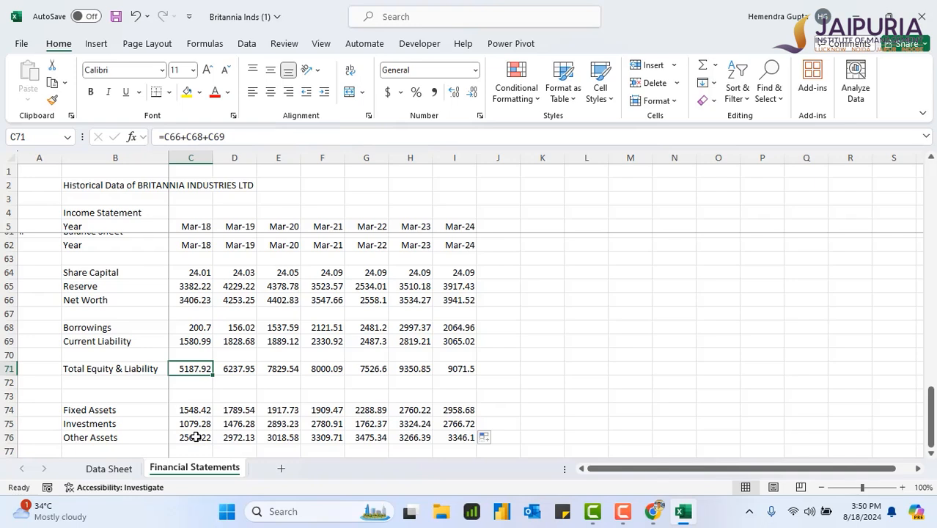
pyautogui.press('Down')
pyautogui.press('Down')
pyautogui.press('Down')
pyautogui.press('Down')
pyautogui.press('Down')
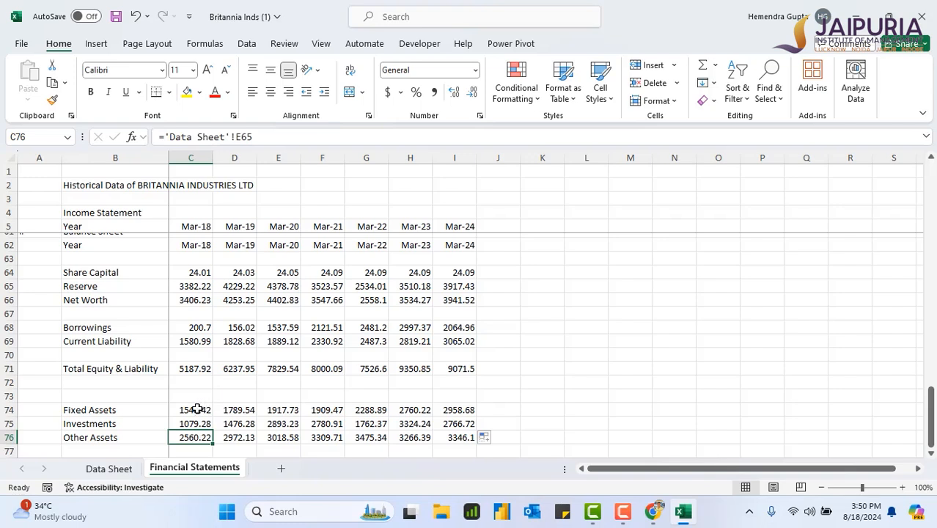
pyautogui.moveTo(198, 409); pyautogui.dragTo(201, 434)
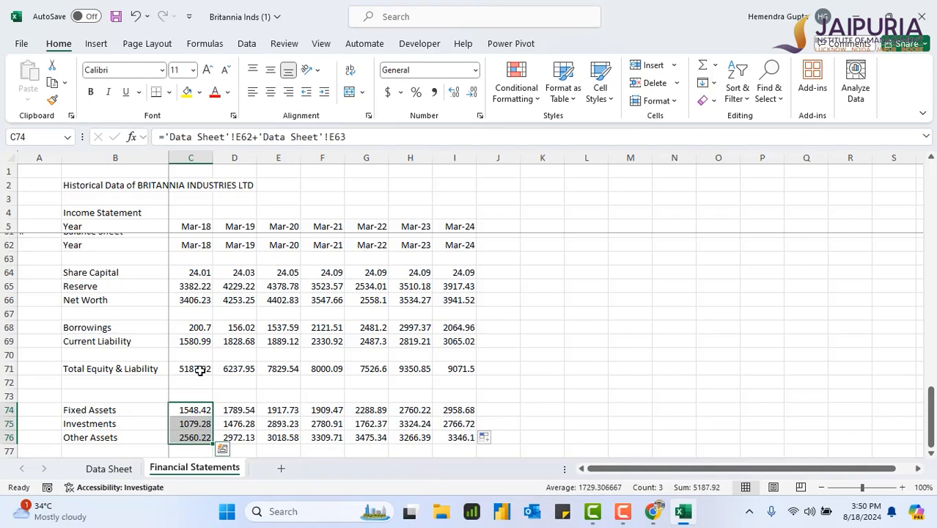
# Change Mar-18 other assets in C76 to ='Data Sheet'!E65-SUM('Data Sheet'!E67:E69) and fill the formula across to I76
pyautogui.click(118, 469)
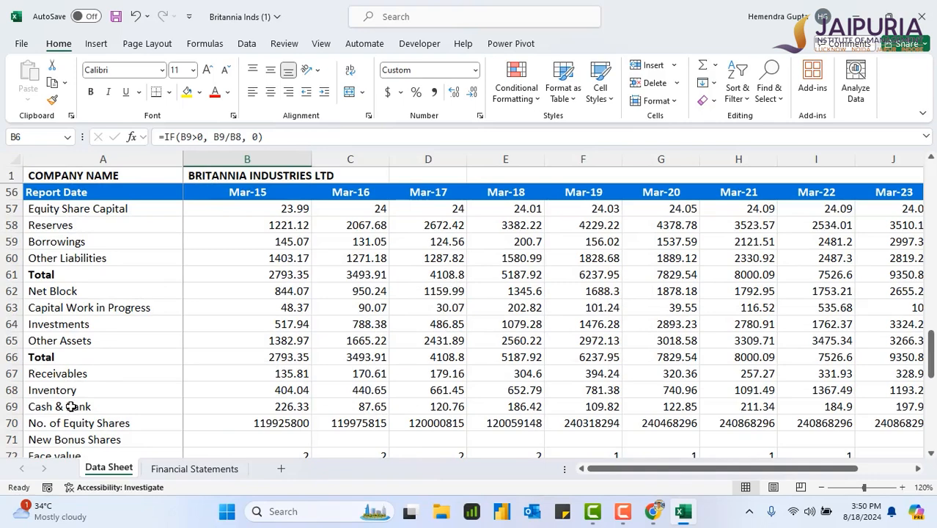
pyautogui.click(194, 468)
pyautogui.click(195, 439)
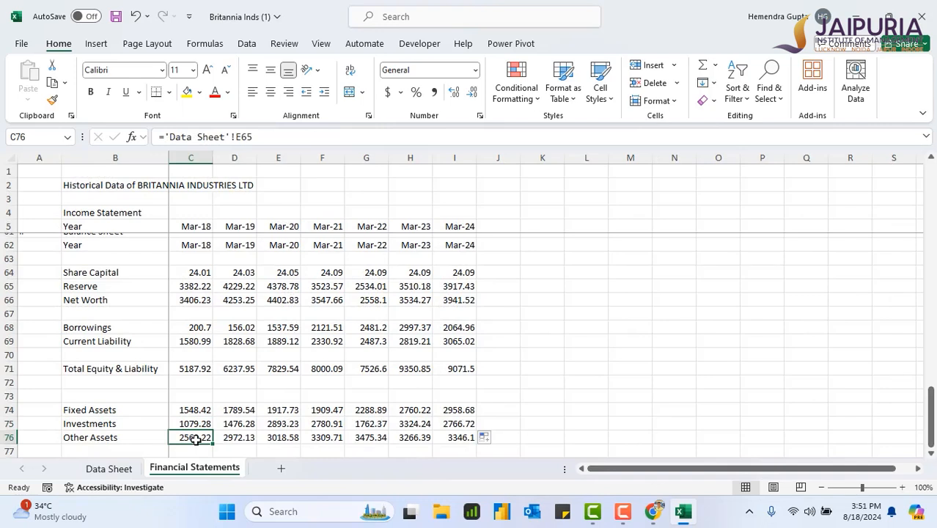
pyautogui.click(257, 138)
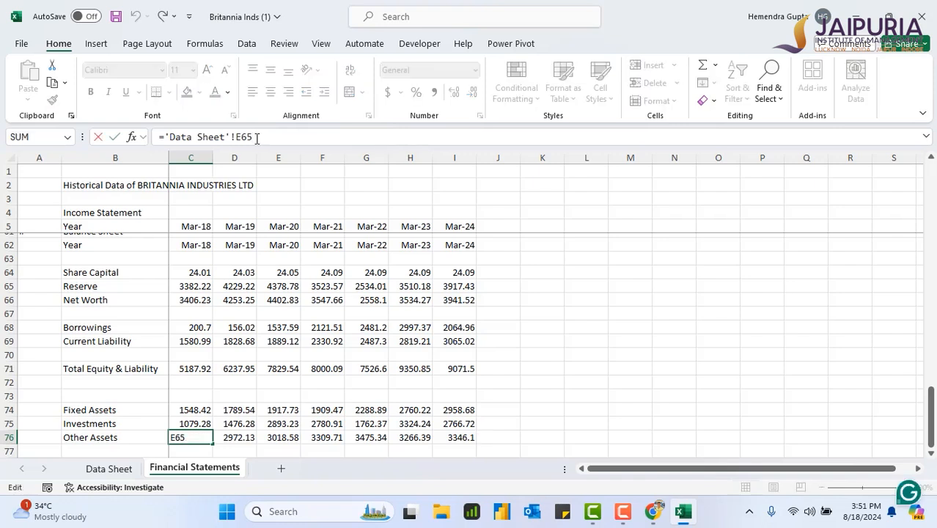
pyautogui.write('-su')
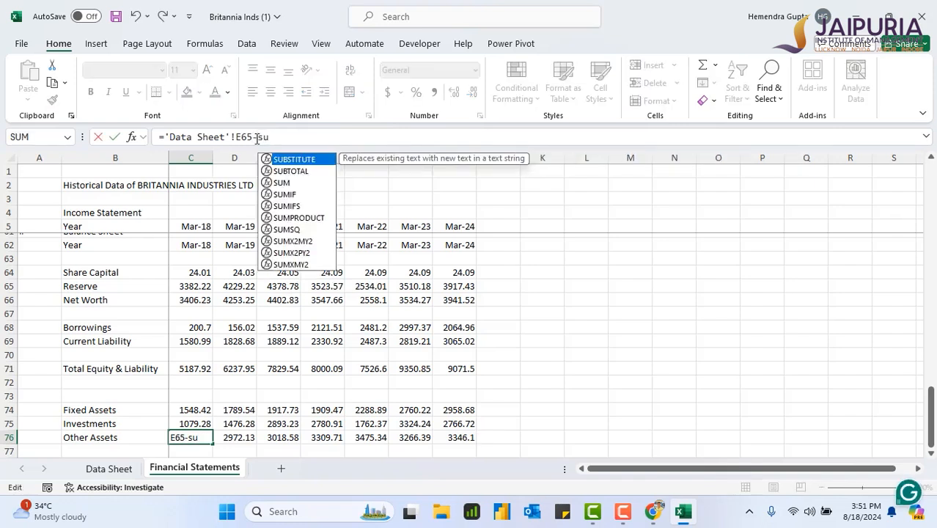
pyautogui.write('m(')
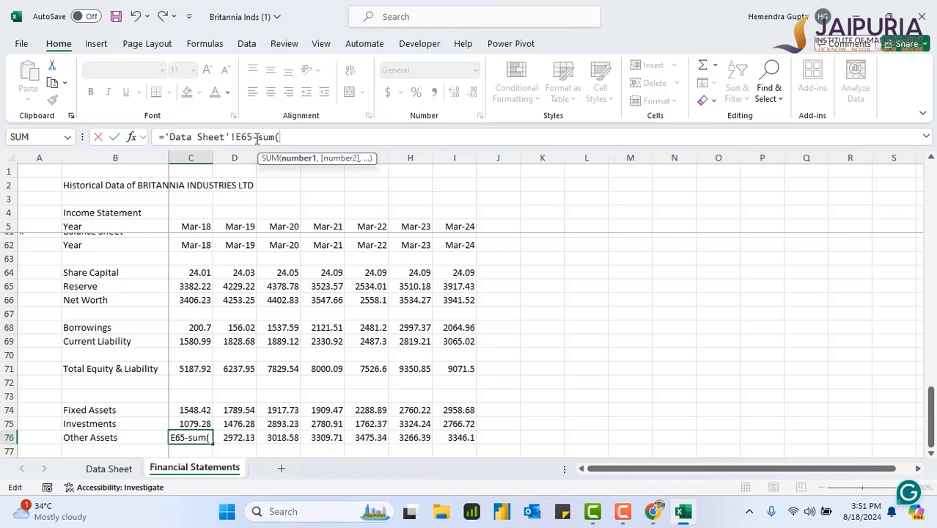
pyautogui.click(134, 473)
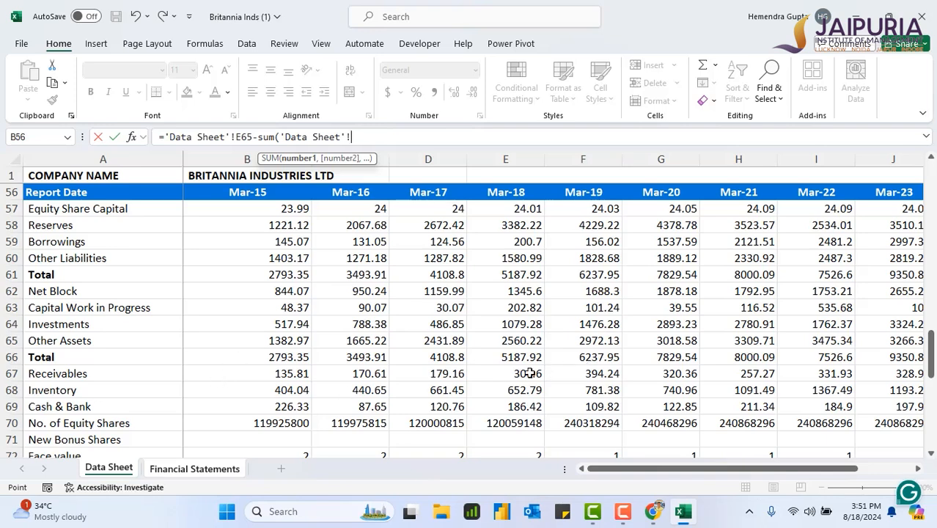
pyautogui.moveTo(528, 373); pyautogui.dragTo(529, 407)
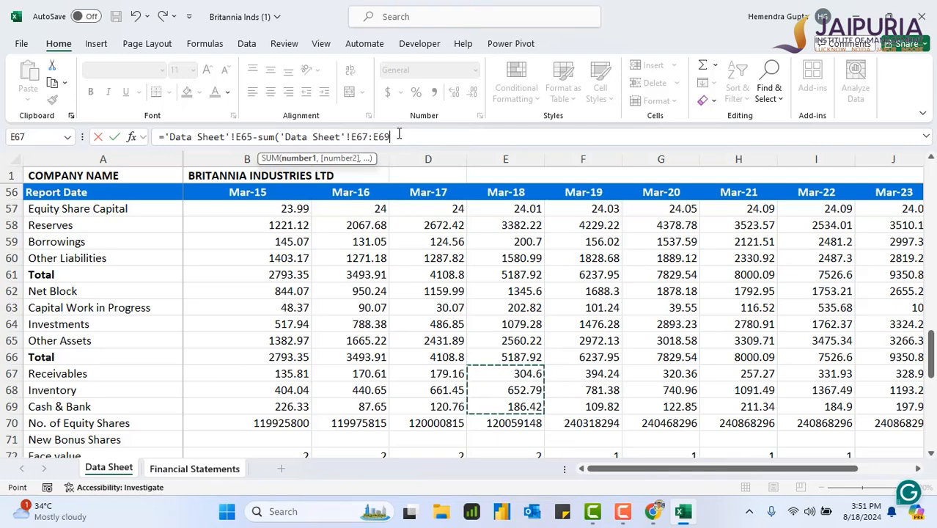
pyautogui.write(')')
pyautogui.press('Return')
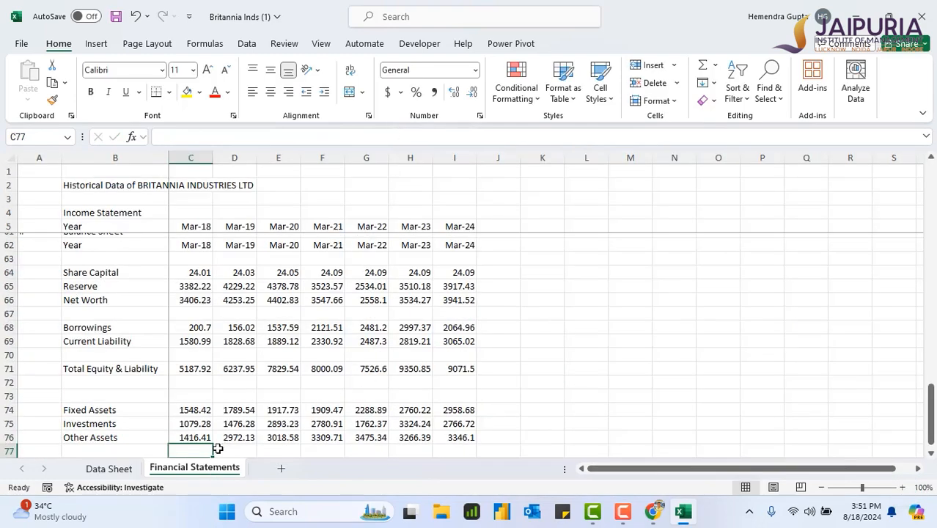
pyautogui.click(187, 437)
pyautogui.moveTo(212, 445); pyautogui.dragTo(489, 447)
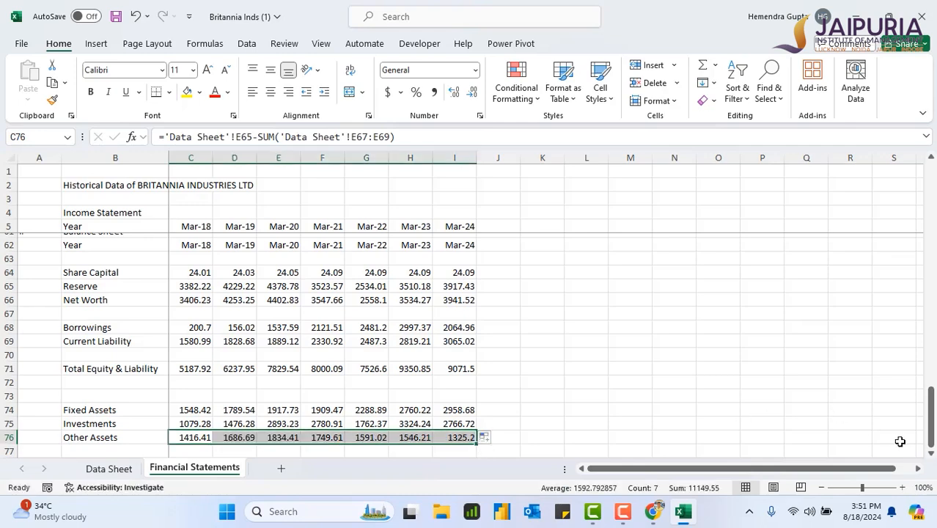
# Enter the row label "Non Current Assets" in B77, directly below Other Assets
pyautogui.click(931, 453)
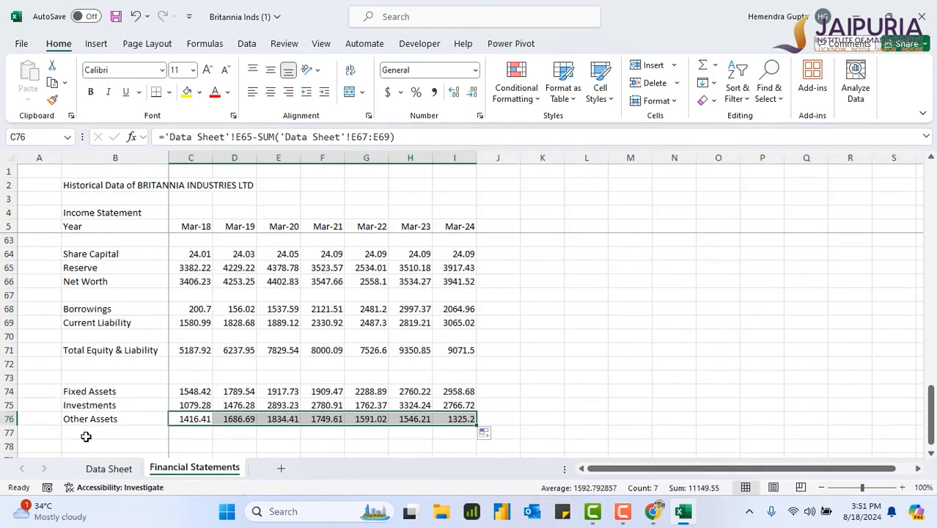
pyautogui.click(88, 433)
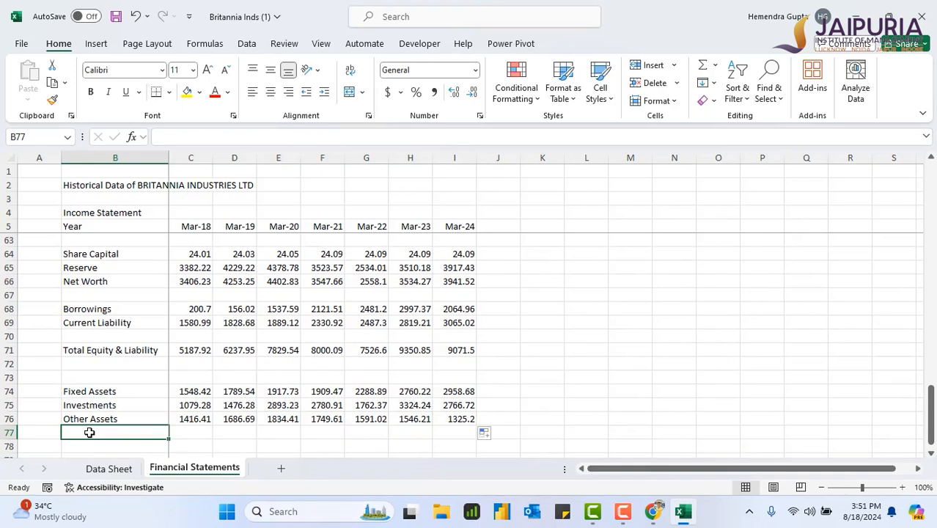
pyautogui.write('T')
pyautogui.press('BackSpace')
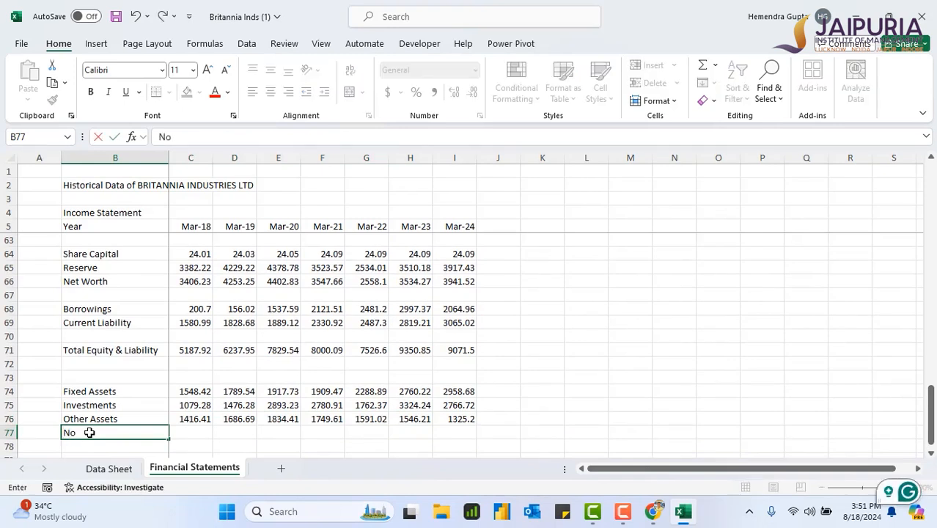
pyautogui.write('Non Current Assets')
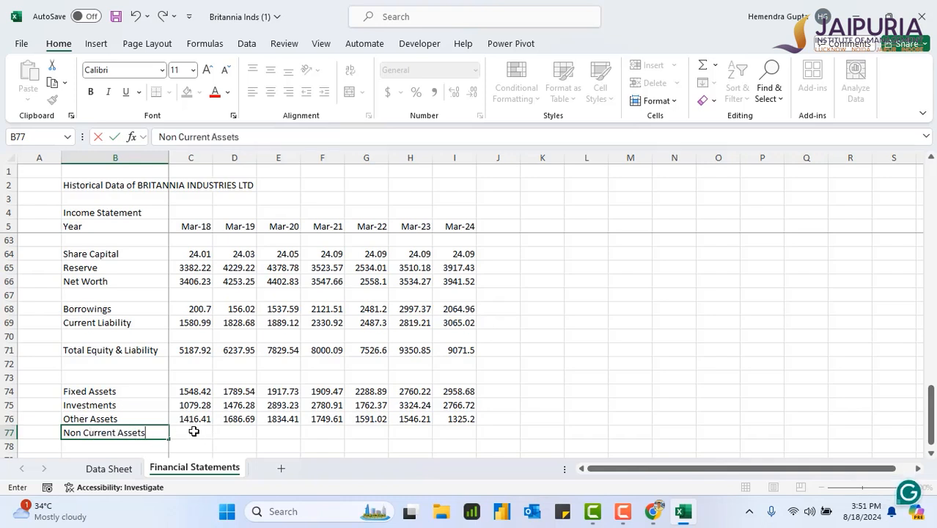
# Total the Mar-18 non-current assets in C77 with =C74+C75+C76 and fill the formula across to I77
pyautogui.click(192, 431)
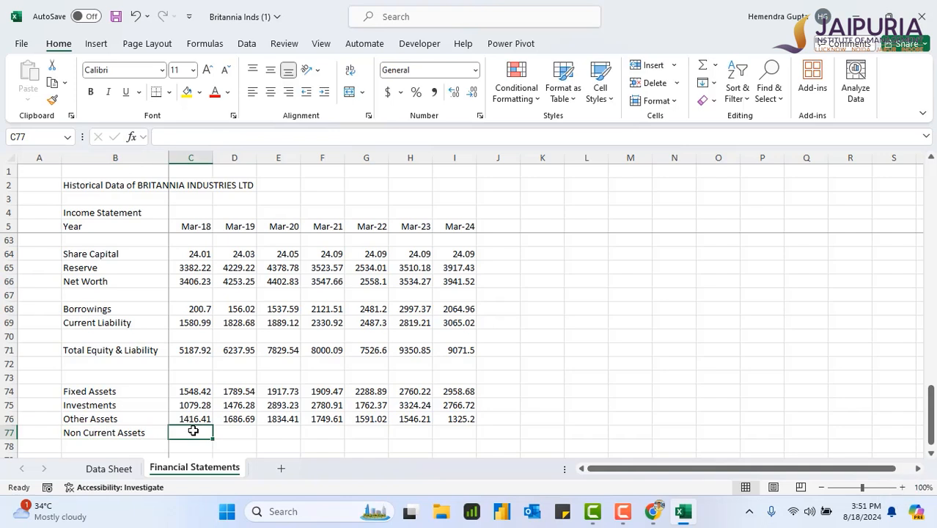
pyautogui.write('=')
pyautogui.click(196, 392)
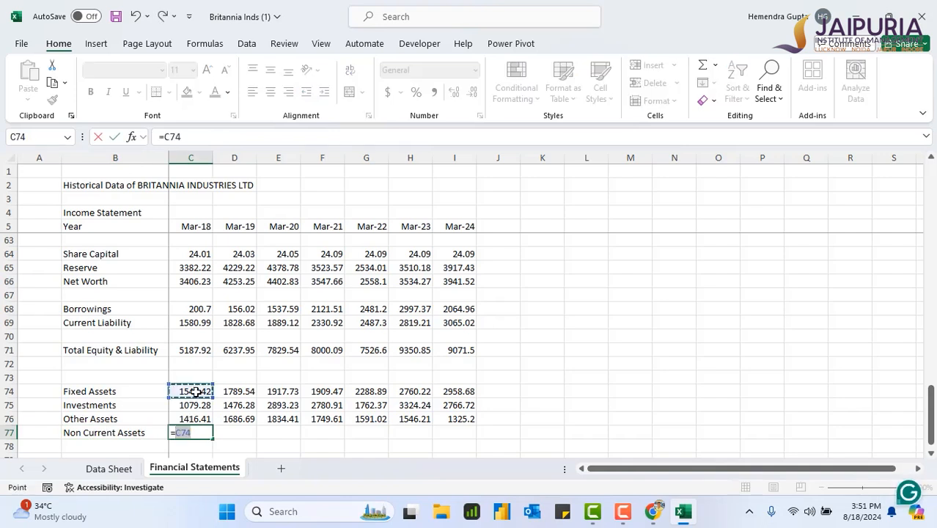
pyautogui.write('+')
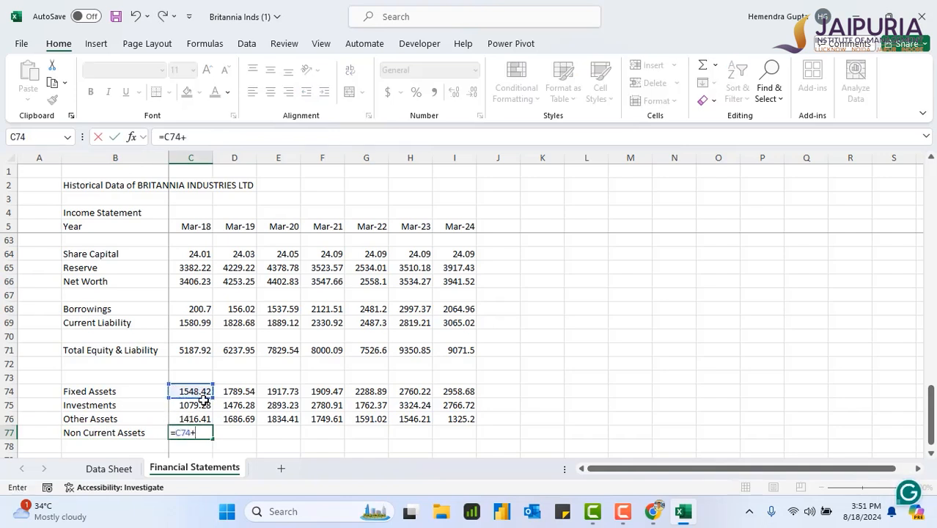
pyautogui.click(202, 405)
pyautogui.write('+')
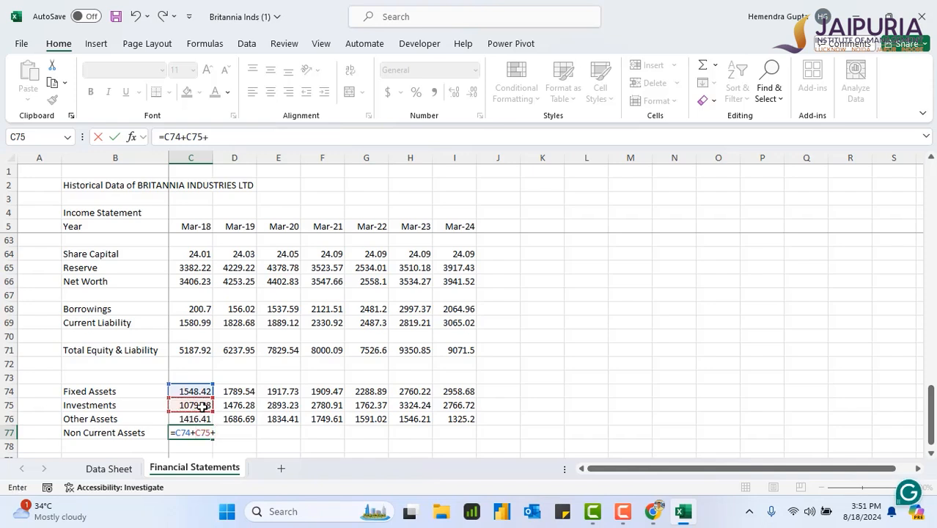
pyautogui.click(192, 419)
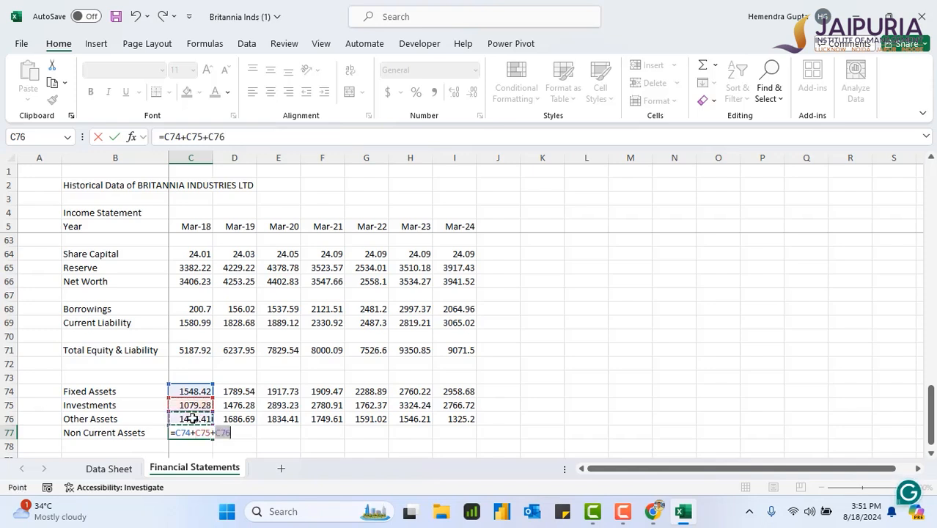
pyautogui.press('Return')
pyautogui.click(193, 431)
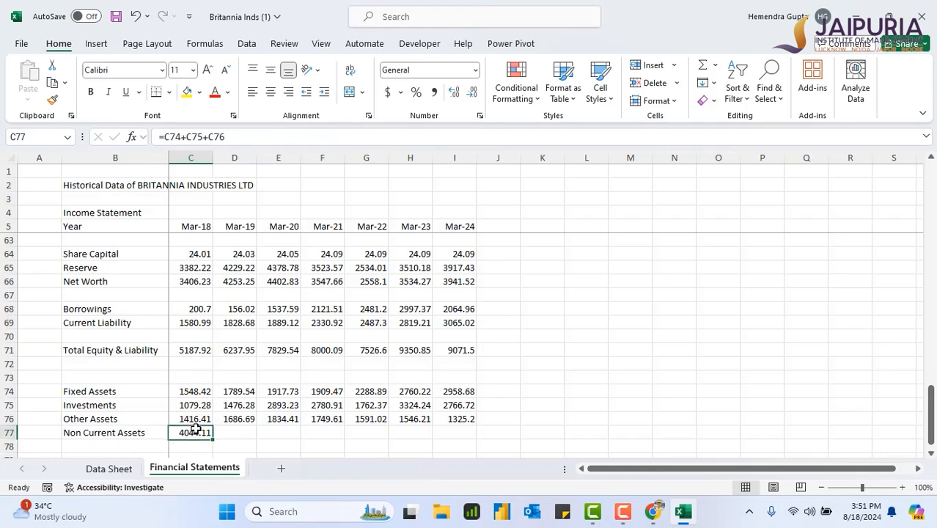
pyautogui.moveTo(213, 439); pyautogui.dragTo(473, 434)
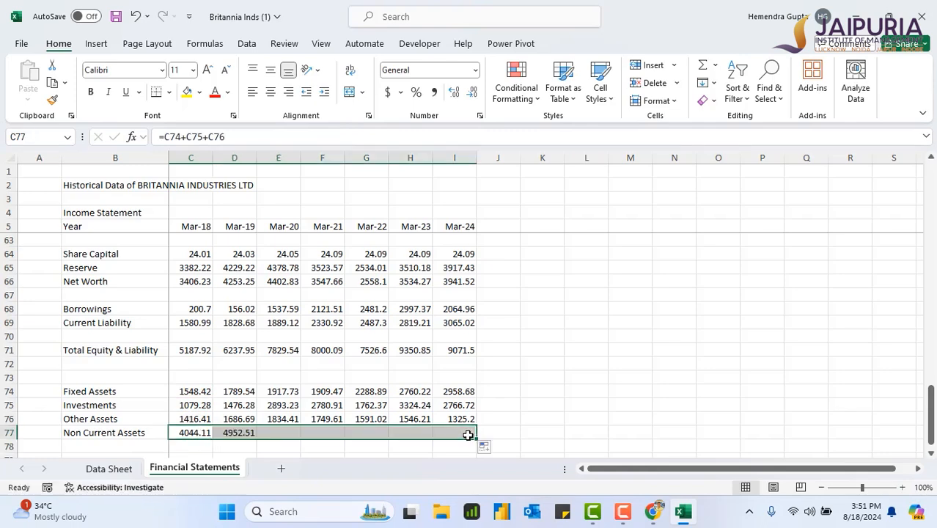
# Enter the row labels "Receivables", "Inventory" and "Cash & Bank Balance" in B79:B81, following the Data Sheet items
pyautogui.scroll(-1, 81, 419)
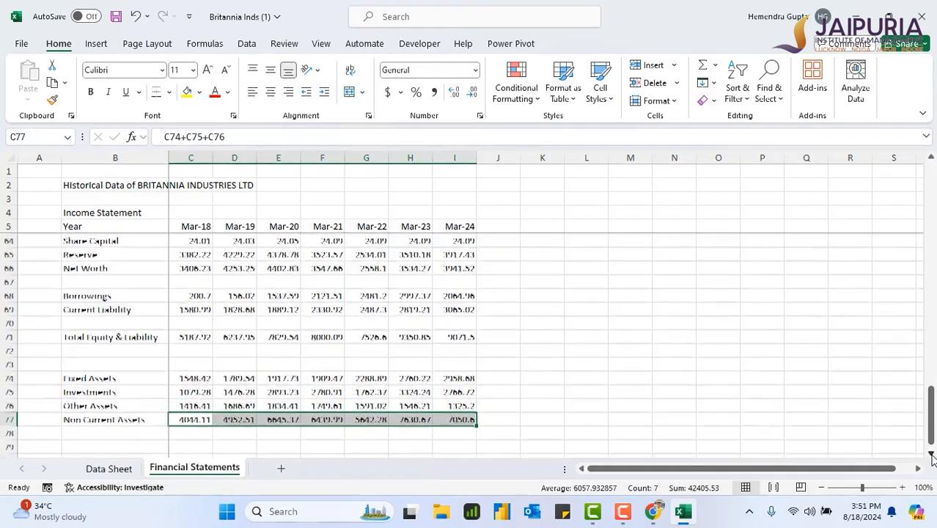
pyautogui.click(82, 419)
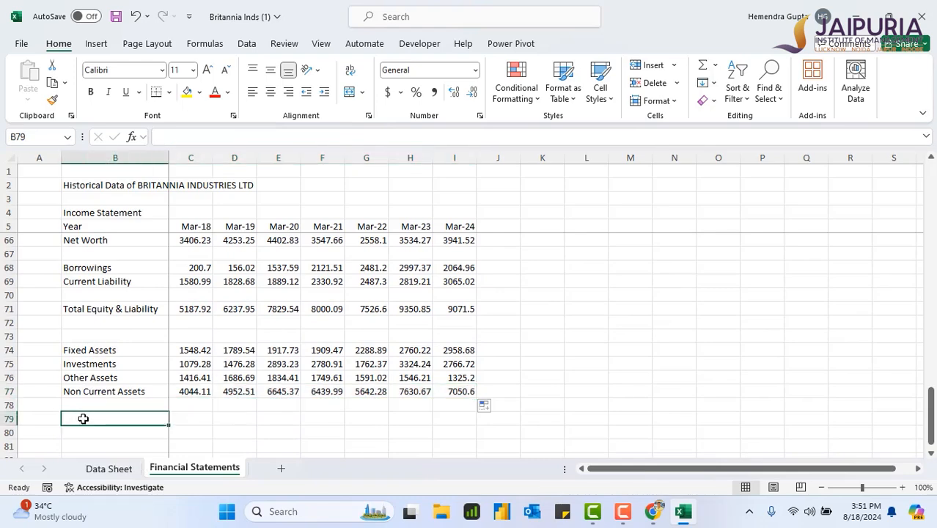
pyautogui.click(124, 473)
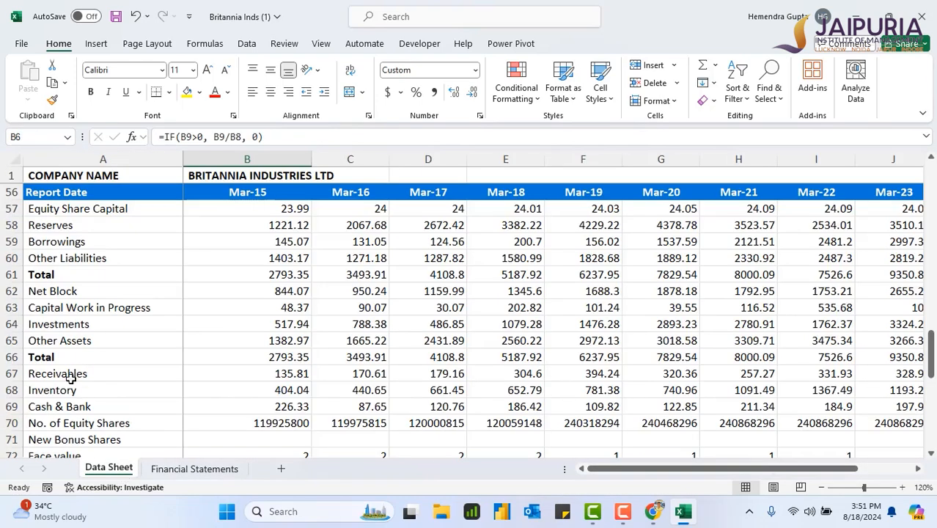
pyautogui.click(156, 469)
pyautogui.doubleClick(84, 415)
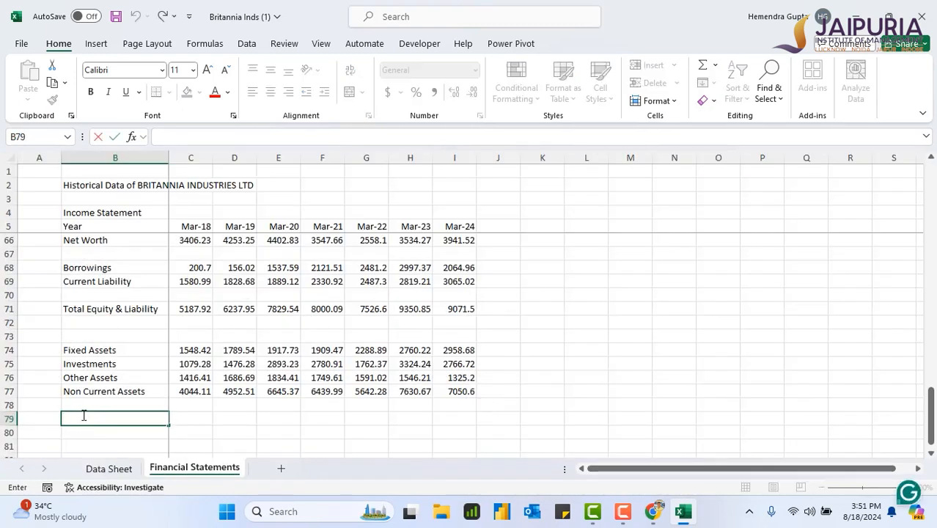
pyautogui.write('Receivab')
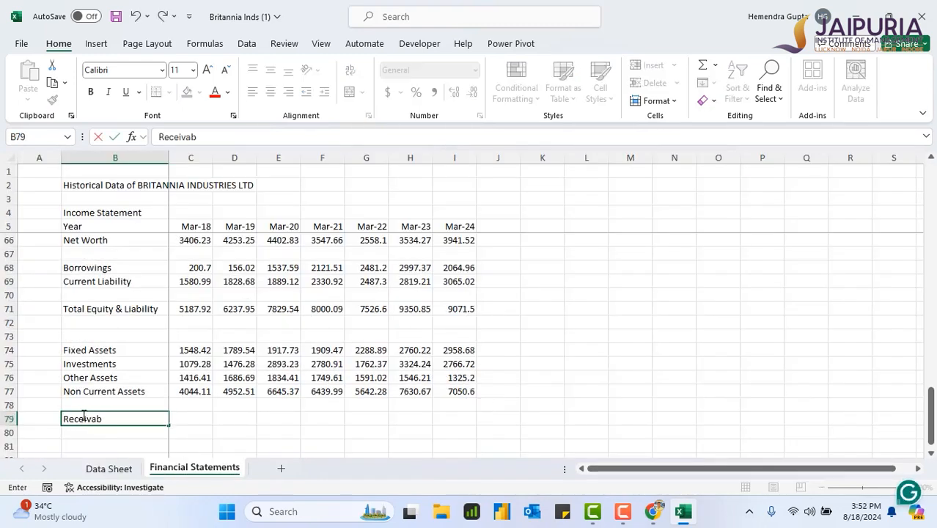
pyautogui.write('les')
pyautogui.click(92, 431)
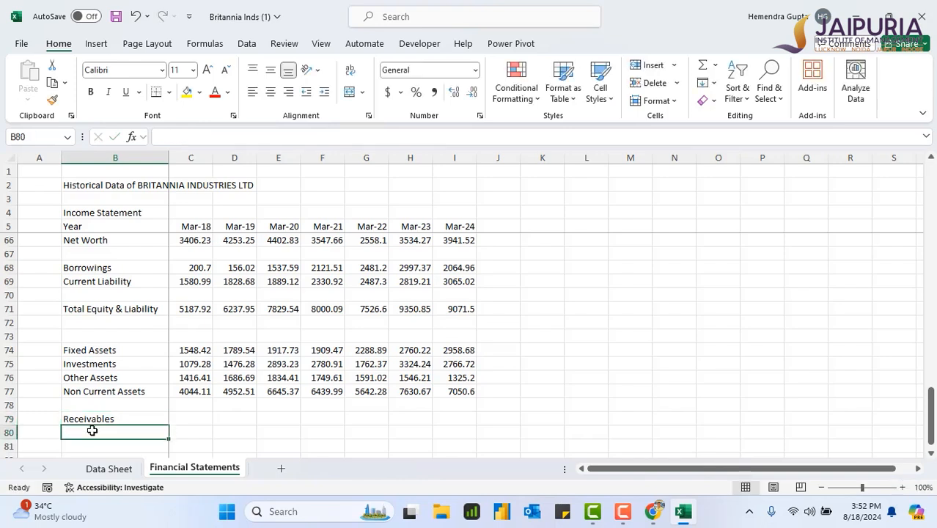
pyautogui.write('Inventory')
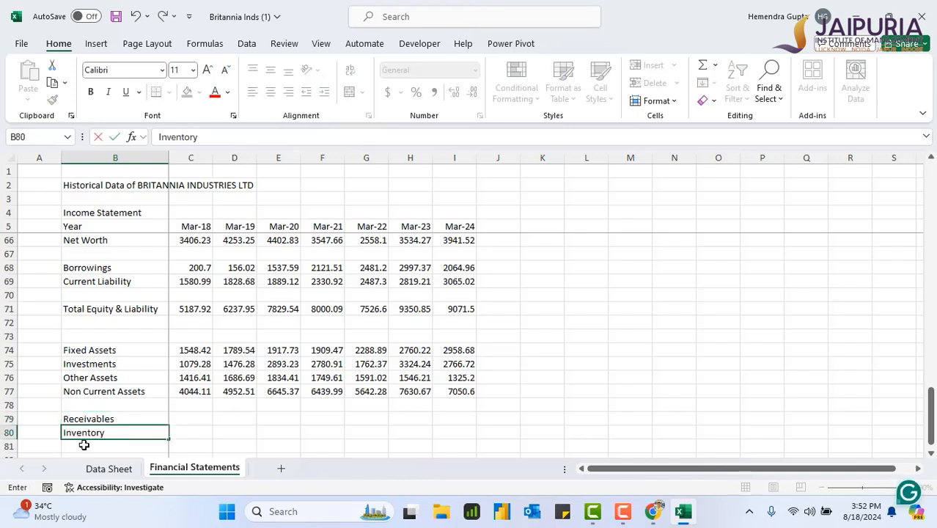
pyautogui.click(85, 446)
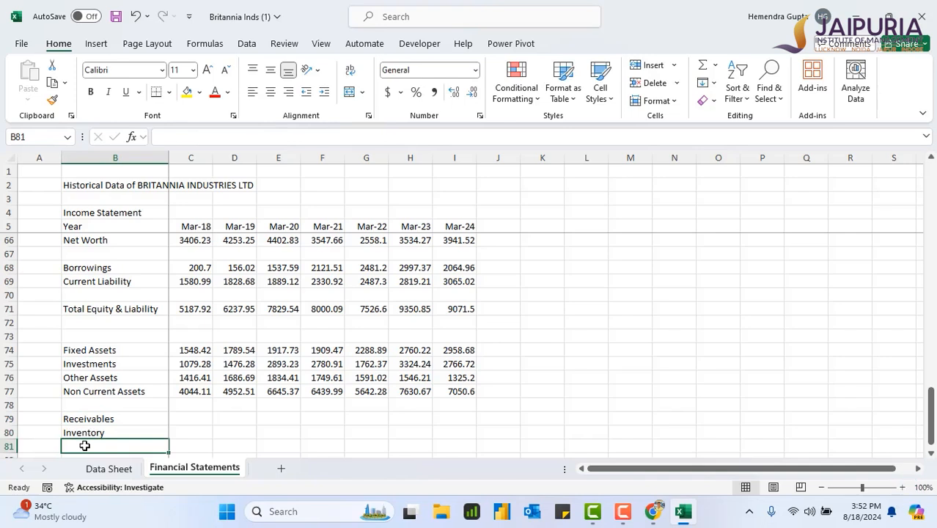
pyautogui.write('Cash')
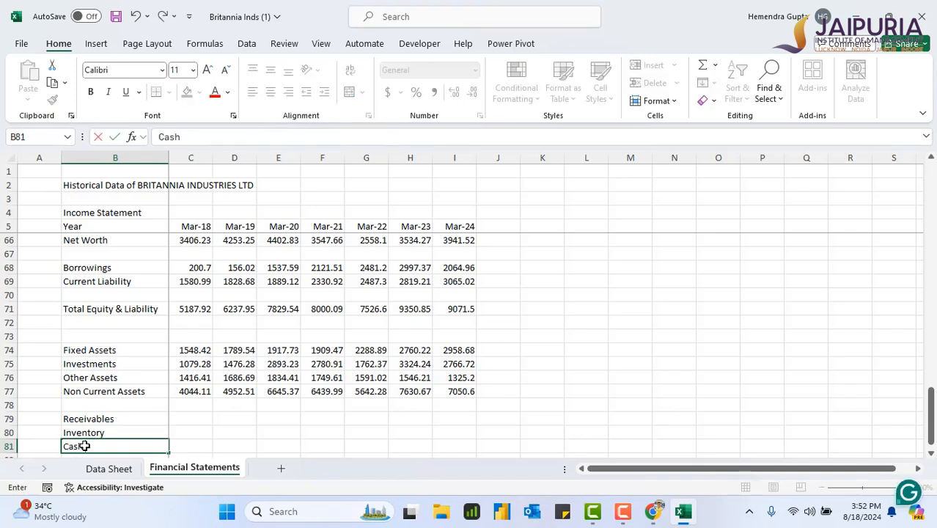
pyautogui.write(' & Bank Balance')
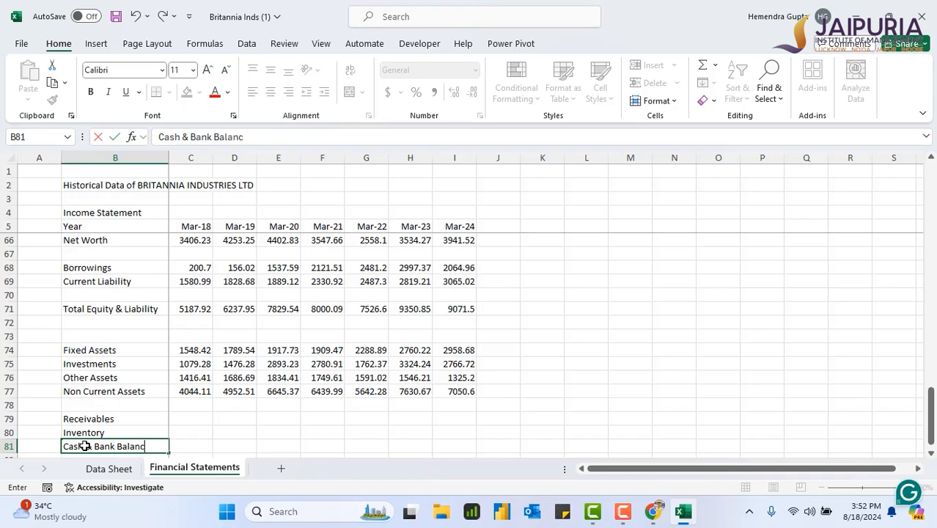
# Link Mar-18 receivables in C79 to 'Data Sheet'!E67 and fill the formula over C79:I81 for all three current asset rows
pyautogui.click(198, 420)
pyautogui.write('=')
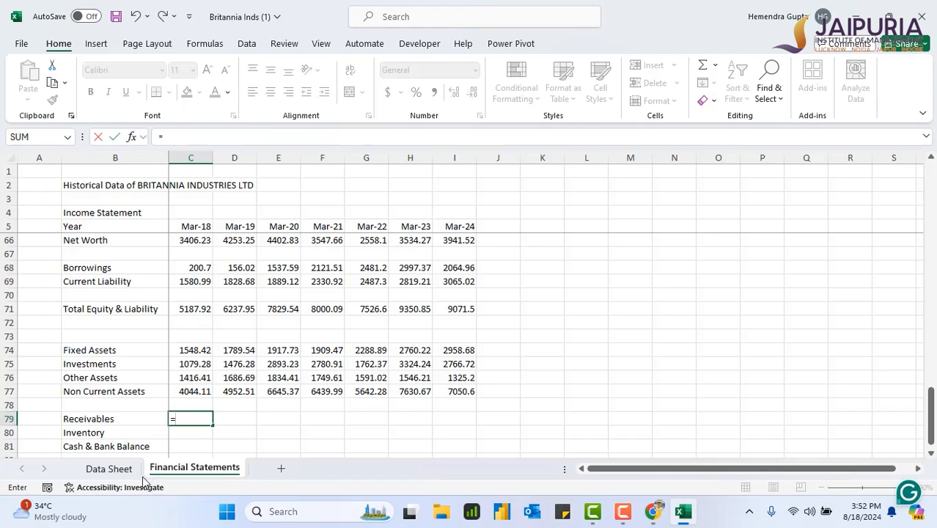
pyautogui.click(110, 469)
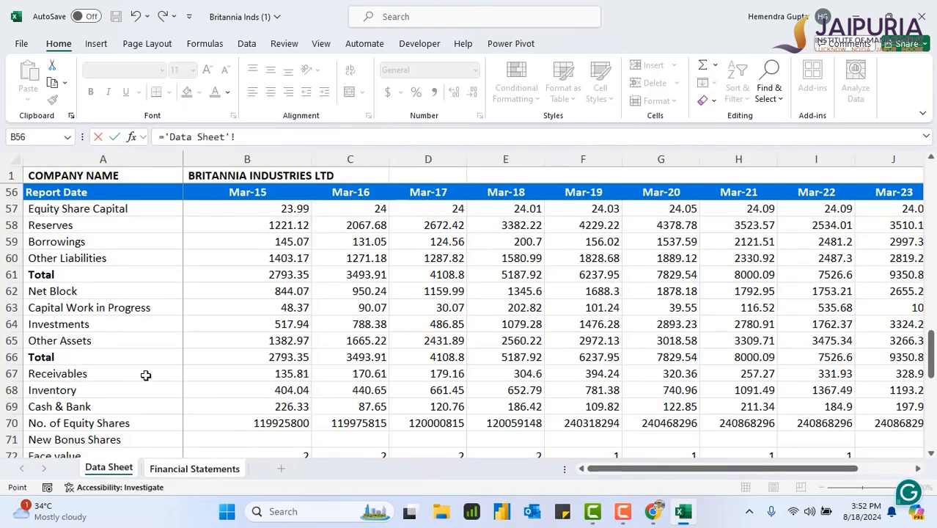
pyautogui.click(527, 374)
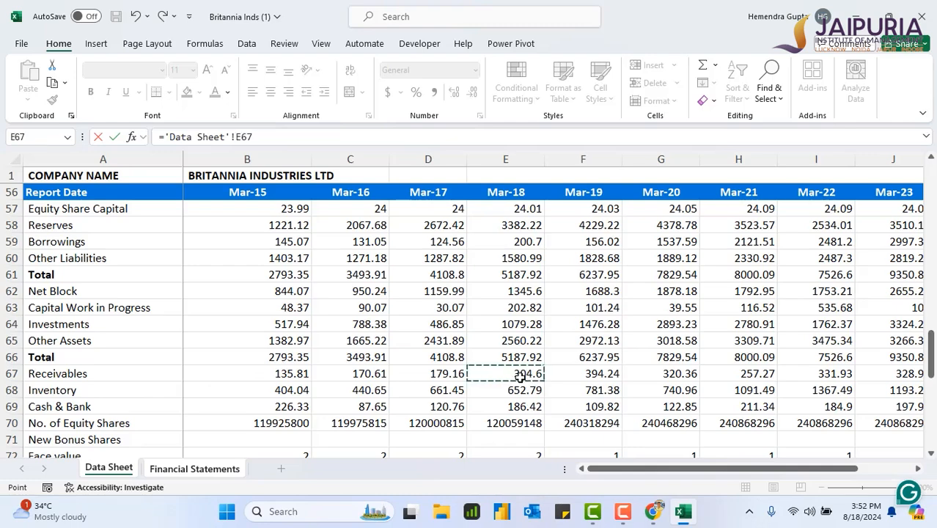
pyautogui.press('Return')
pyautogui.click(198, 418)
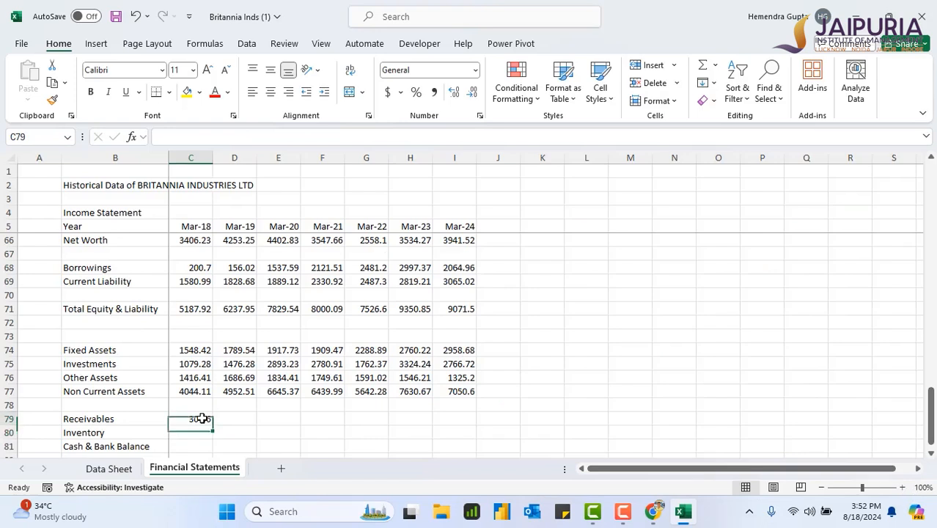
pyautogui.moveTo(212, 426); pyautogui.dragTo(489, 447)
pyautogui.click(930, 454)
pyautogui.click(931, 454)
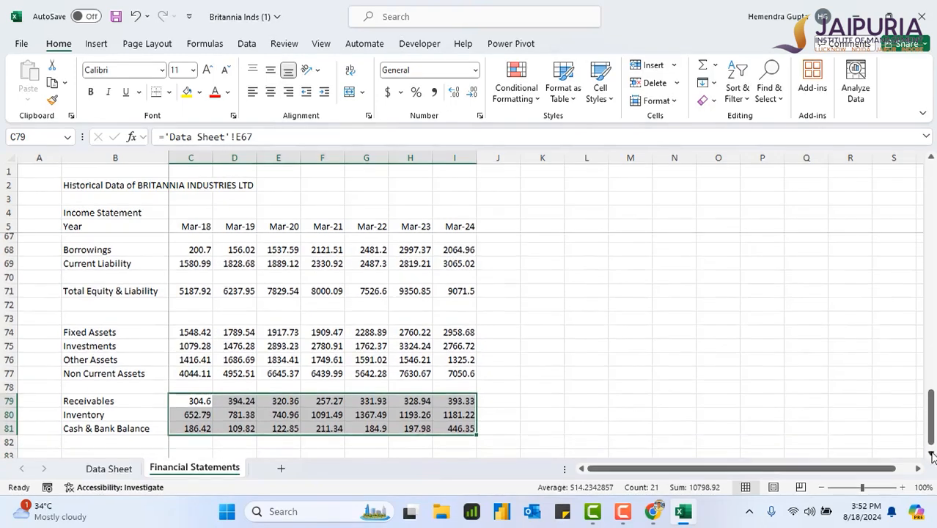
# Enter the row label "Current Assets" in B82, directly below Cash & Bank Balance
pyautogui.click(92, 434)
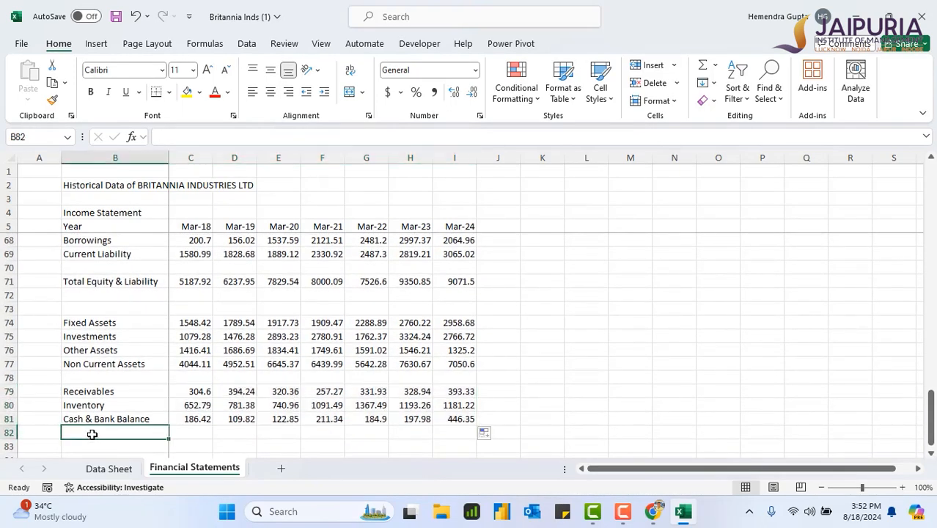
pyautogui.write('Current')
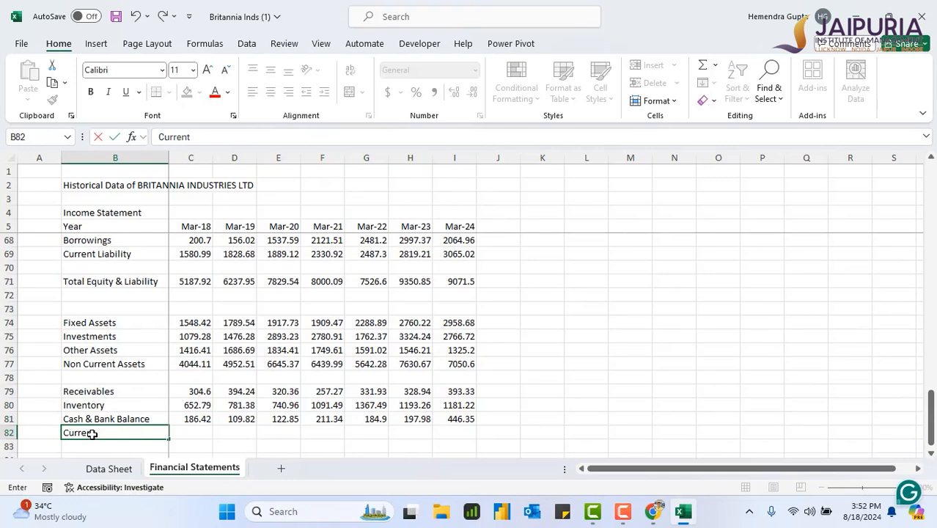
pyautogui.write(' Assets')
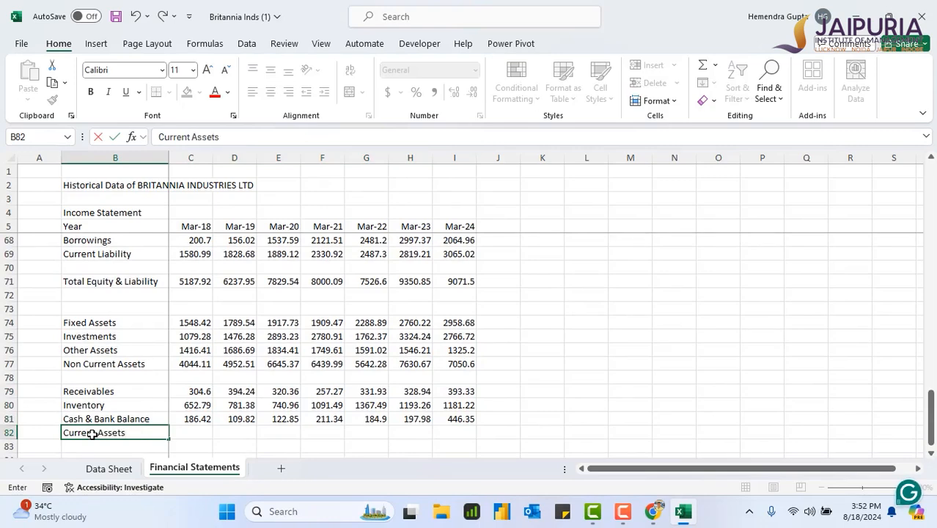
# Total the Mar-18 current assets in C82 with =SUM(C79:C81) and fill the formula across to I82
pyautogui.click(197, 432)
pyautogui.write('=')
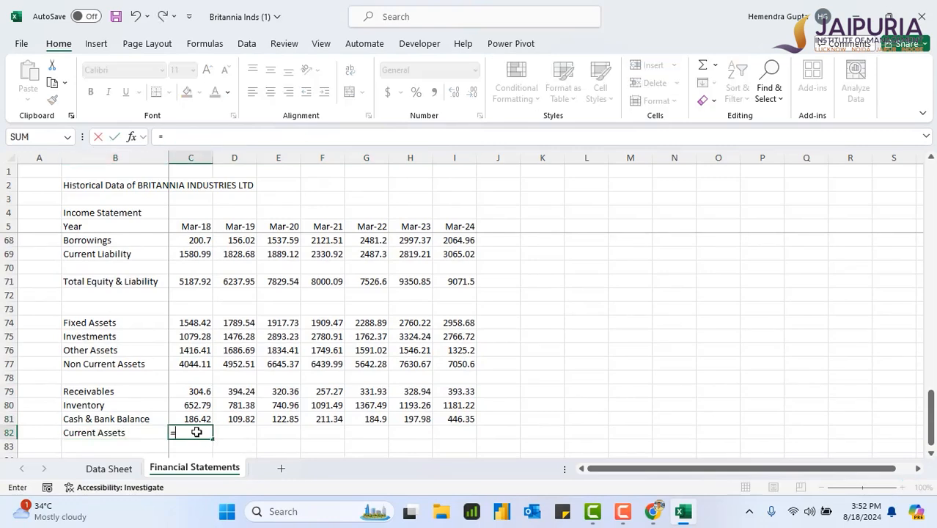
pyautogui.write('sum')
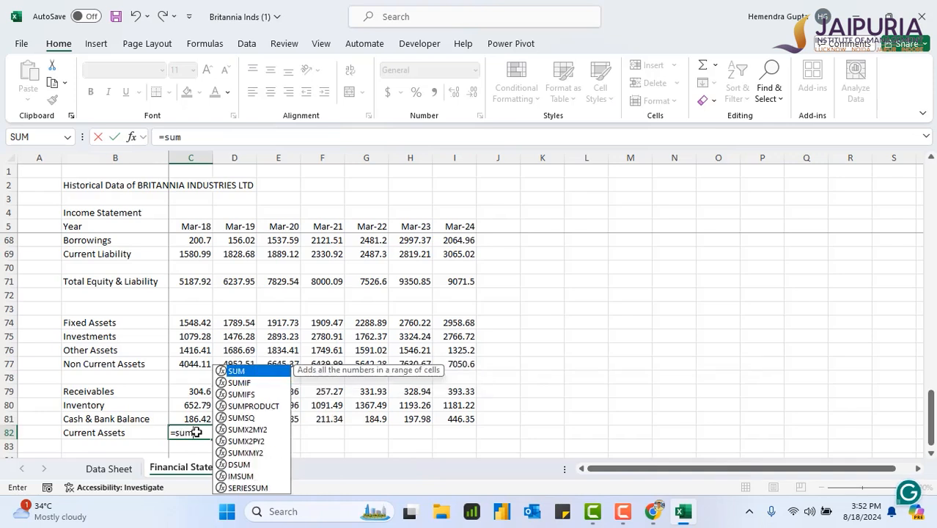
pyautogui.write('(')
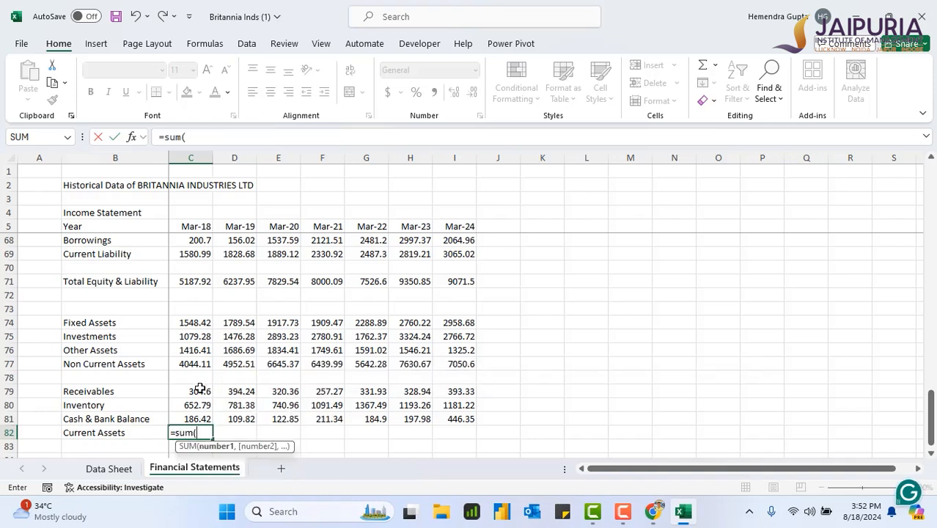
pyautogui.moveTo(199, 388); pyautogui.dragTo(200, 418)
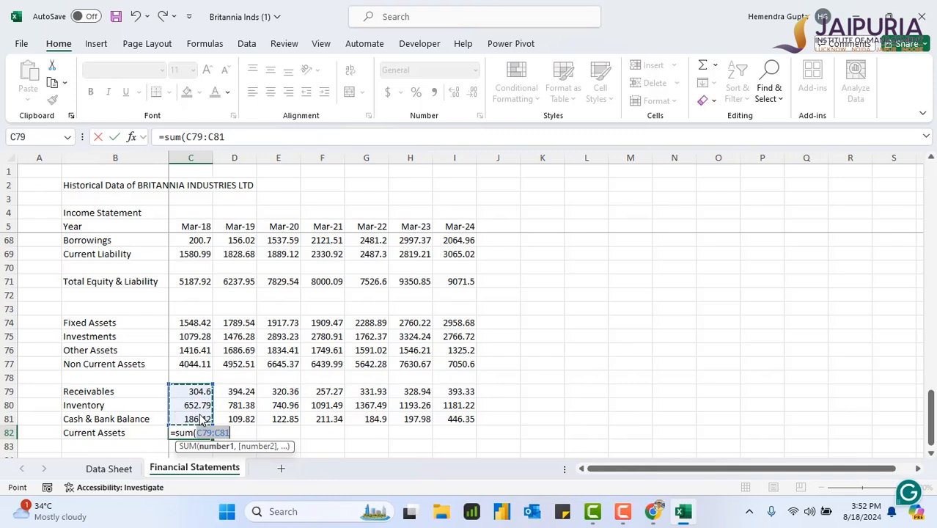
pyautogui.write(')')
pyautogui.press('Return')
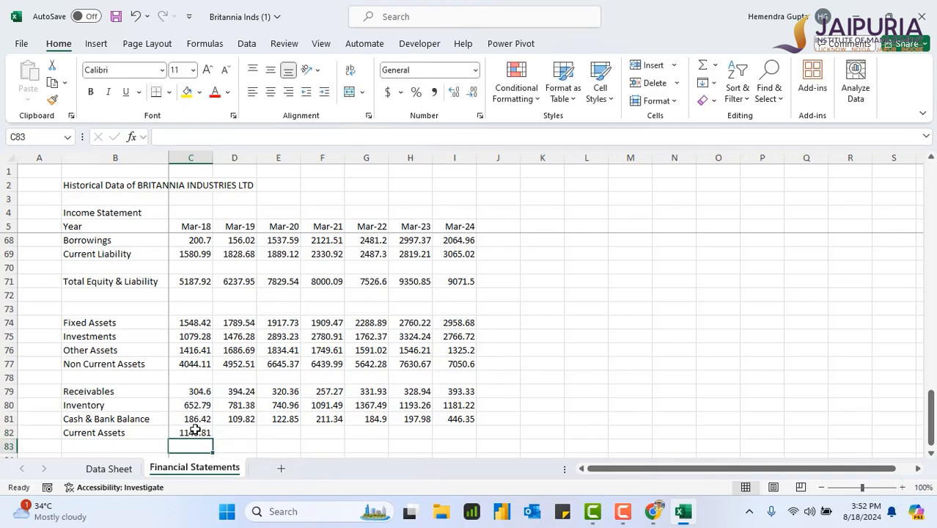
pyautogui.click(195, 429)
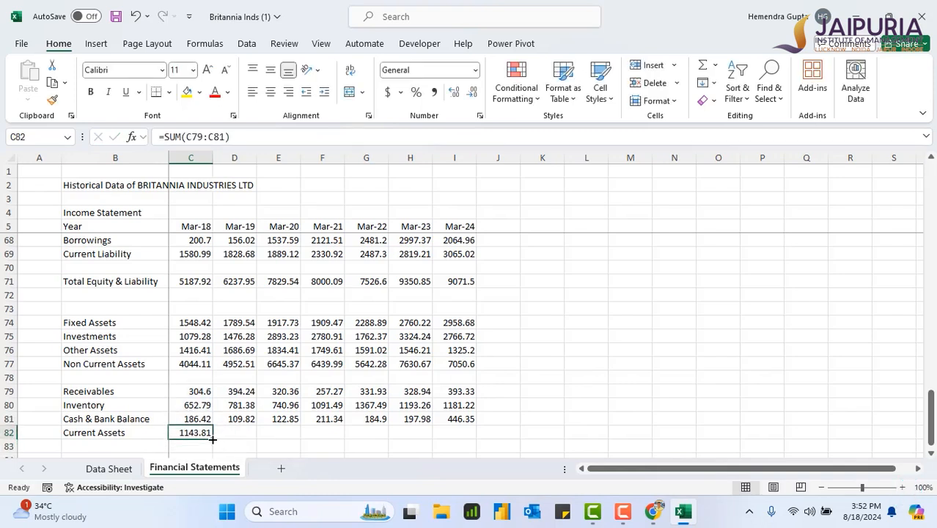
pyautogui.moveTo(212, 438); pyautogui.dragTo(477, 436)
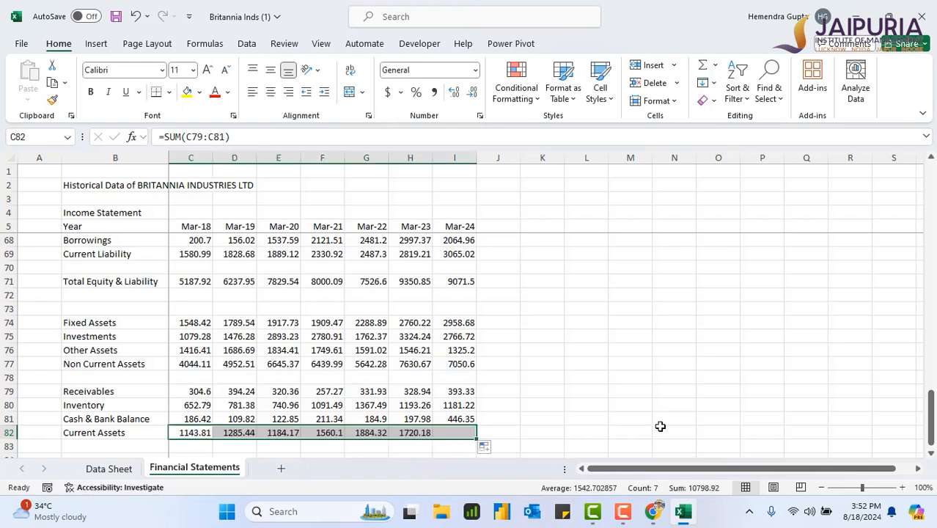
# Enter the row label "Total Assets" in B84, leaving one blank row below Current Assets
pyautogui.click(931, 455)
pyautogui.click(931, 455)
pyautogui.click(82, 433)
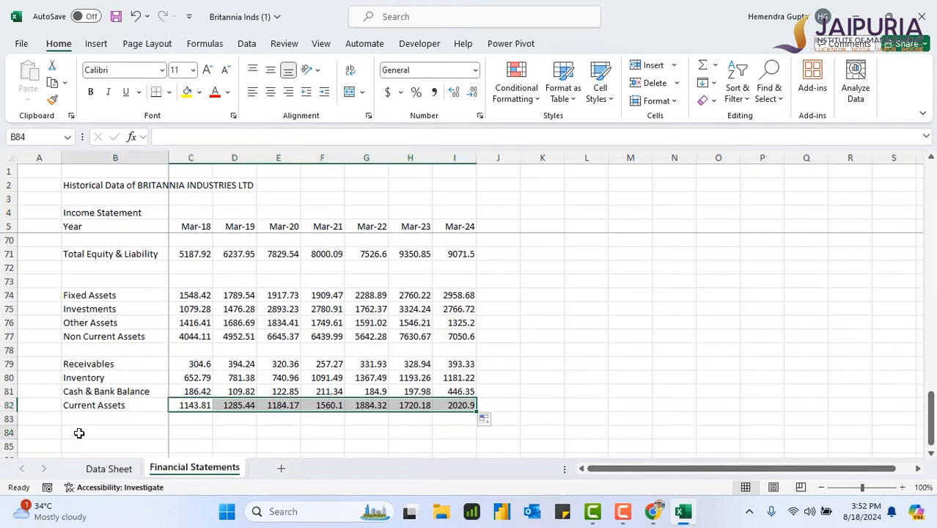
pyautogui.write('Tota')
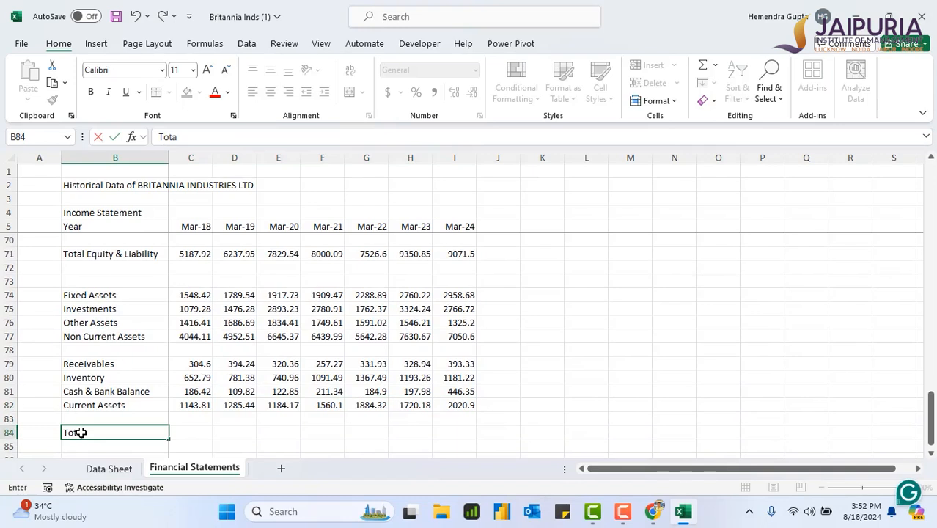
pyautogui.write('l Assets')
# Calculate Mar-18 total assets in C84 with =C77+C82 and fill the formula across to I84
pyautogui.click(196, 427)
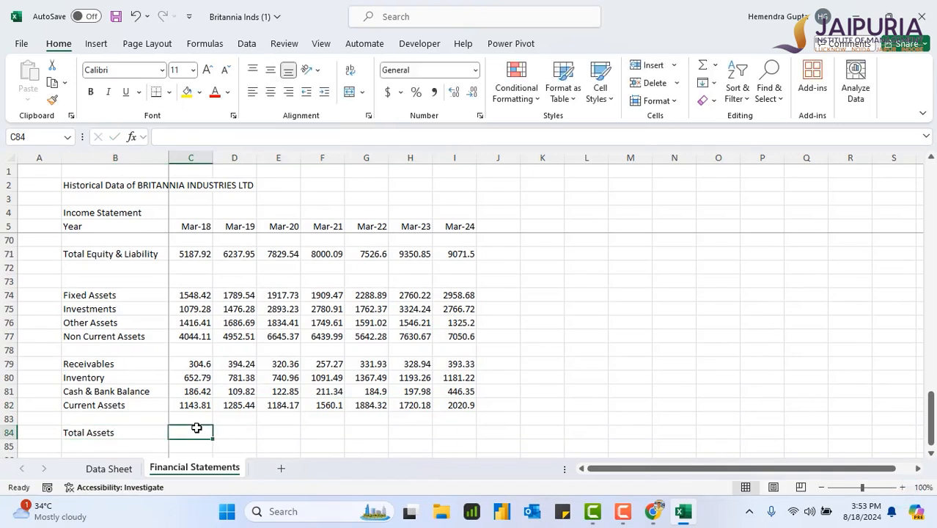
pyautogui.write('=')
pyautogui.click(190, 334)
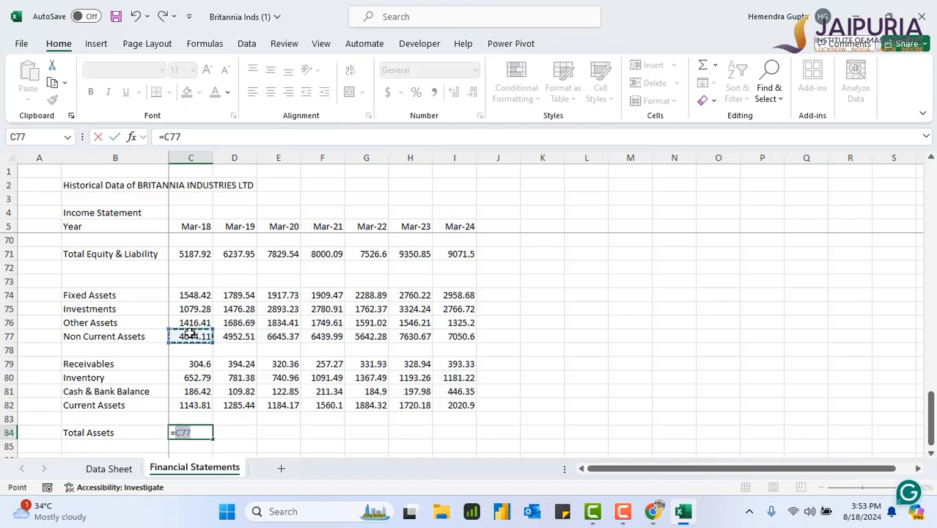
pyautogui.write('+')
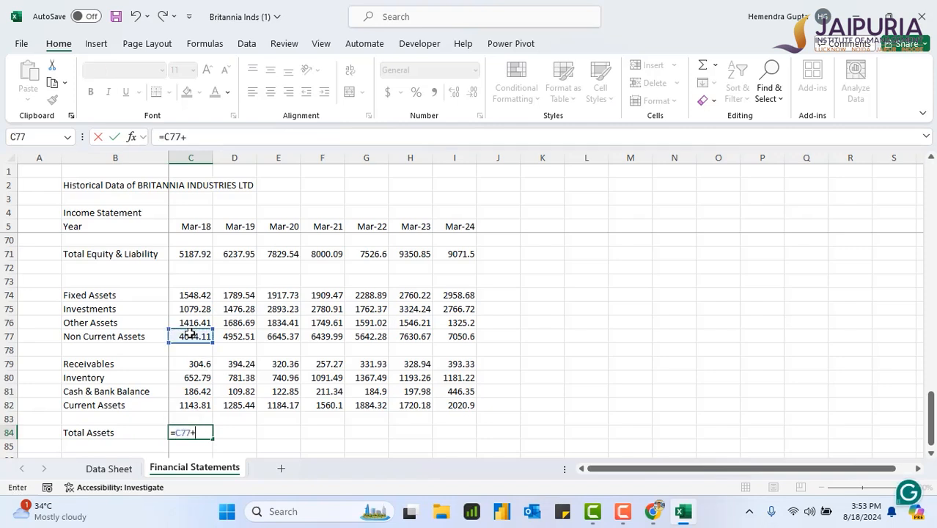
pyautogui.click(190, 403)
pyautogui.press('Return')
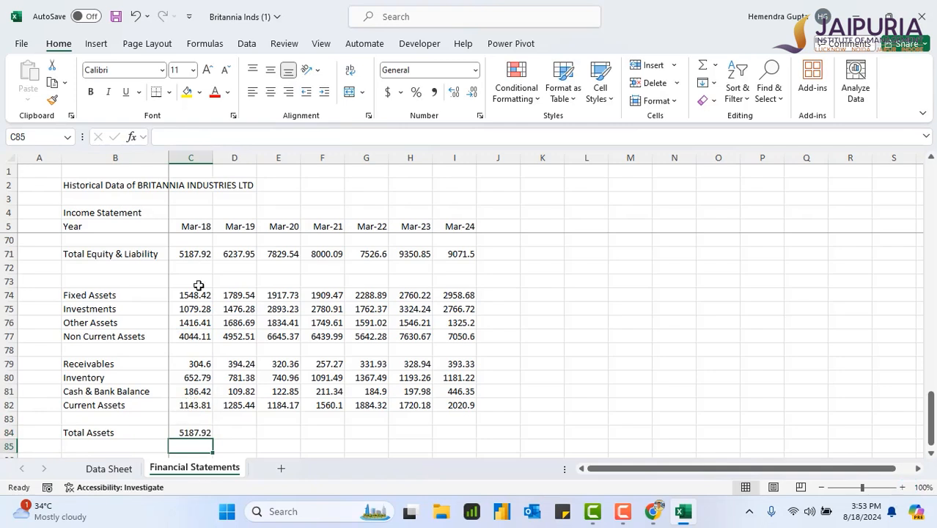
pyautogui.click(194, 433)
pyautogui.moveTo(211, 438); pyautogui.dragTo(475, 444)
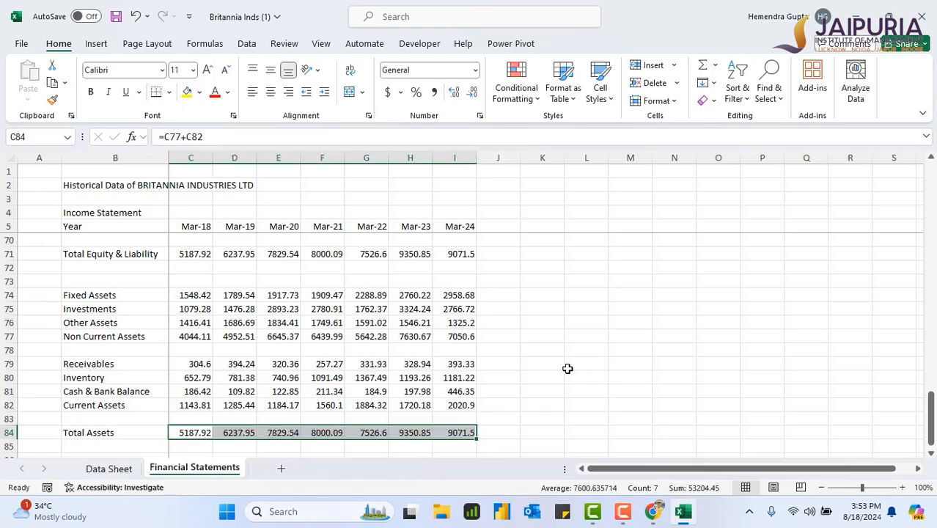
pyautogui.scroll(20, 567, 369)
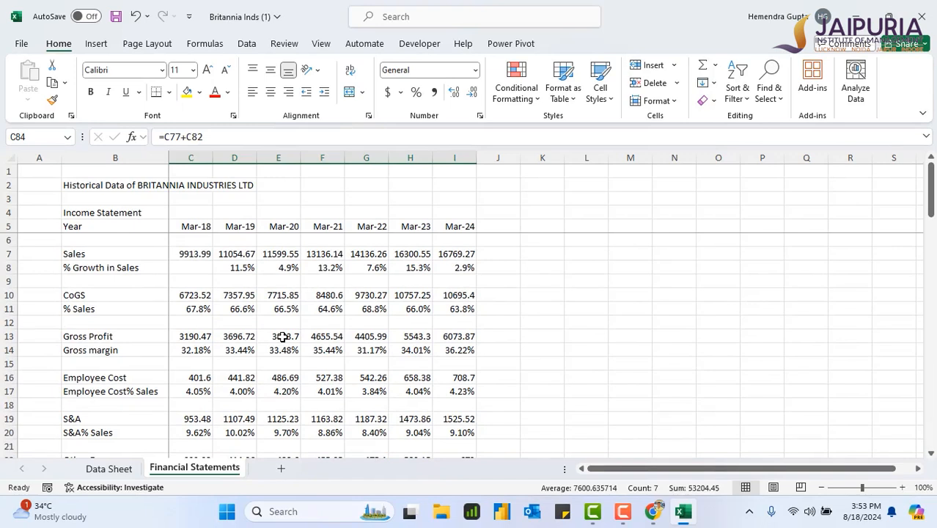
pyautogui.click(88, 187)
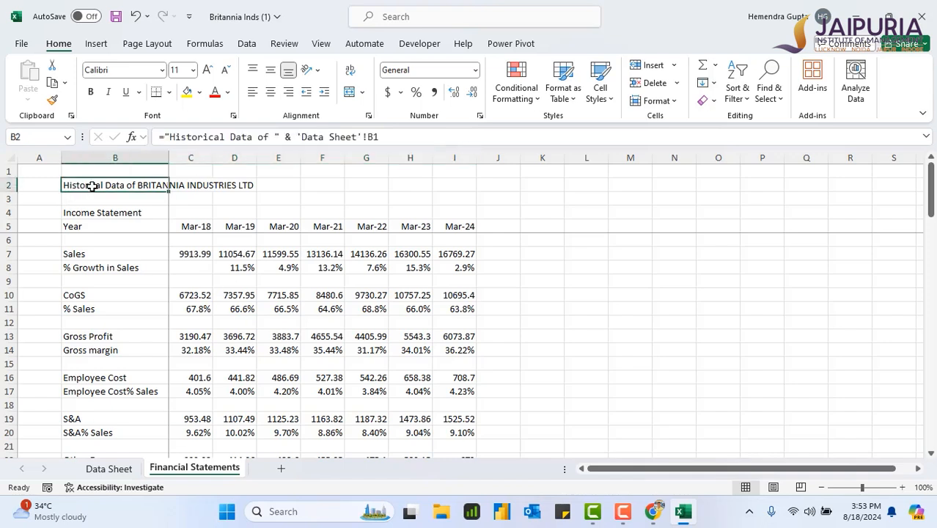
pyautogui.moveTo(91, 186); pyautogui.dragTo(465, 185)
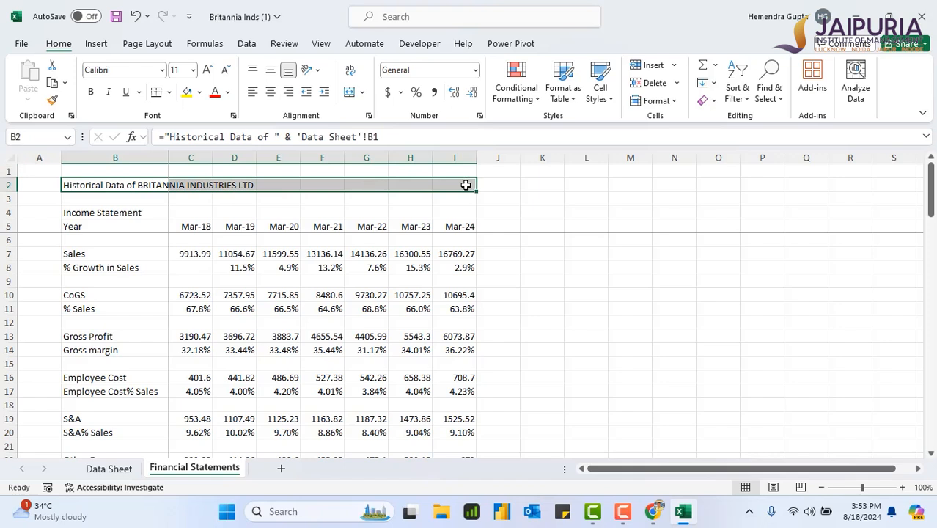
pyautogui.click(270, 92)
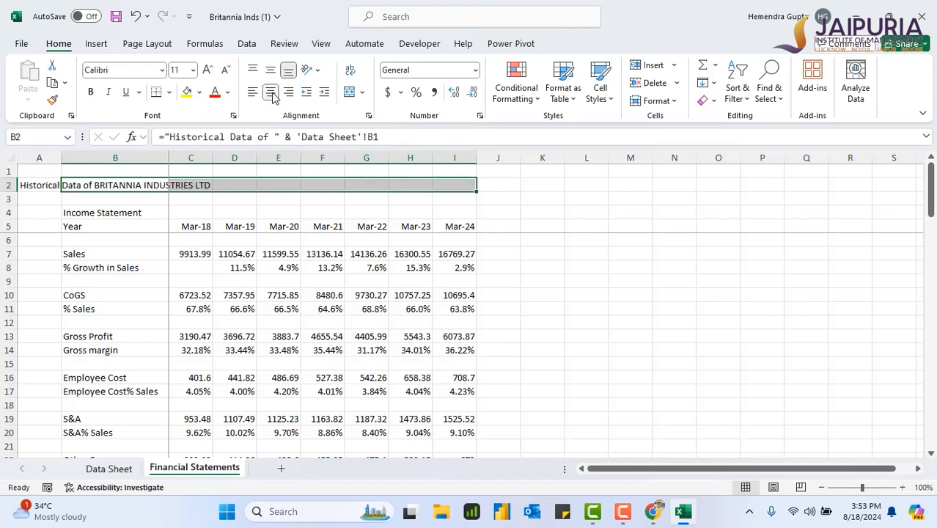
pyautogui.click(271, 94)
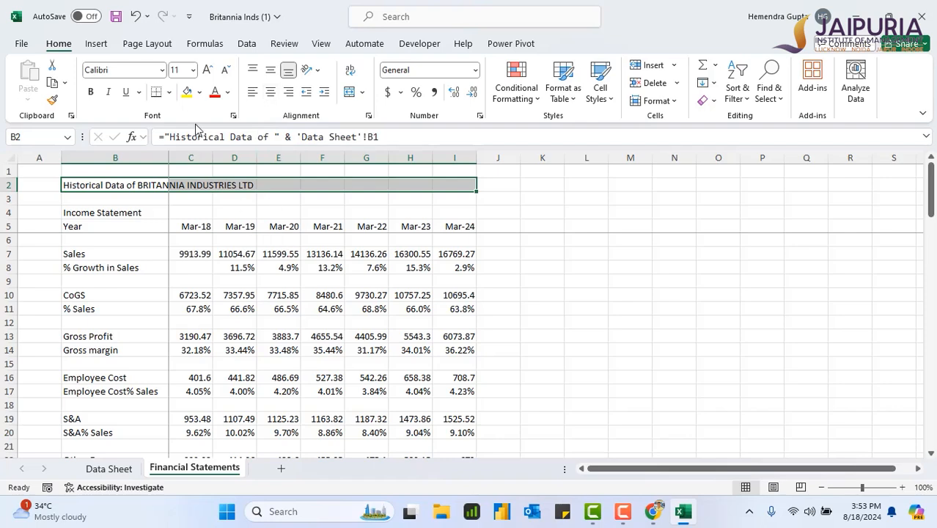
# Turn off the gridlines on the Financial Statements sheet
pyautogui.click(322, 44)
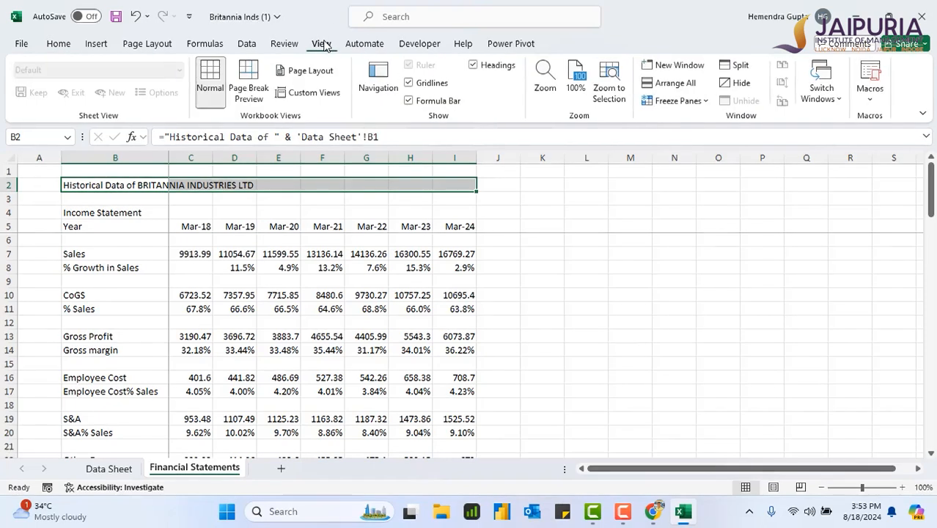
pyautogui.click(410, 84)
pyautogui.click(647, 273)
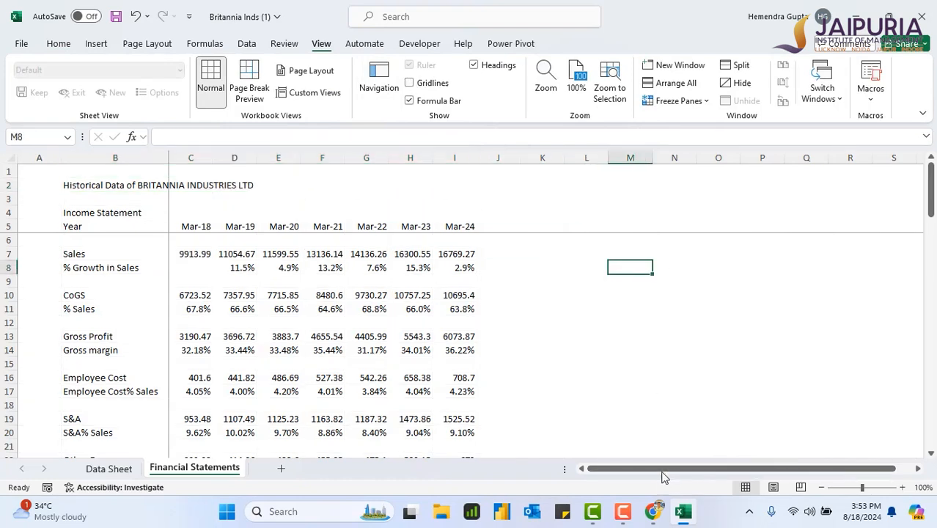
# Merge and center the "Historical Data of BRITANNIA INDUSTRIES LTD" title across B2:I2 and make it bold
pyautogui.click(381, 197)
pyautogui.moveTo(69, 184); pyautogui.dragTo(443, 184)
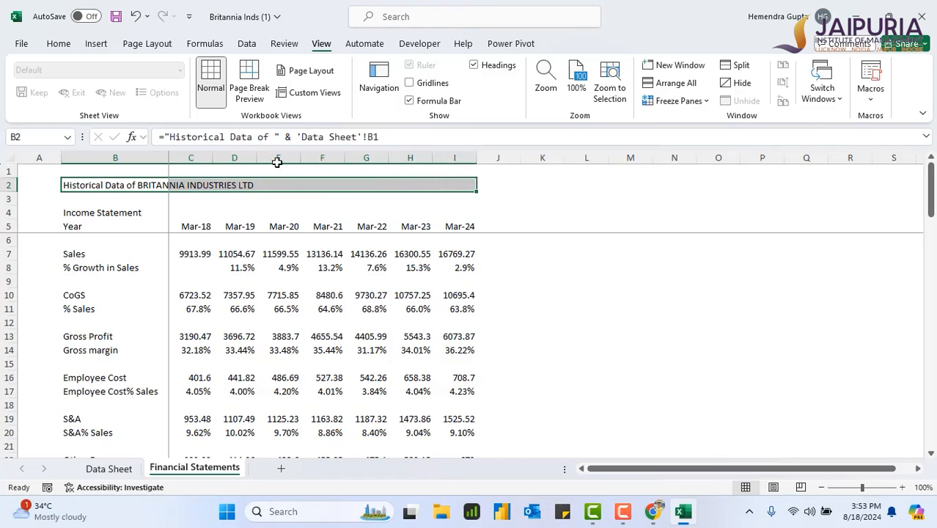
pyautogui.click(59, 46)
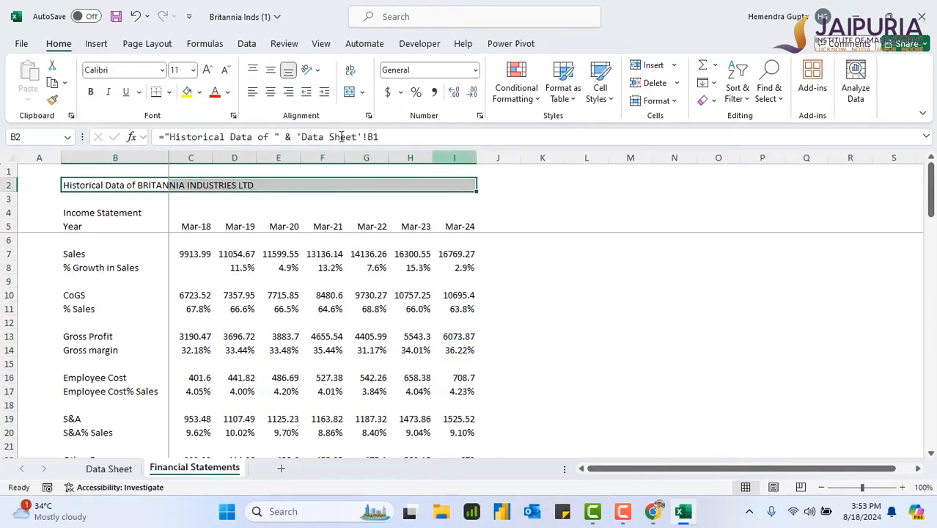
pyautogui.click(350, 93)
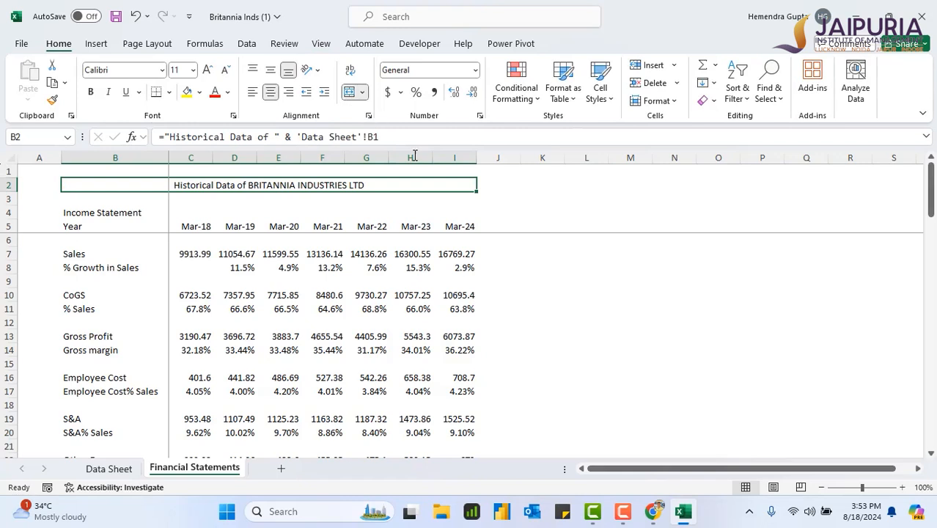
pyautogui.click(91, 93)
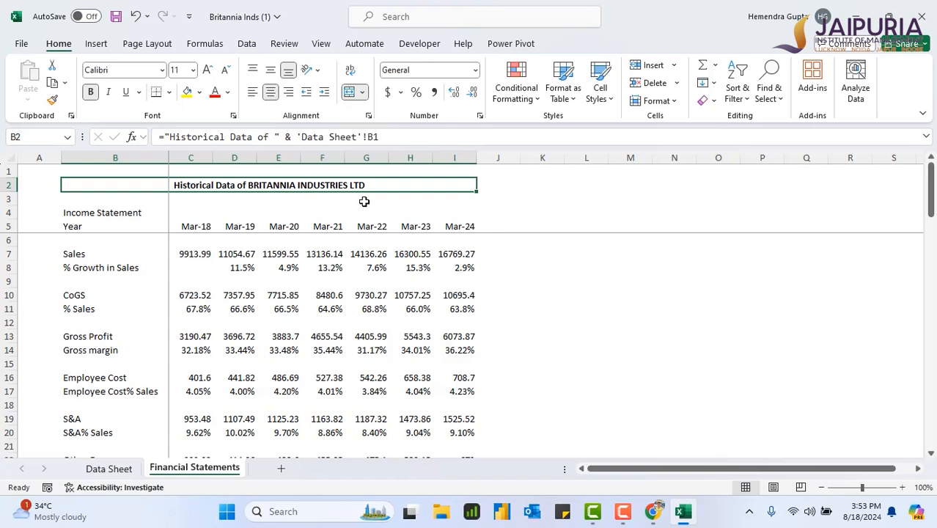
# Give the merged title in row 2 a dark blue theme fill and a white font color
pyautogui.click(200, 94)
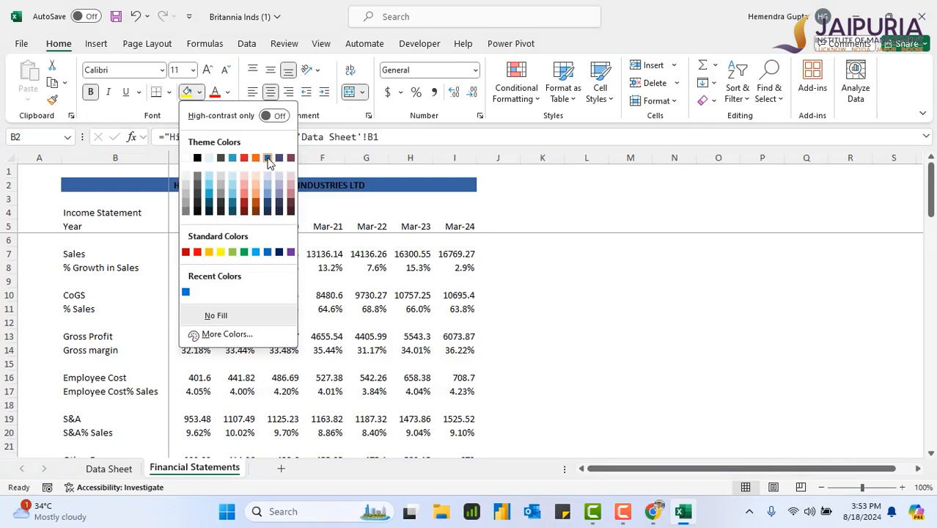
pyautogui.click(268, 198)
pyautogui.click(228, 93)
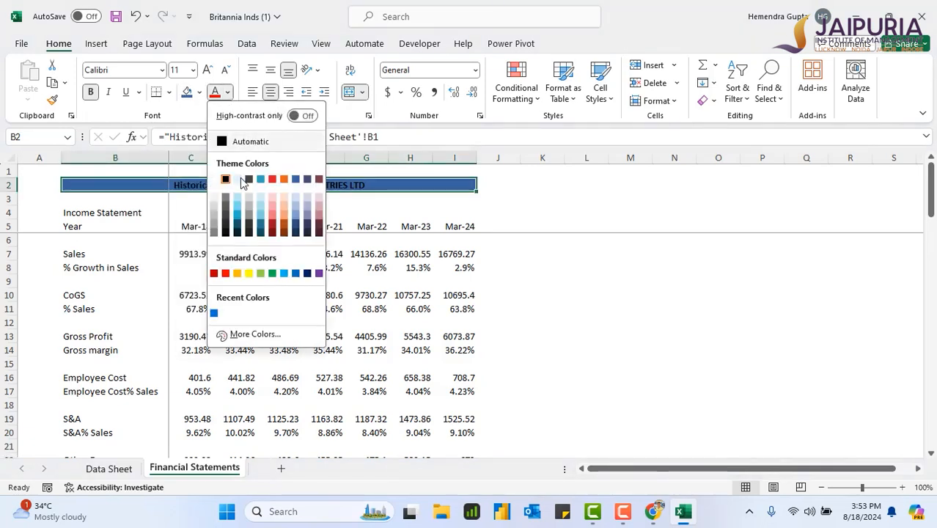
pyautogui.click(214, 180)
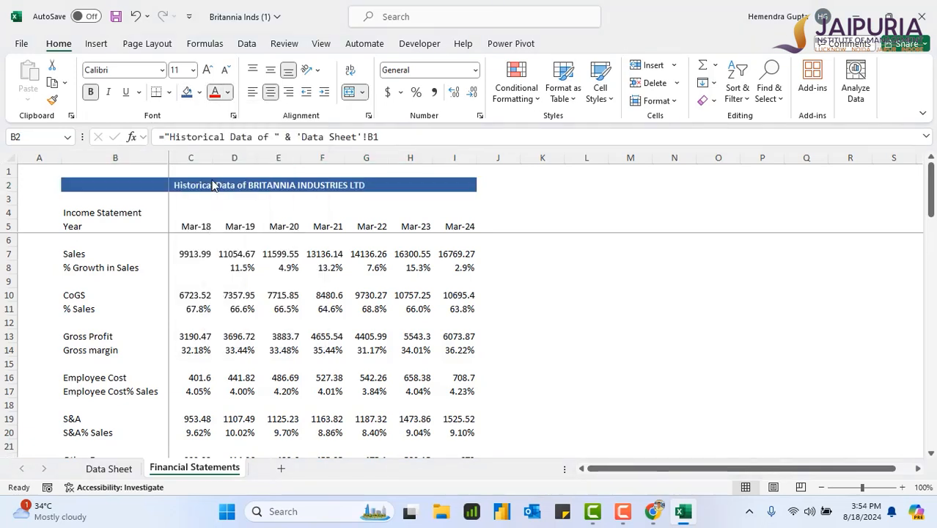
pyautogui.click(509, 221)
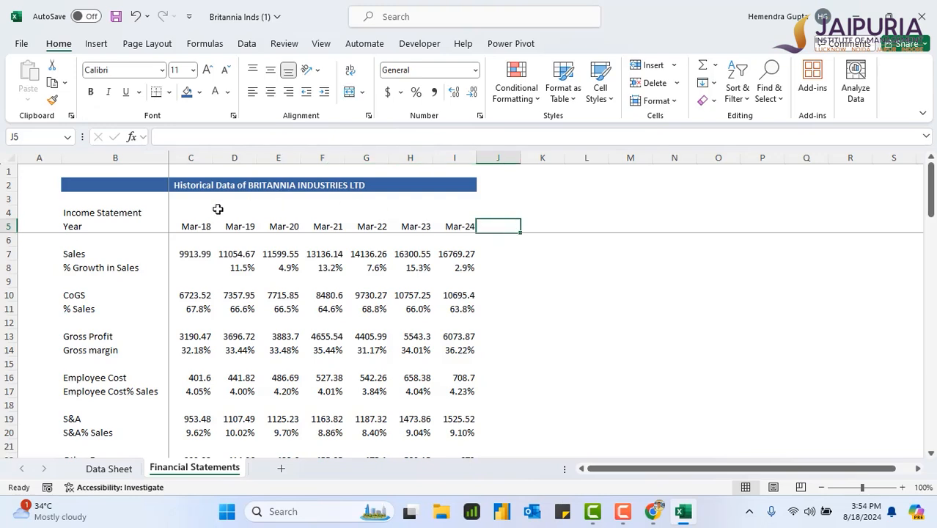
# Merge and center the "Income Statement" heading across B4:I4
pyautogui.click(110, 214)
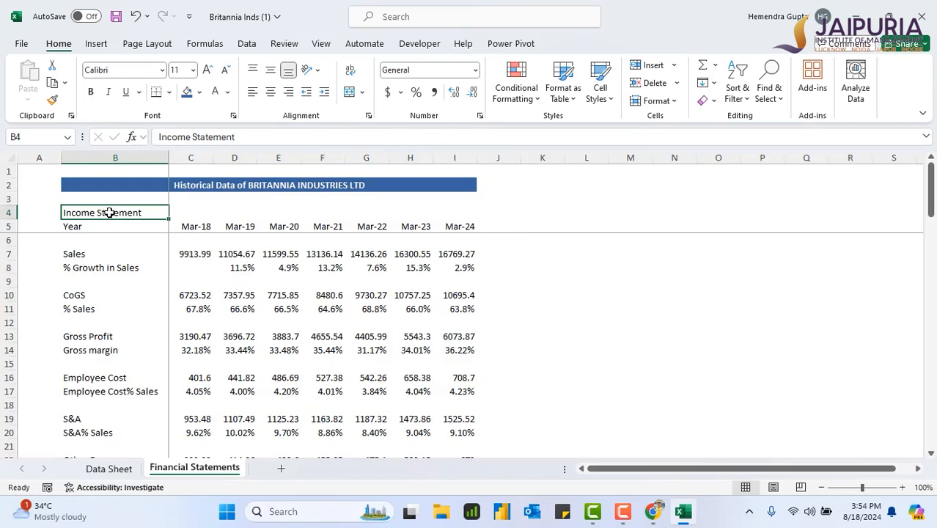
pyautogui.moveTo(111, 217); pyautogui.dragTo(113, 215)
pyautogui.moveTo(224, 214); pyautogui.dragTo(448, 211)
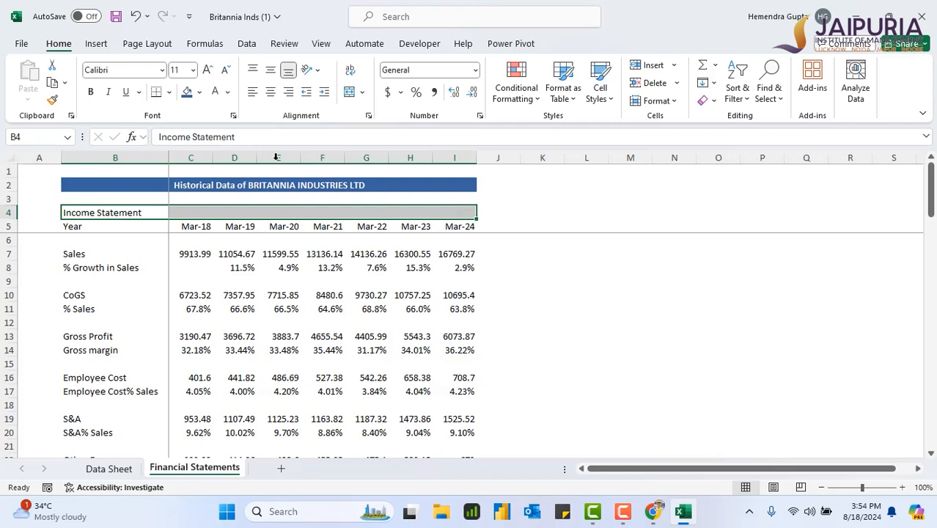
pyautogui.click(351, 92)
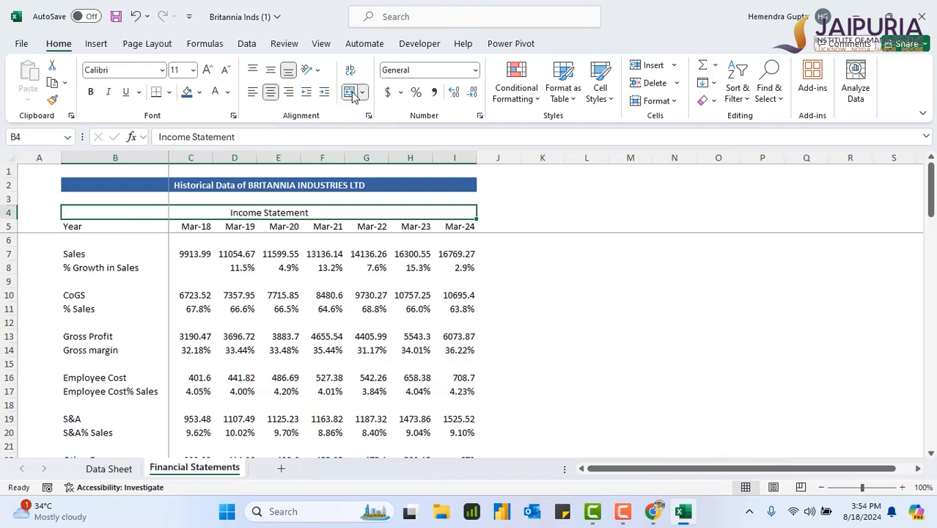
pyautogui.click(199, 93)
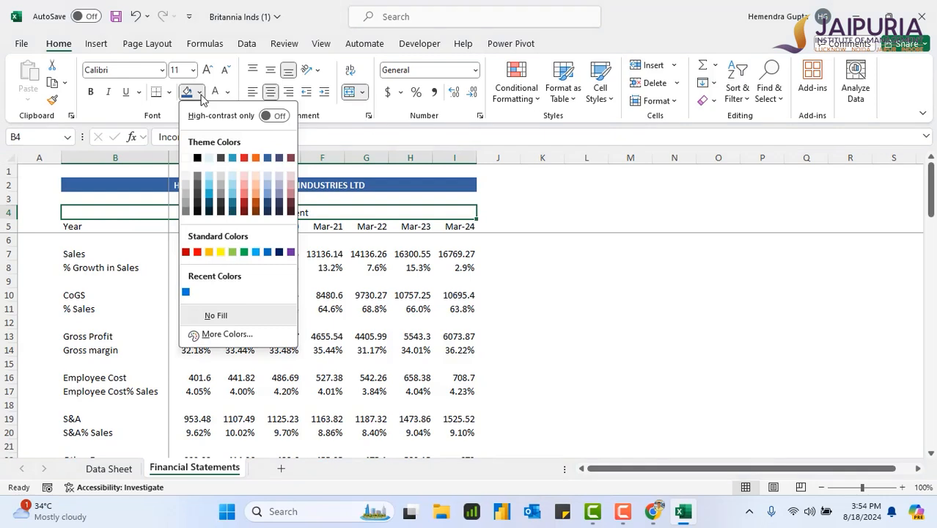
pyautogui.click(245, 159)
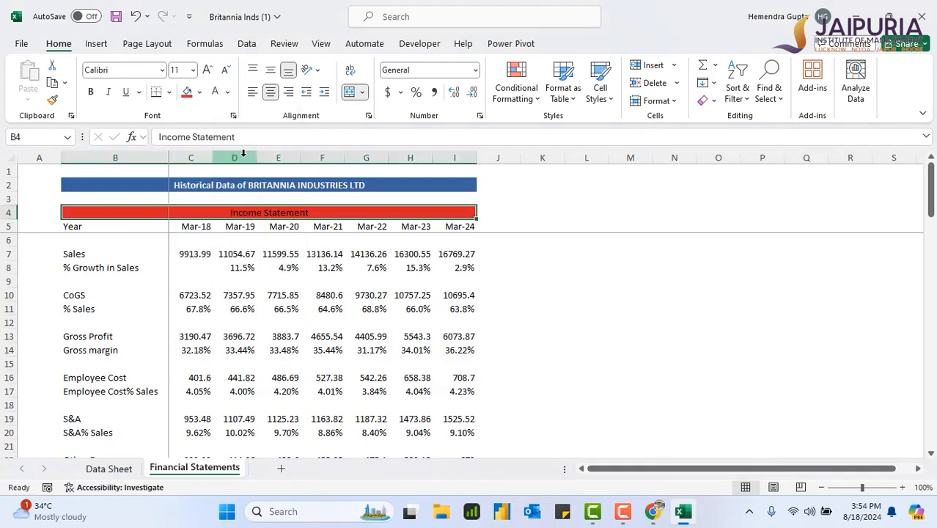
pyautogui.click(200, 93)
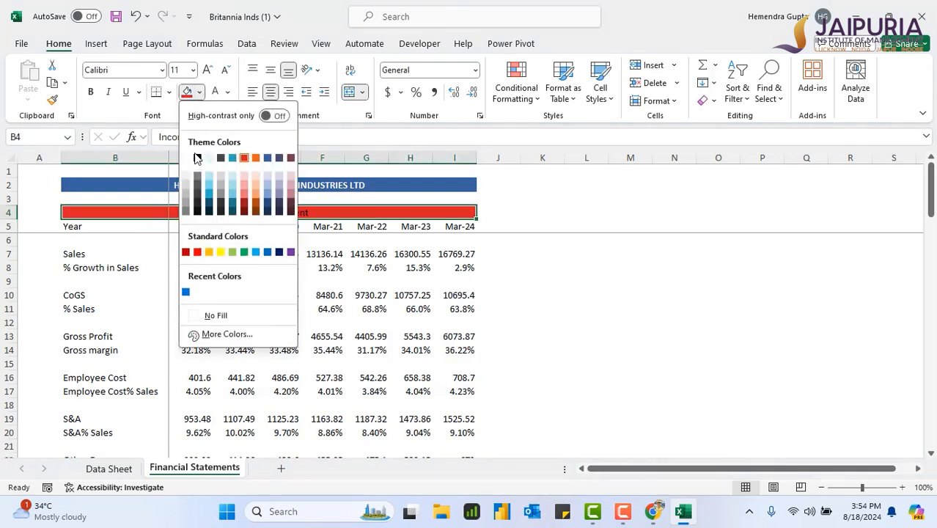
pyautogui.click(188, 162)
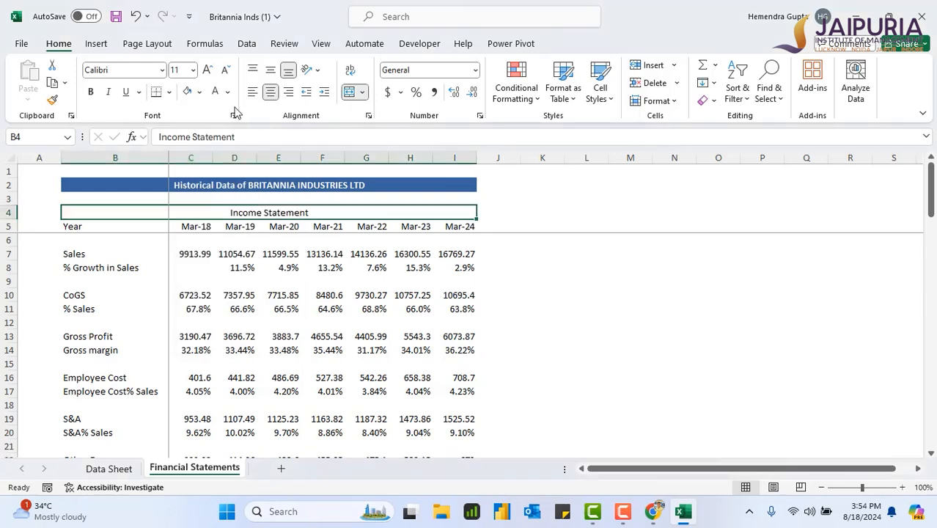
# Give the merged "Income Statement" heading in row 4 a red theme fill with a white, bold font
pyautogui.click(199, 93)
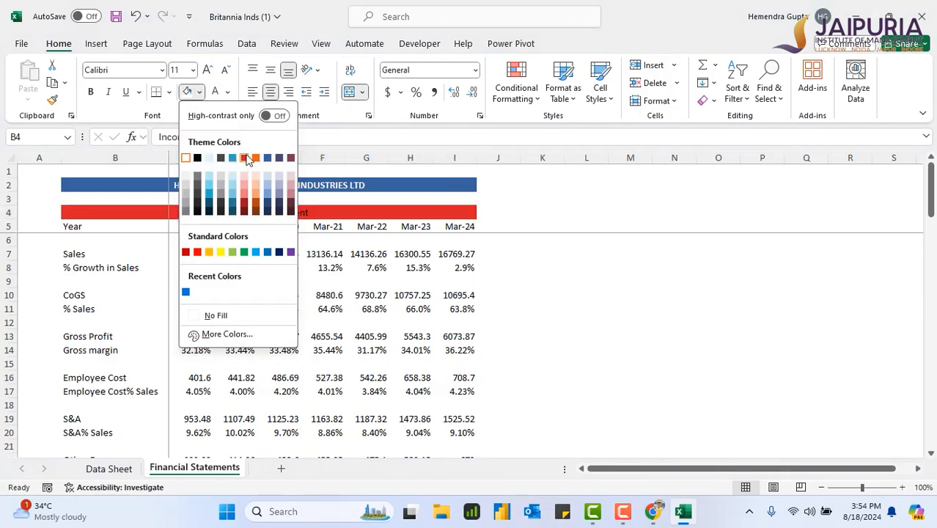
pyautogui.click(245, 156)
pyautogui.click(228, 92)
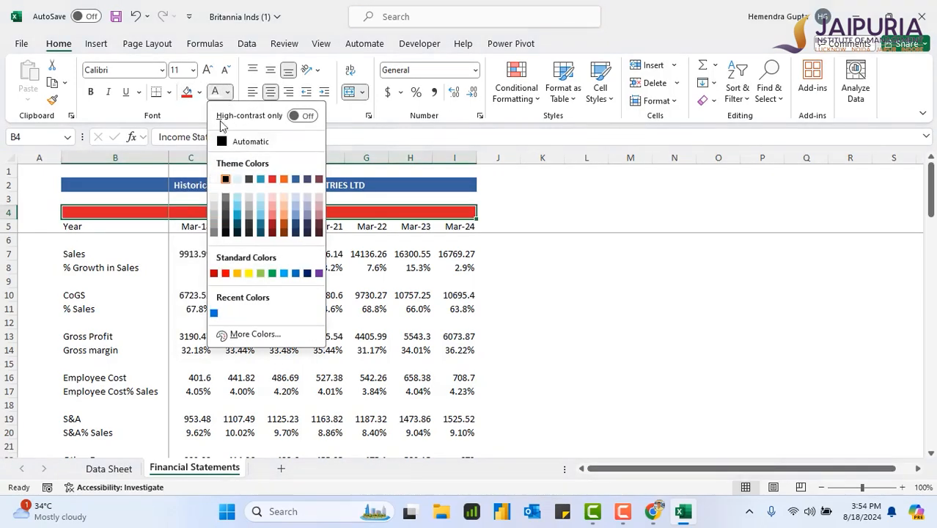
pyautogui.click(214, 180)
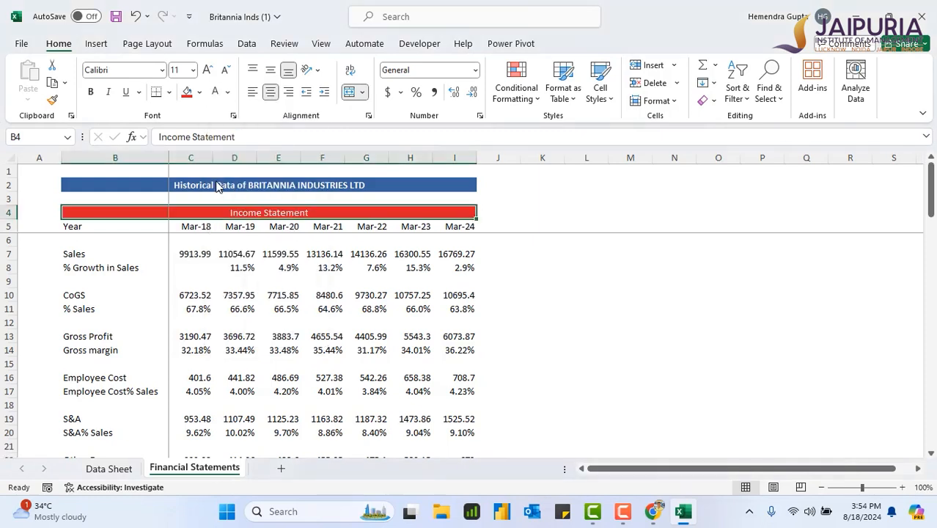
pyautogui.click(91, 91)
pyautogui.click(546, 267)
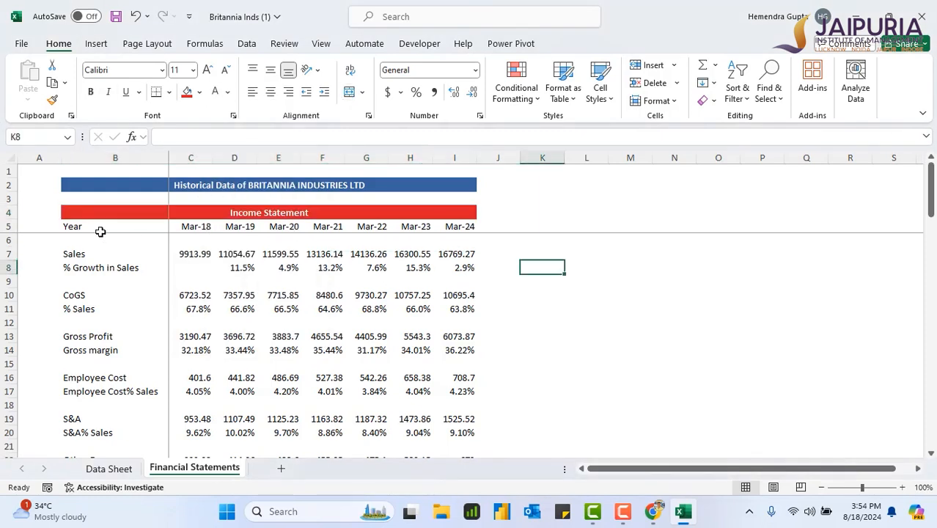
# Give the Year header row B5:I5 a dark blue-purple theme fill with a white, bold font
pyautogui.moveTo(92, 227); pyautogui.dragTo(443, 227)
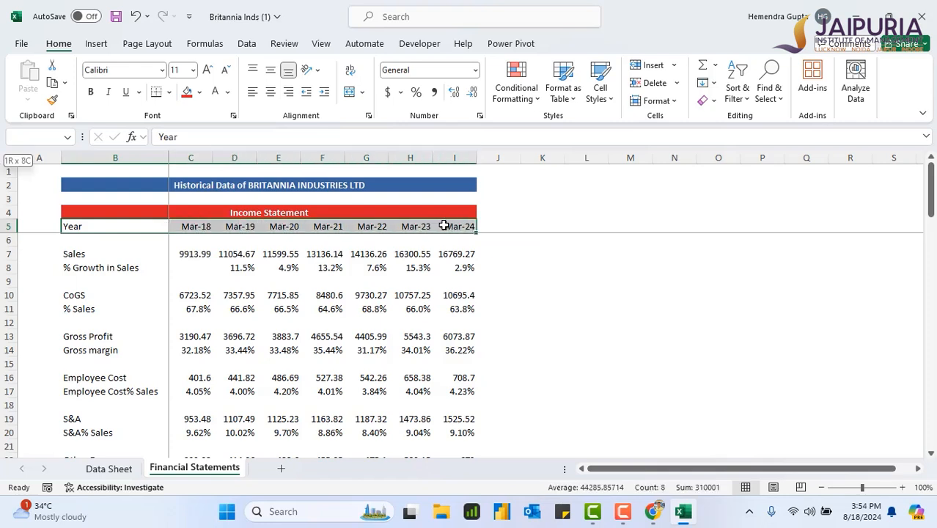
pyautogui.click(201, 93)
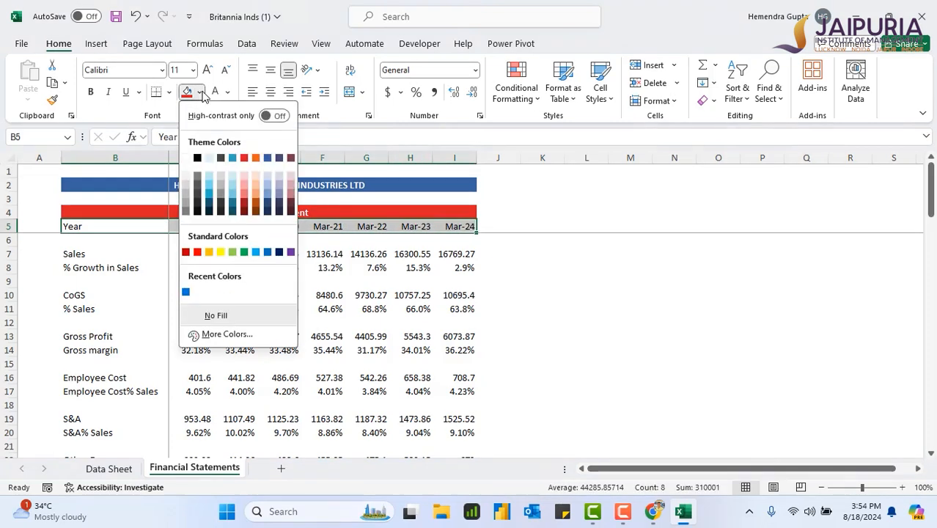
pyautogui.click(279, 158)
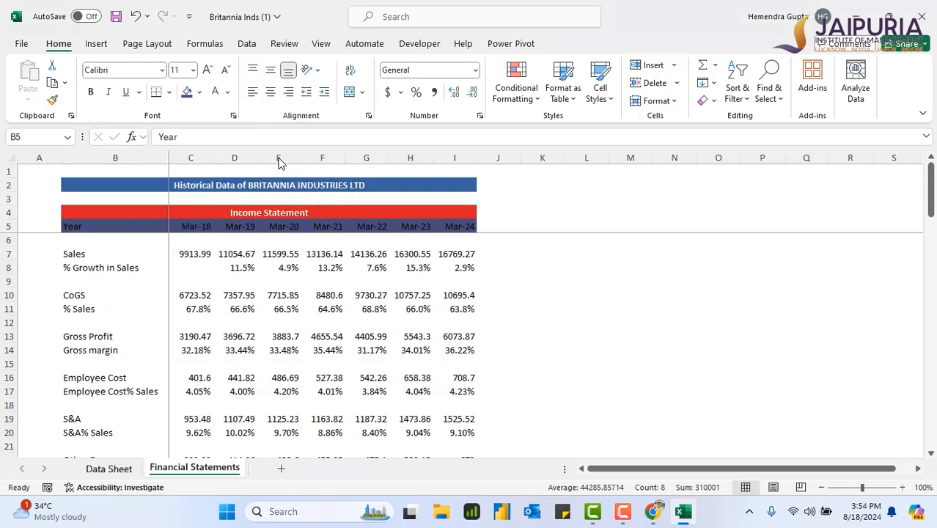
pyautogui.click(229, 92)
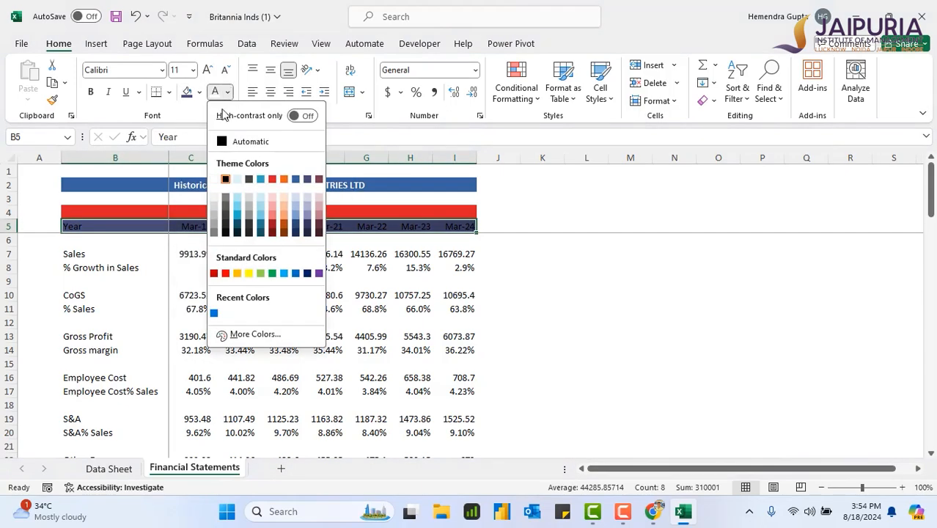
pyautogui.click(223, 179)
pyautogui.click(91, 93)
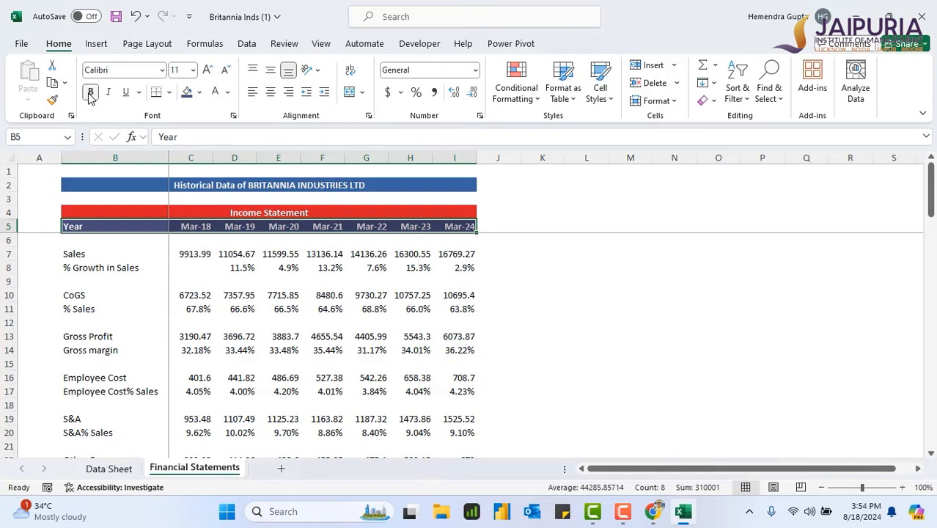
pyautogui.click(524, 281)
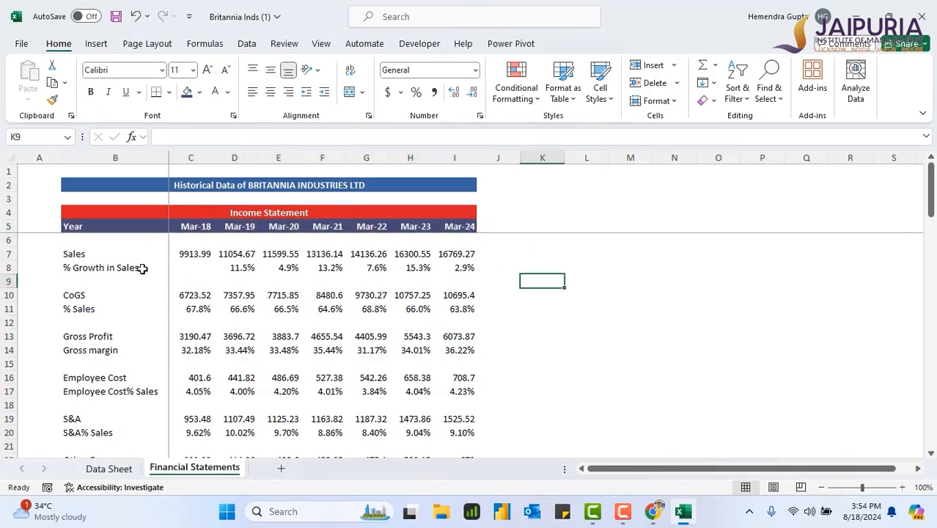
# Format the Sales values in C7:I7 as Currency with the ₹ English (India) symbol
pyautogui.moveTo(78, 254); pyautogui.dragTo(450, 252)
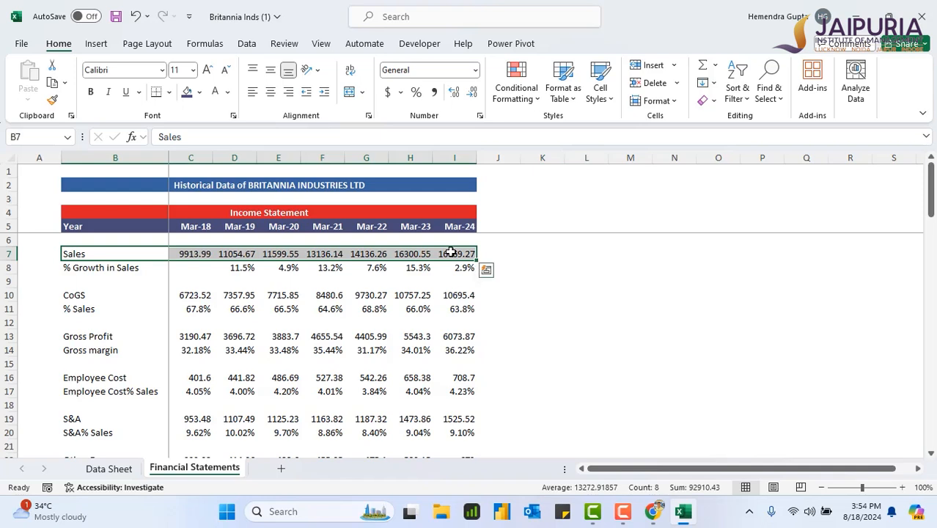
pyautogui.click(570, 337)
pyautogui.moveTo(199, 252); pyautogui.dragTo(447, 252)
pyautogui.rightClick(403, 253)
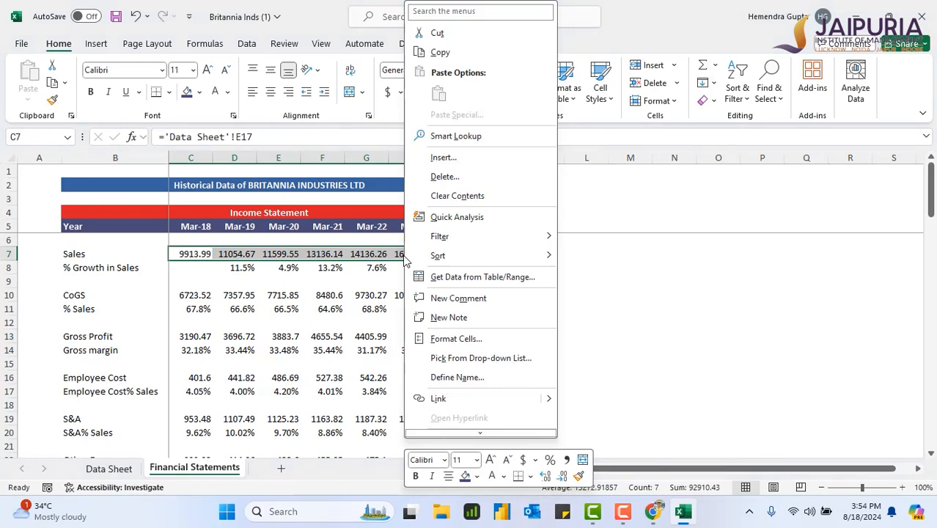
pyautogui.click(492, 339)
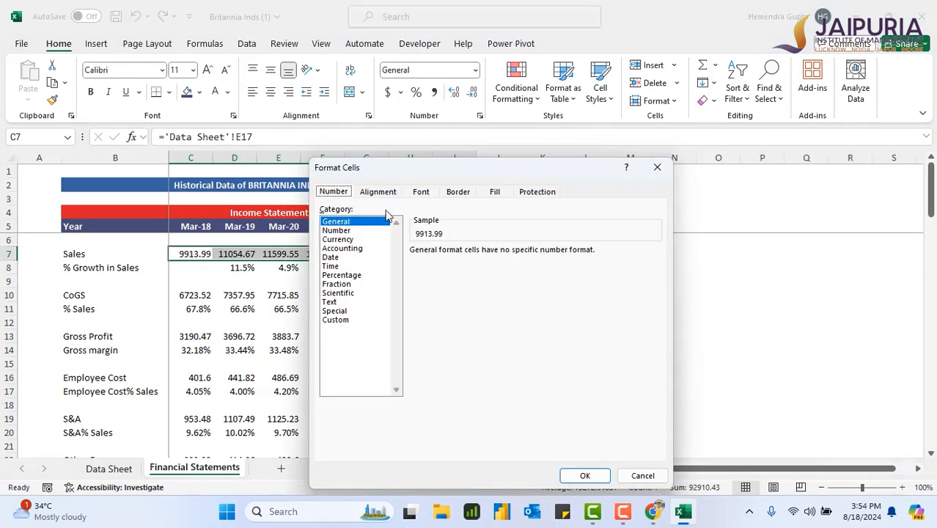
pyautogui.click(349, 240)
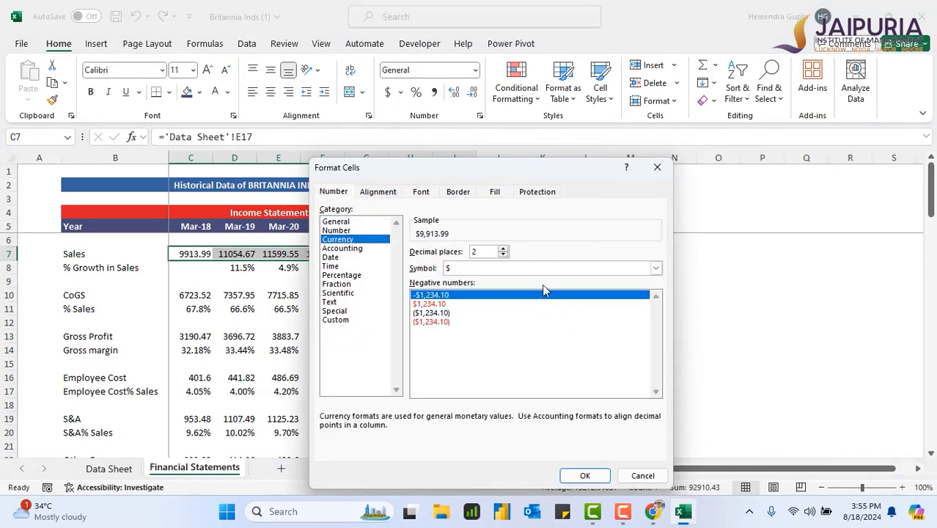
pyautogui.click(656, 269)
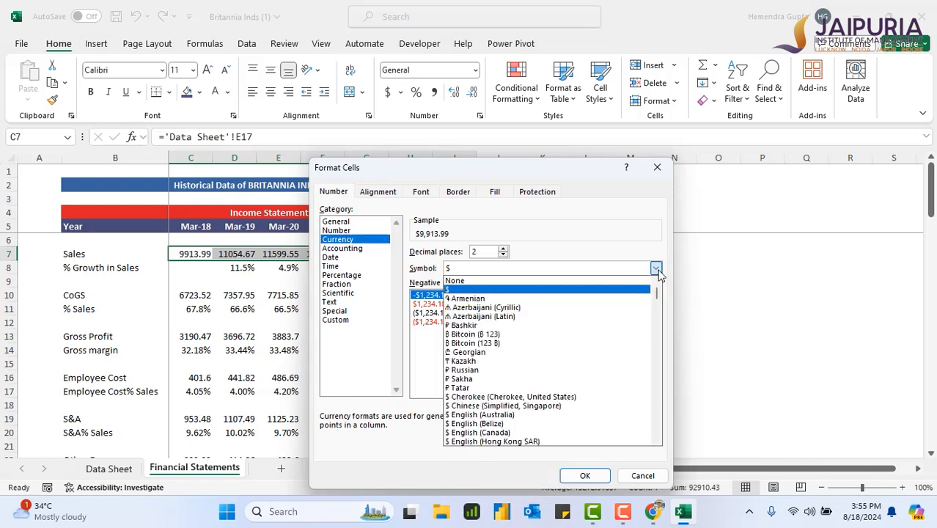
pyautogui.scroll(-3, 586, 356)
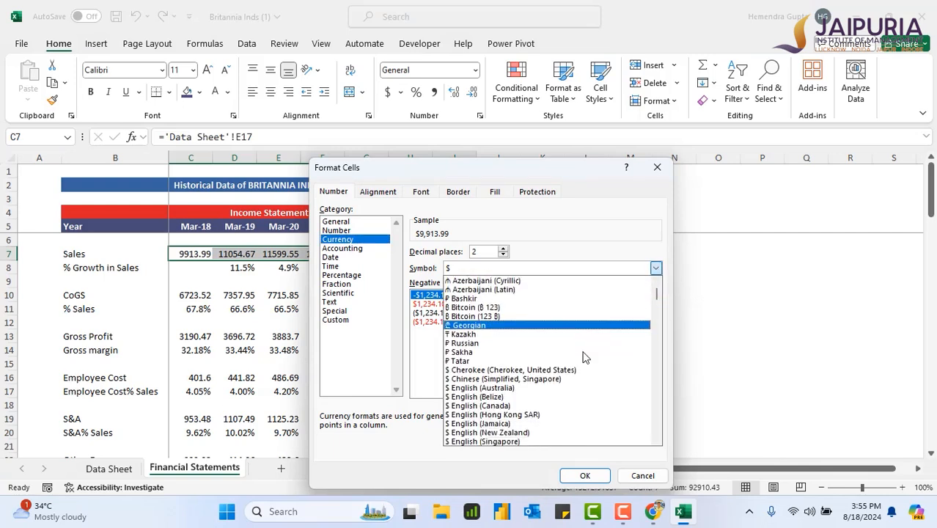
pyautogui.scroll(-10, 586, 356)
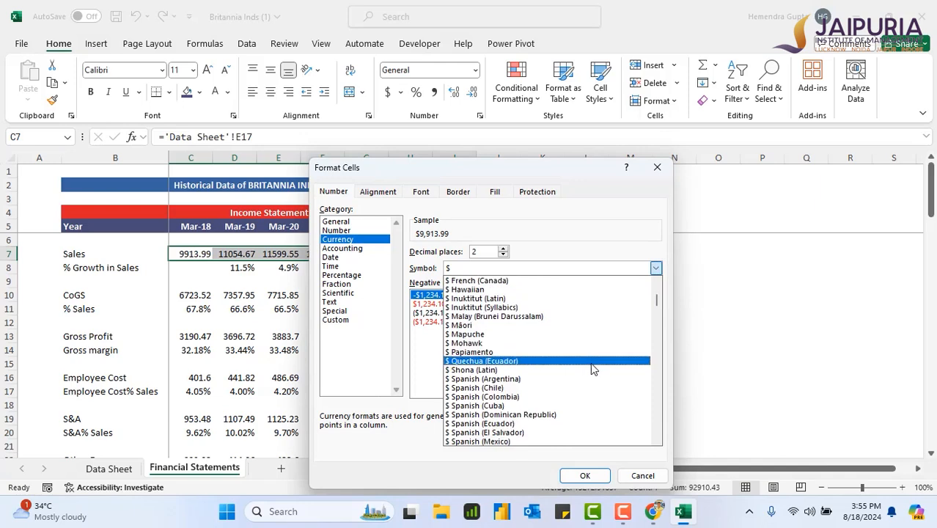
pyautogui.scroll(-10, 594, 379)
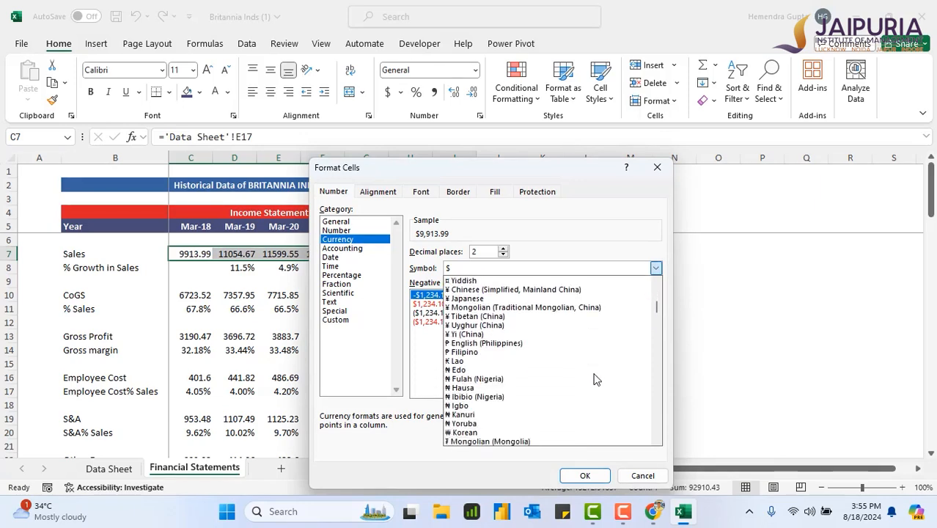
pyautogui.scroll(-10, 594, 379)
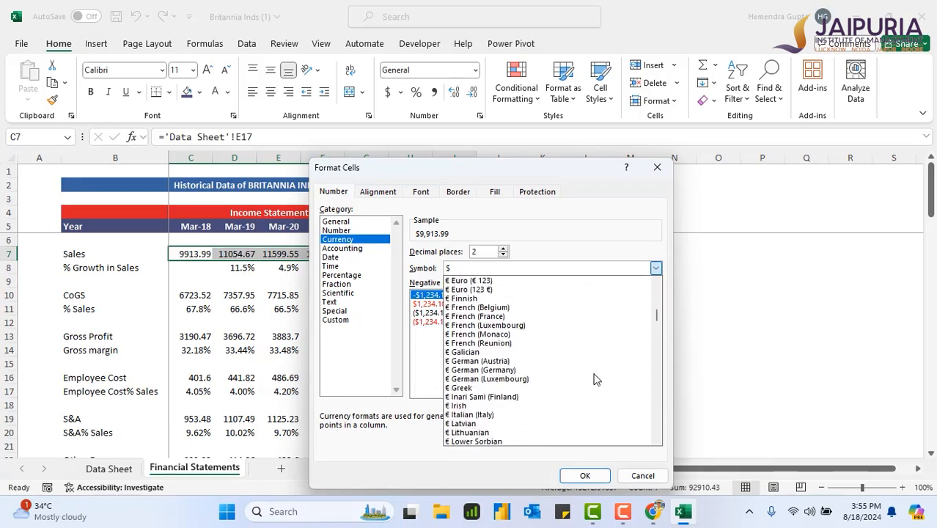
pyautogui.scroll(-10, 594, 380)
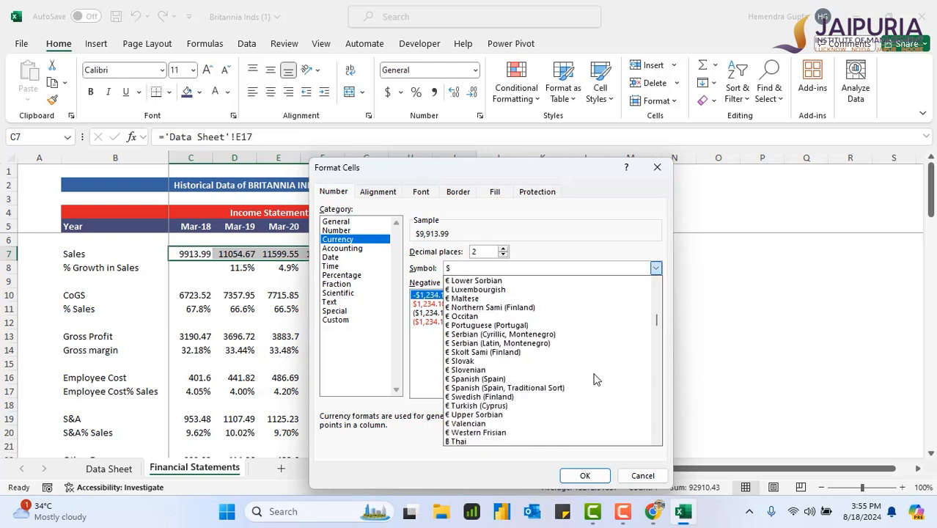
pyautogui.scroll(-4, 594, 379)
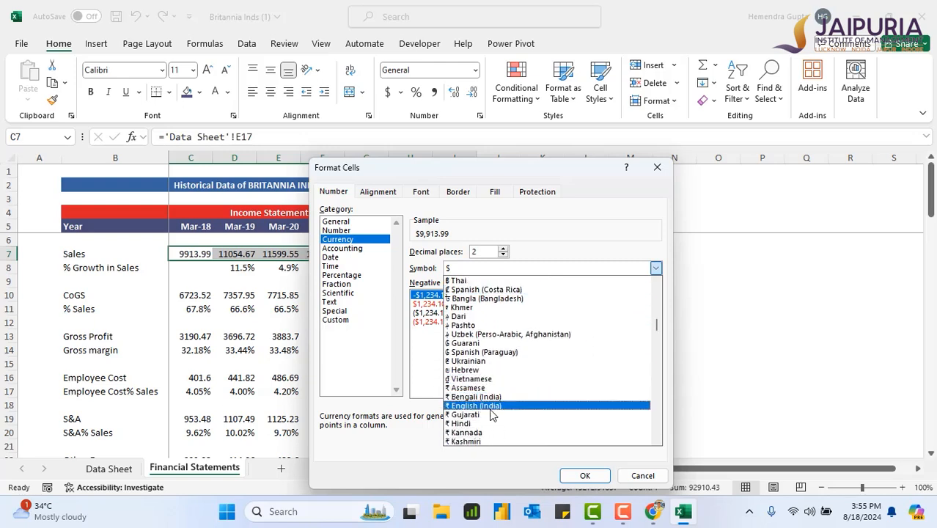
pyautogui.click(491, 406)
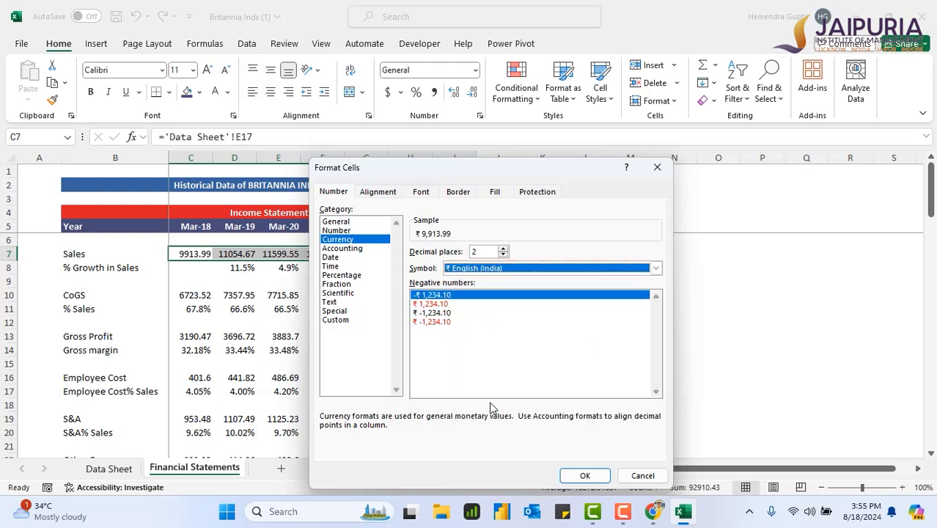
pyautogui.click(587, 476)
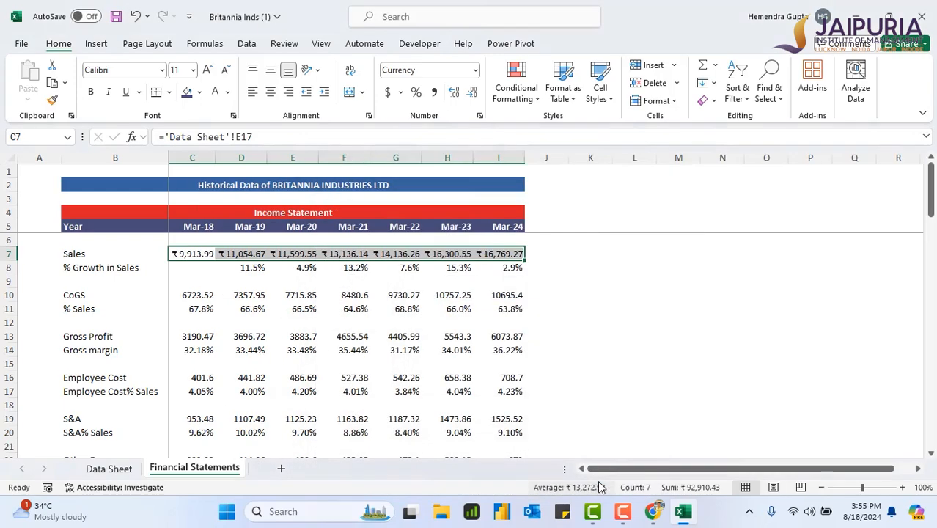
# Reduce the Sales values in C7:I7 to one decimal place and make the whole Sales row B7:I7 bold
pyautogui.click(474, 94)
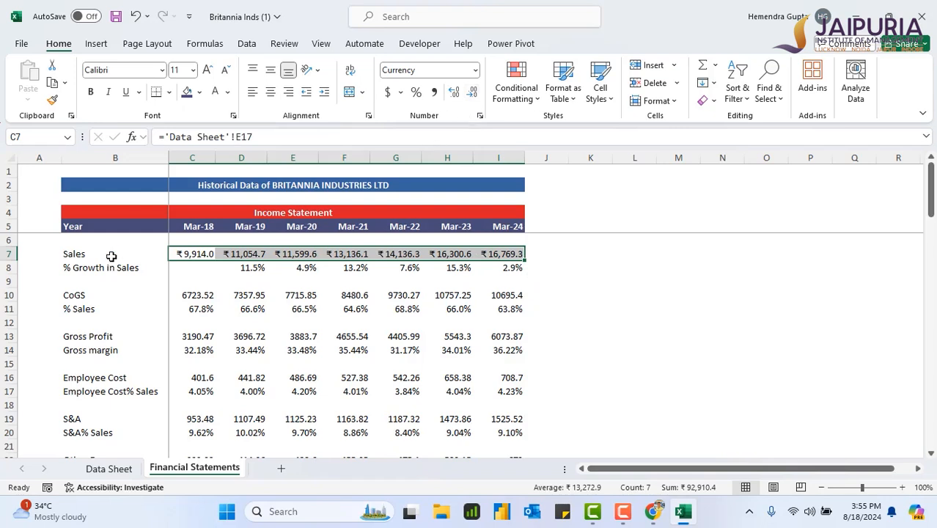
pyautogui.moveTo(108, 256); pyautogui.dragTo(501, 249)
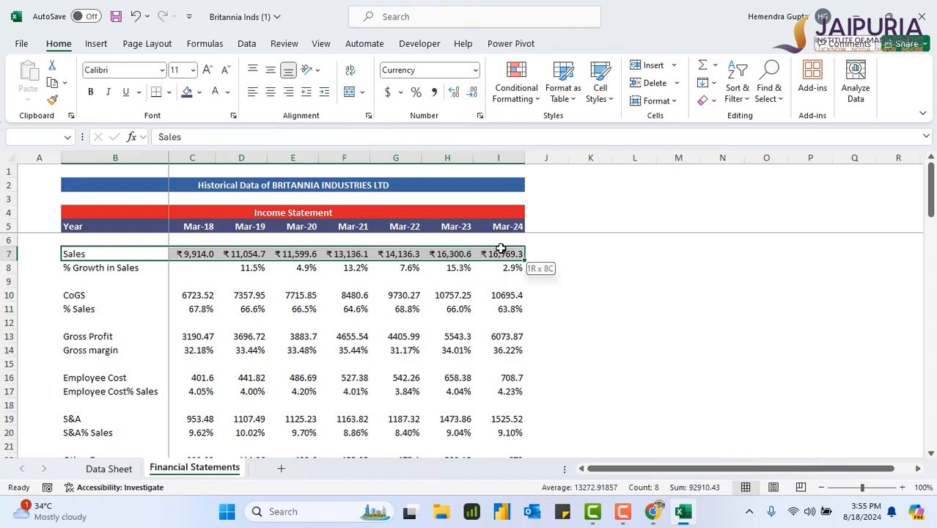
pyautogui.click(91, 94)
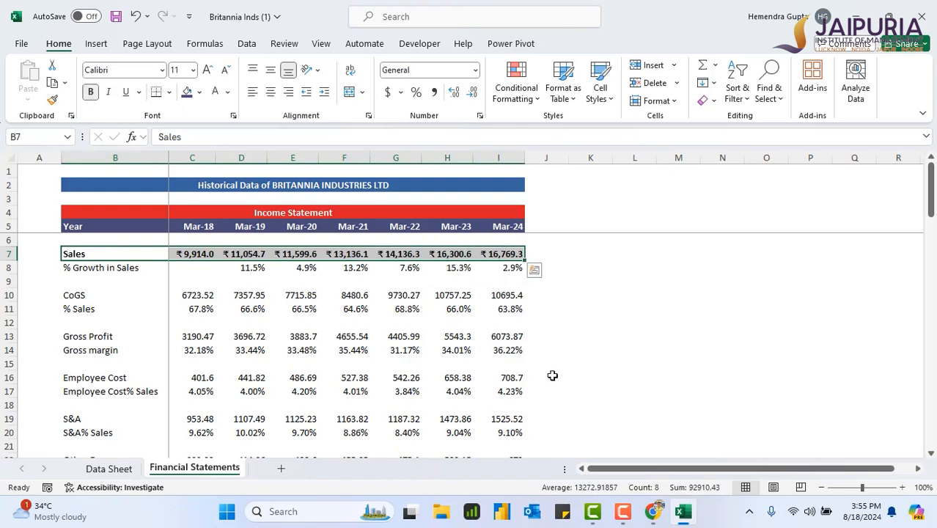
# Copy the Sales row's formatting to the CoGS, Gross Profit and Employee Cost rows with Format Painter
pyautogui.click(53, 100)
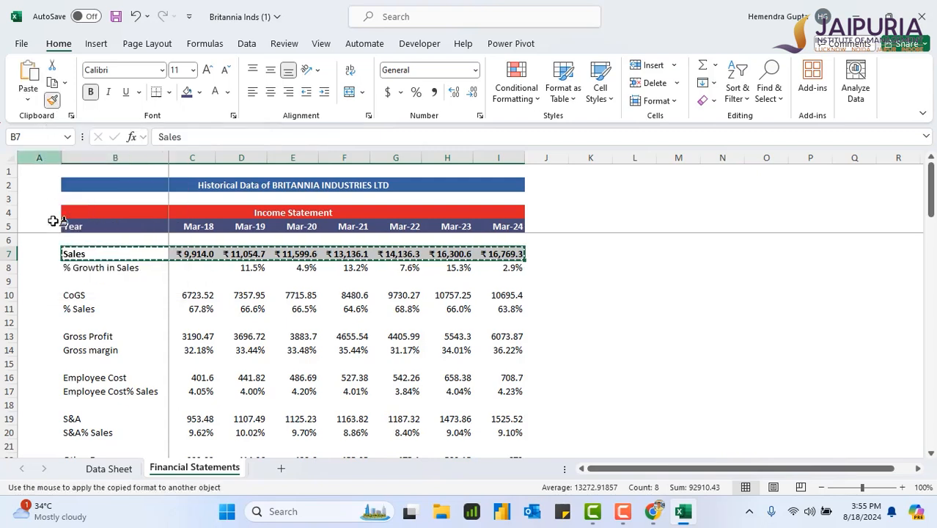
pyautogui.click(81, 296)
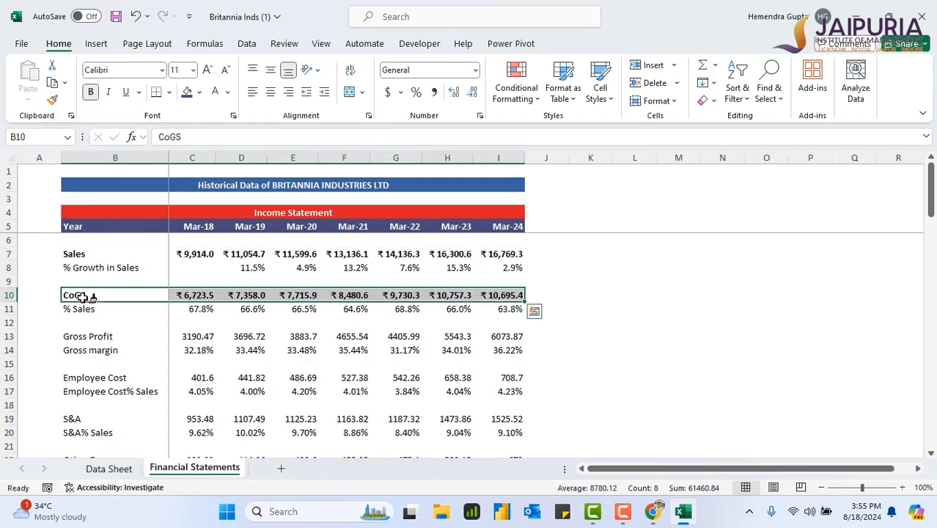
pyautogui.click(55, 100)
pyautogui.click(91, 336)
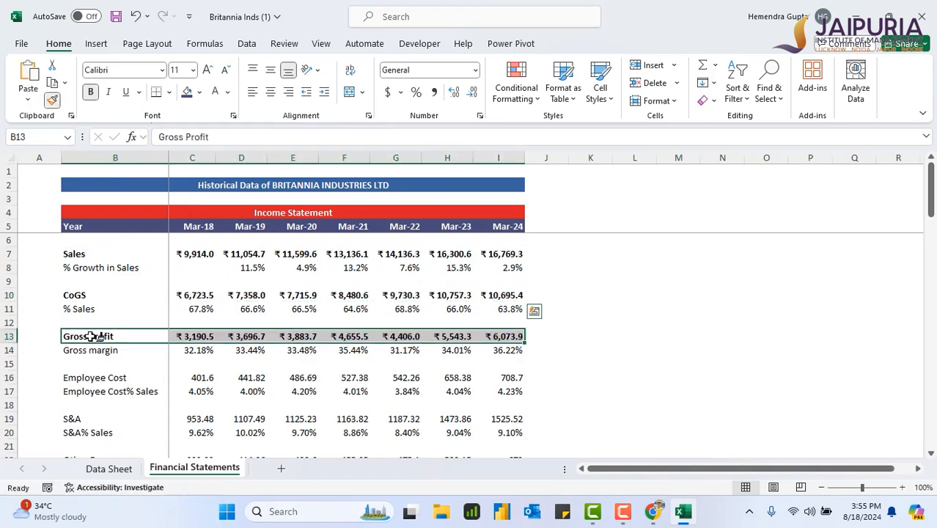
pyautogui.click(53, 101)
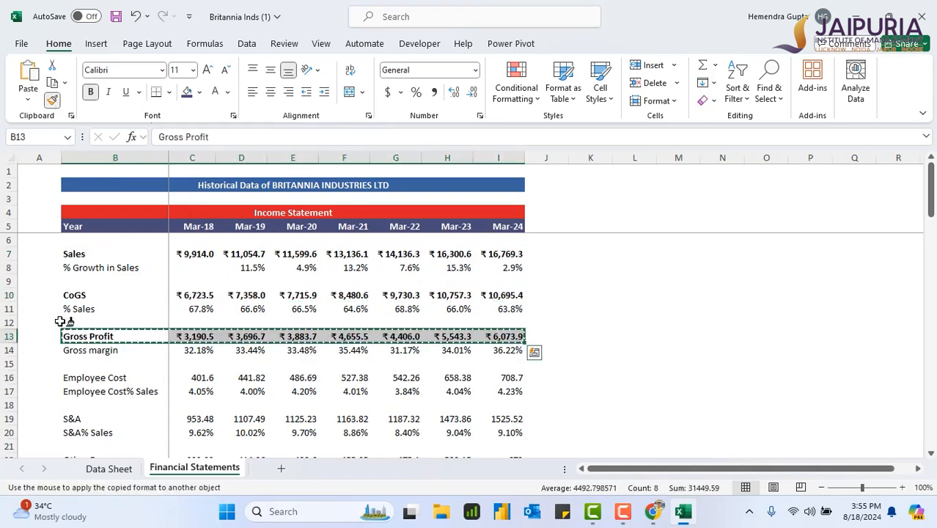
pyautogui.click(73, 377)
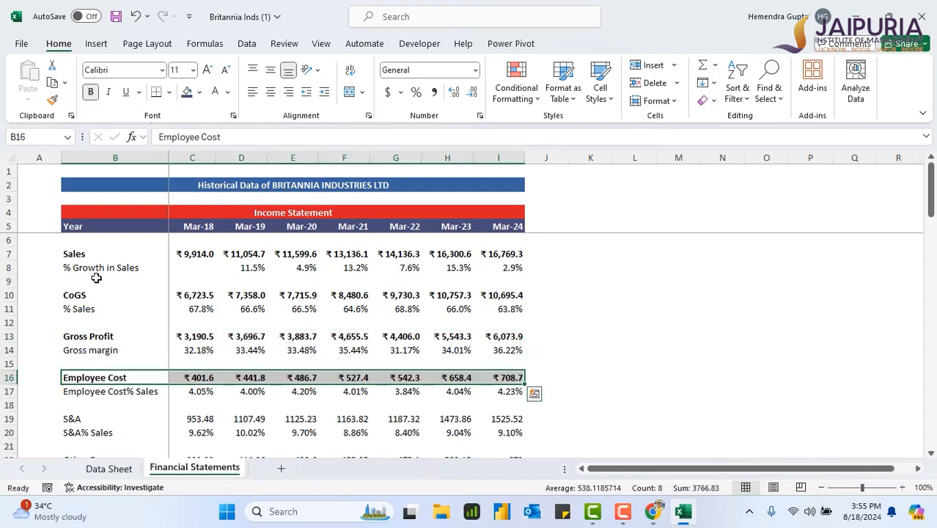
# Copy the Employee Cost row's bold ₹ formatting to the S&A, Other Exp and EBIDTA rows with Format Painter
pyautogui.click(54, 101)
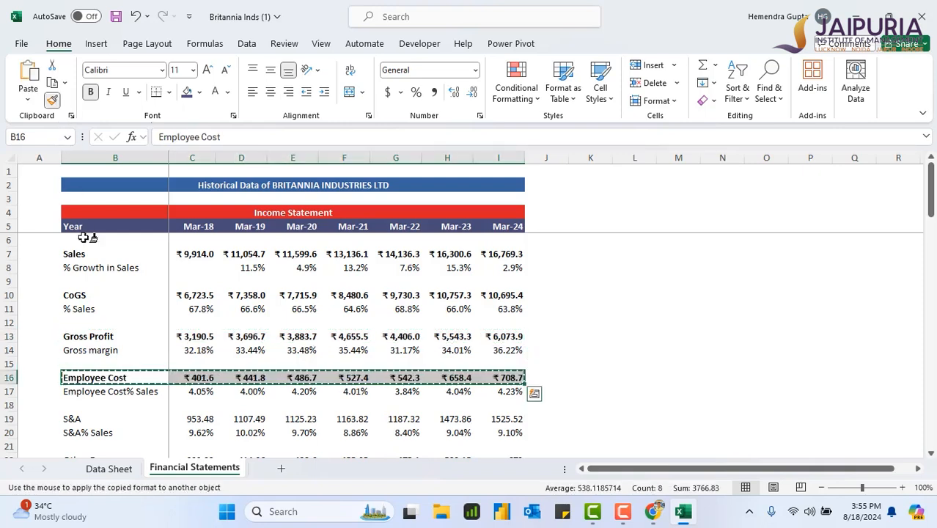
pyautogui.click(79, 419)
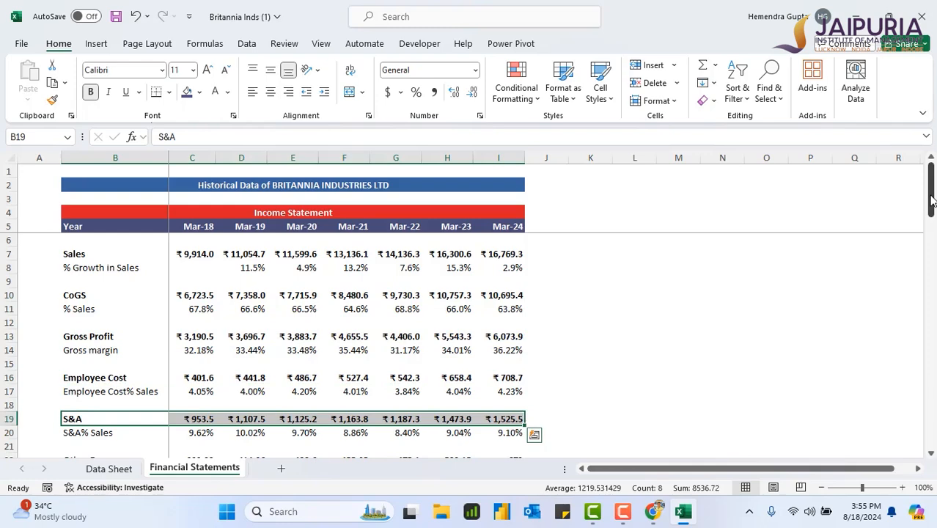
pyautogui.moveTo(930, 211); pyautogui.dragTo(933, 223)
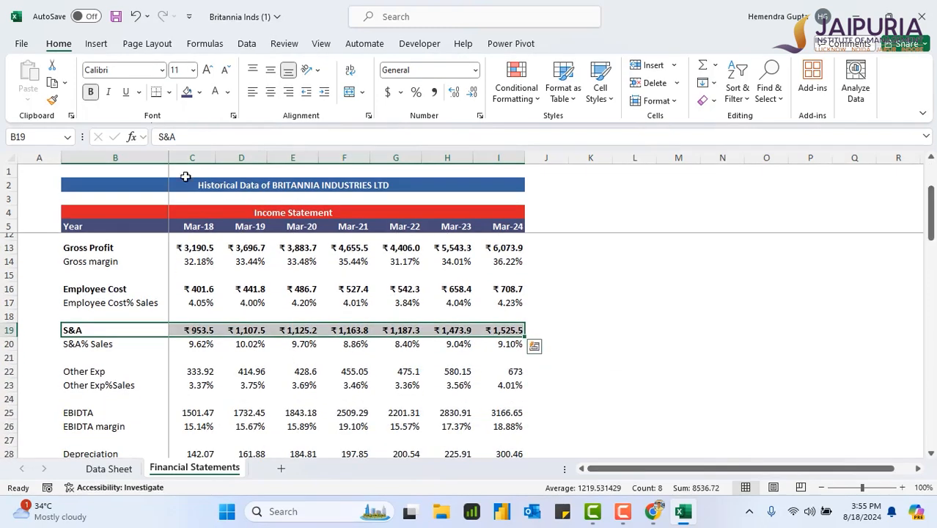
pyautogui.click(52, 100)
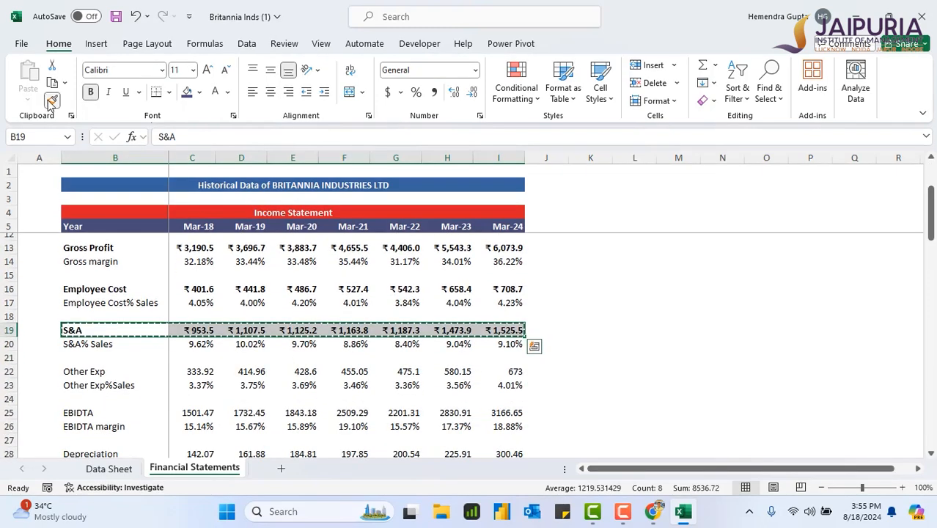
pyautogui.click(98, 372)
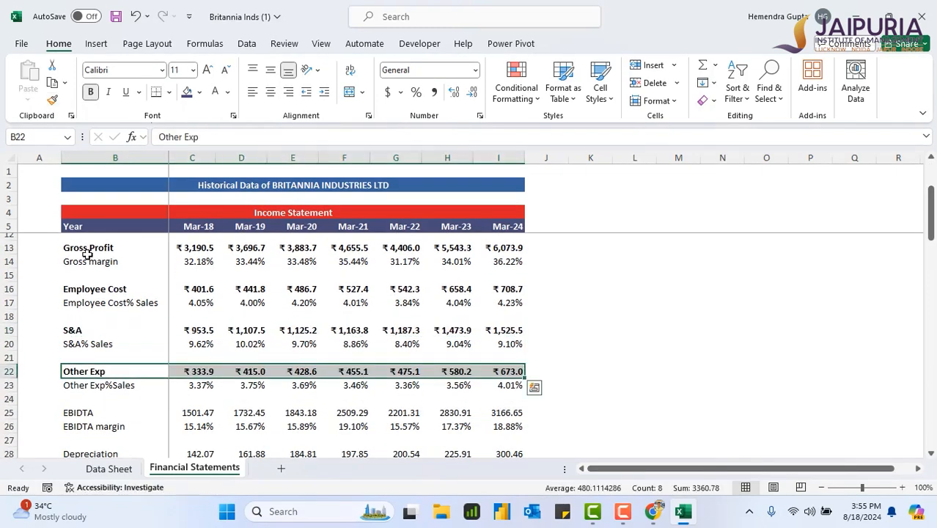
pyautogui.click(52, 100)
pyautogui.click(78, 414)
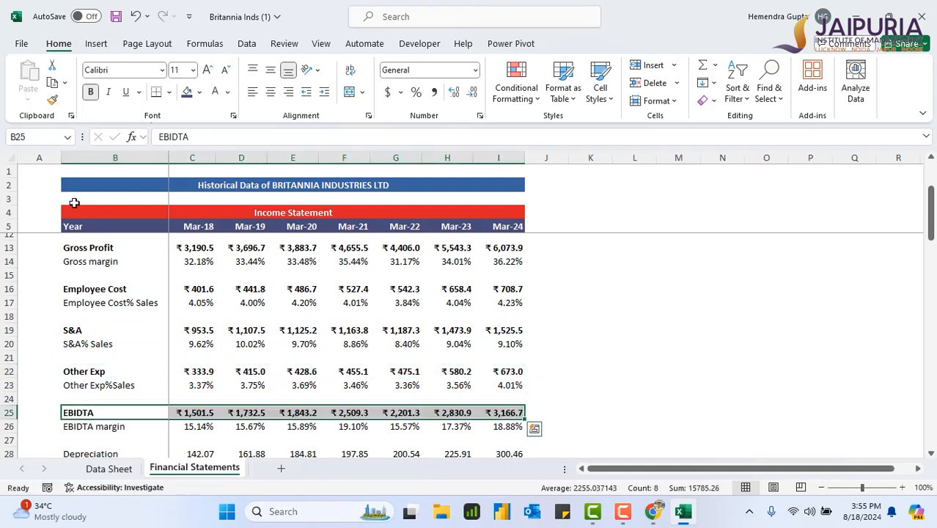
# Carry the EBIDTA row's formatting over to the Depreciation and PBIT rows with Format Painter
pyautogui.click(52, 100)
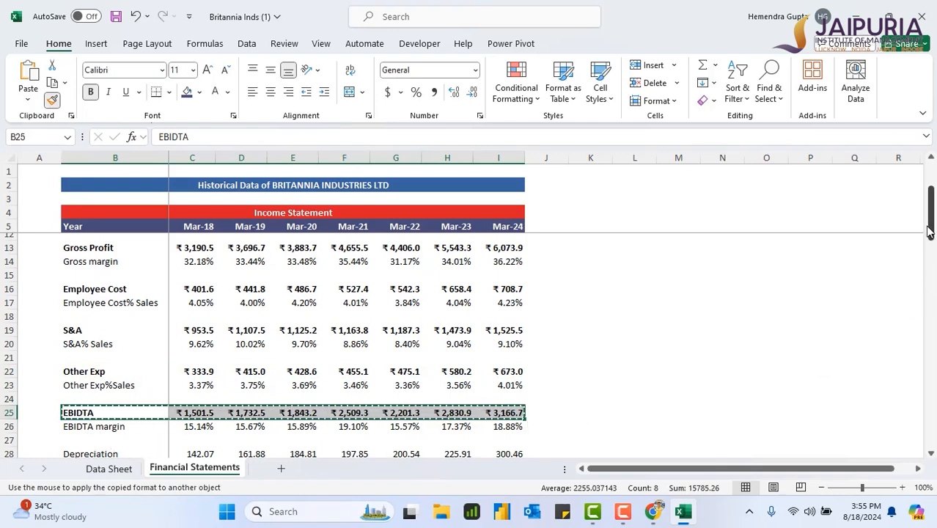
pyautogui.moveTo(929, 230); pyautogui.dragTo(930, 249)
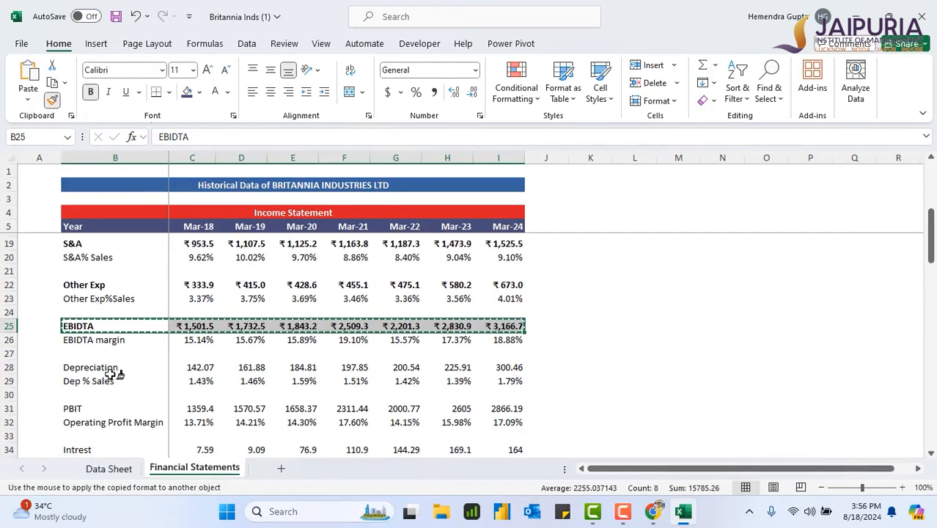
pyautogui.click(106, 367)
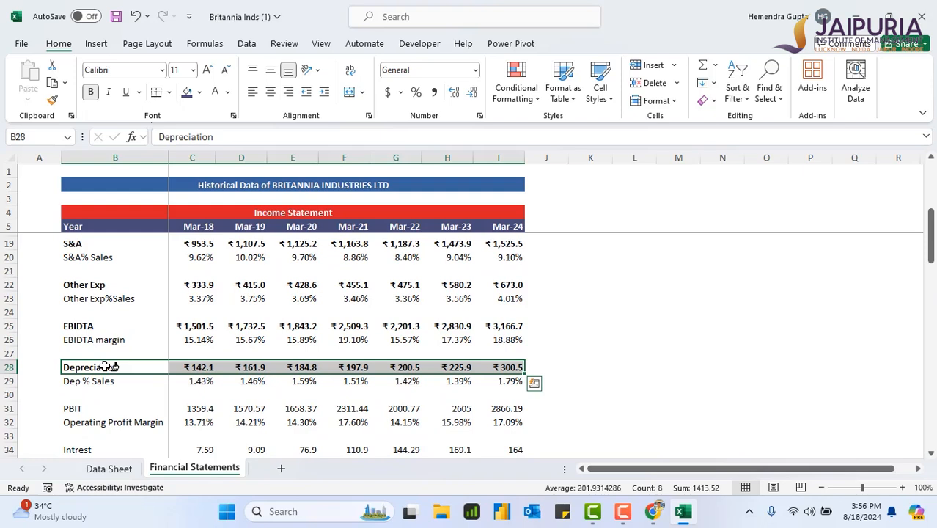
pyautogui.click(55, 101)
pyautogui.click(77, 413)
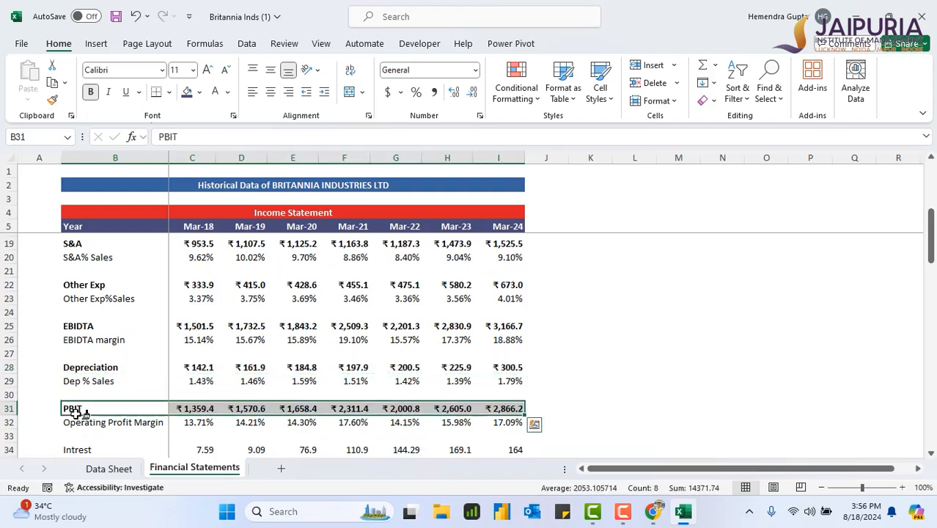
# Apply the PBIT row's formatting to the Intrest and Other Income rows with Format Painter
pyautogui.moveTo(933, 251); pyautogui.dragTo(932, 273)
pyautogui.click(57, 101)
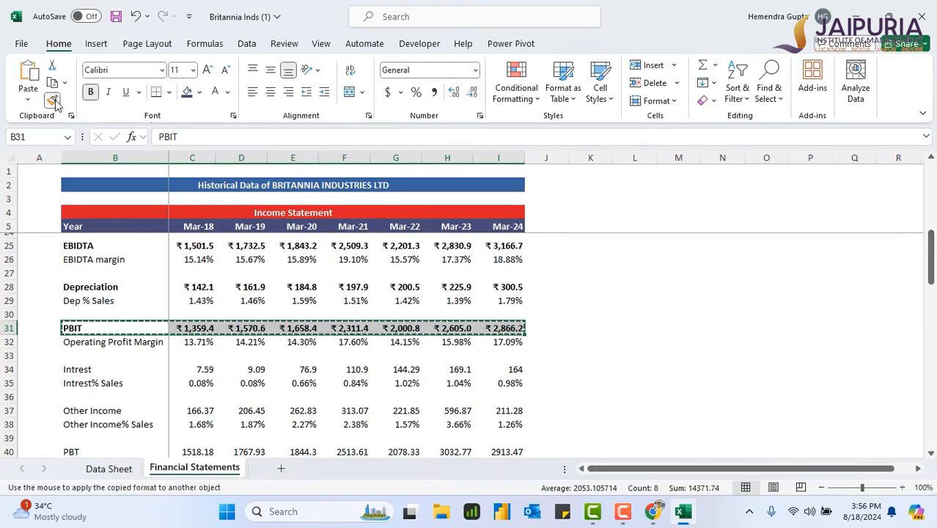
pyautogui.click(97, 371)
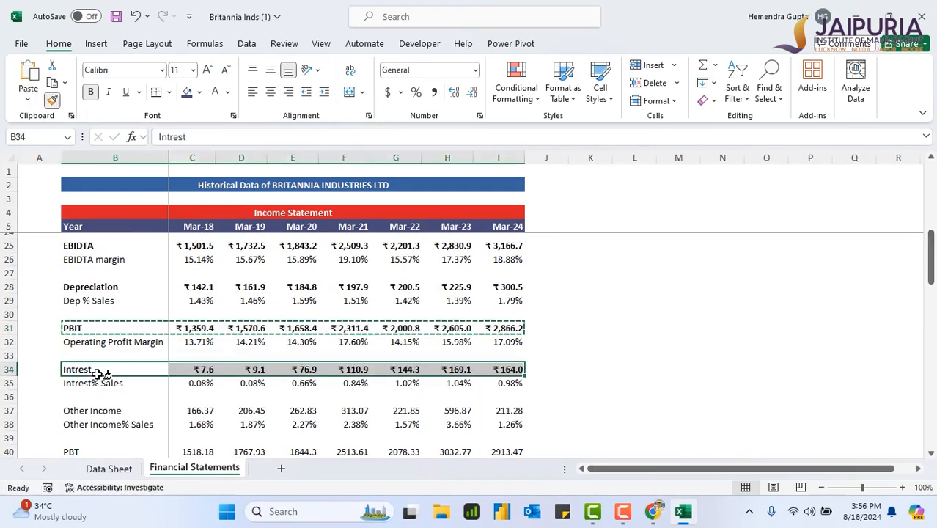
pyautogui.click(53, 101)
pyautogui.click(102, 412)
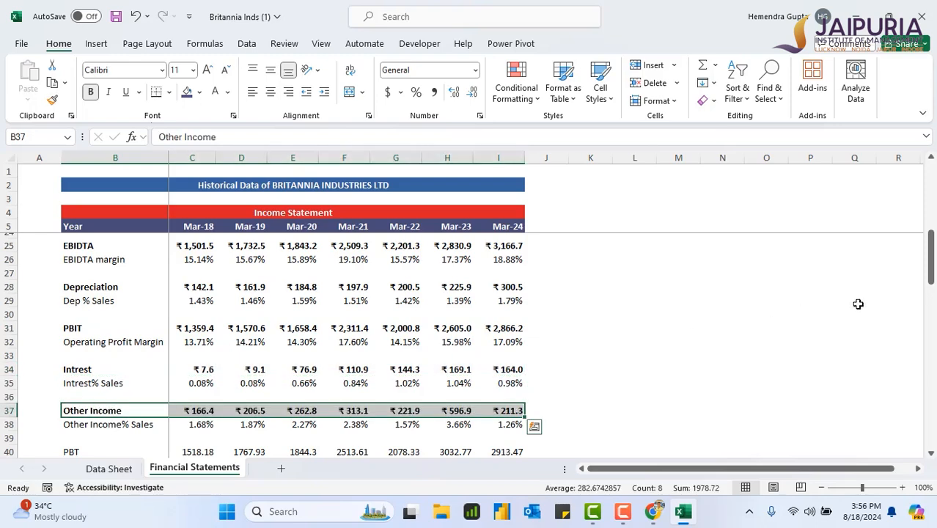
# Copy the Other Income row's formatting to the PBT, Tax and PAT rows with Format Painter
pyautogui.moveTo(931, 286); pyautogui.dragTo(931, 297)
pyautogui.click(53, 100)
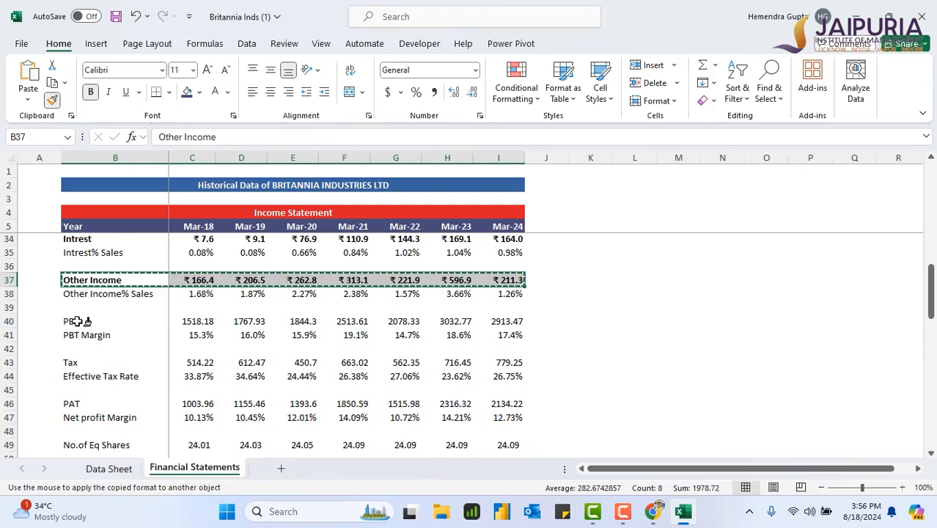
pyautogui.click(73, 321)
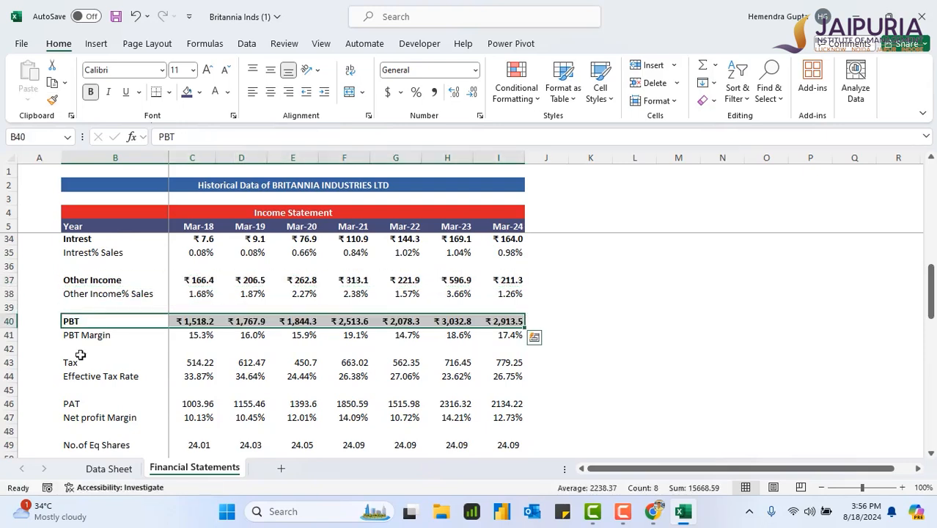
pyautogui.click(54, 101)
pyautogui.click(77, 362)
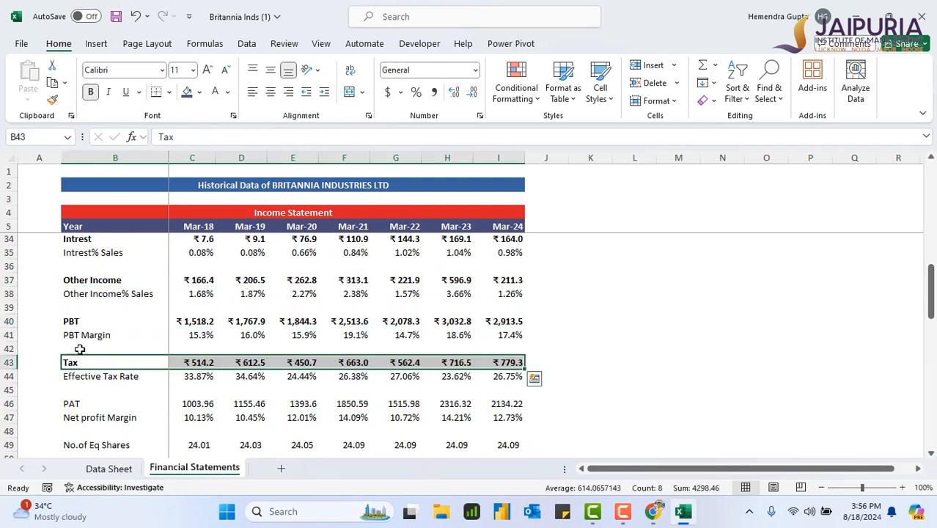
pyautogui.click(59, 101)
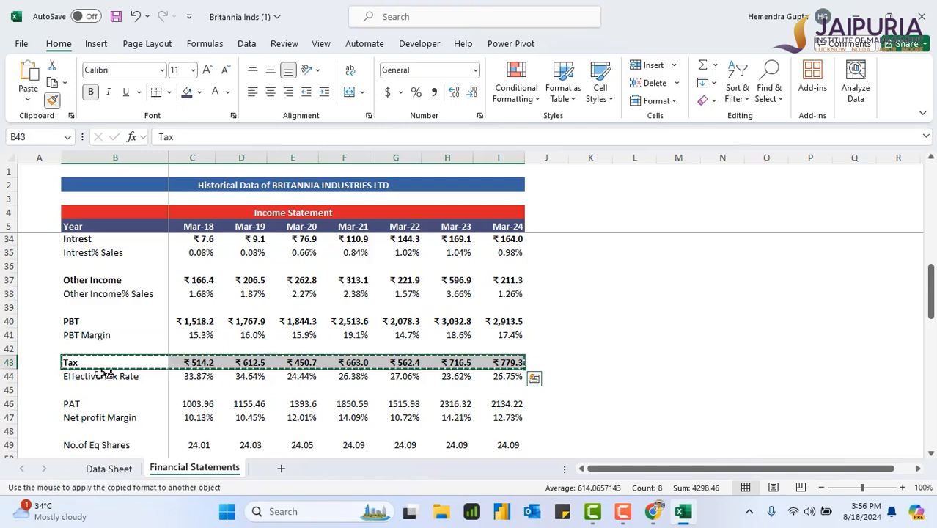
pyautogui.click(74, 404)
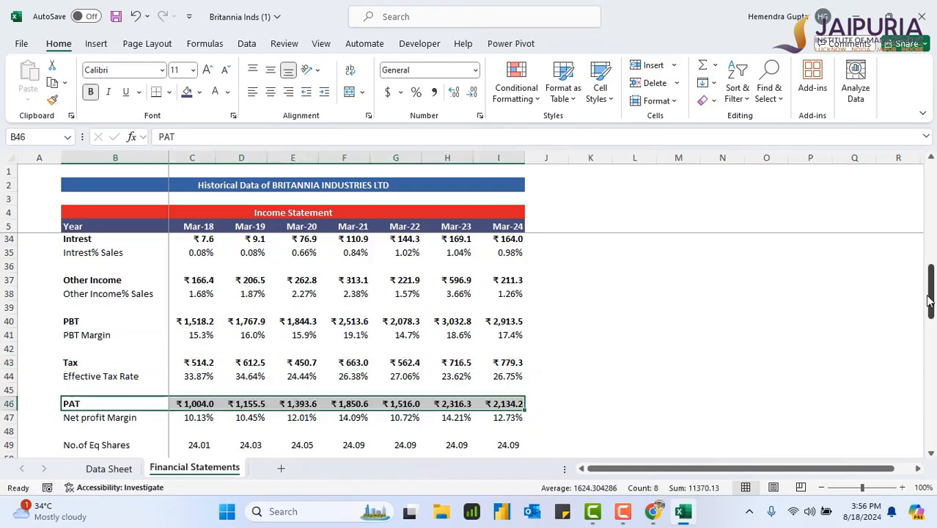
# Copy the PAT row's formatting to the EPS row 51 and the DPS row 54 with Format Painter
pyautogui.moveTo(928, 290); pyautogui.dragTo(928, 334)
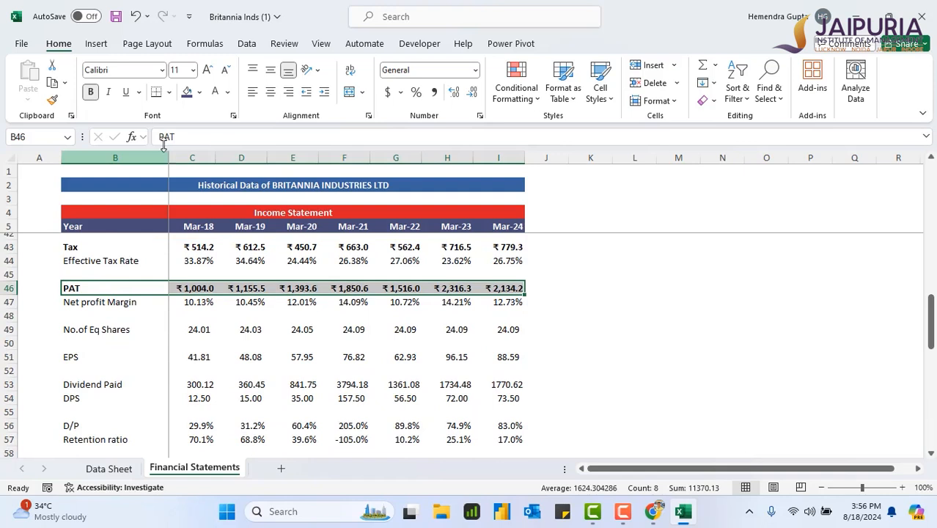
pyautogui.click(52, 101)
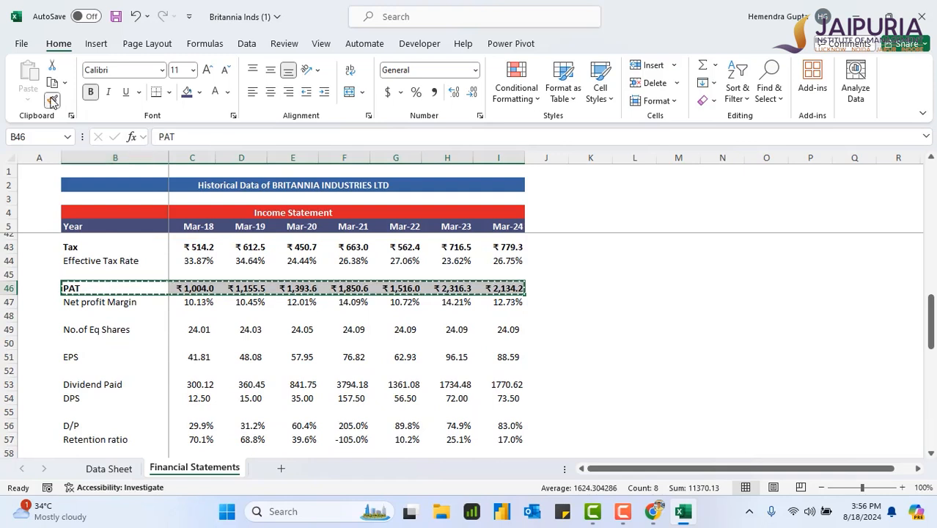
pyautogui.click(73, 357)
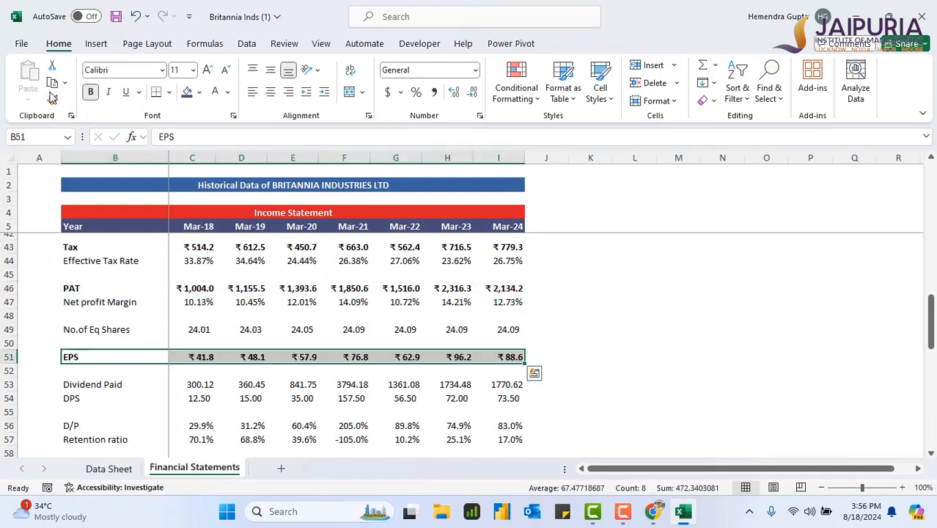
pyautogui.click(80, 401)
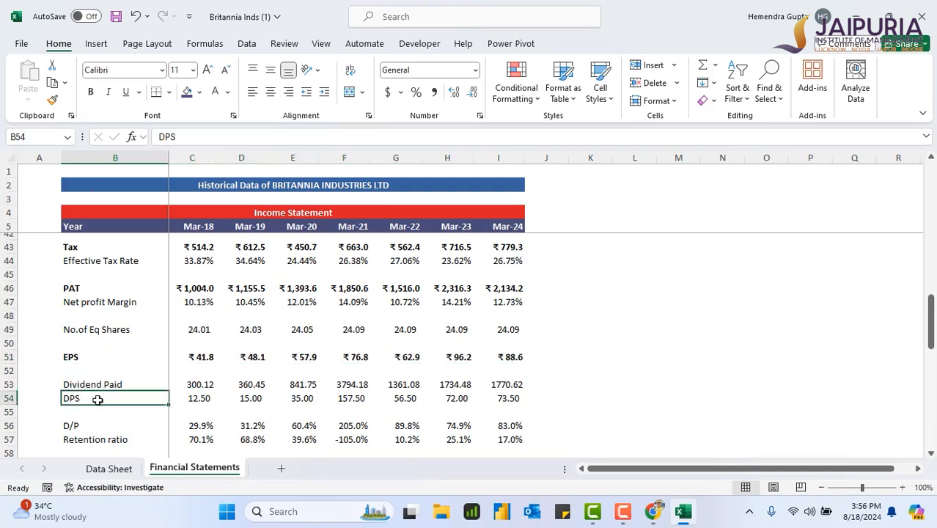
pyautogui.moveTo(74, 356); pyautogui.dragTo(517, 359)
pyautogui.click(57, 103)
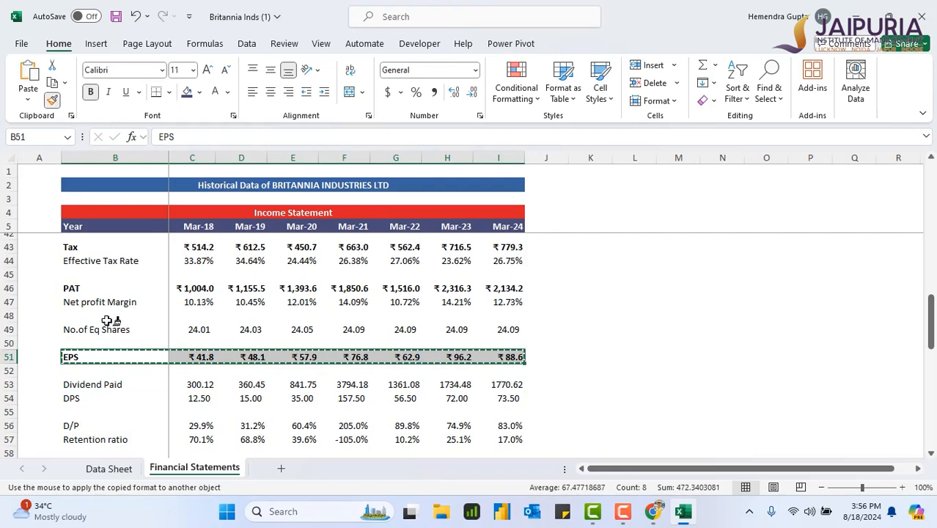
pyautogui.moveTo(74, 398); pyautogui.dragTo(514, 398)
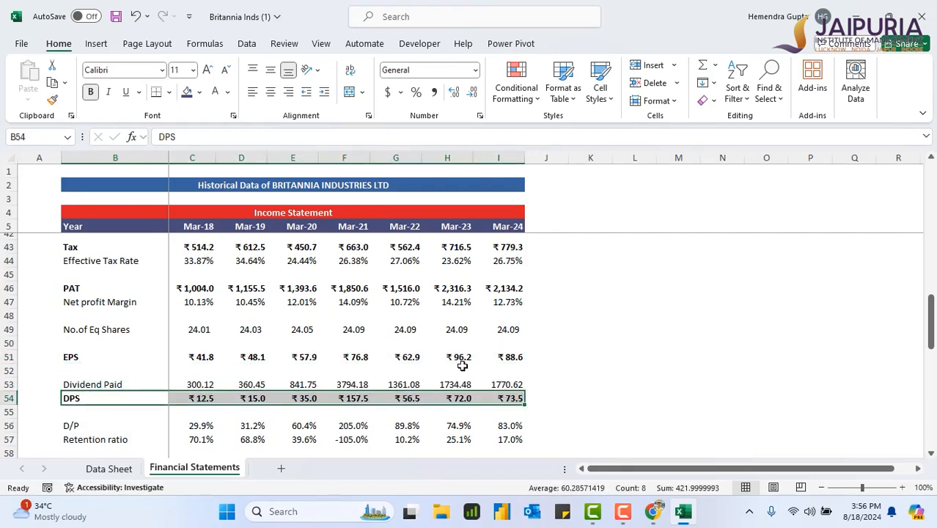
# Copy the merged red Income Statement heading's formatting to the Balance Sheet heading in row 61 with Format Painter
pyautogui.scroll(12, 399, 341)
pyautogui.scroll(-18, 420, 341)
pyautogui.scroll(18, 420, 342)
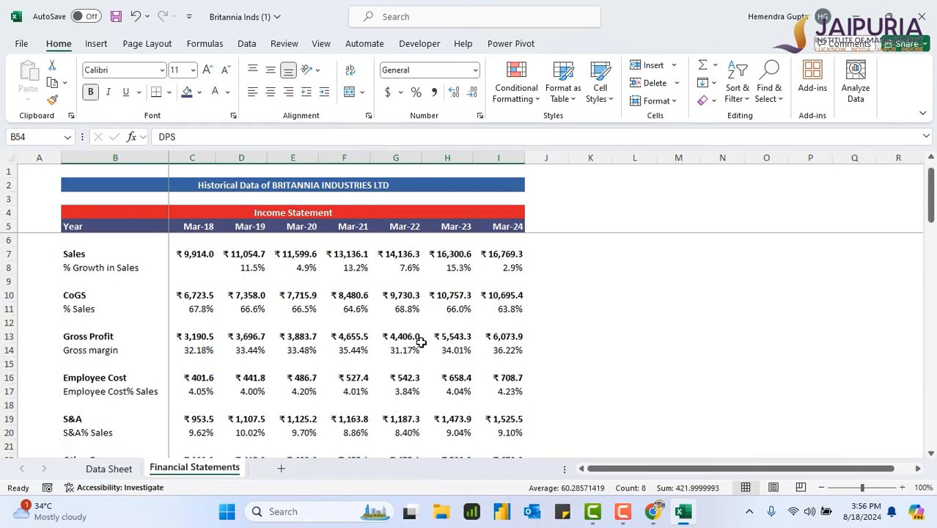
pyautogui.moveTo(927, 205); pyautogui.dragTo(931, 378)
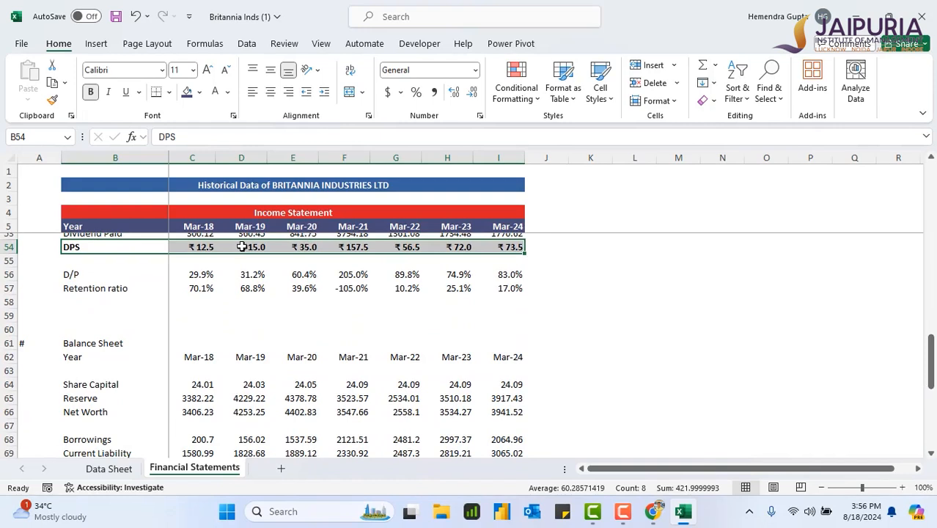
pyautogui.click(103, 215)
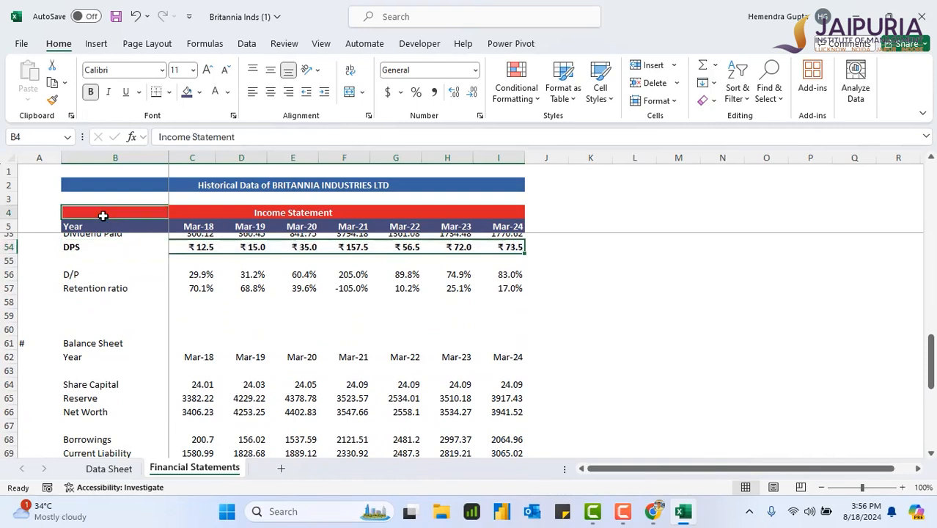
pyautogui.click(54, 105)
pyautogui.click(99, 343)
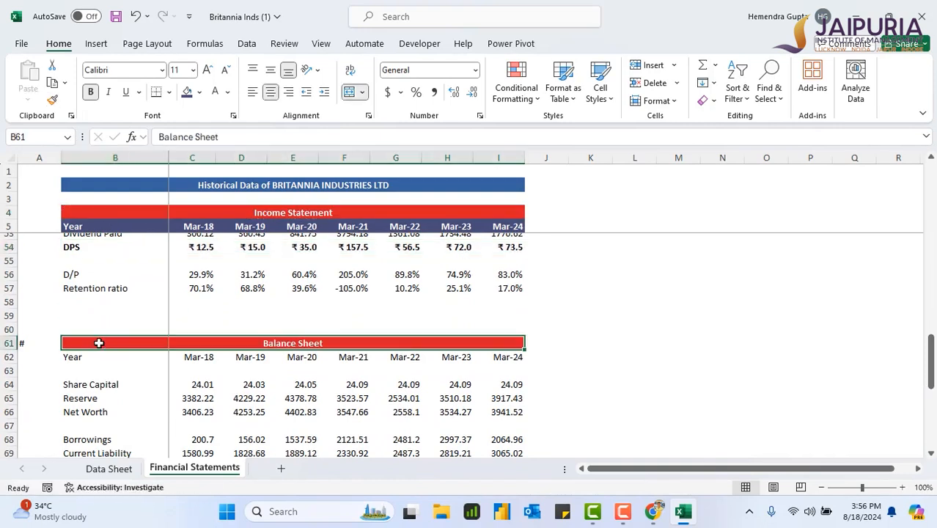
# Copy the formatting of the Year header row B5:I5 to the Balance Sheet's Year row 62
pyautogui.moveTo(107, 223); pyautogui.dragTo(505, 220)
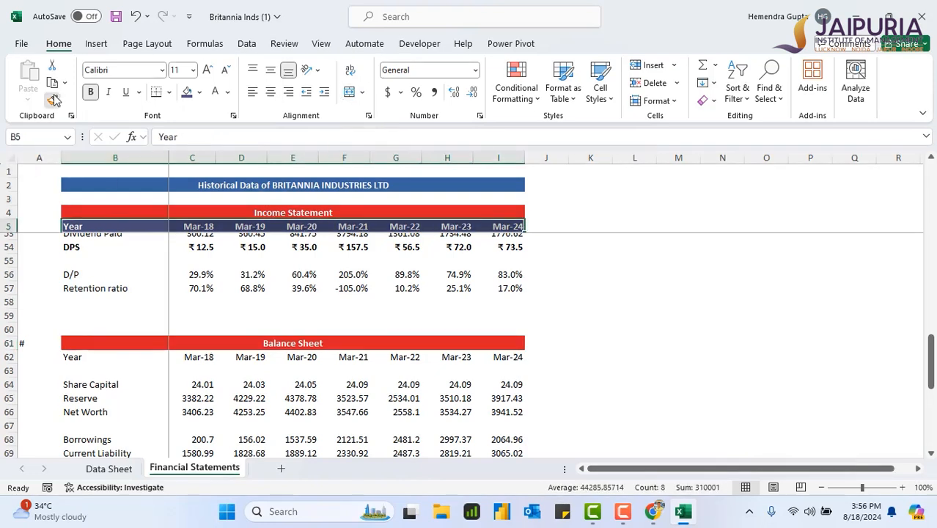
pyautogui.click(54, 100)
pyautogui.click(80, 356)
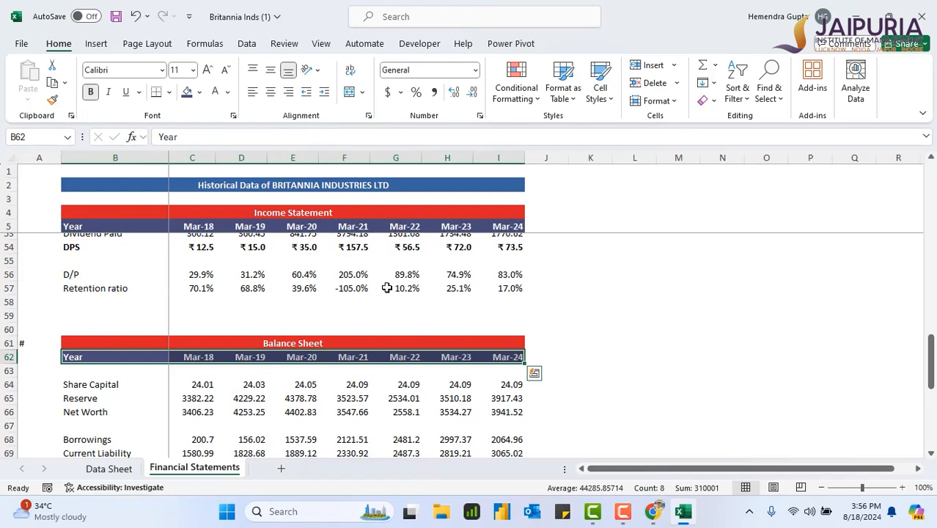
pyautogui.scroll(9, 524, 298)
pyautogui.click(746, 332)
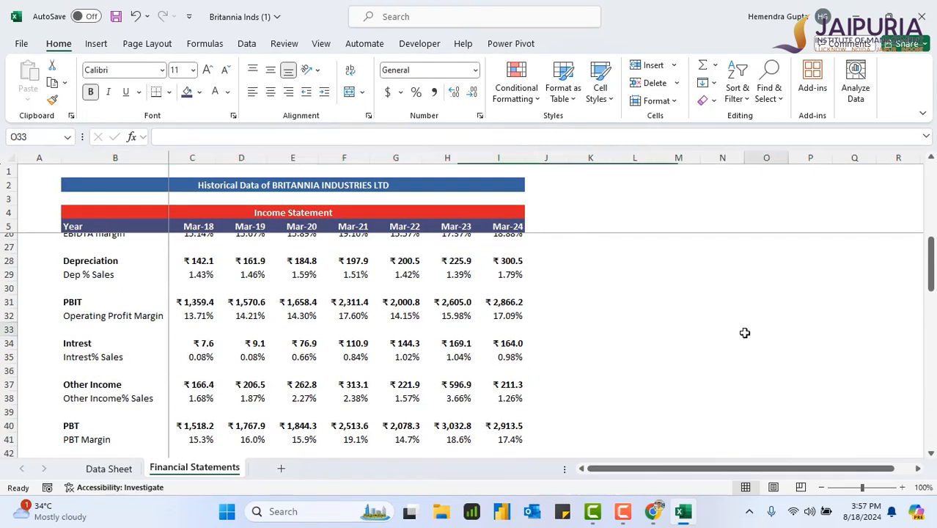
# Copy the DPS row's bold ₹ formatting to the Net Worth row 66 of the Balance Sheet with Format Painter
pyautogui.moveTo(927, 276); pyautogui.dragTo(932, 373)
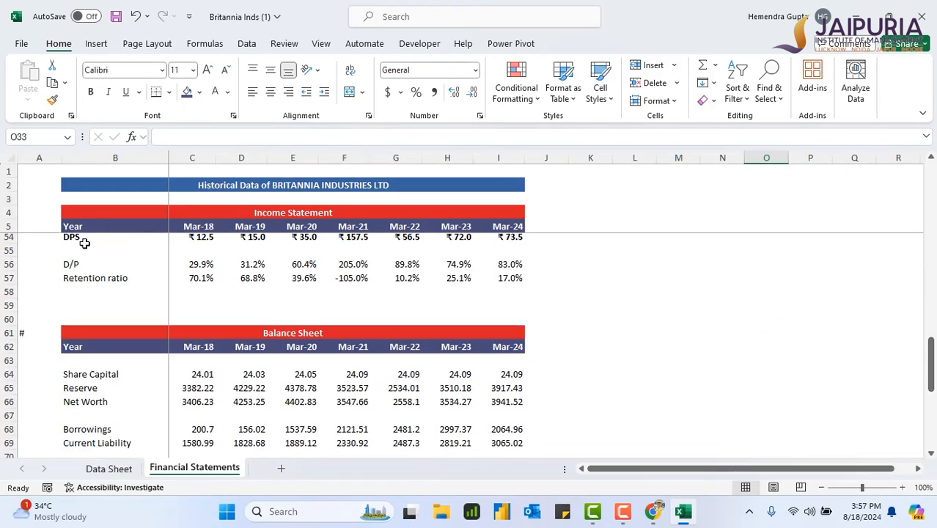
pyautogui.moveTo(83, 240); pyautogui.dragTo(488, 240)
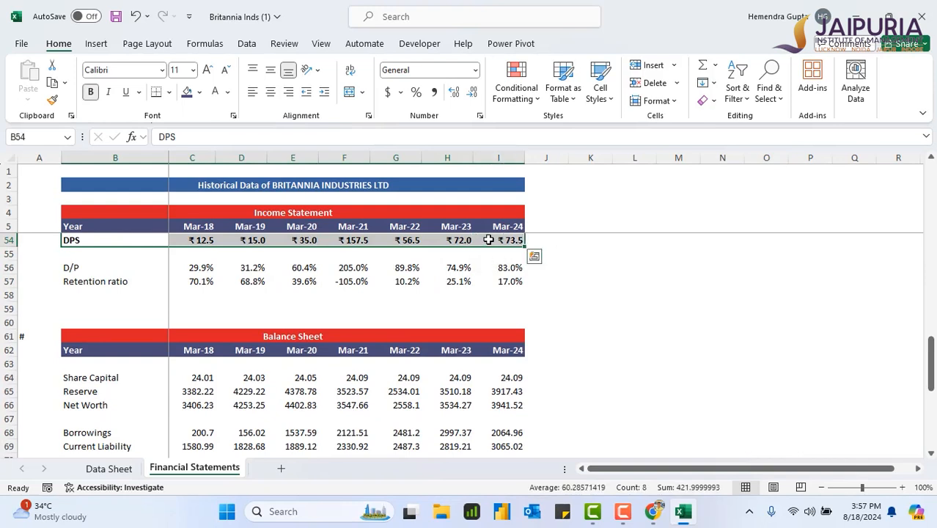
pyautogui.click(53, 100)
pyautogui.click(101, 406)
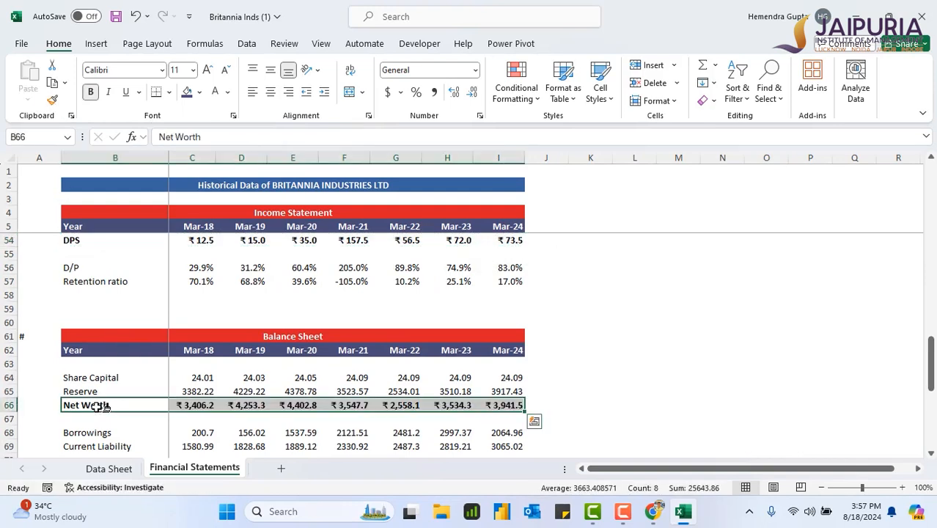
pyautogui.moveTo(930, 354); pyautogui.dragTo(927, 382)
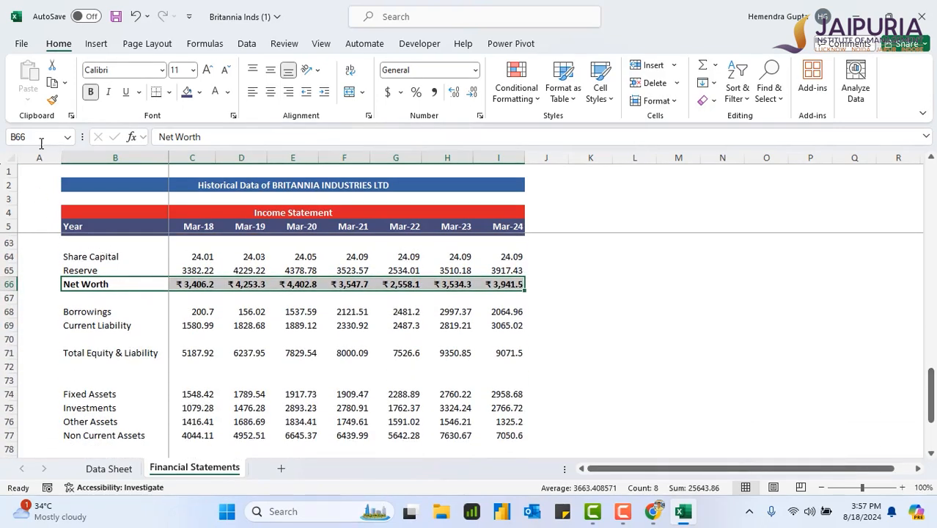
# Copy the Net Worth row's bold ₹ formatting to the Total Equity & Liability row 71 and the Non Current Assets row 77 with Format Painter
pyautogui.click(53, 101)
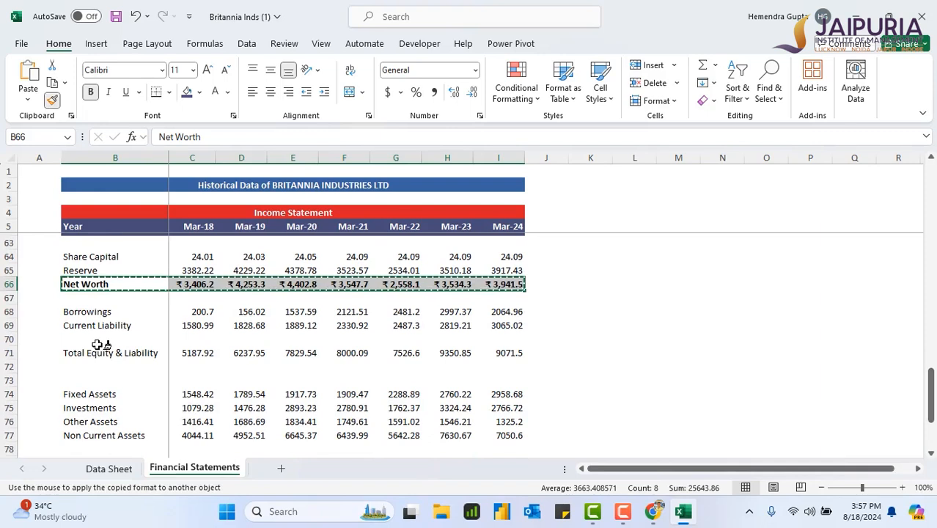
pyautogui.moveTo(103, 348); pyautogui.dragTo(100, 354)
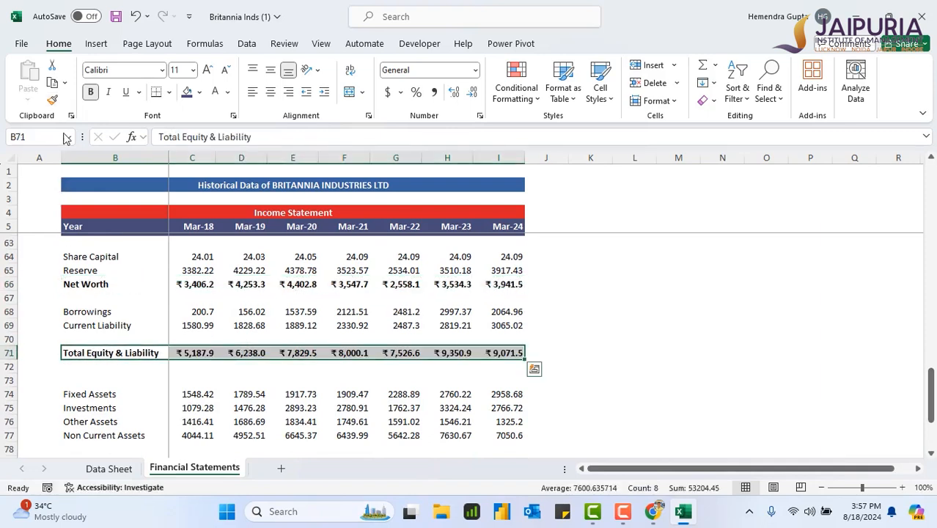
pyautogui.click(53, 101)
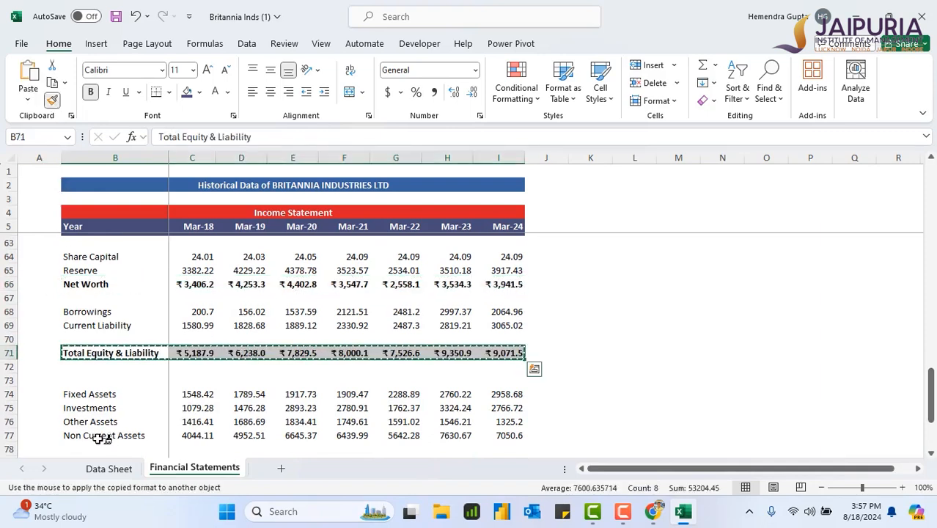
pyautogui.moveTo(99, 436); pyautogui.dragTo(99, 436)
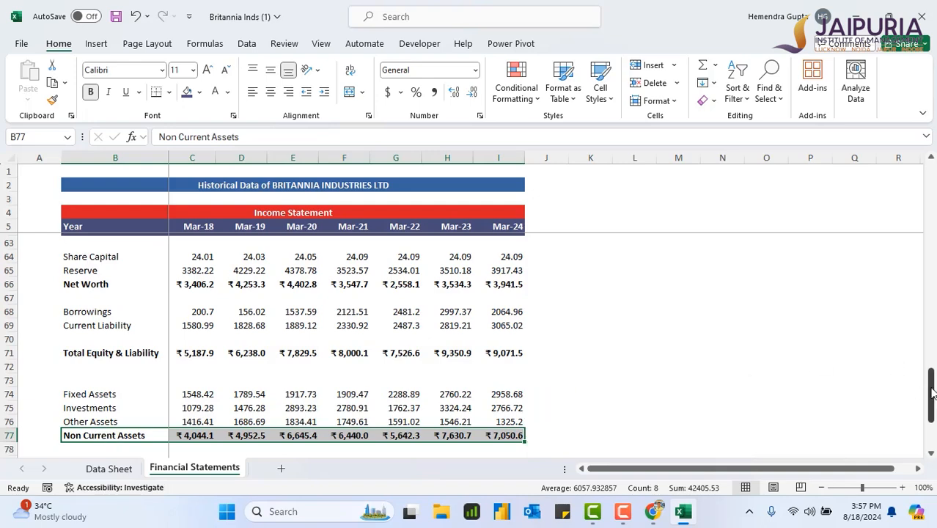
# Copy the Non Current Assets row's formatting to the Current Assets row 82 and the Total Assets row 84 with Format Painter
pyautogui.moveTo(931, 396); pyautogui.dragTo(931, 402)
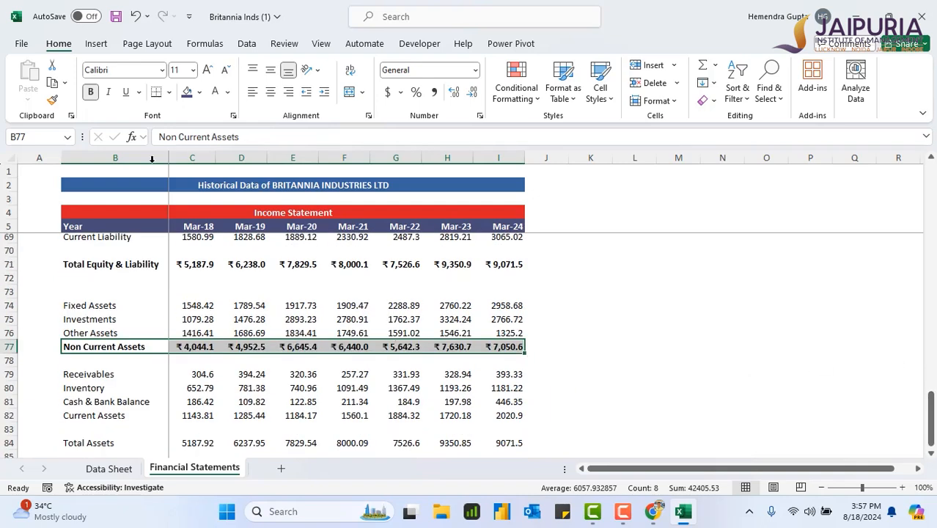
pyautogui.click(53, 101)
pyautogui.click(85, 415)
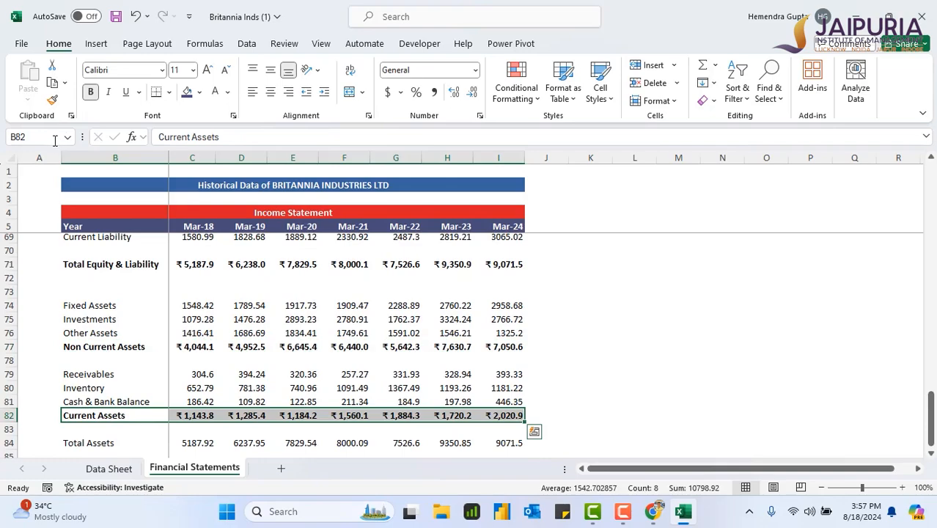
pyautogui.click(51, 101)
pyautogui.click(111, 443)
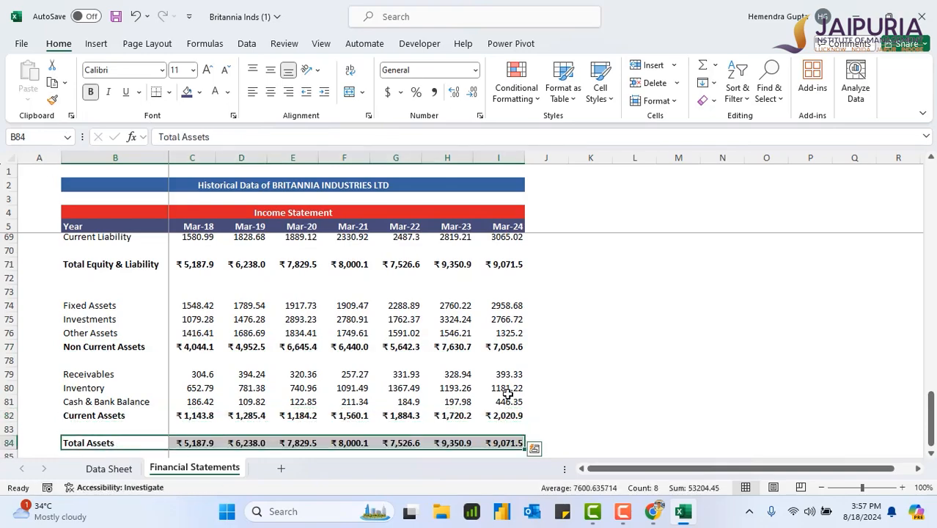
# Review the formatting of the Income Statement and Balance Sheet rows throughout the Financial Statements sheet
pyautogui.scroll(20, 476, 366)
pyautogui.scroll(-20, 475, 339)
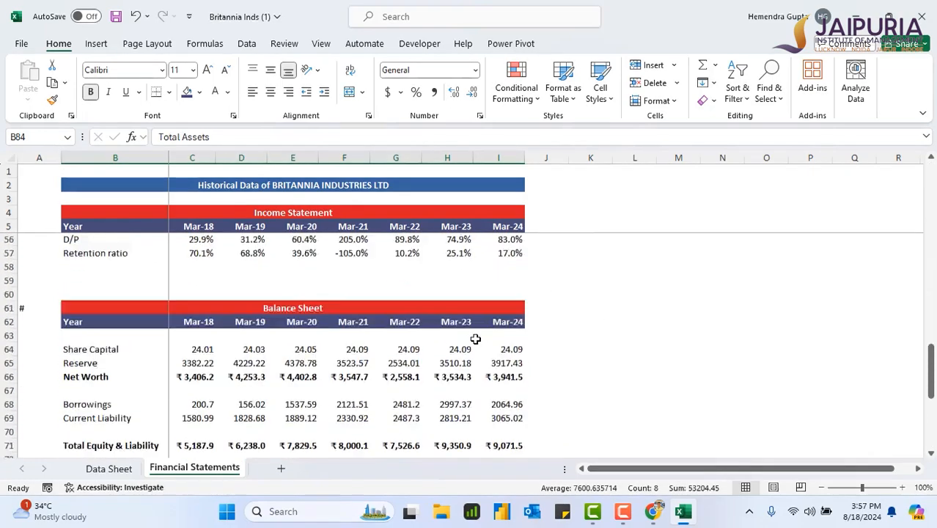
pyautogui.scroll(20, 476, 339)
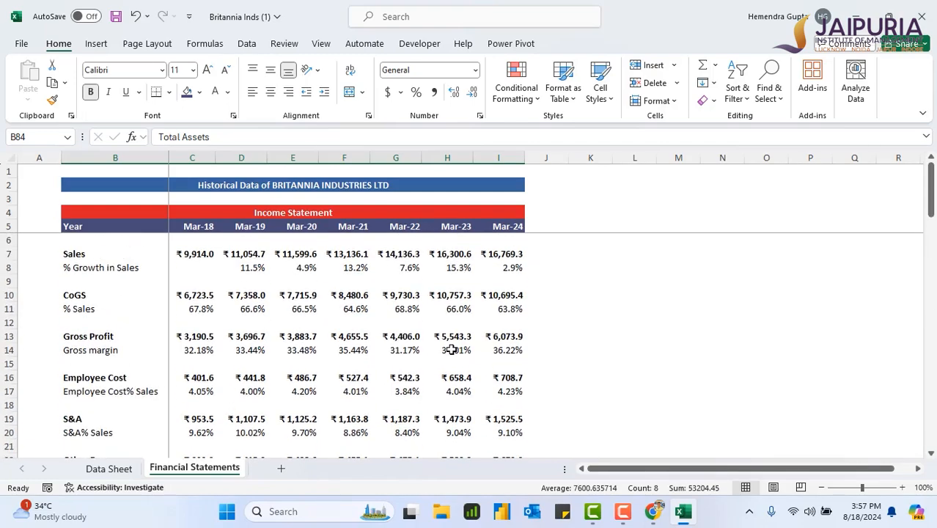
pyautogui.scroll(-9, 451, 351)
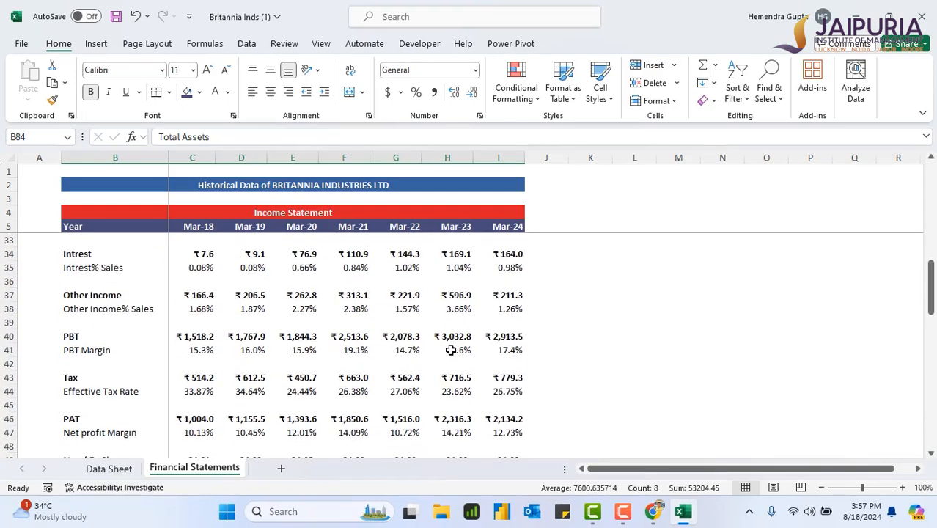
pyautogui.scroll(9, 451, 350)
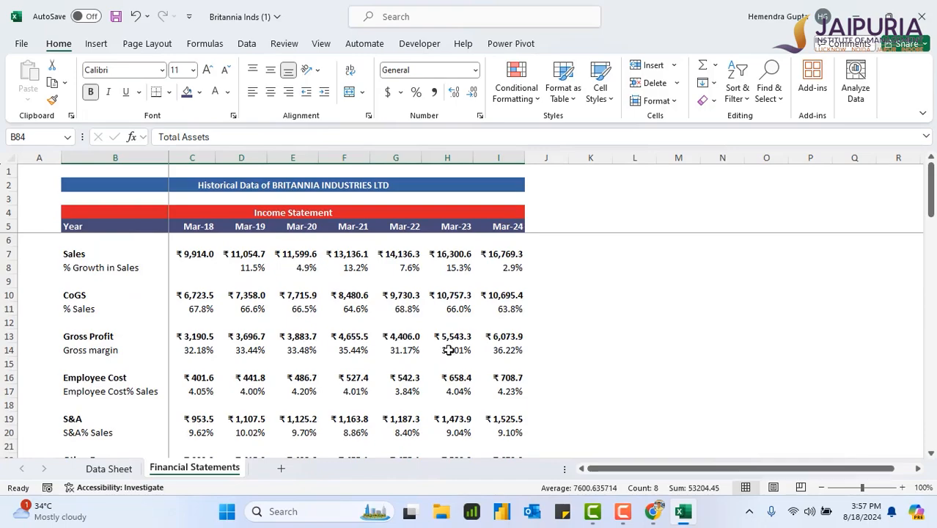
pyautogui.scroll(-8, 438, 342)
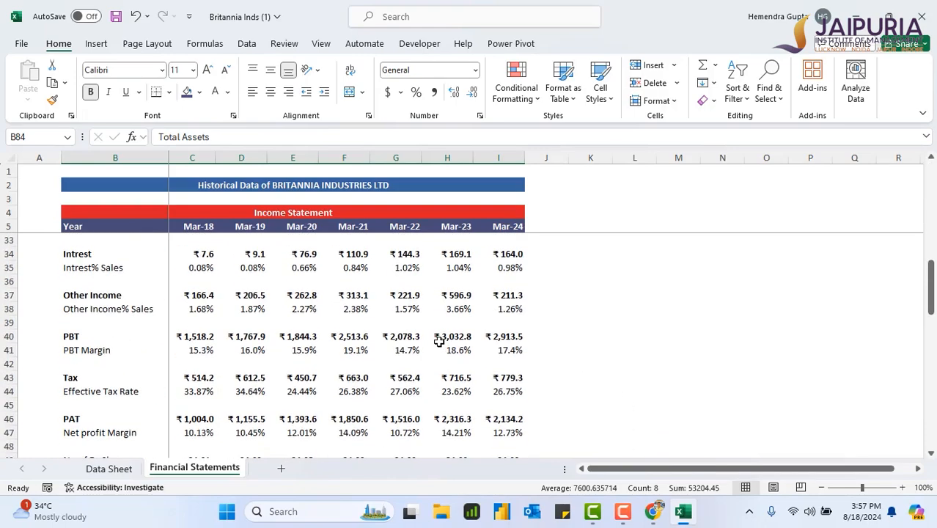
pyautogui.scroll(8, 438, 341)
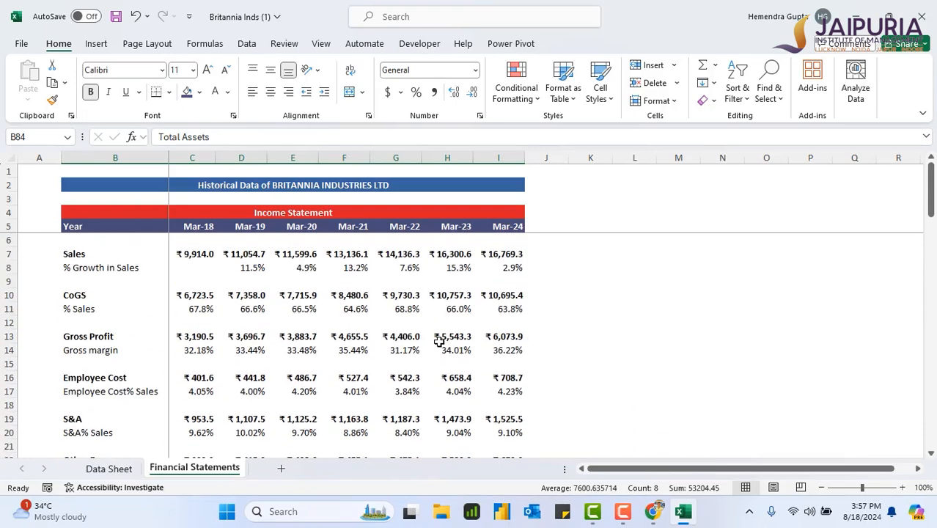